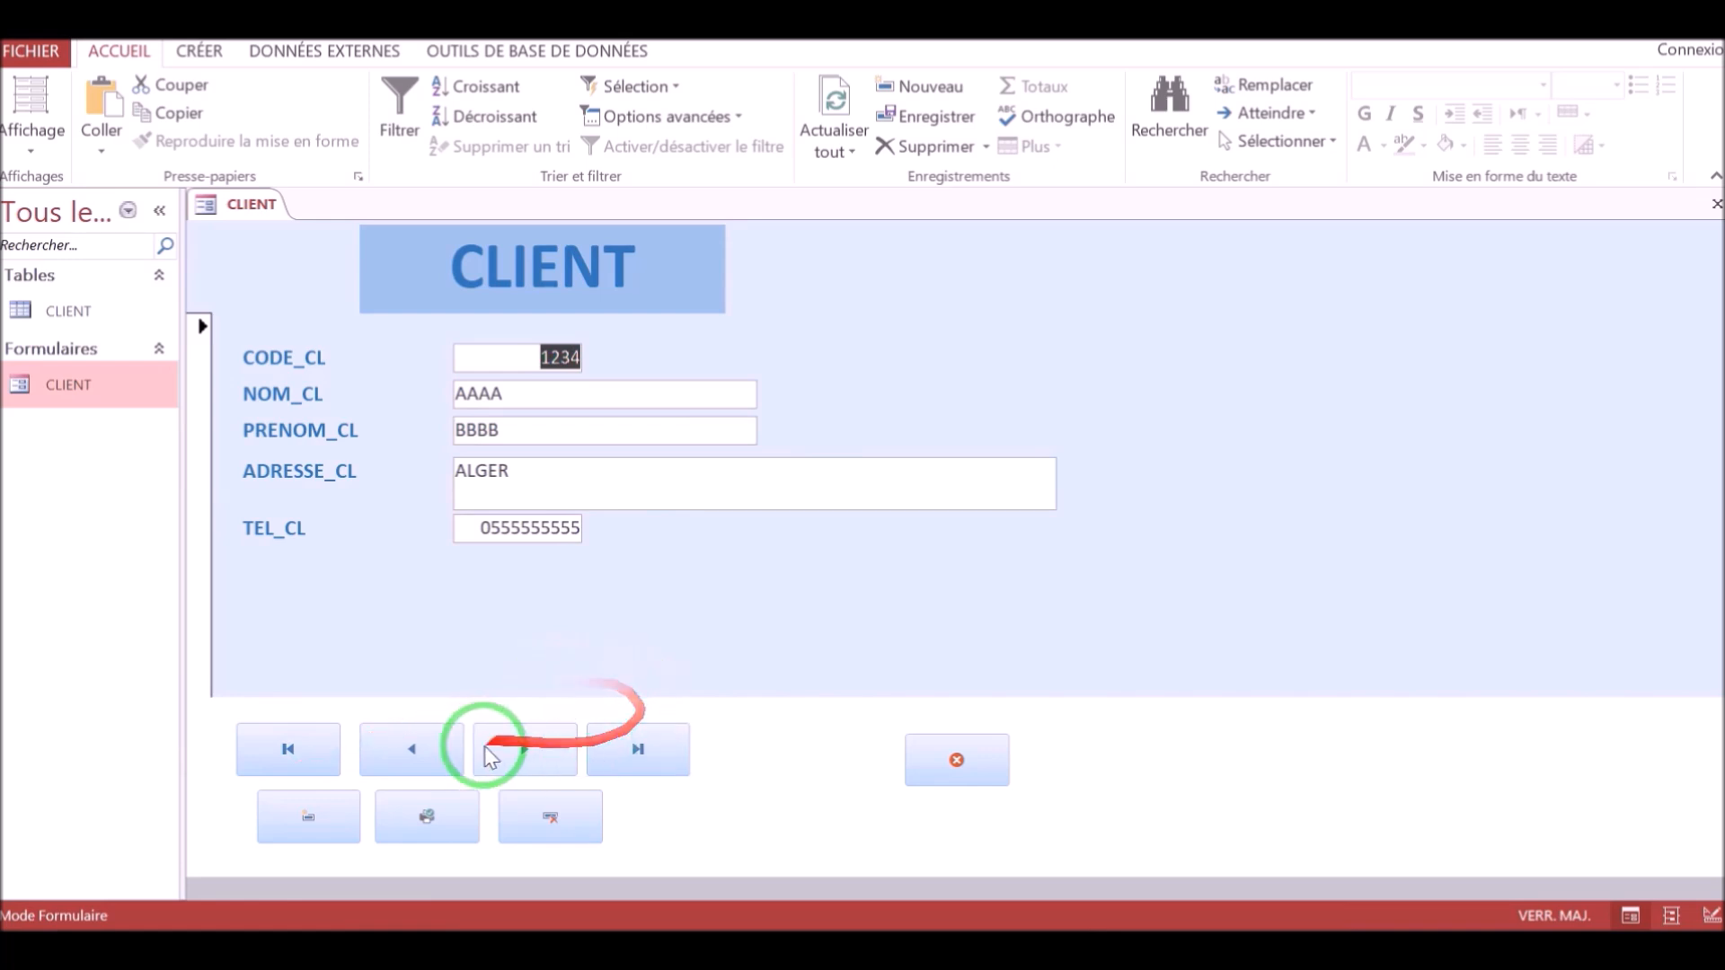
Browse through the client records using the form's record navigation buttons.
left_click(510, 744)
left_click(512, 746)
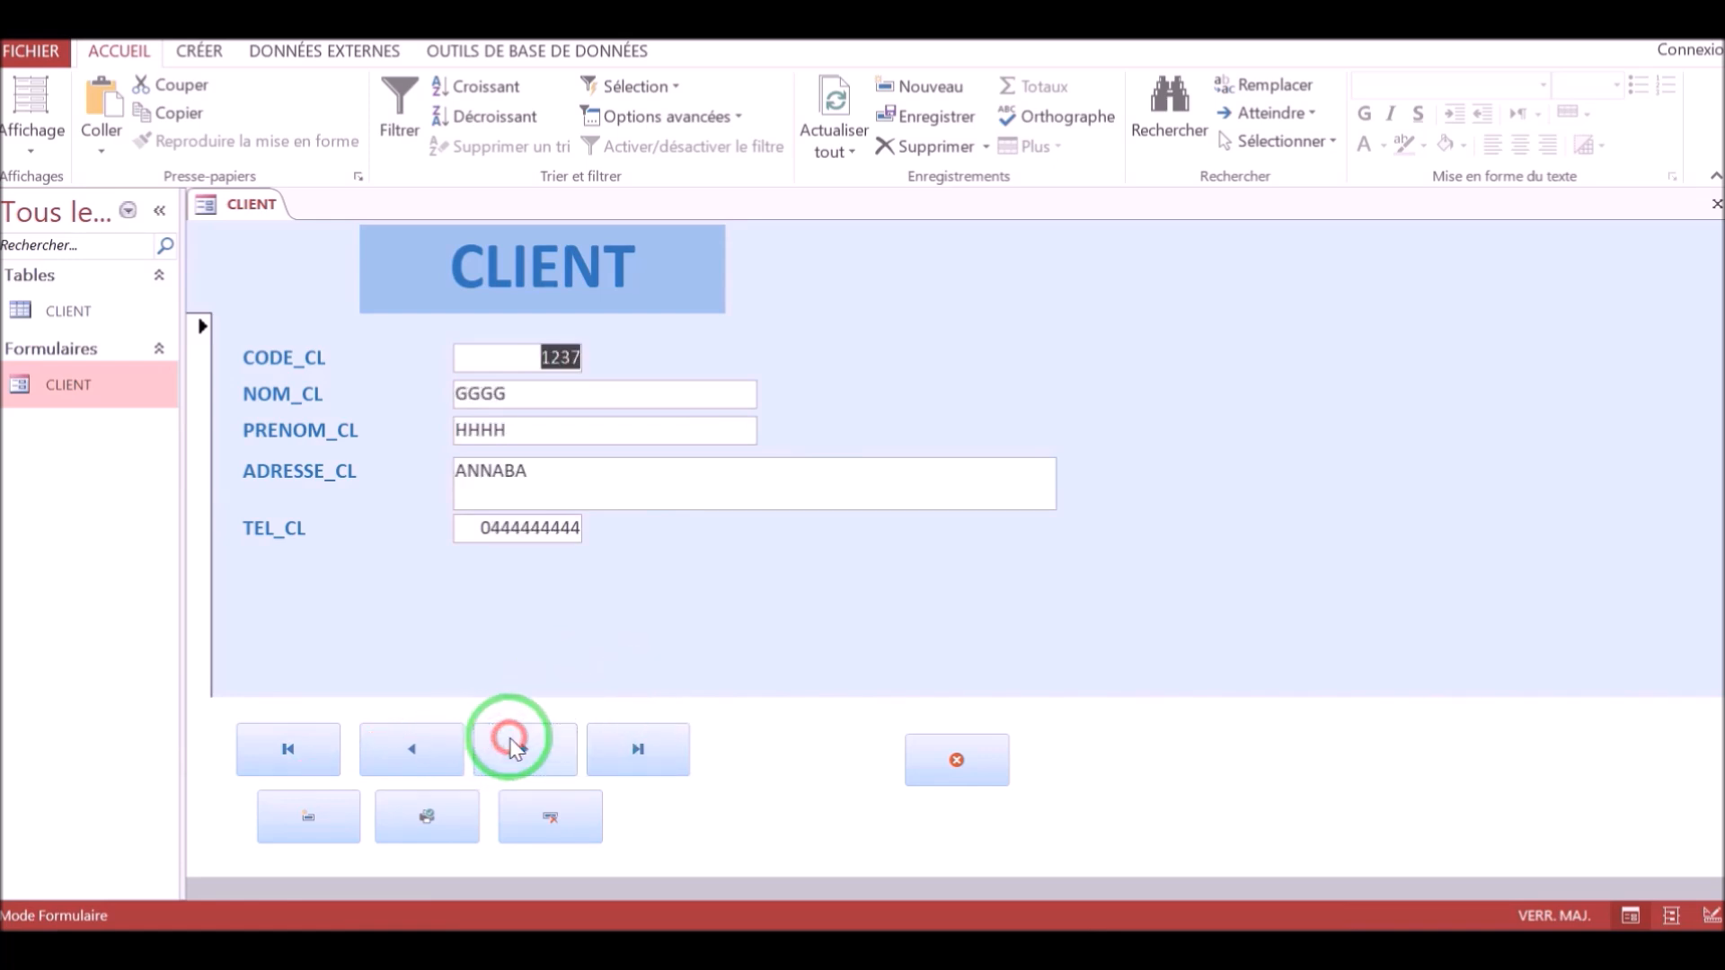
left_click(510, 739)
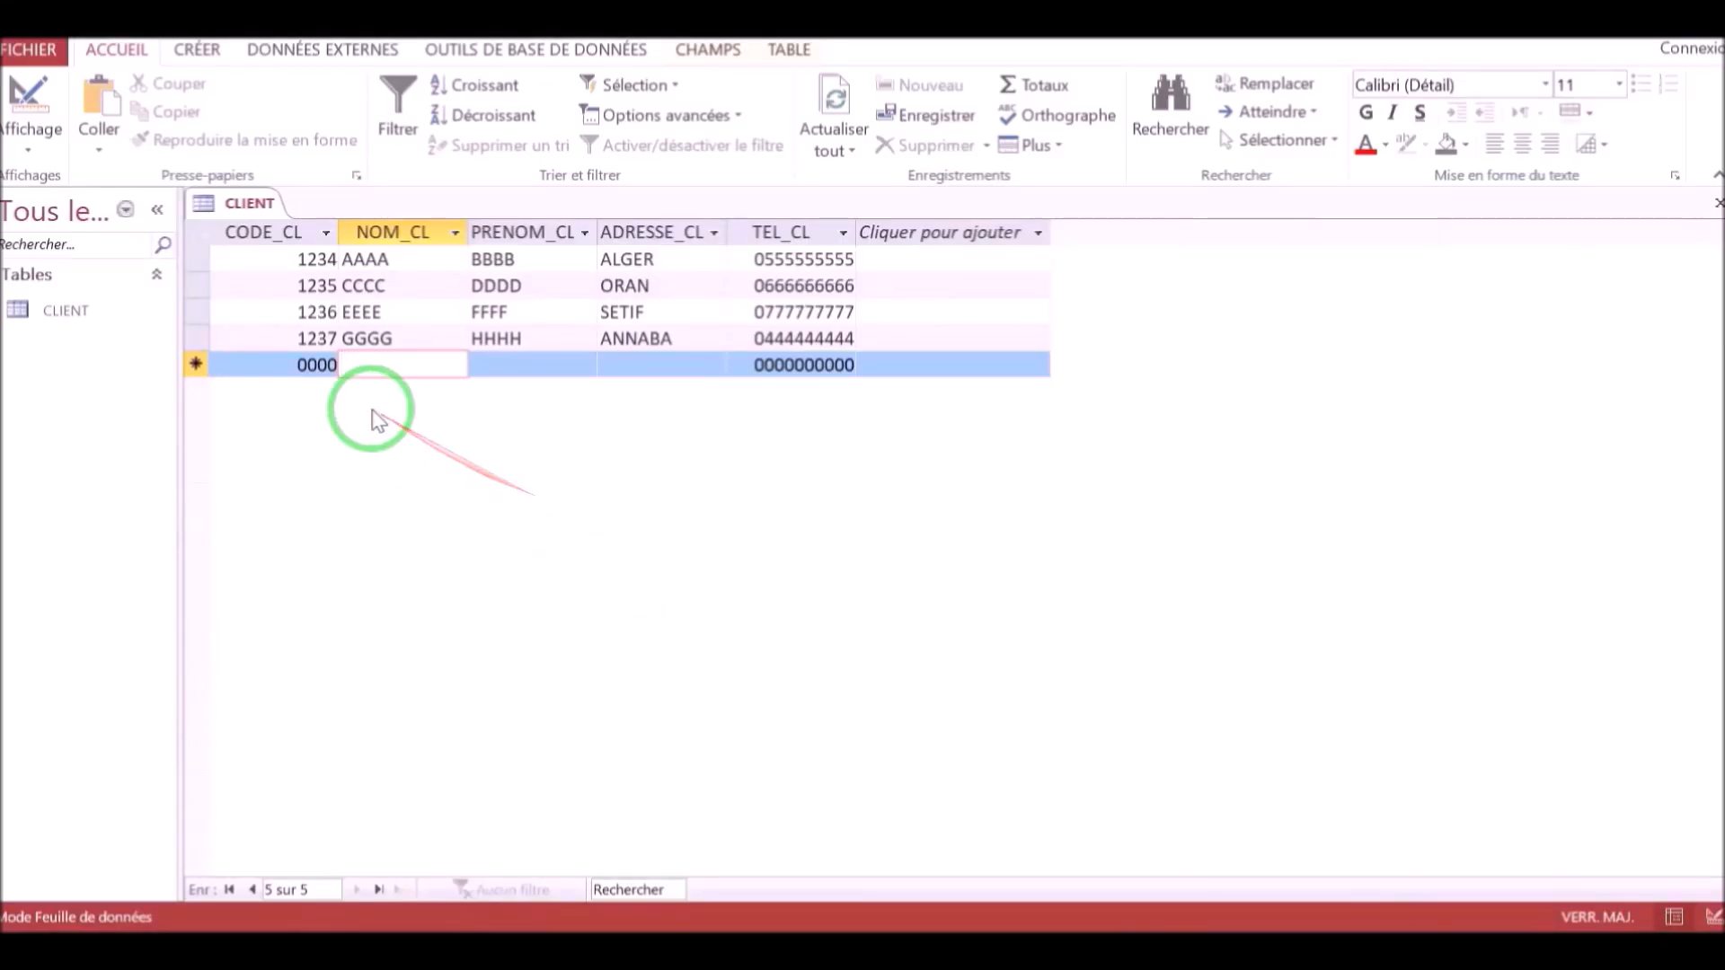
Select each column of the CLIENT table datasheet in turn, from CODE_CL to TEL_CL.
left_click(271, 230)
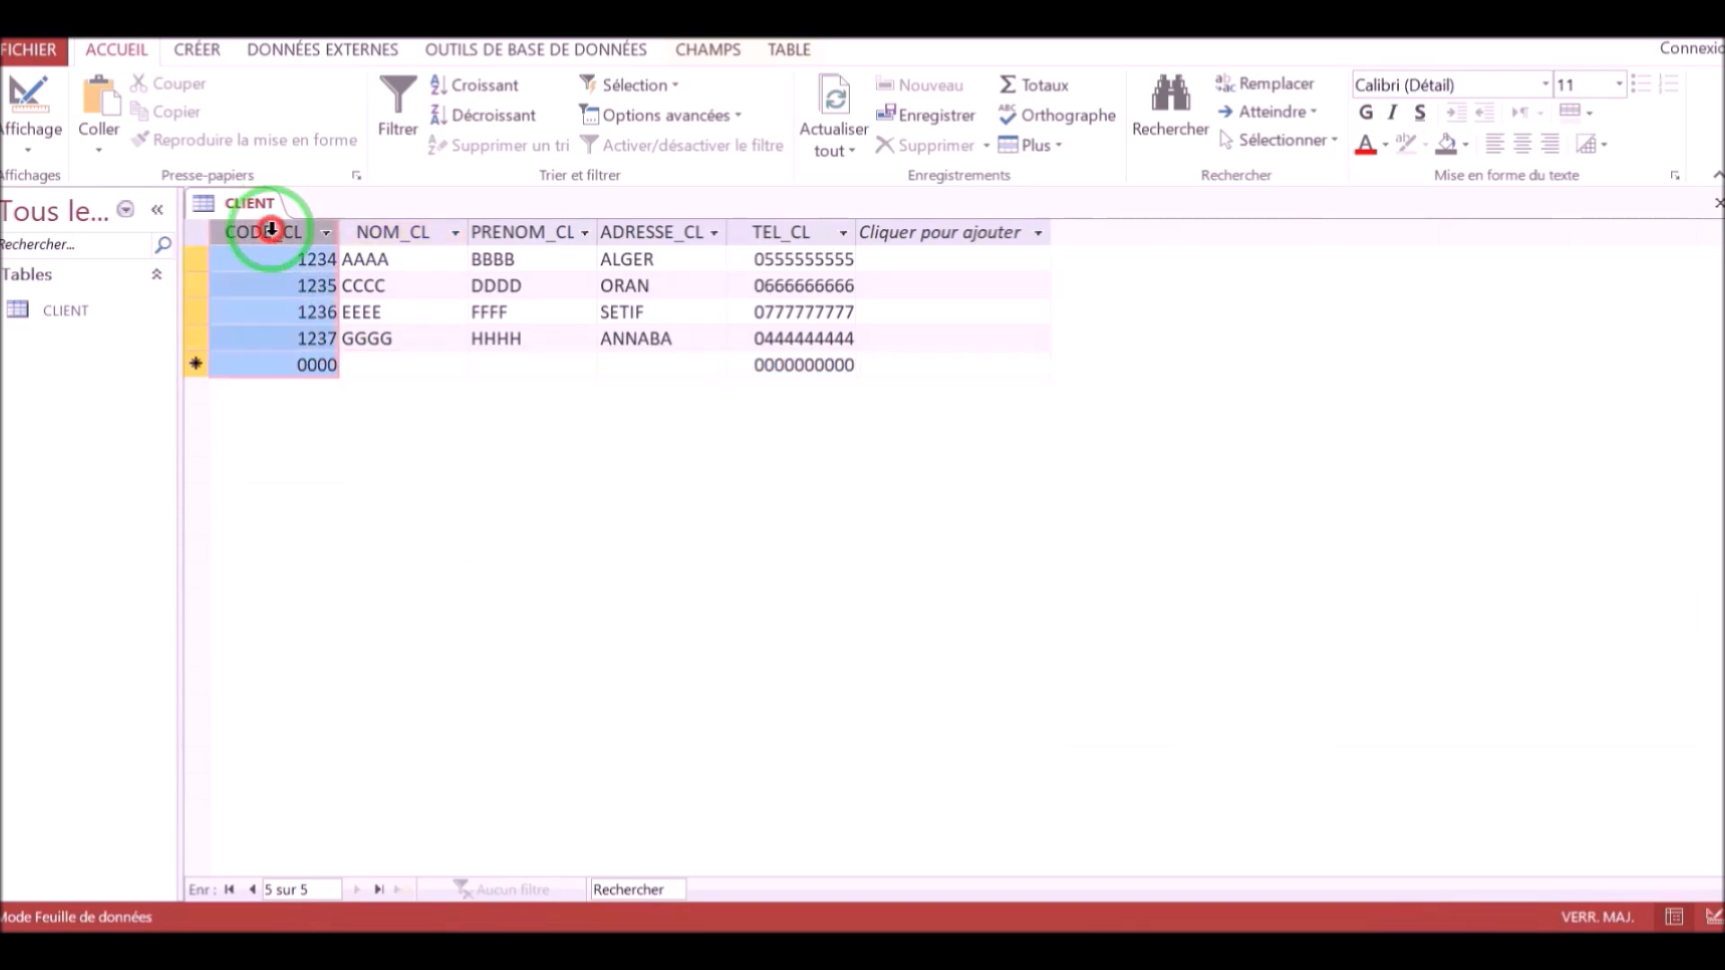
left_click(389, 232)
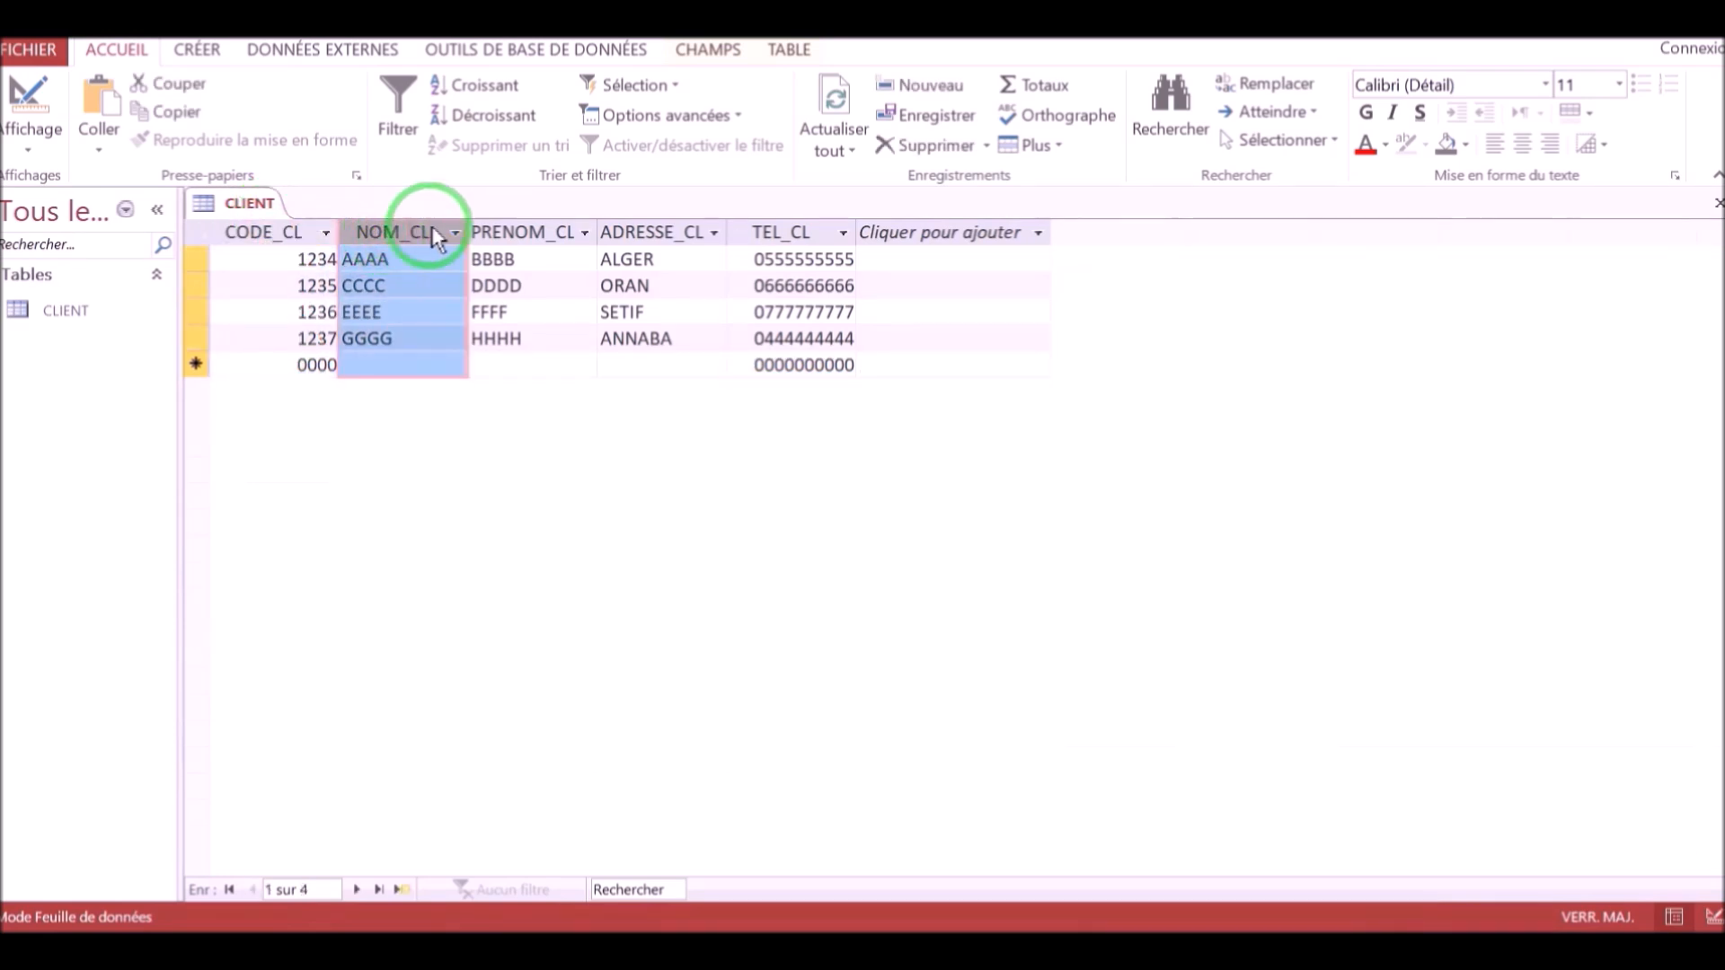
left_click(485, 226)
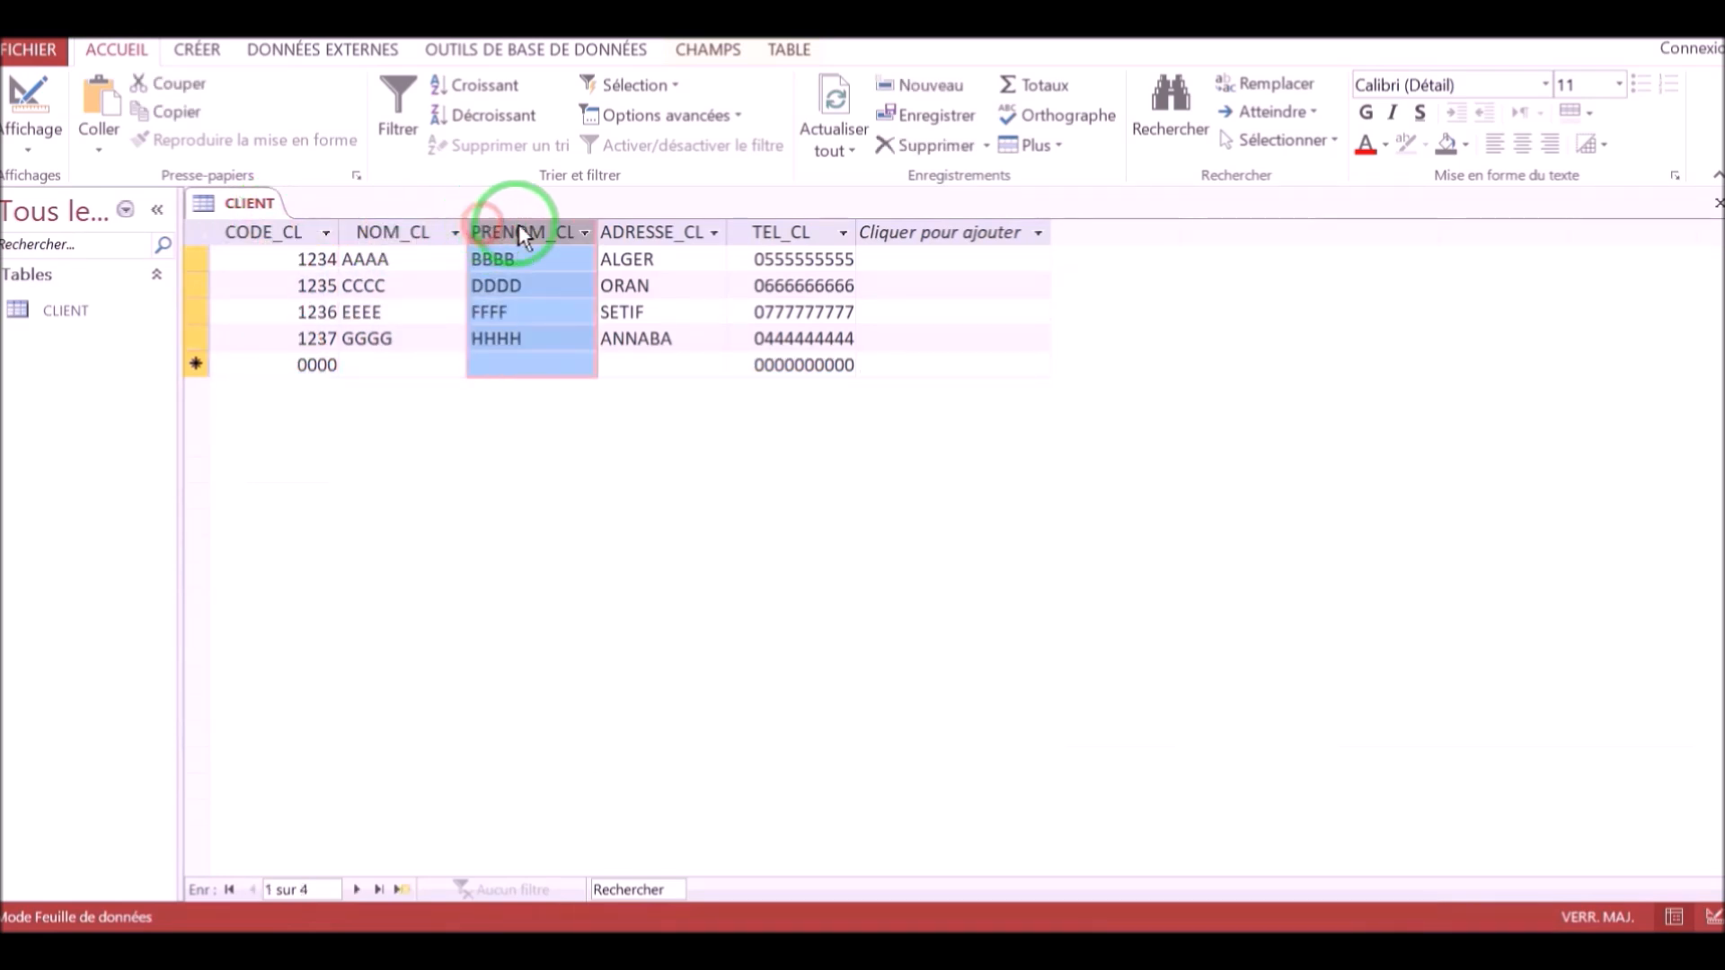
left_click(639, 232)
left_click(770, 230)
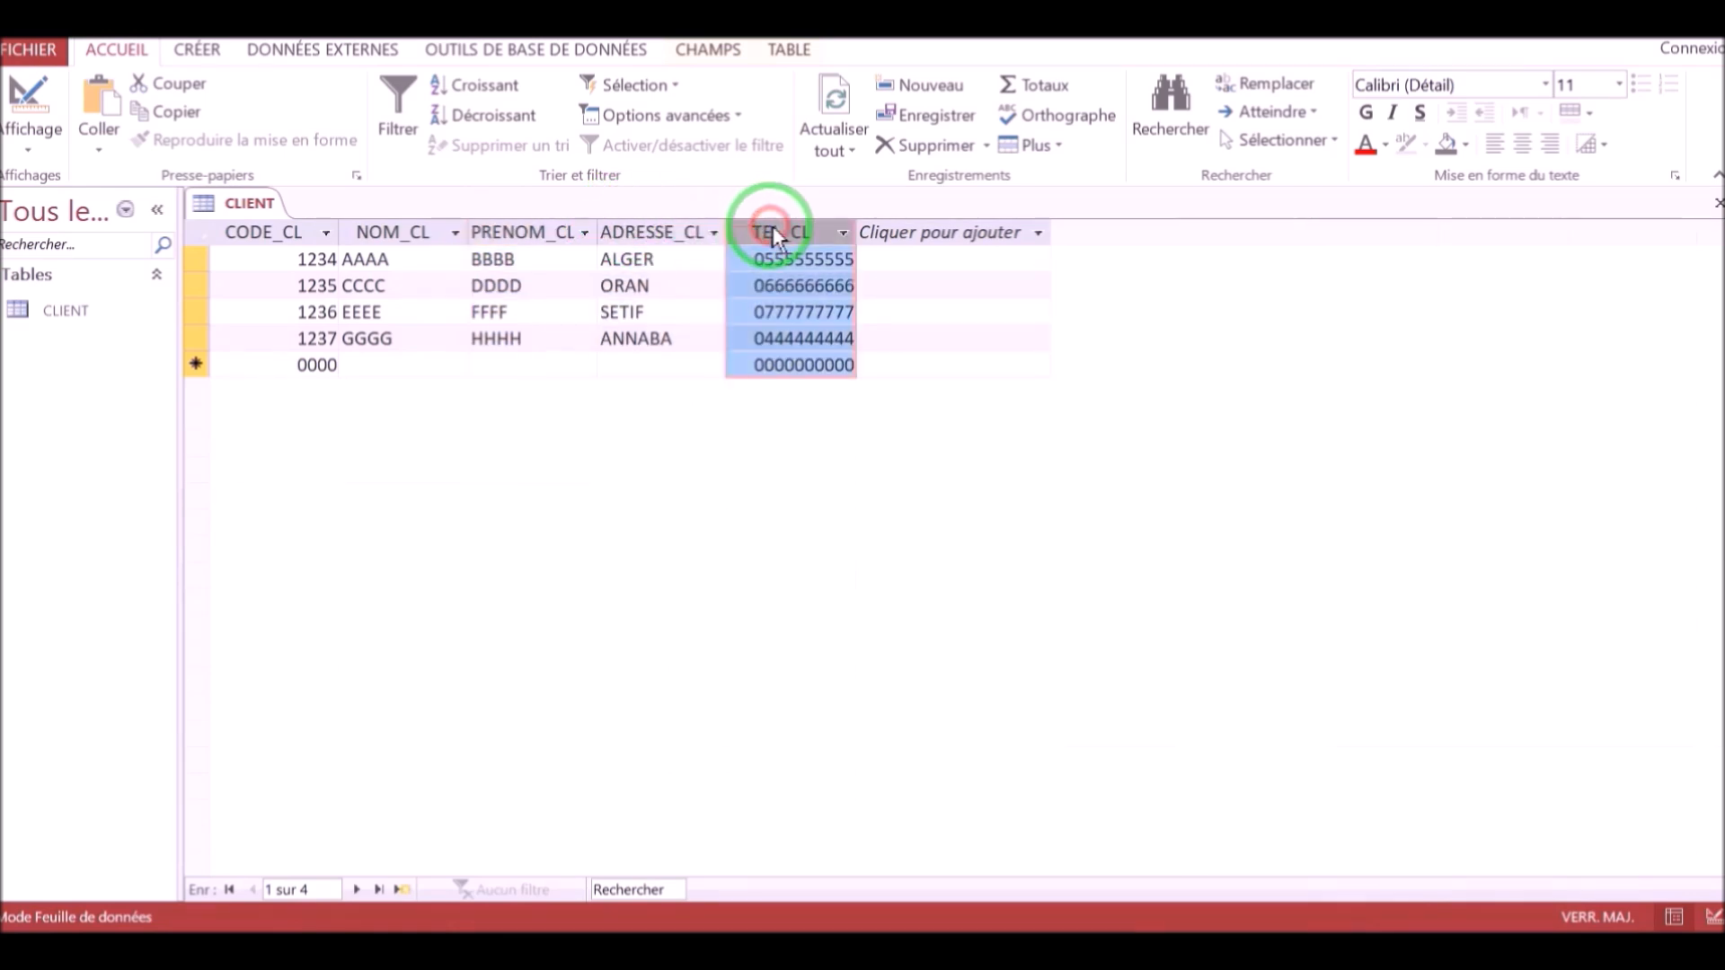
Open the CLIENT table in design view and examine the Format property of the TEL_CL field.
left_click(34, 149)
left_click(81, 247)
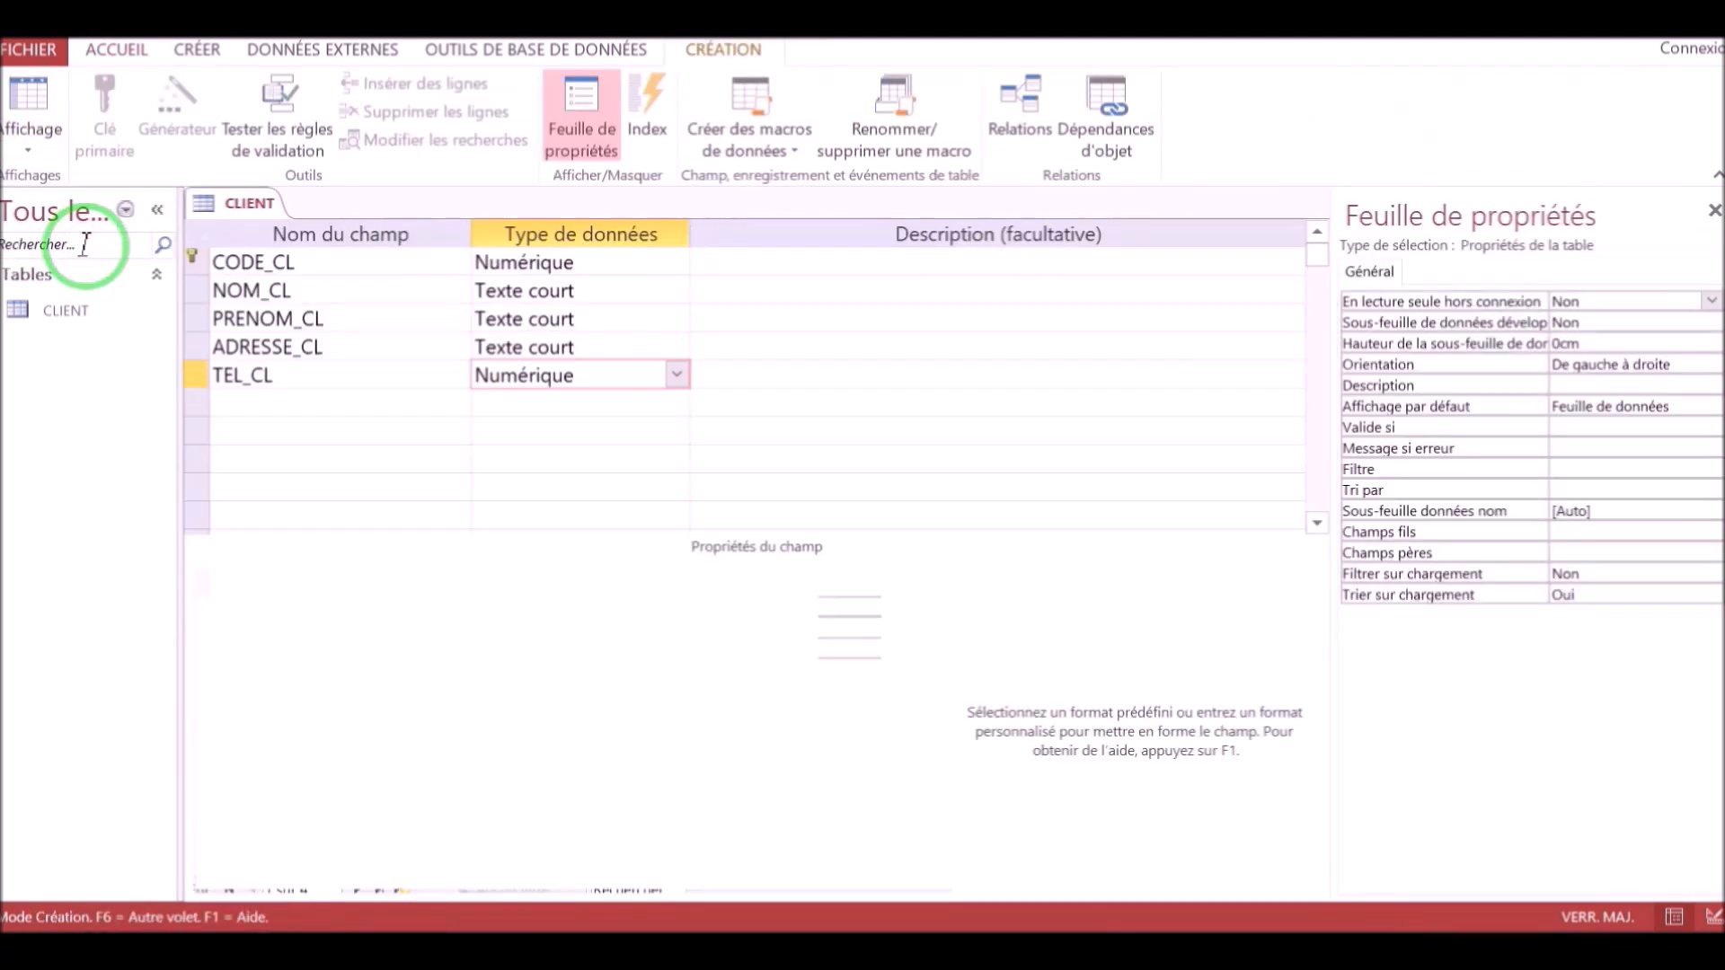
left_click(500, 375)
left_click_drag(466, 629, 376, 624)
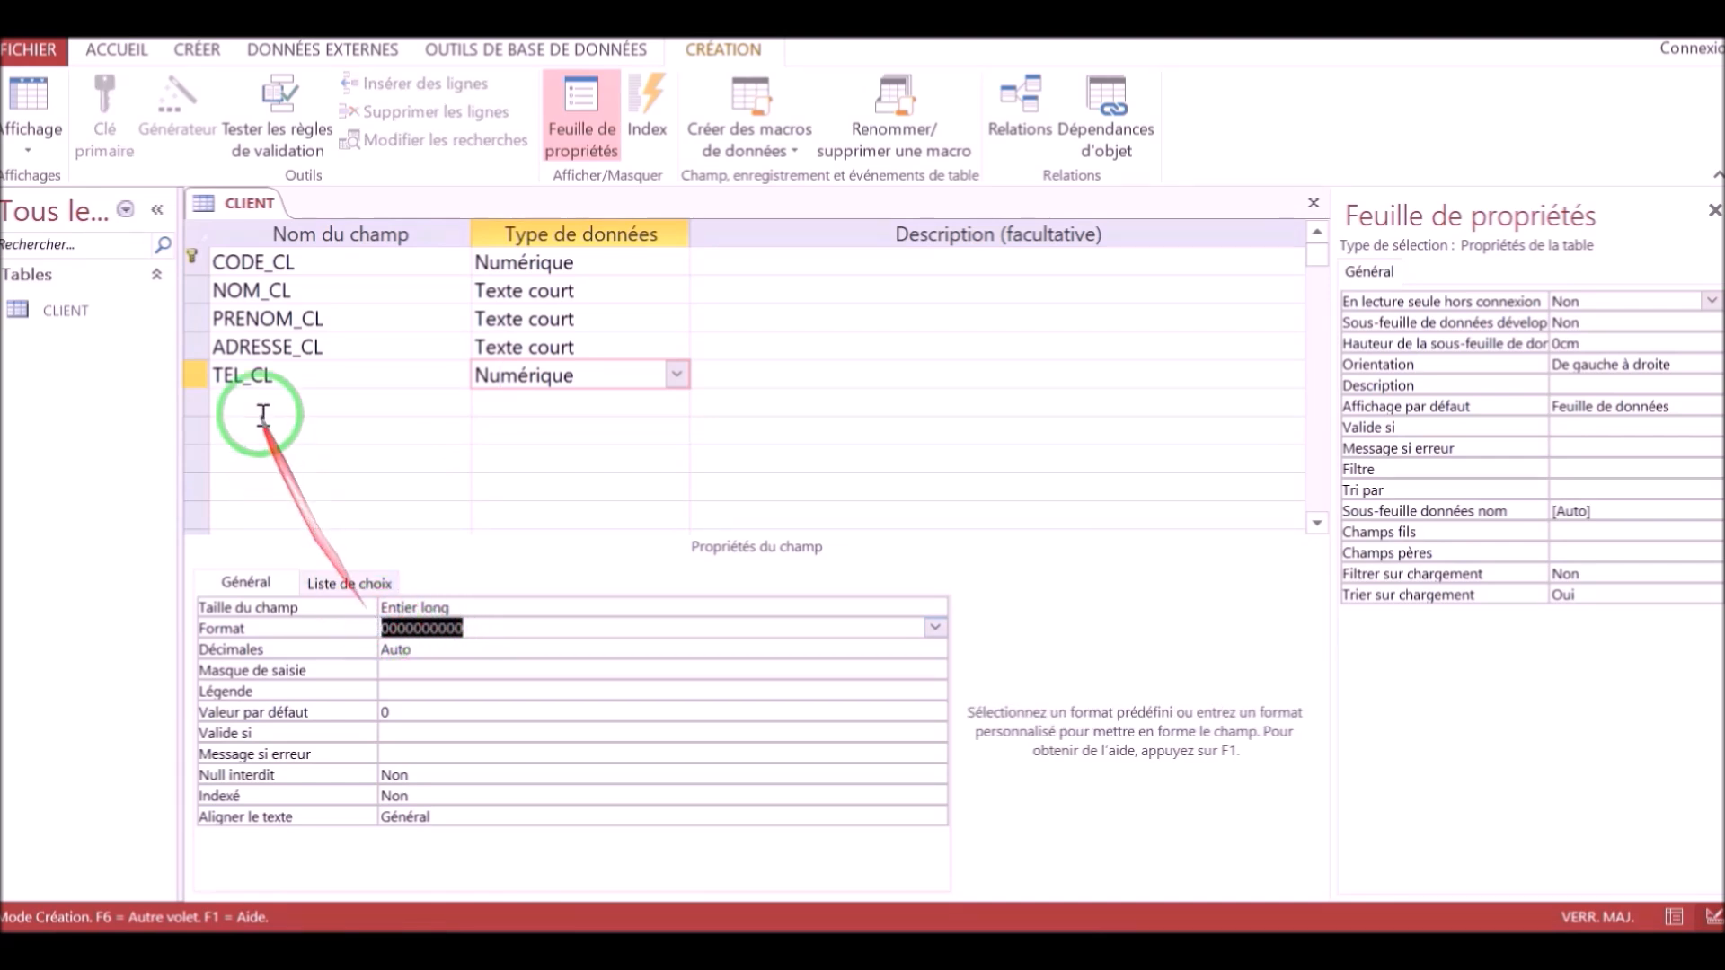
Examine the Format property of the CODE_CL field, then return the table to datasheet view.
left_click(303, 261)
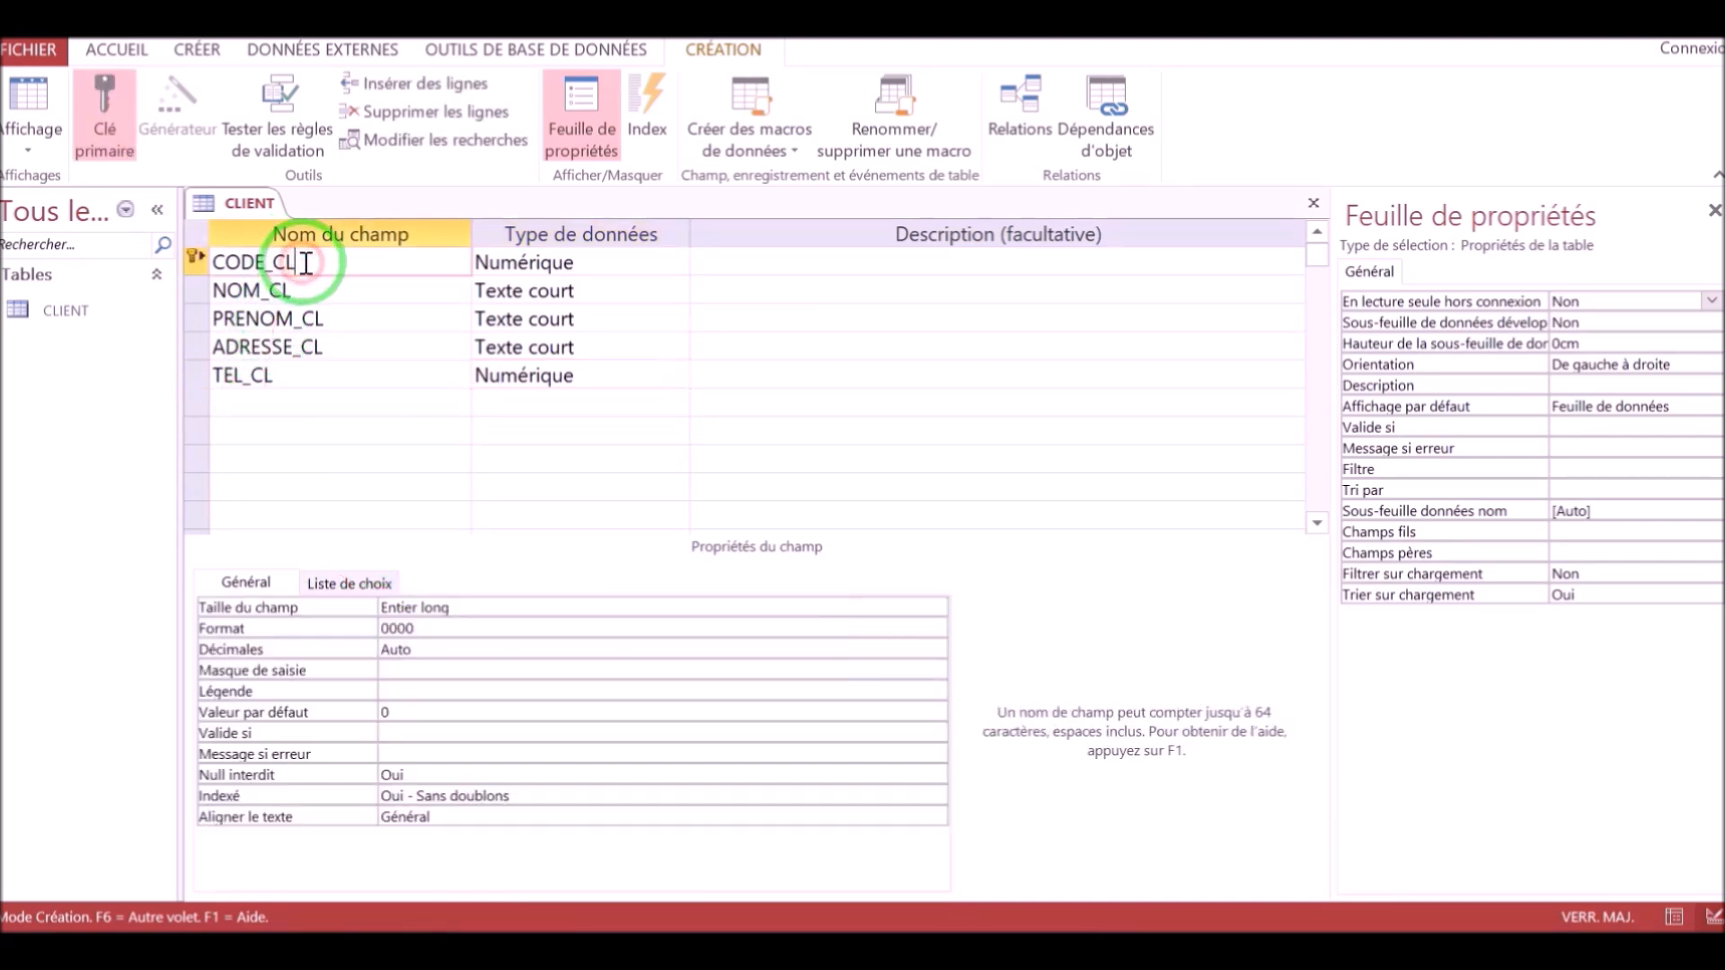
left_click(419, 627)
left_click_drag(419, 626, 372, 628)
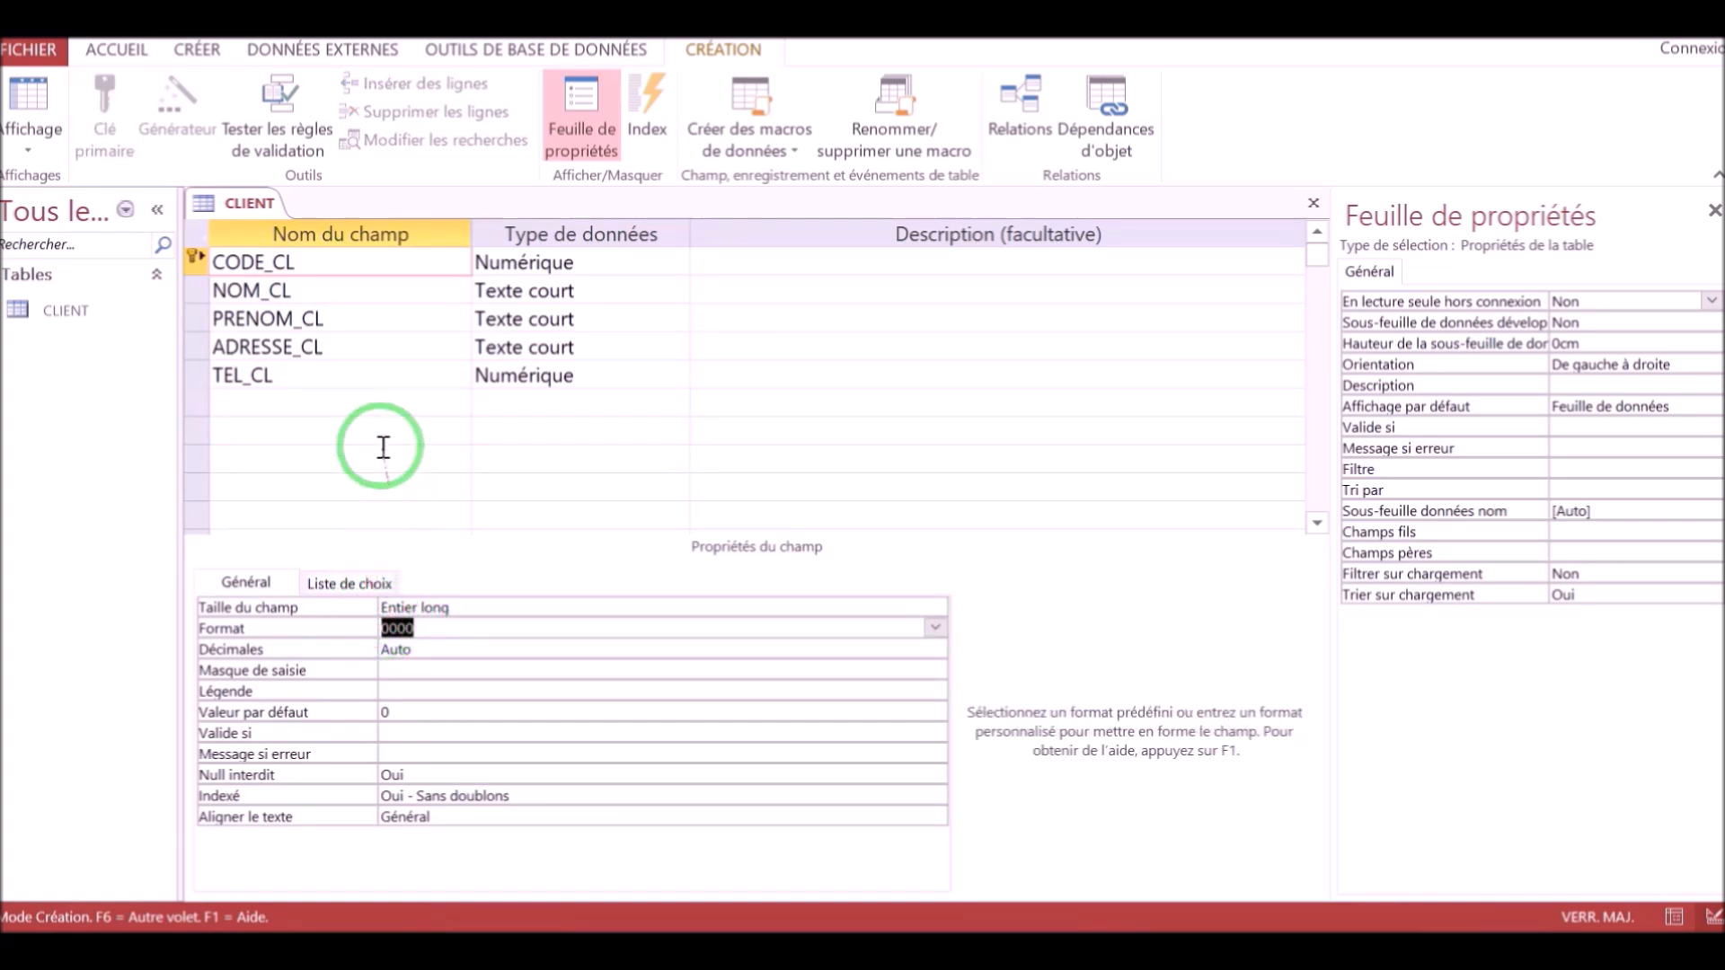
left_click(39, 153)
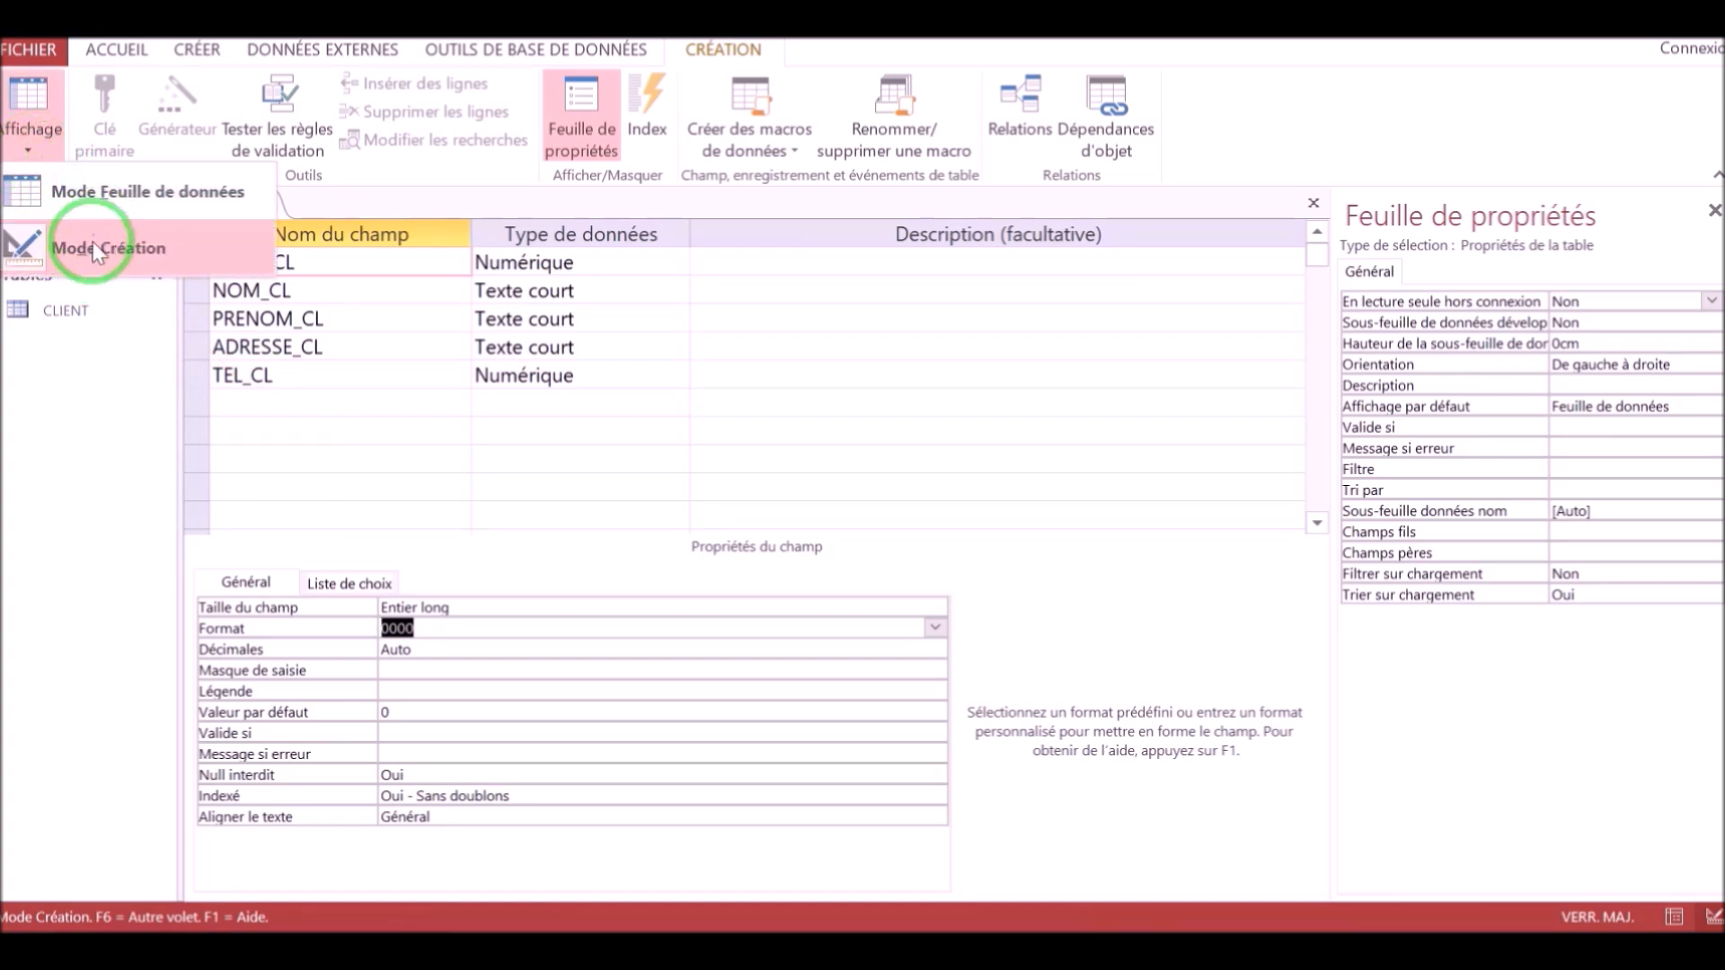
left_click(104, 192)
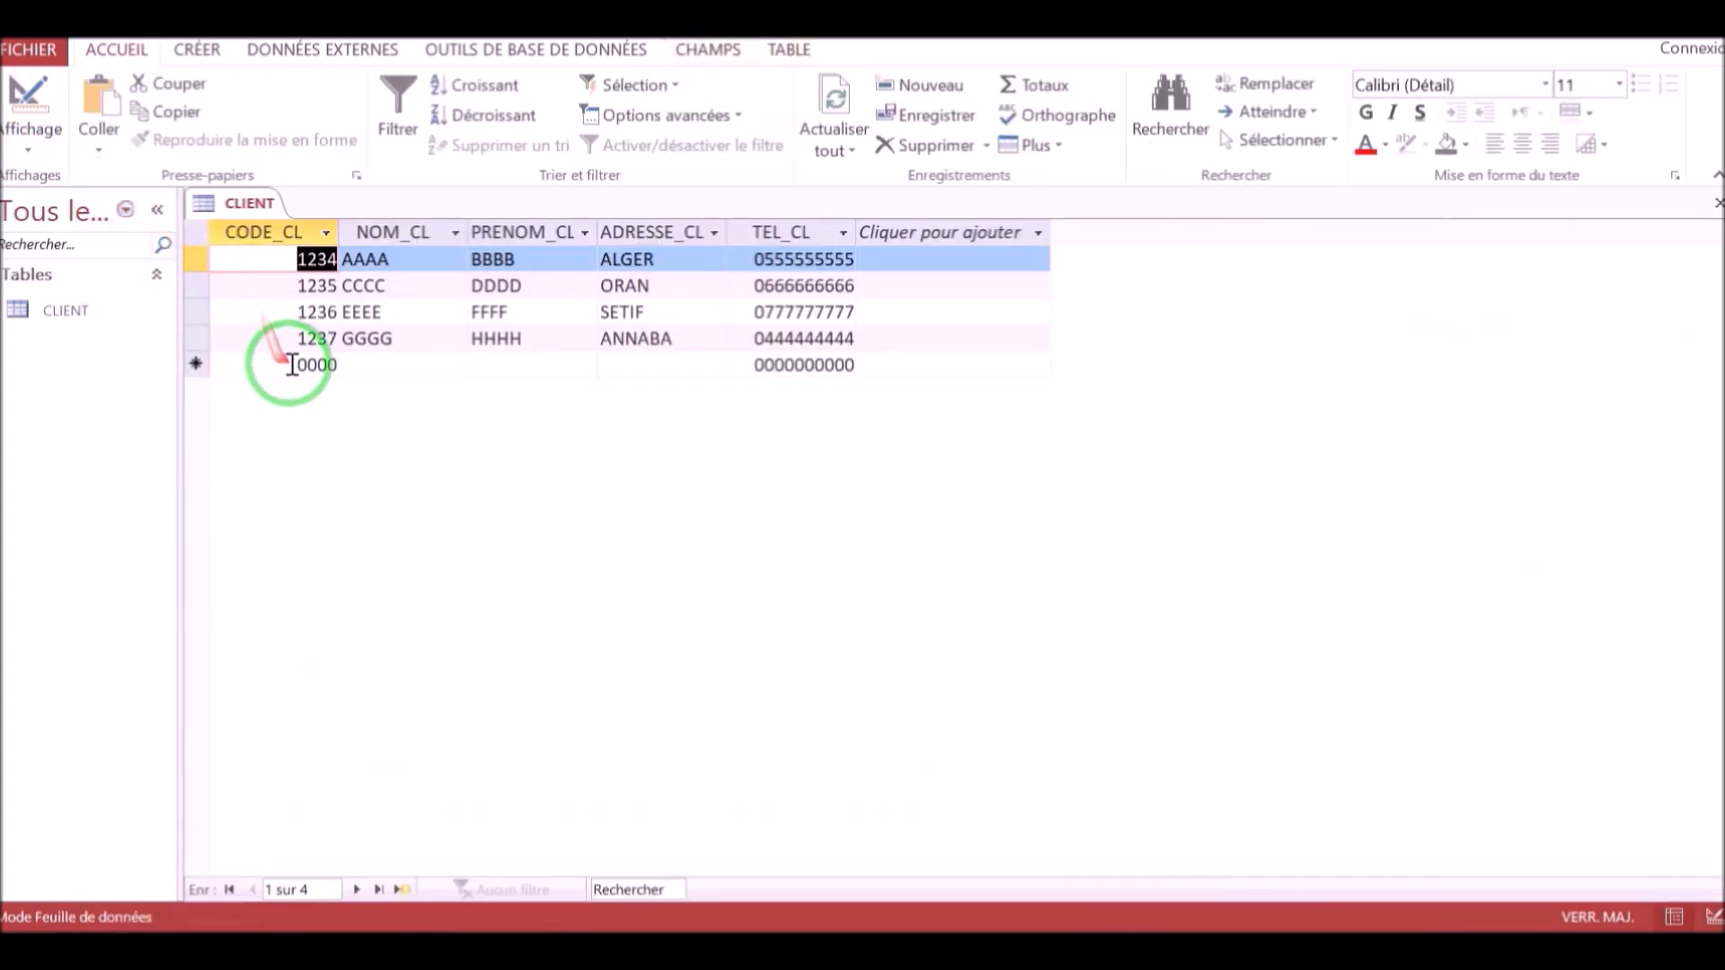
Add a new client record, filling in its code, name, first name, address and phone number, and save it.
left_click_drag(290, 364, 347, 363)
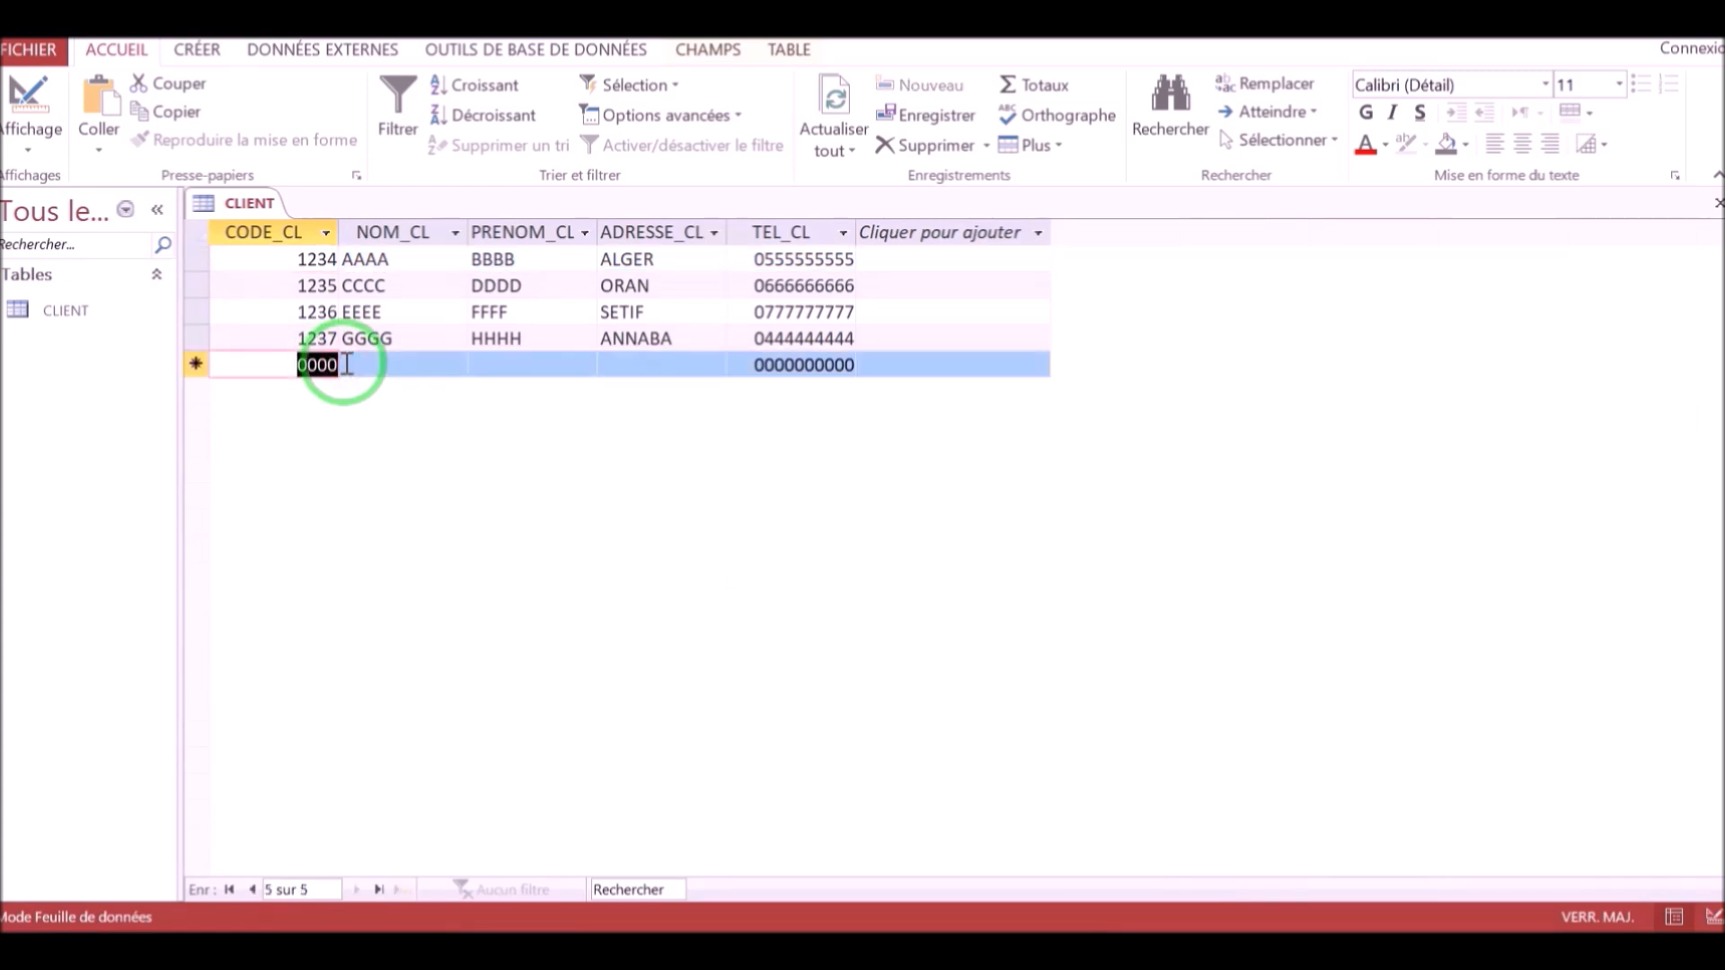
type("1238")
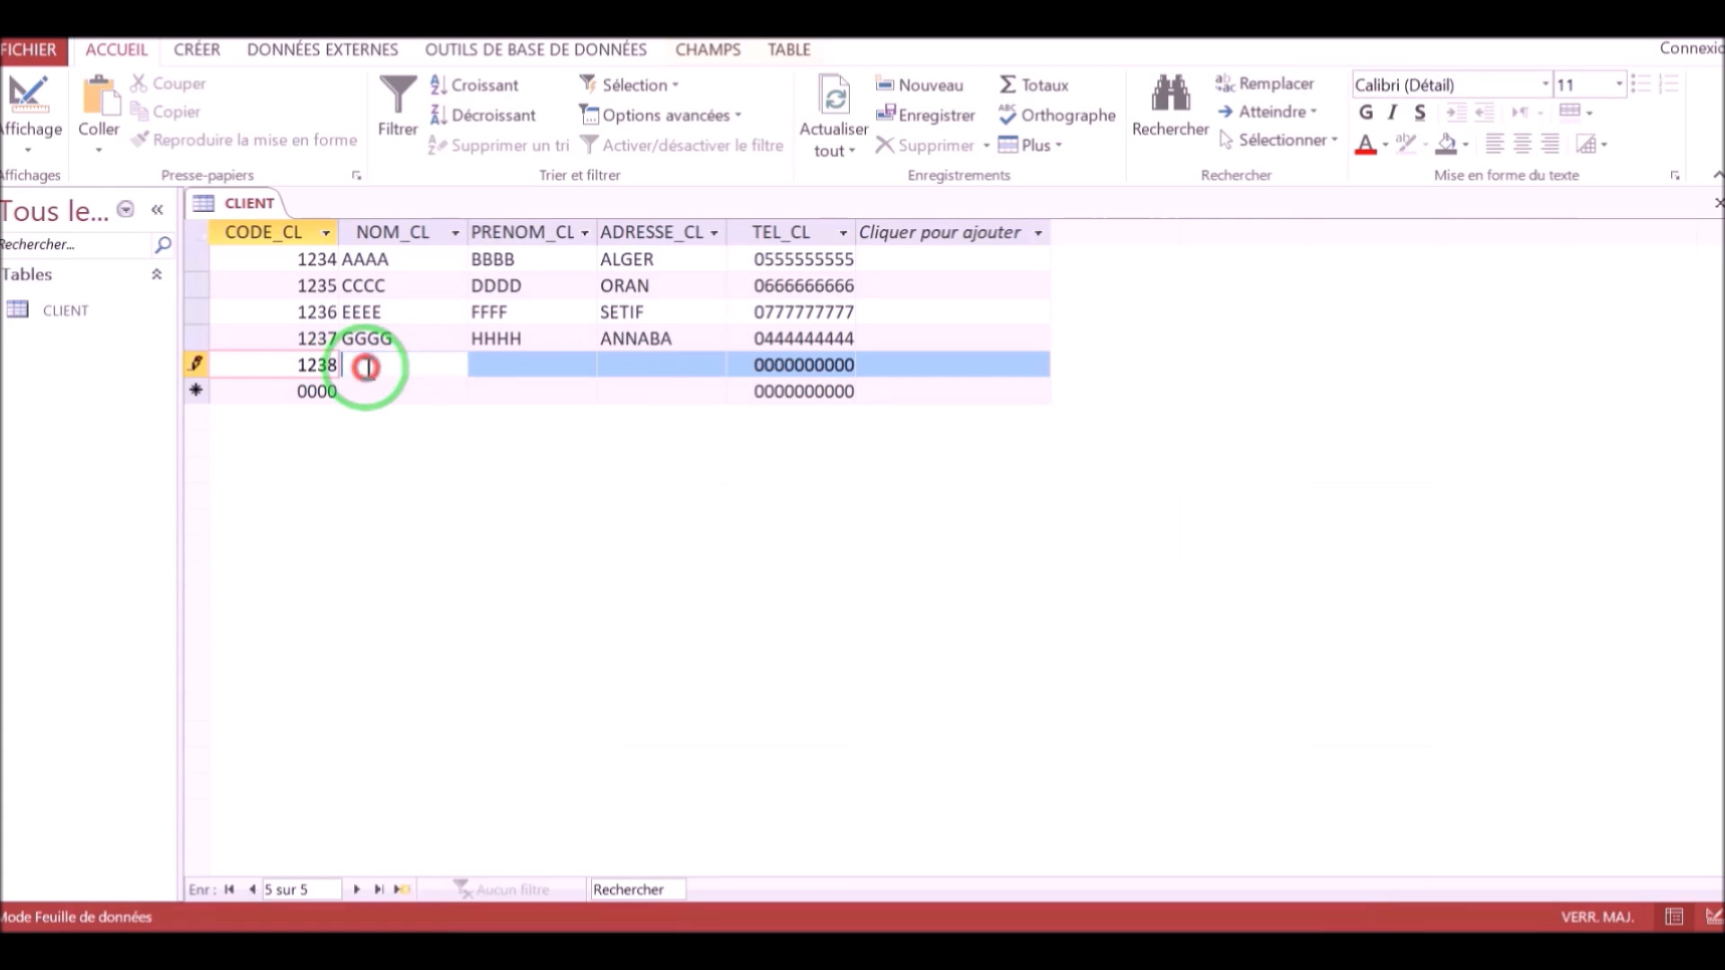
left_click(367, 366)
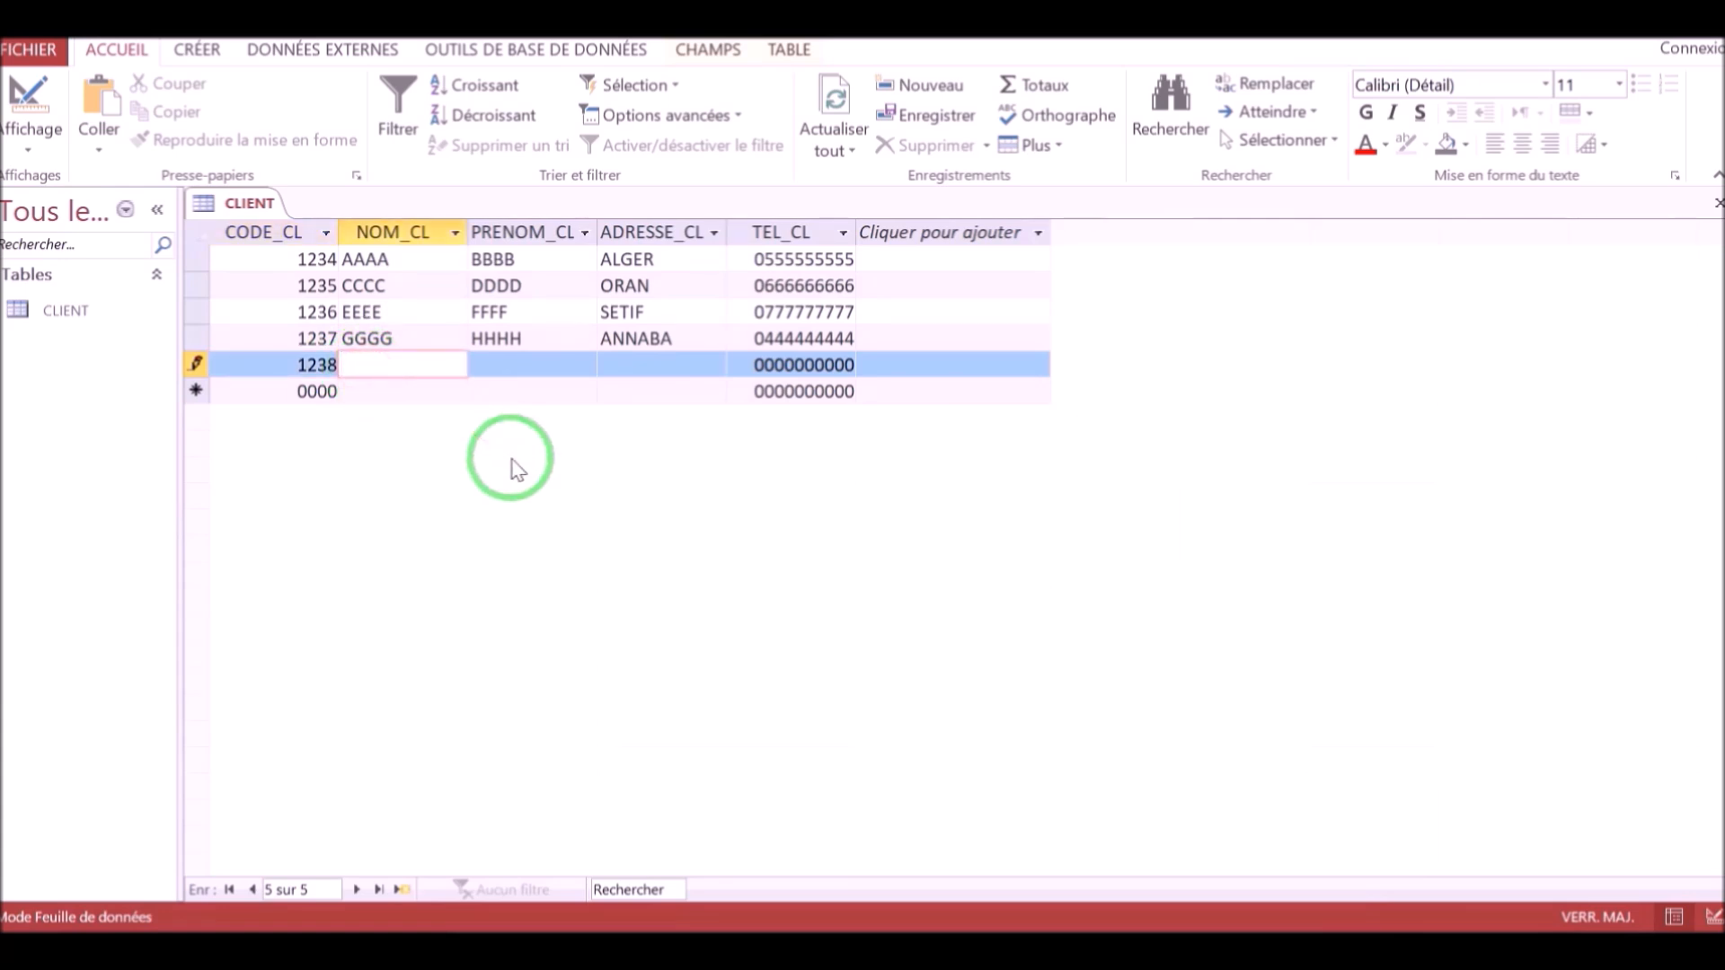
left_click(548, 367)
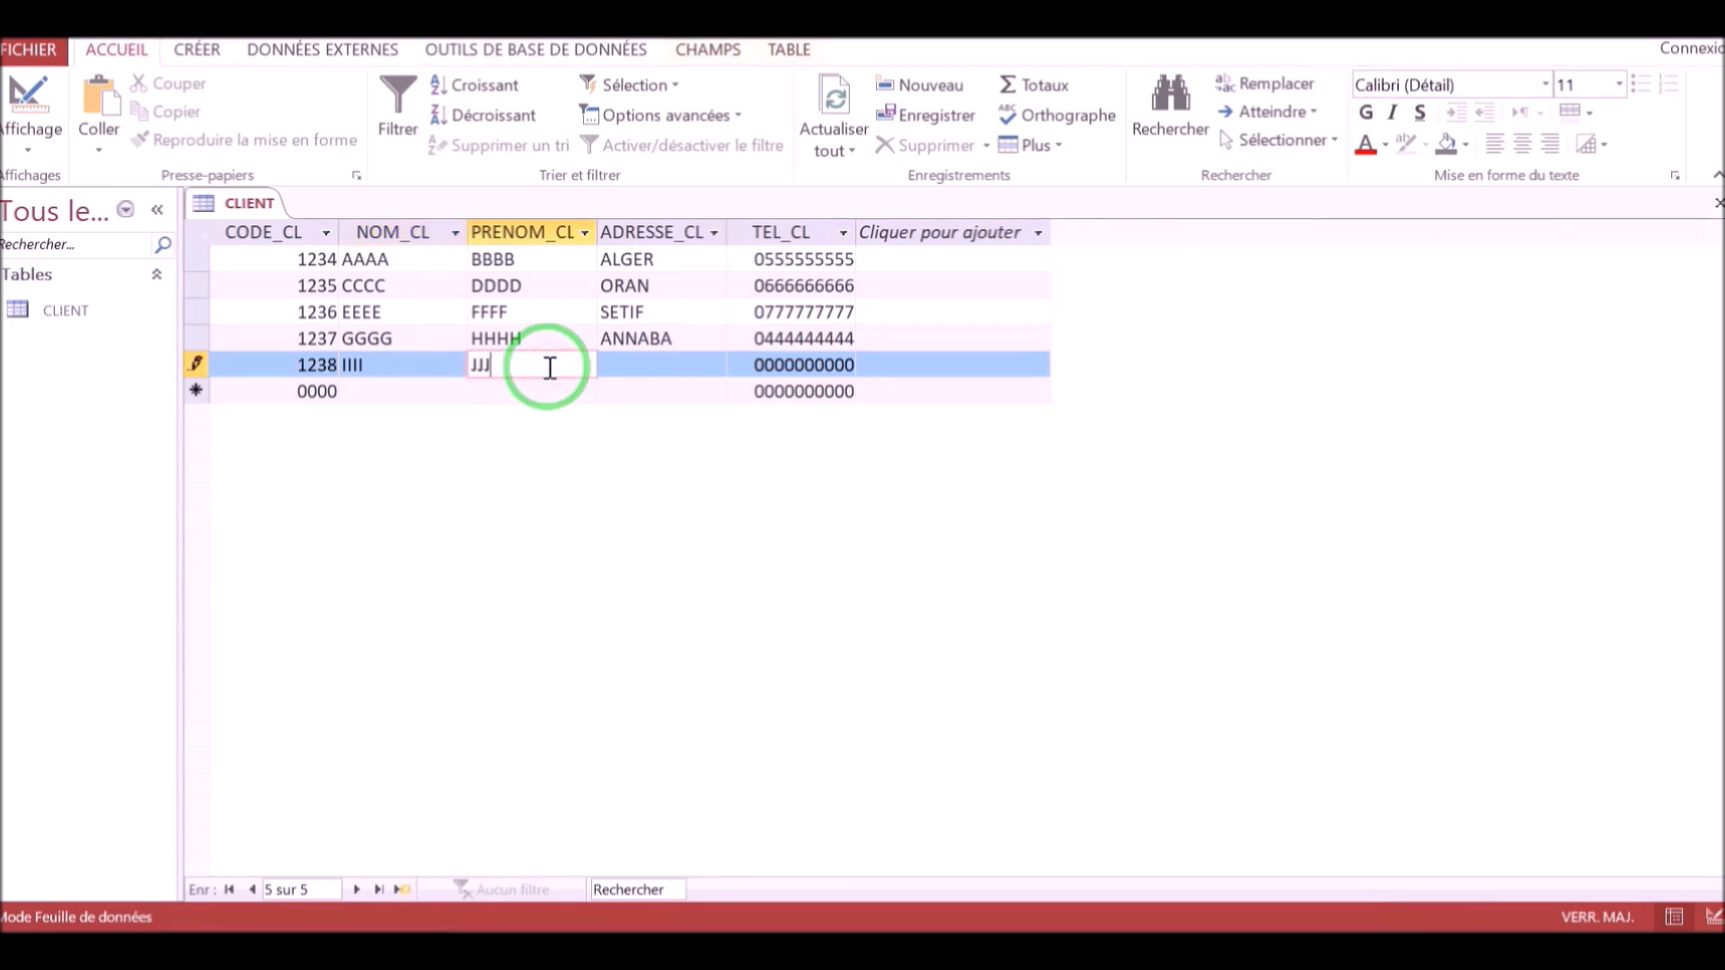
left_click(625, 366)
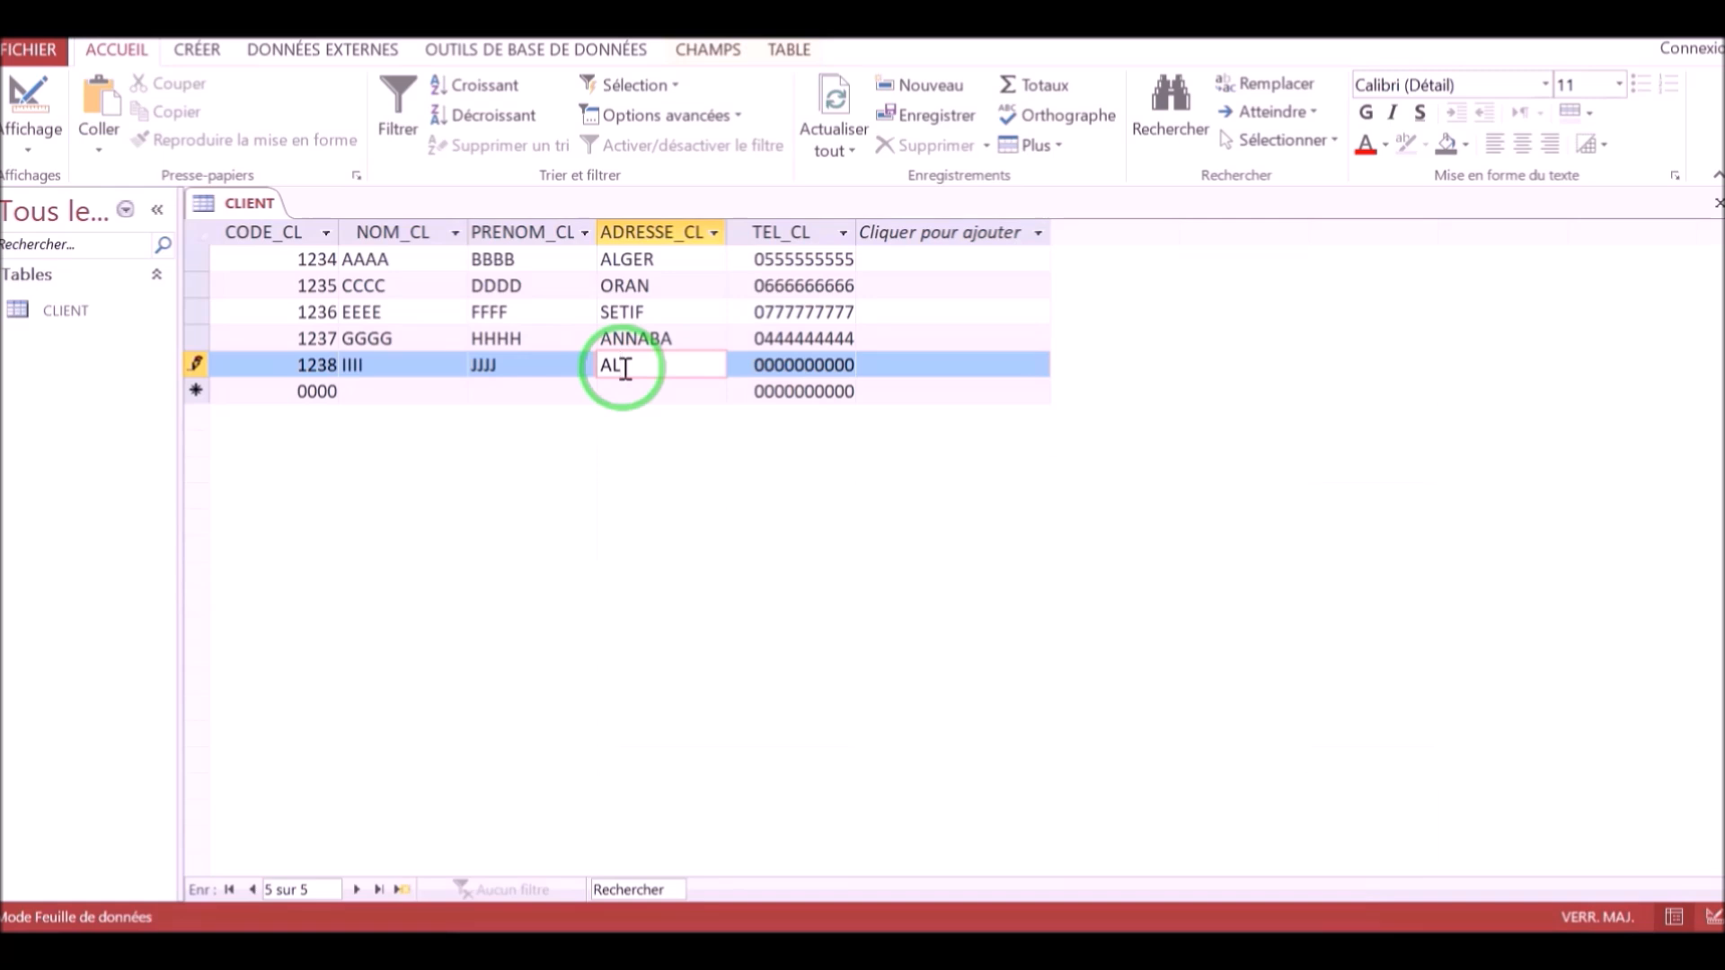
type("ALGER")
left_click_drag(742, 366, 863, 373)
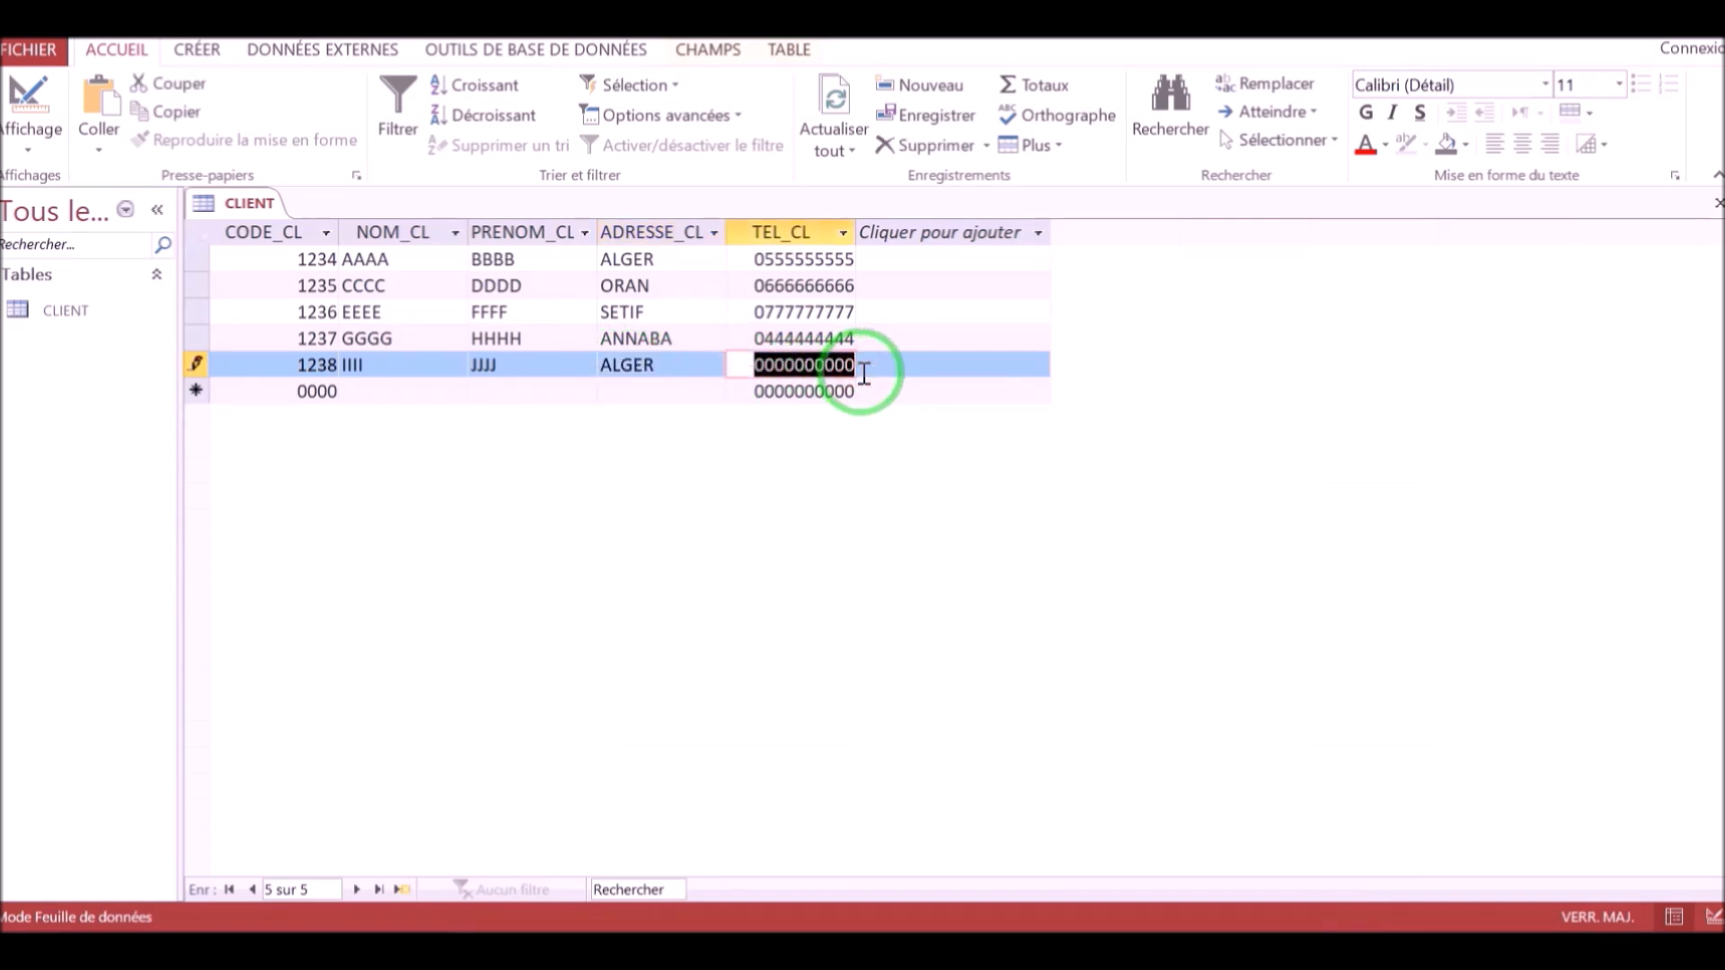
type("0999999999")
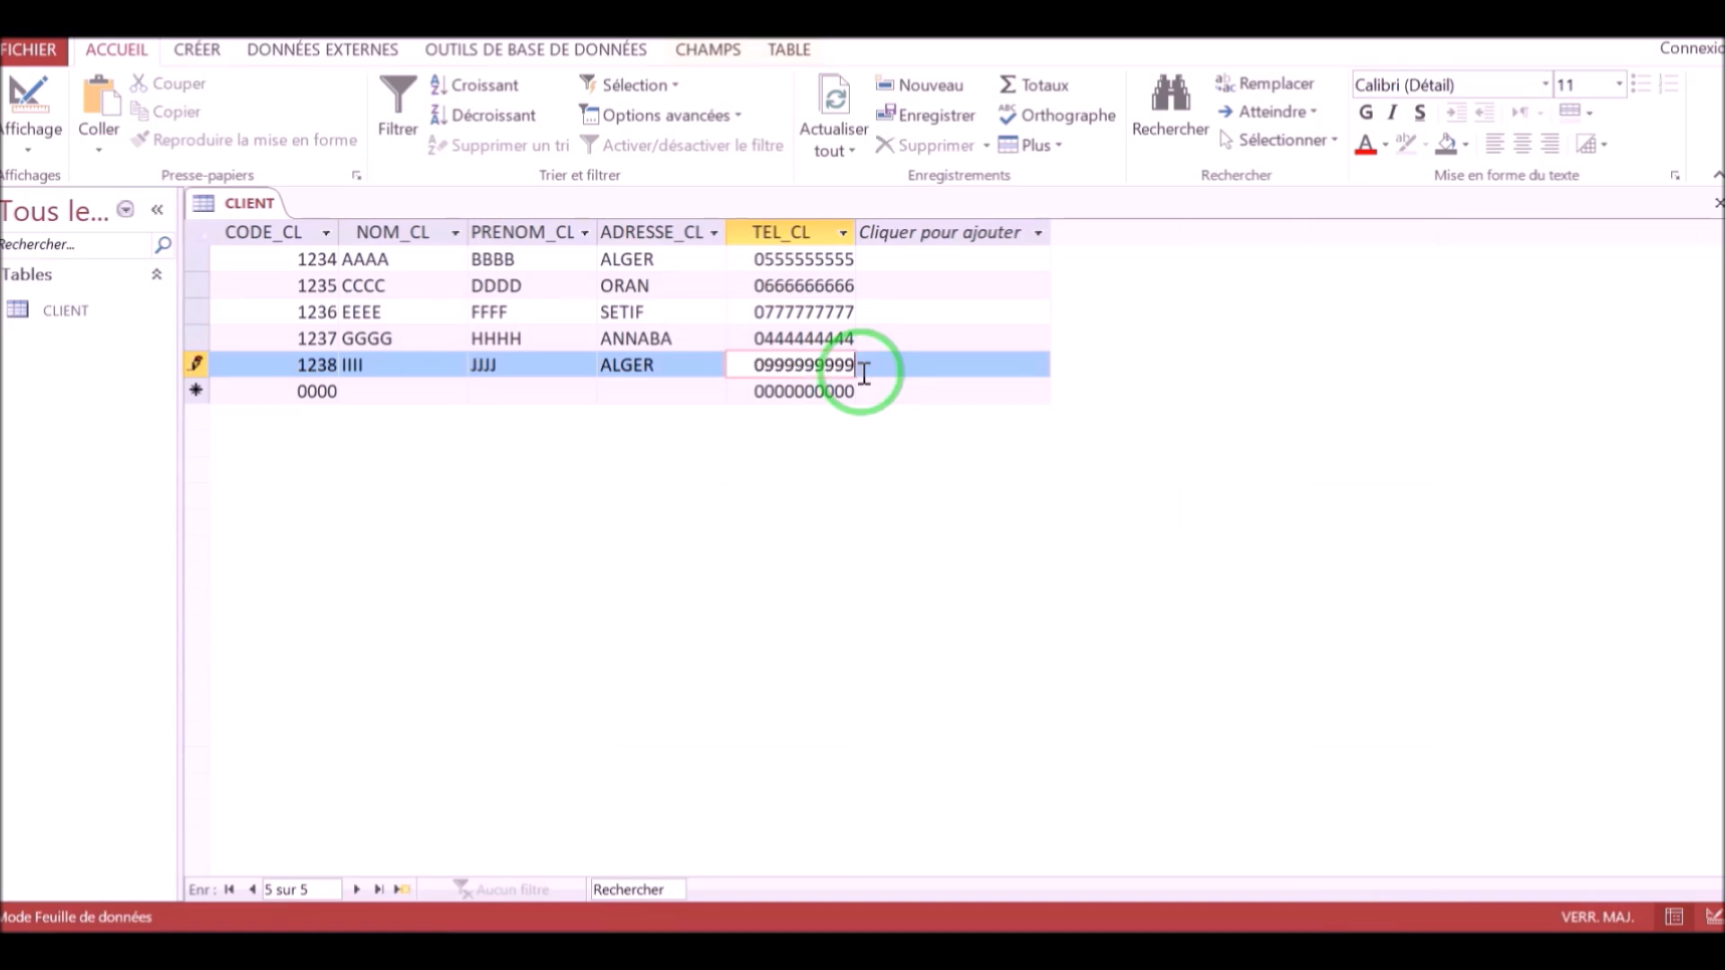
left_click(41, 22)
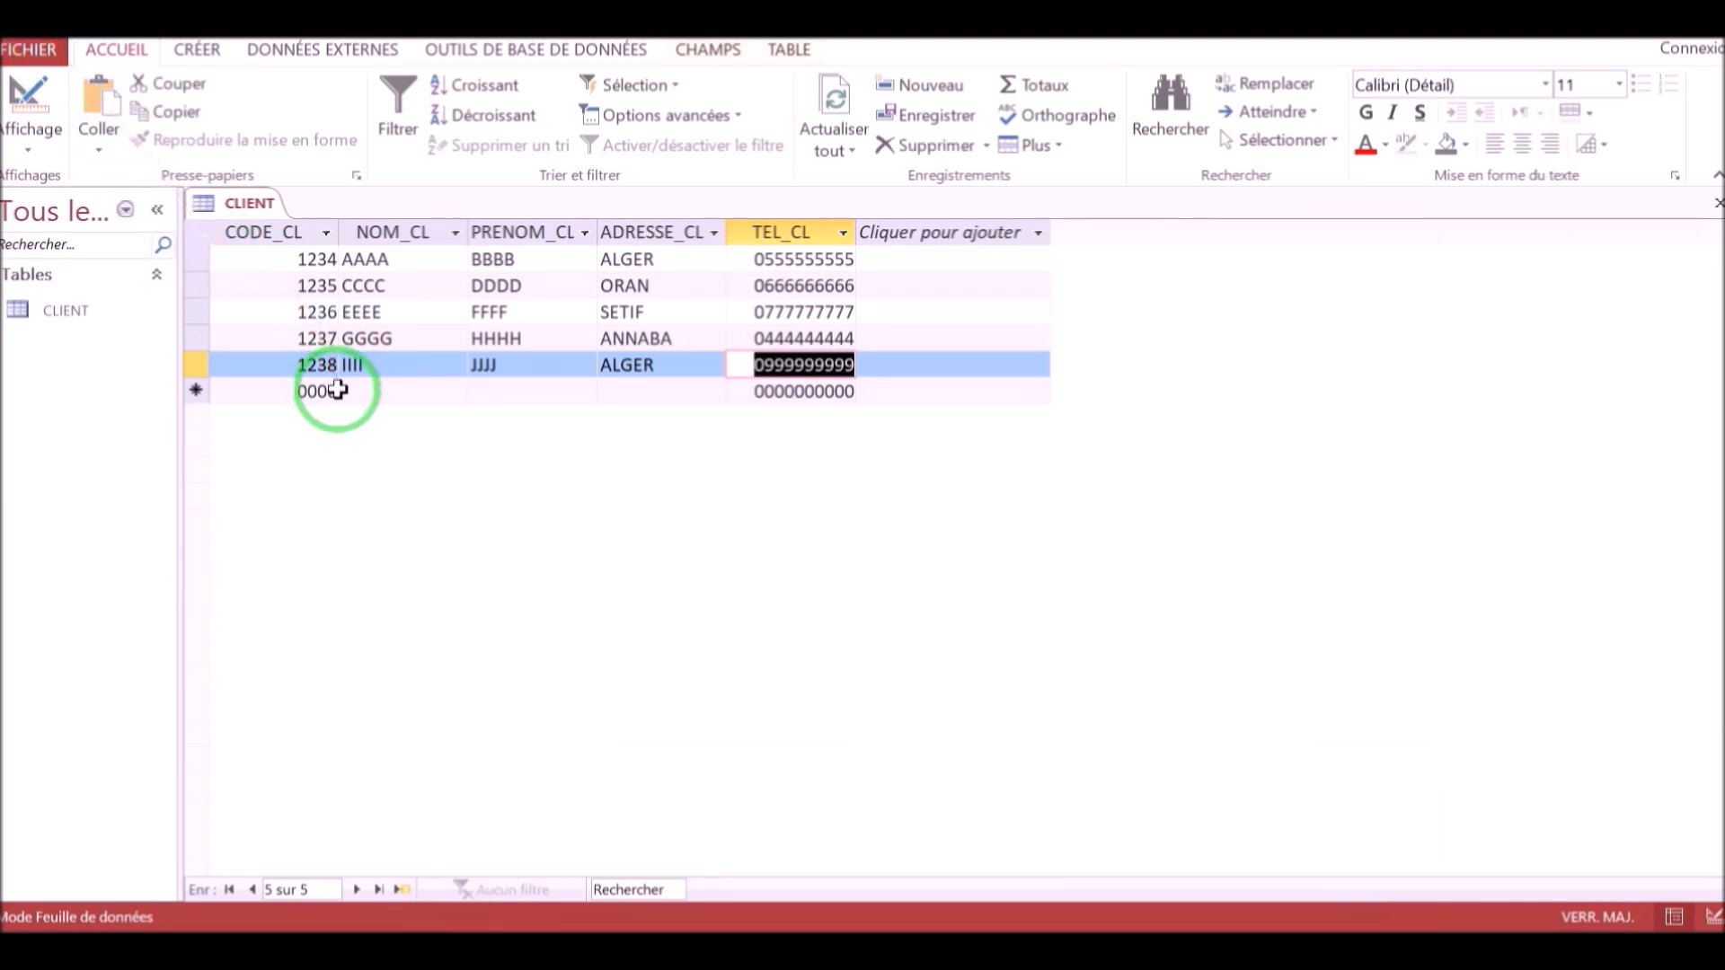
left_click(355, 339)
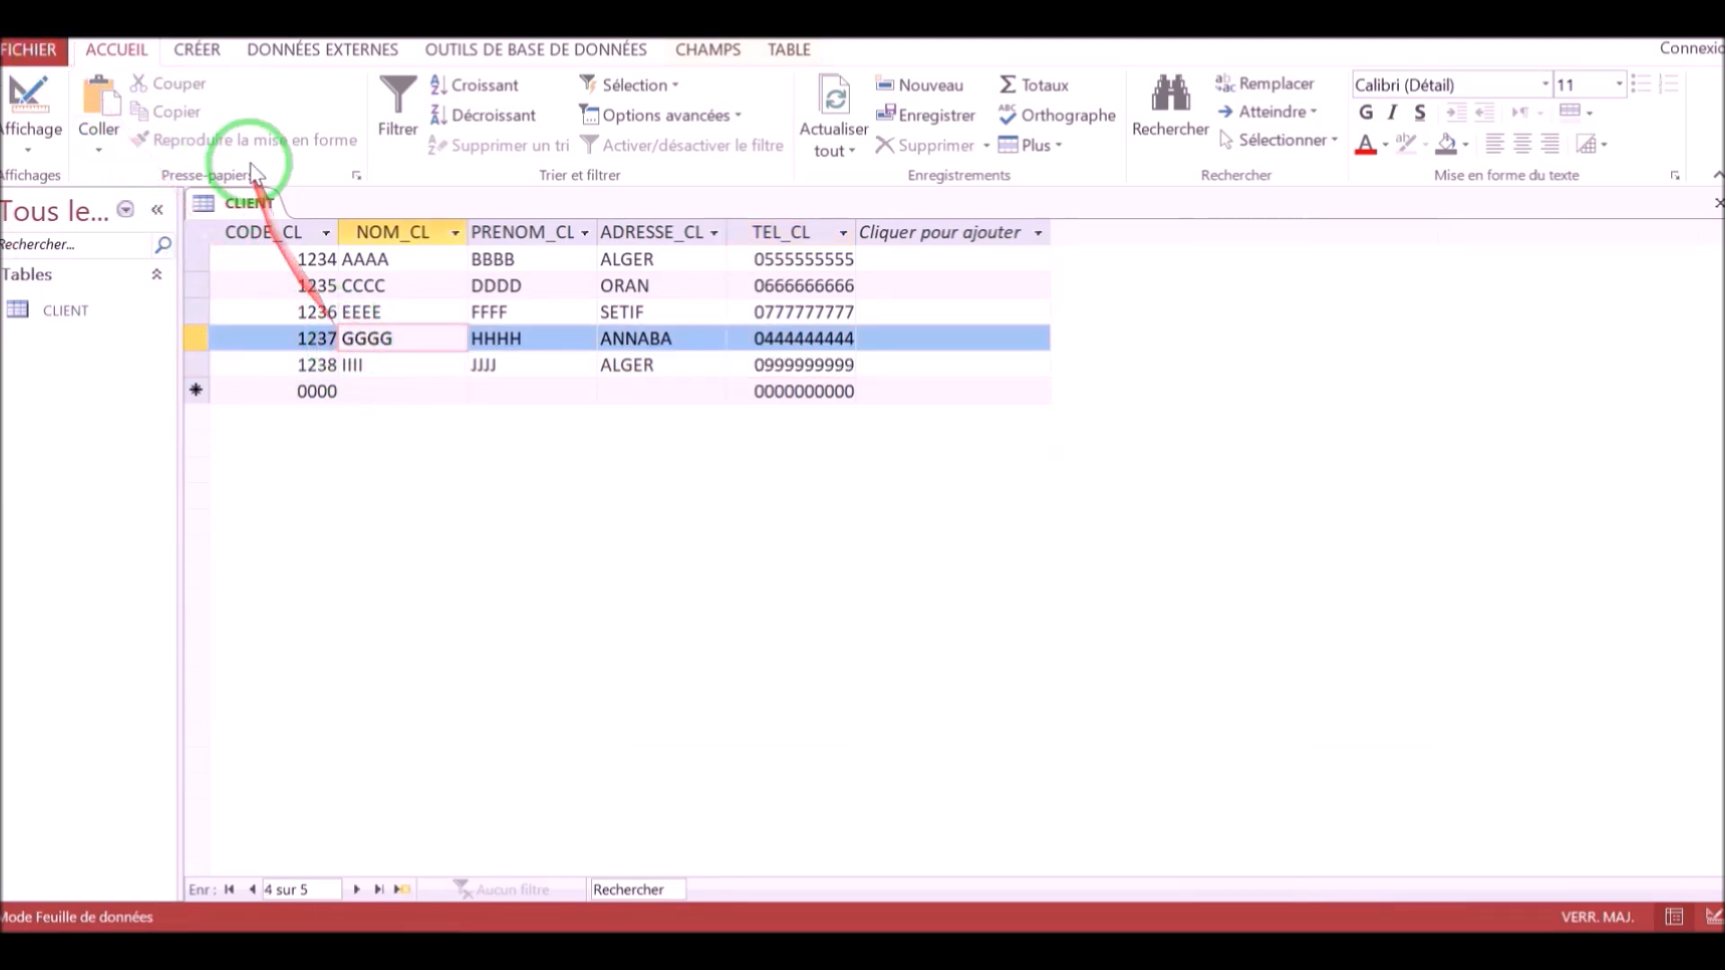
Create a form for the CLIENT table with the Form Wizard, including all of its fields.
left_click(197, 50)
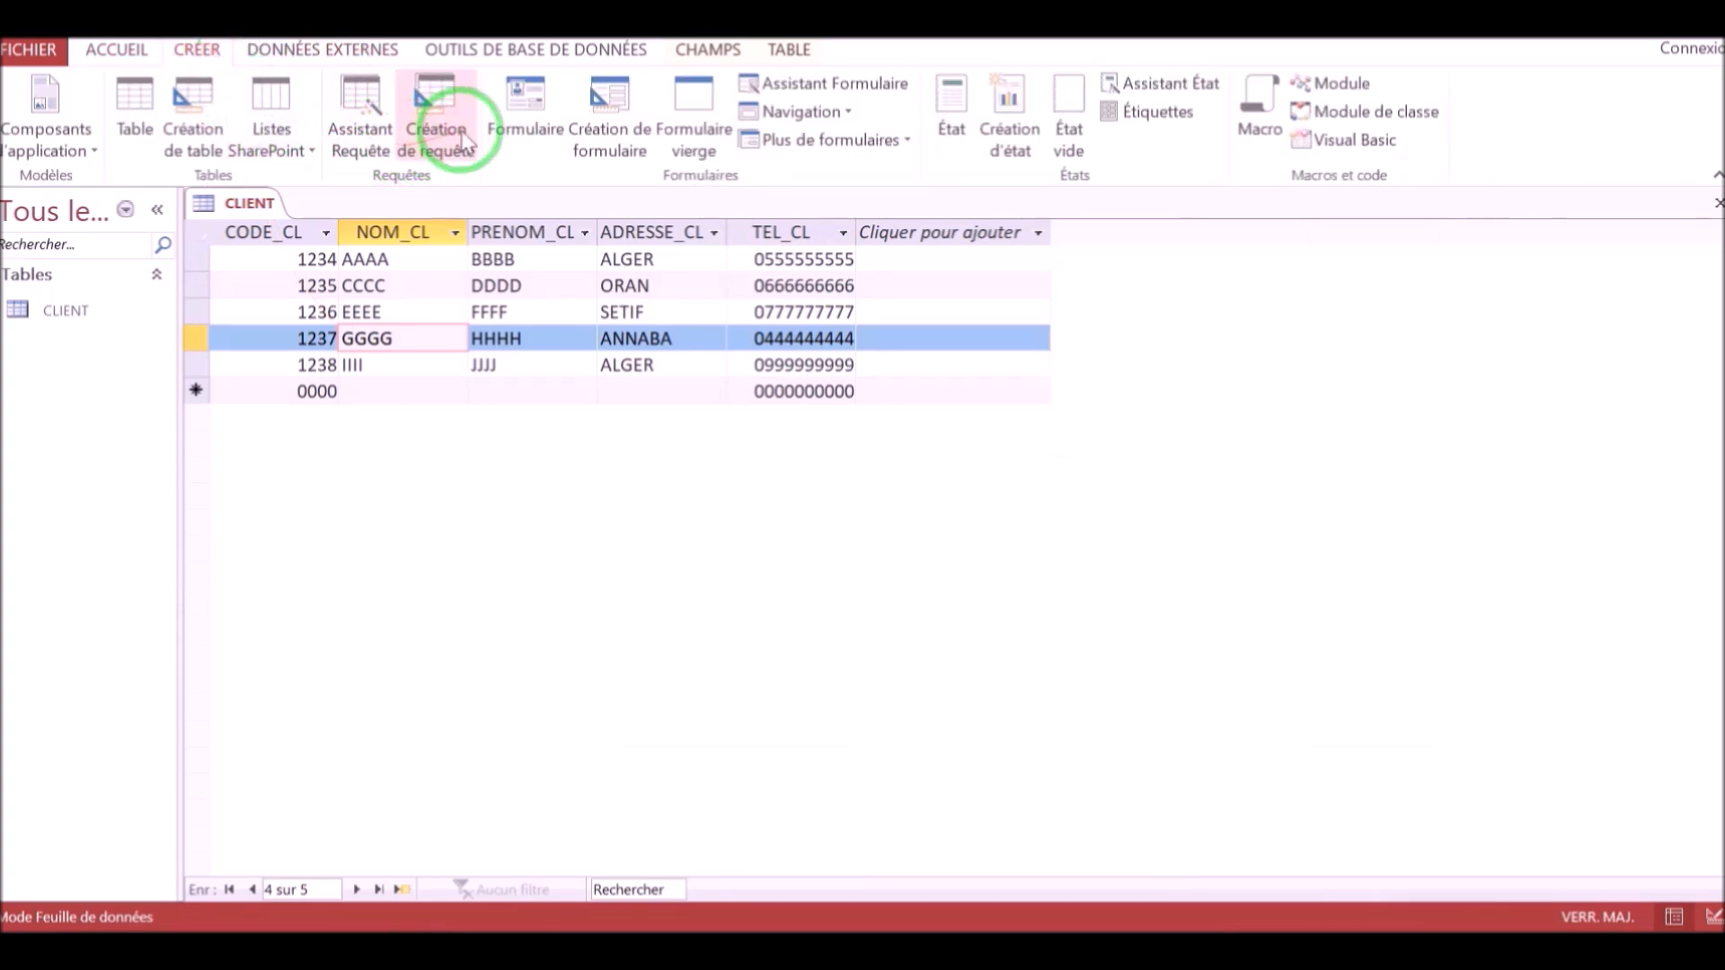
left_click(845, 83)
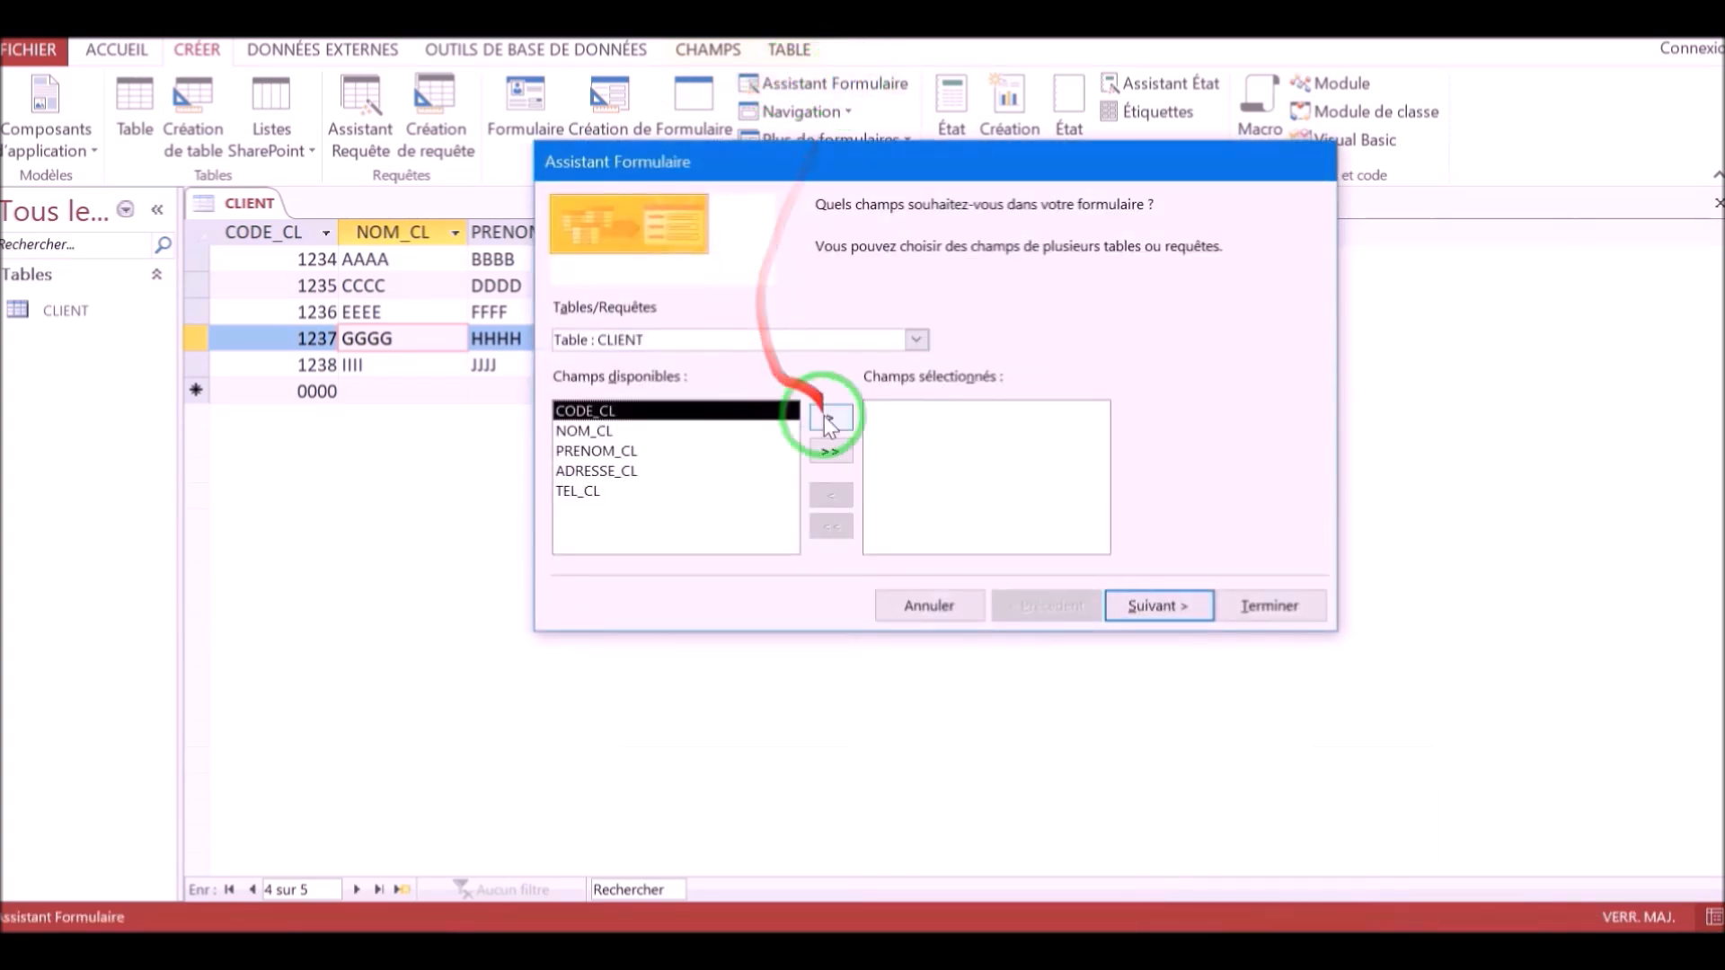
left_click(831, 452)
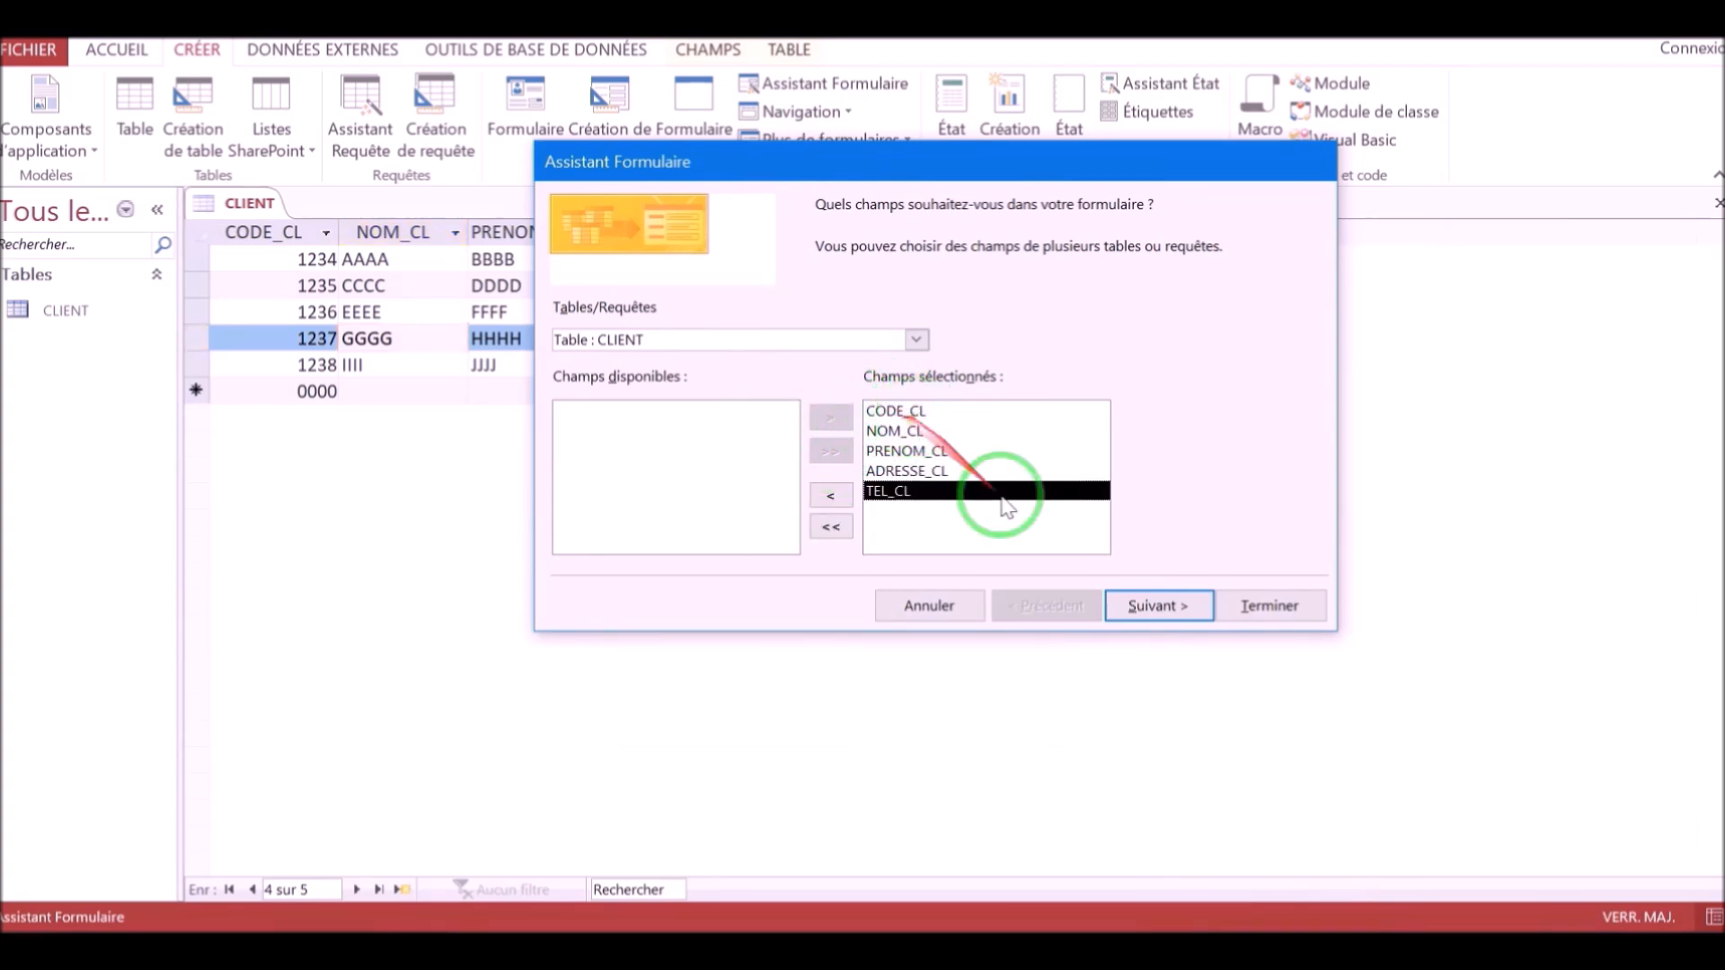
left_click(1273, 607)
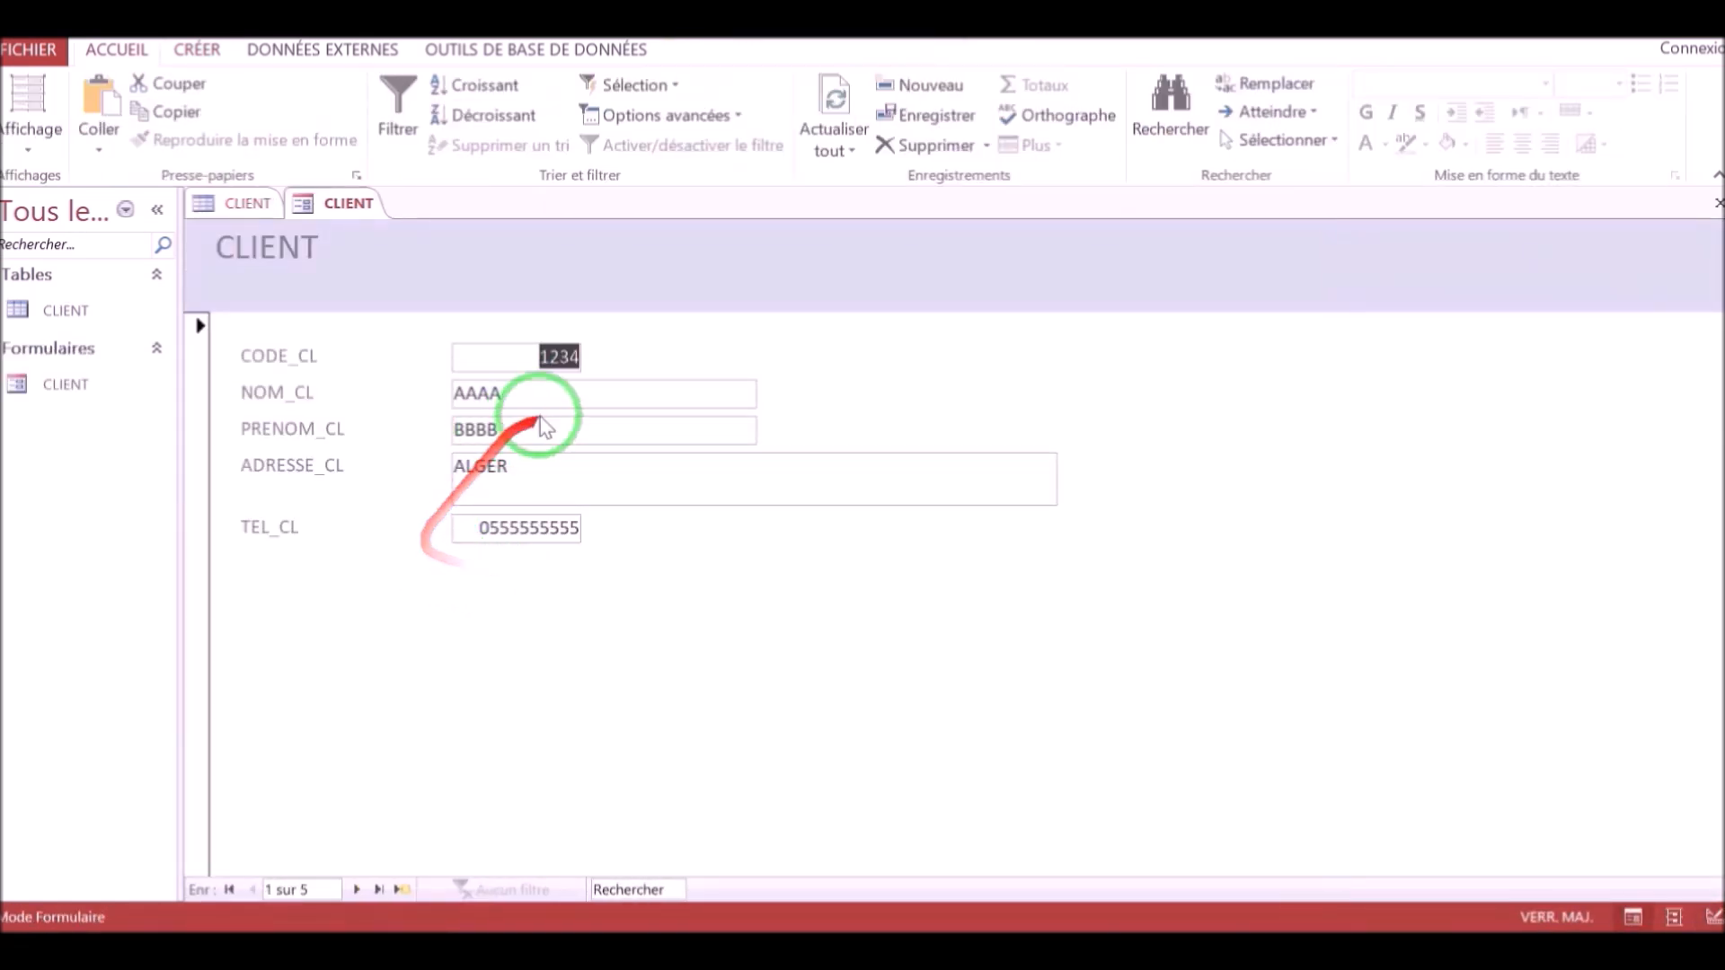
Move to another record in the new form and switch the form to design view.
left_click(357, 890)
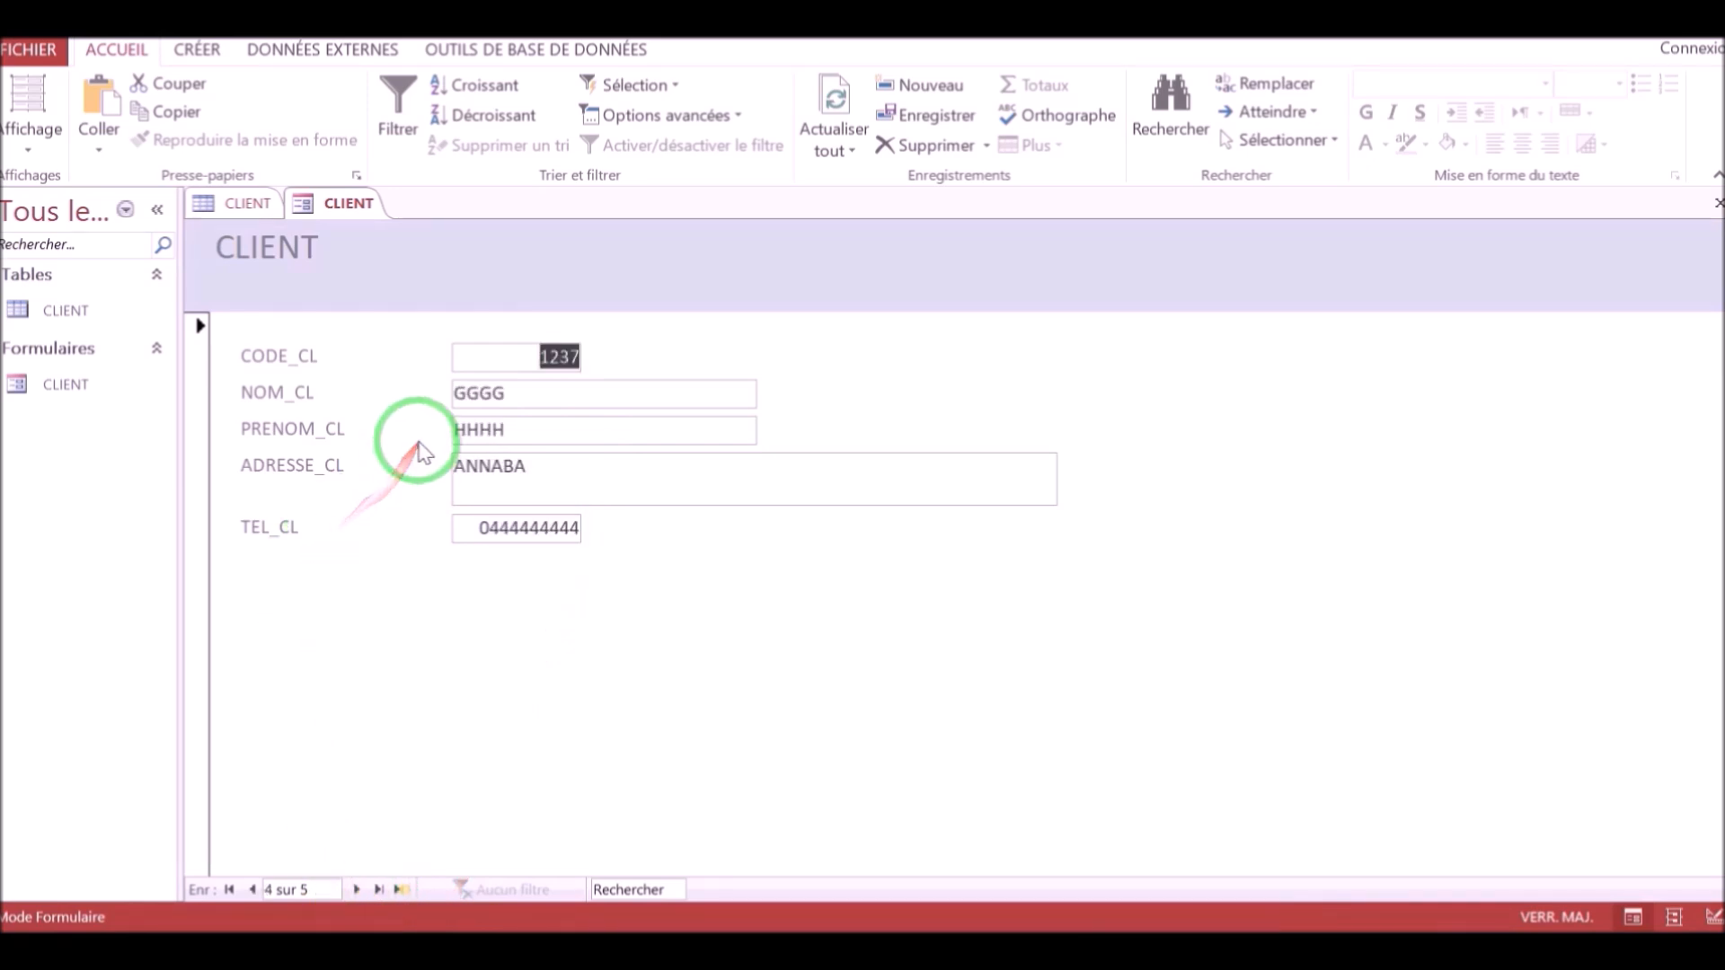
left_click(32, 144)
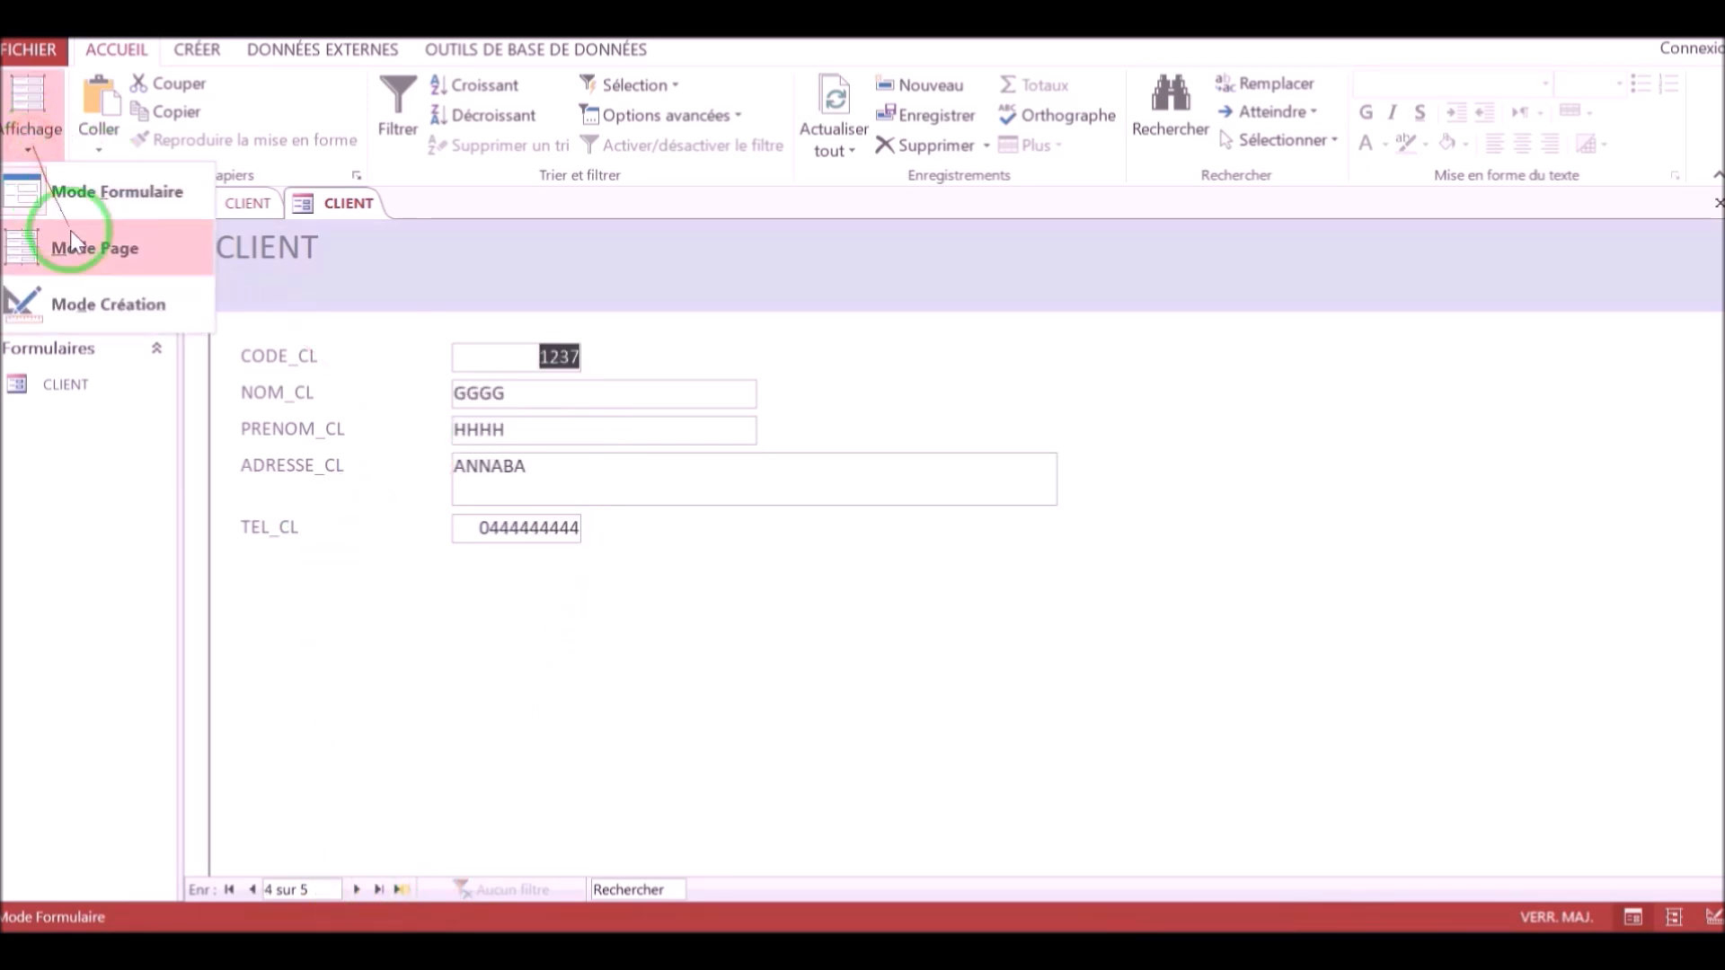
left_click(95, 308)
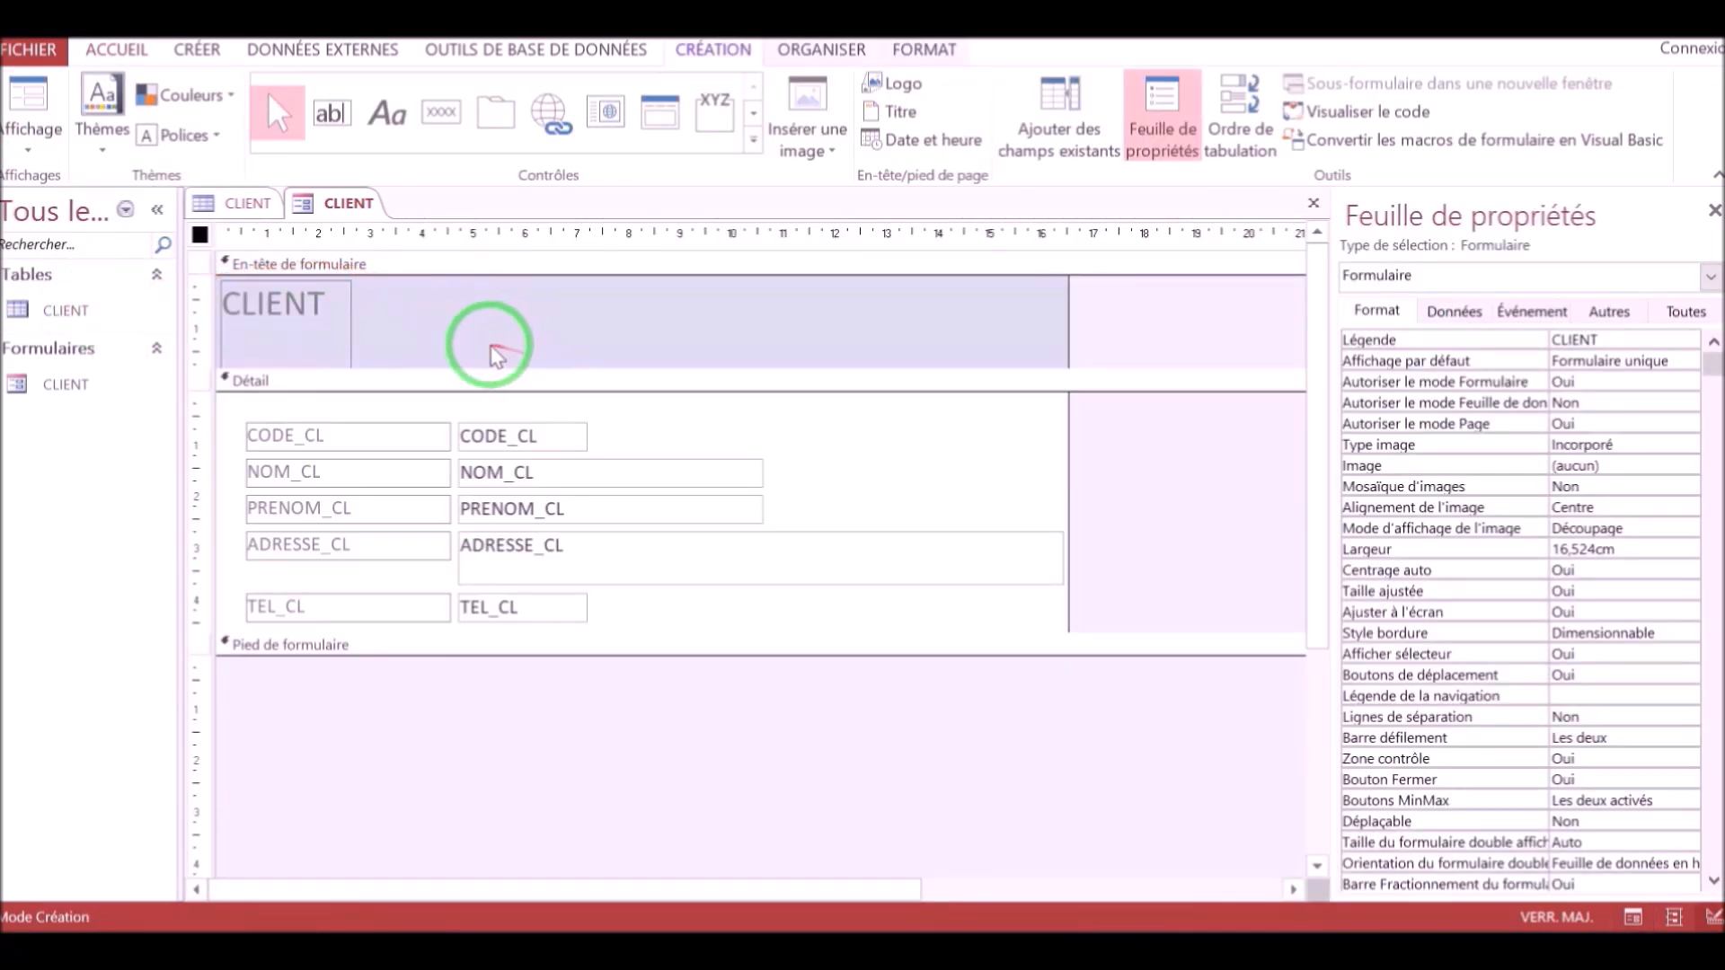
Select the form's CLIENT title label in the header and set its font size to 36.
left_click(492, 351)
left_click(325, 315)
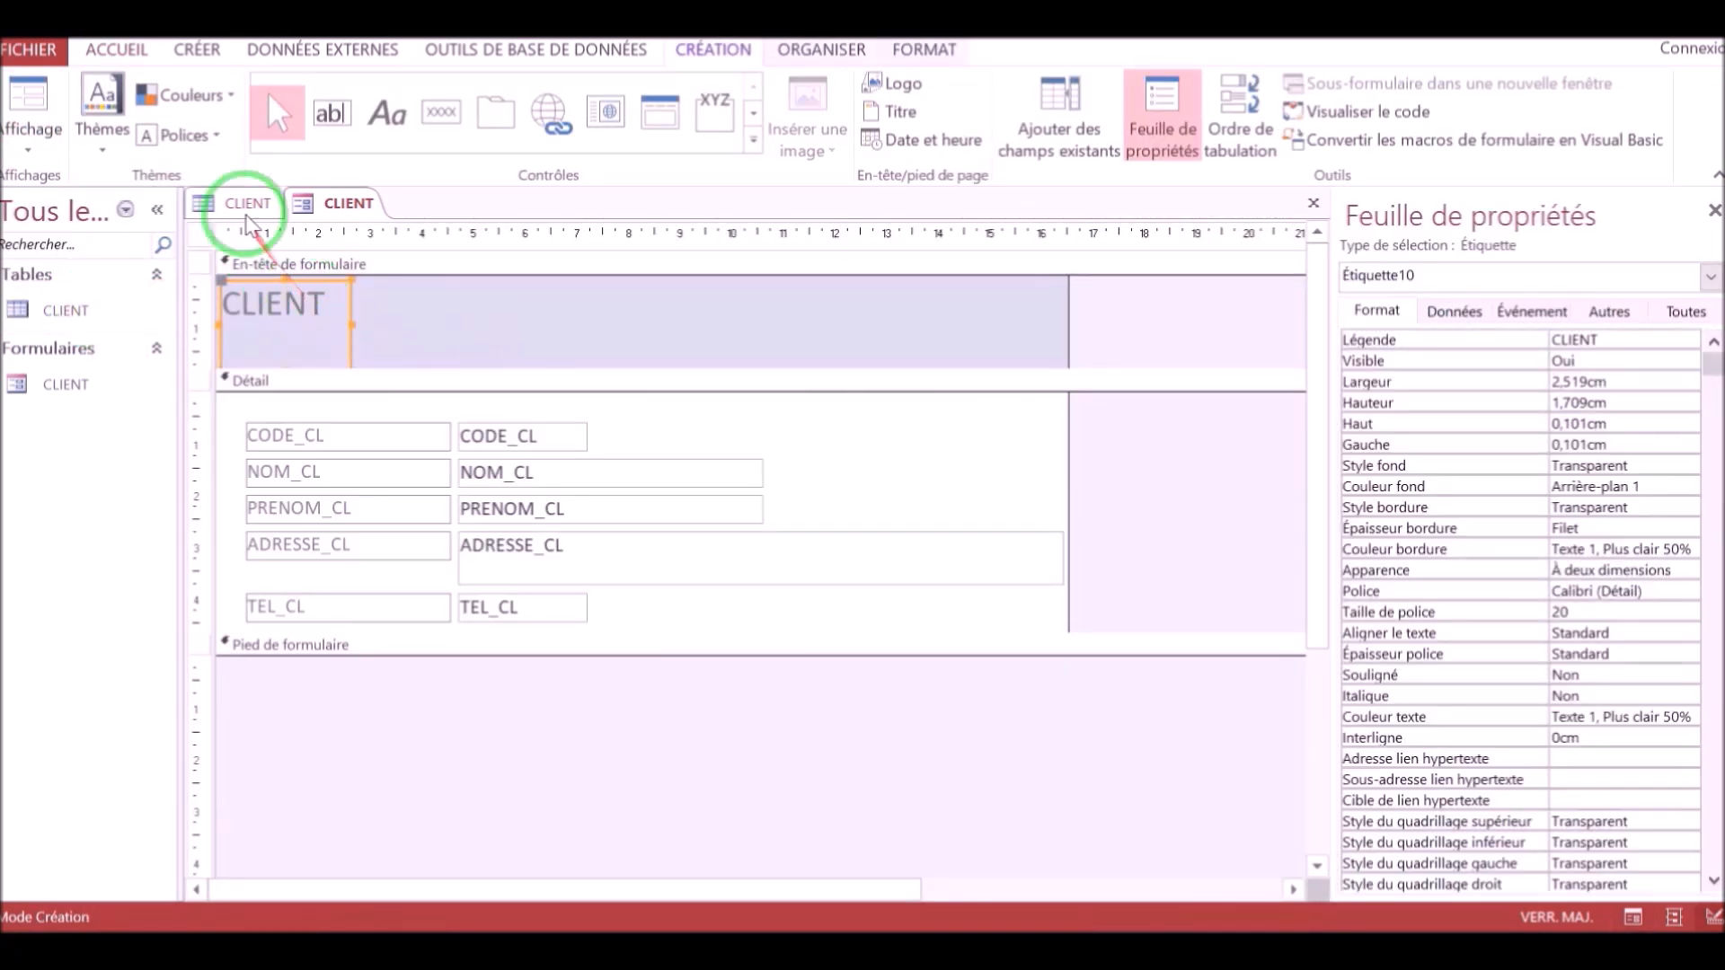
left_click(912, 54)
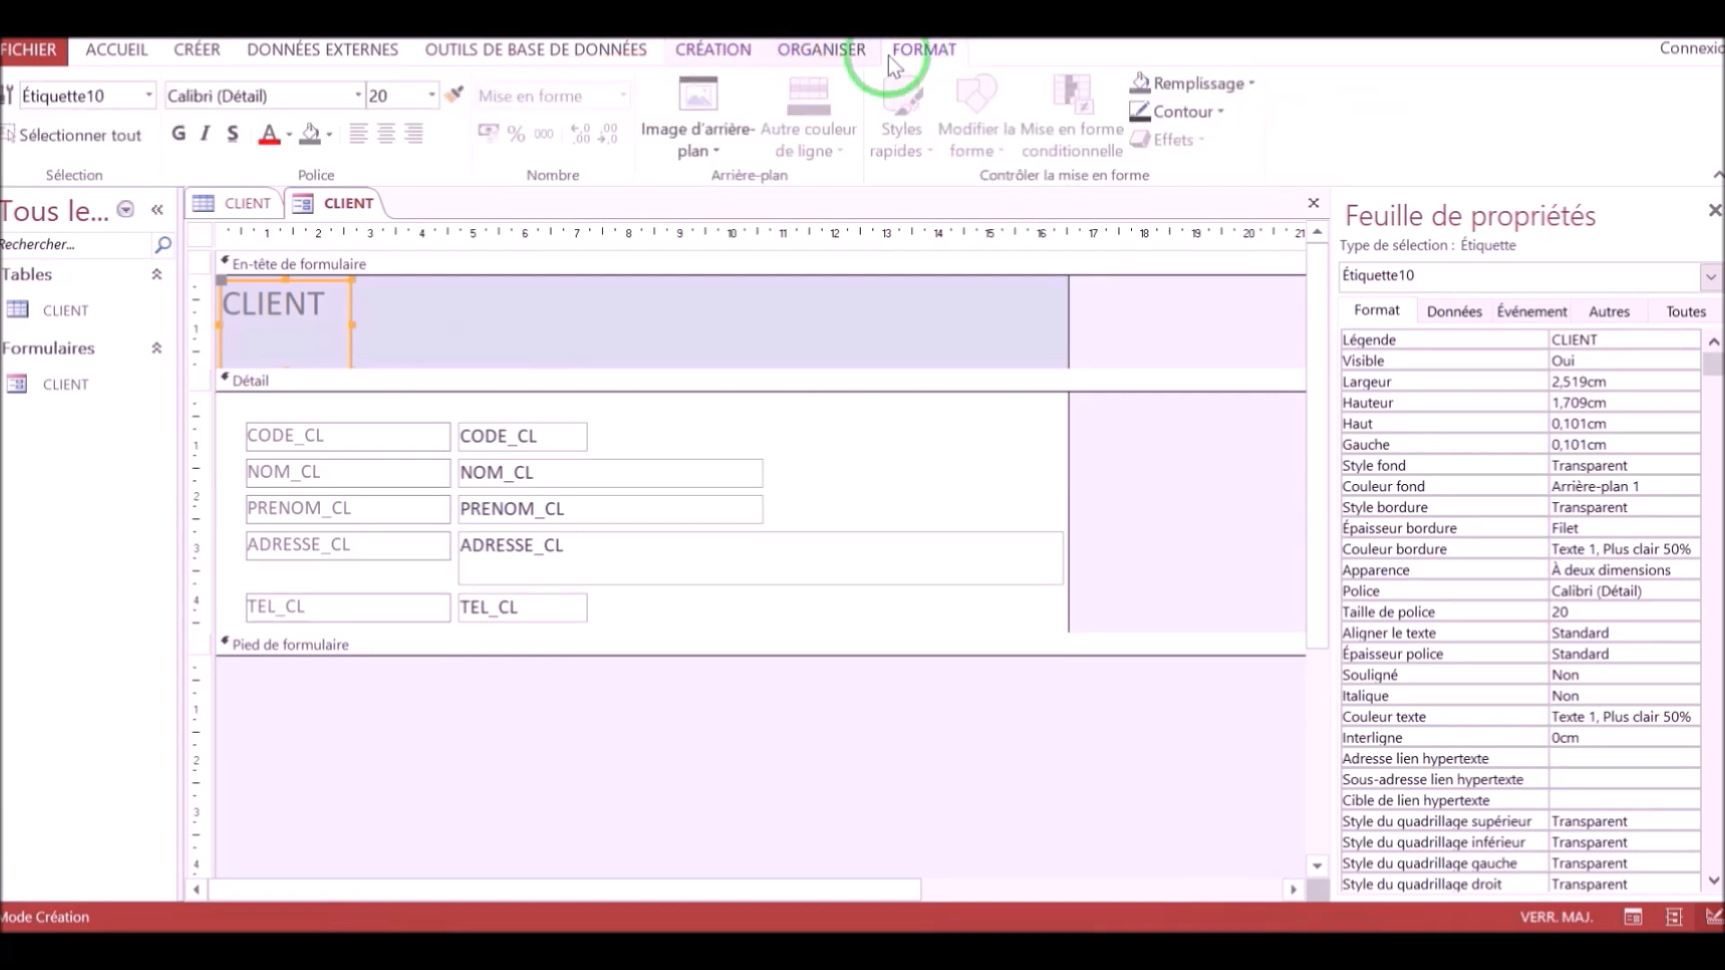
left_click(431, 95)
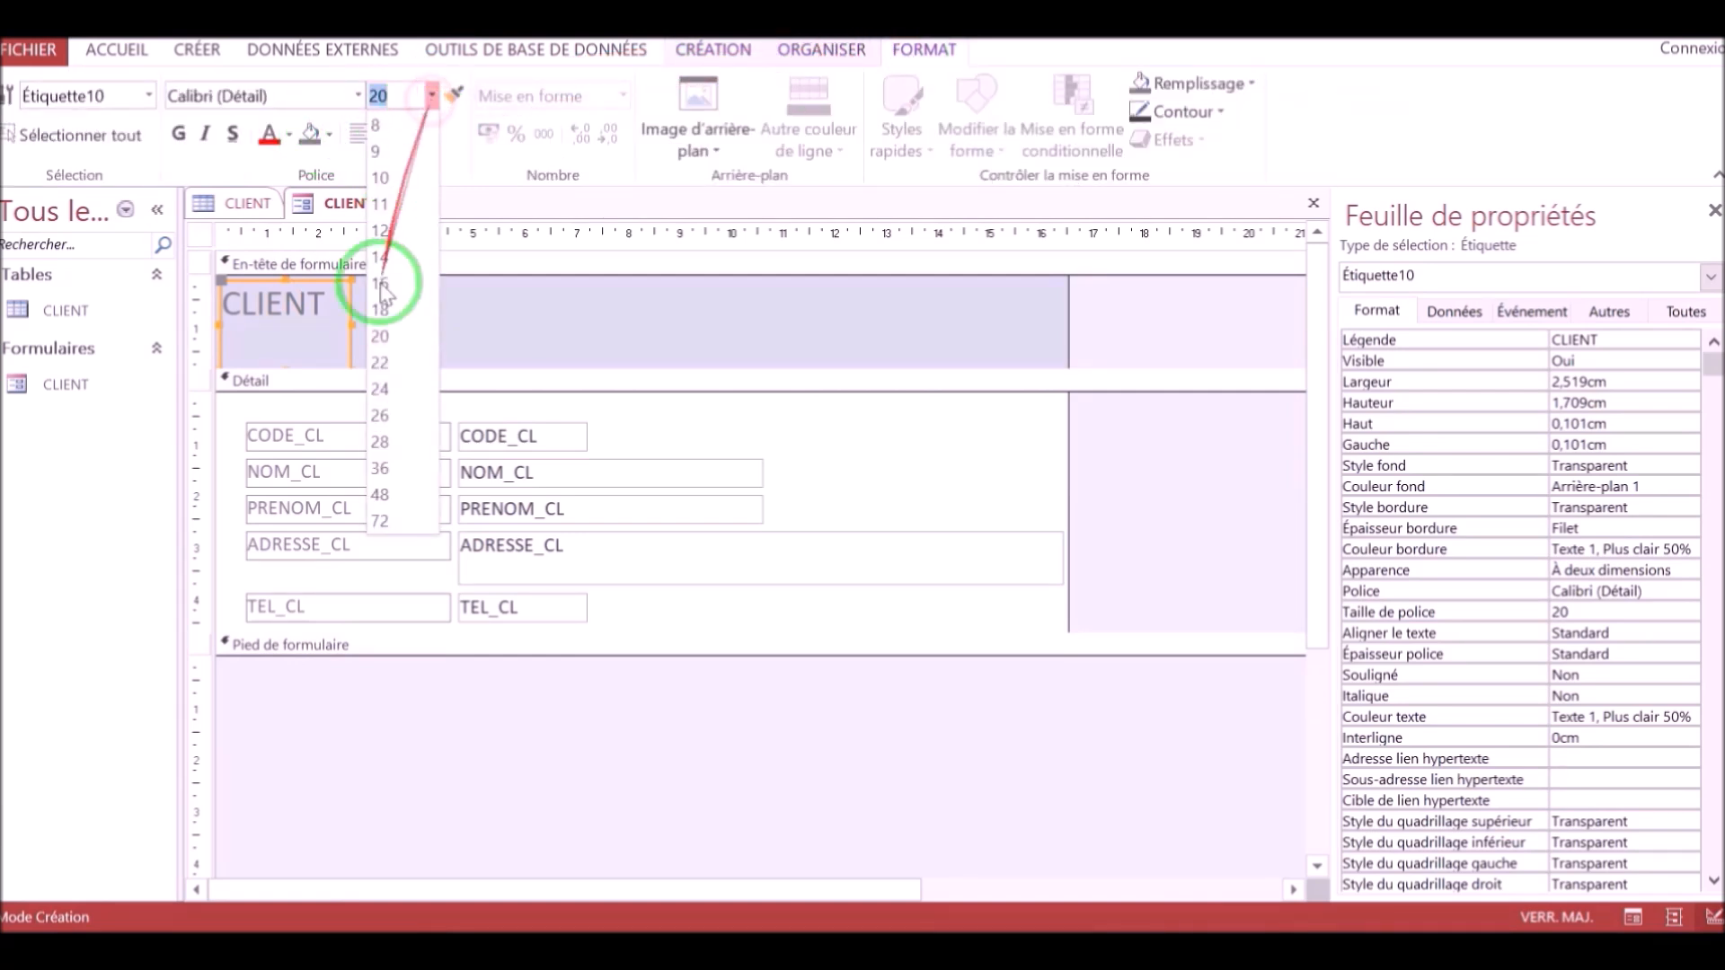
left_click(382, 468)
Widen the title label to about 7.1 cm and move it about 2.9 cm from the header's left edge.
left_click_drag(349, 324, 588, 327)
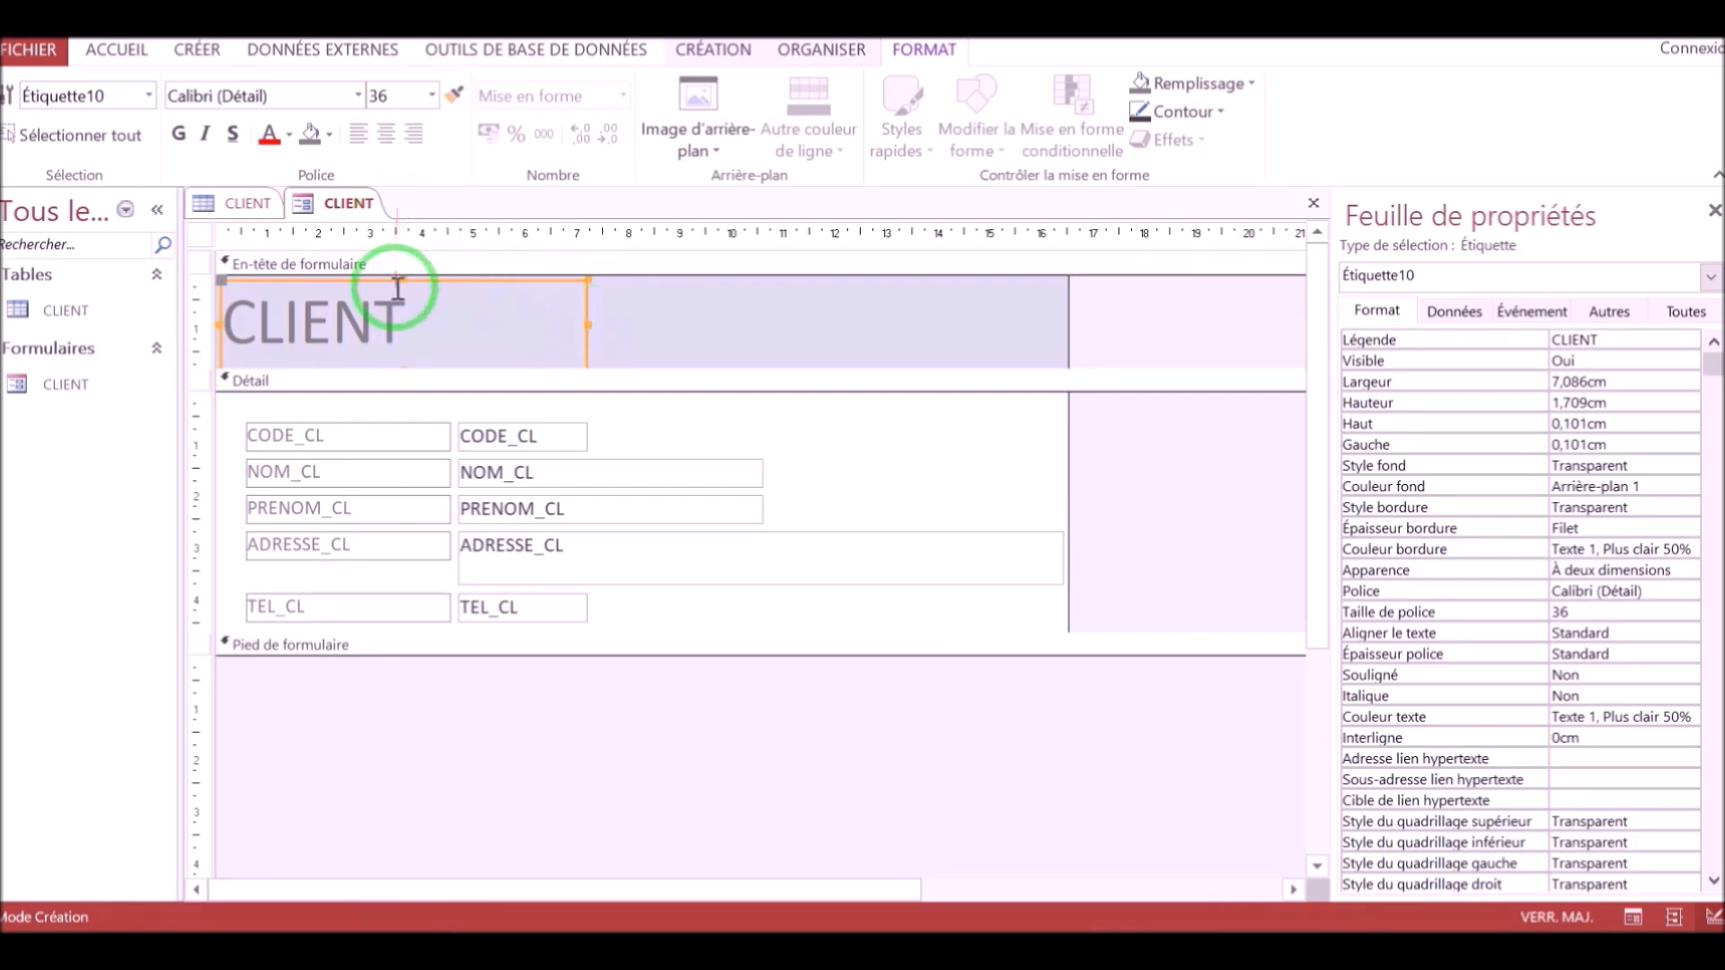
left_click_drag(382, 285, 521, 278)
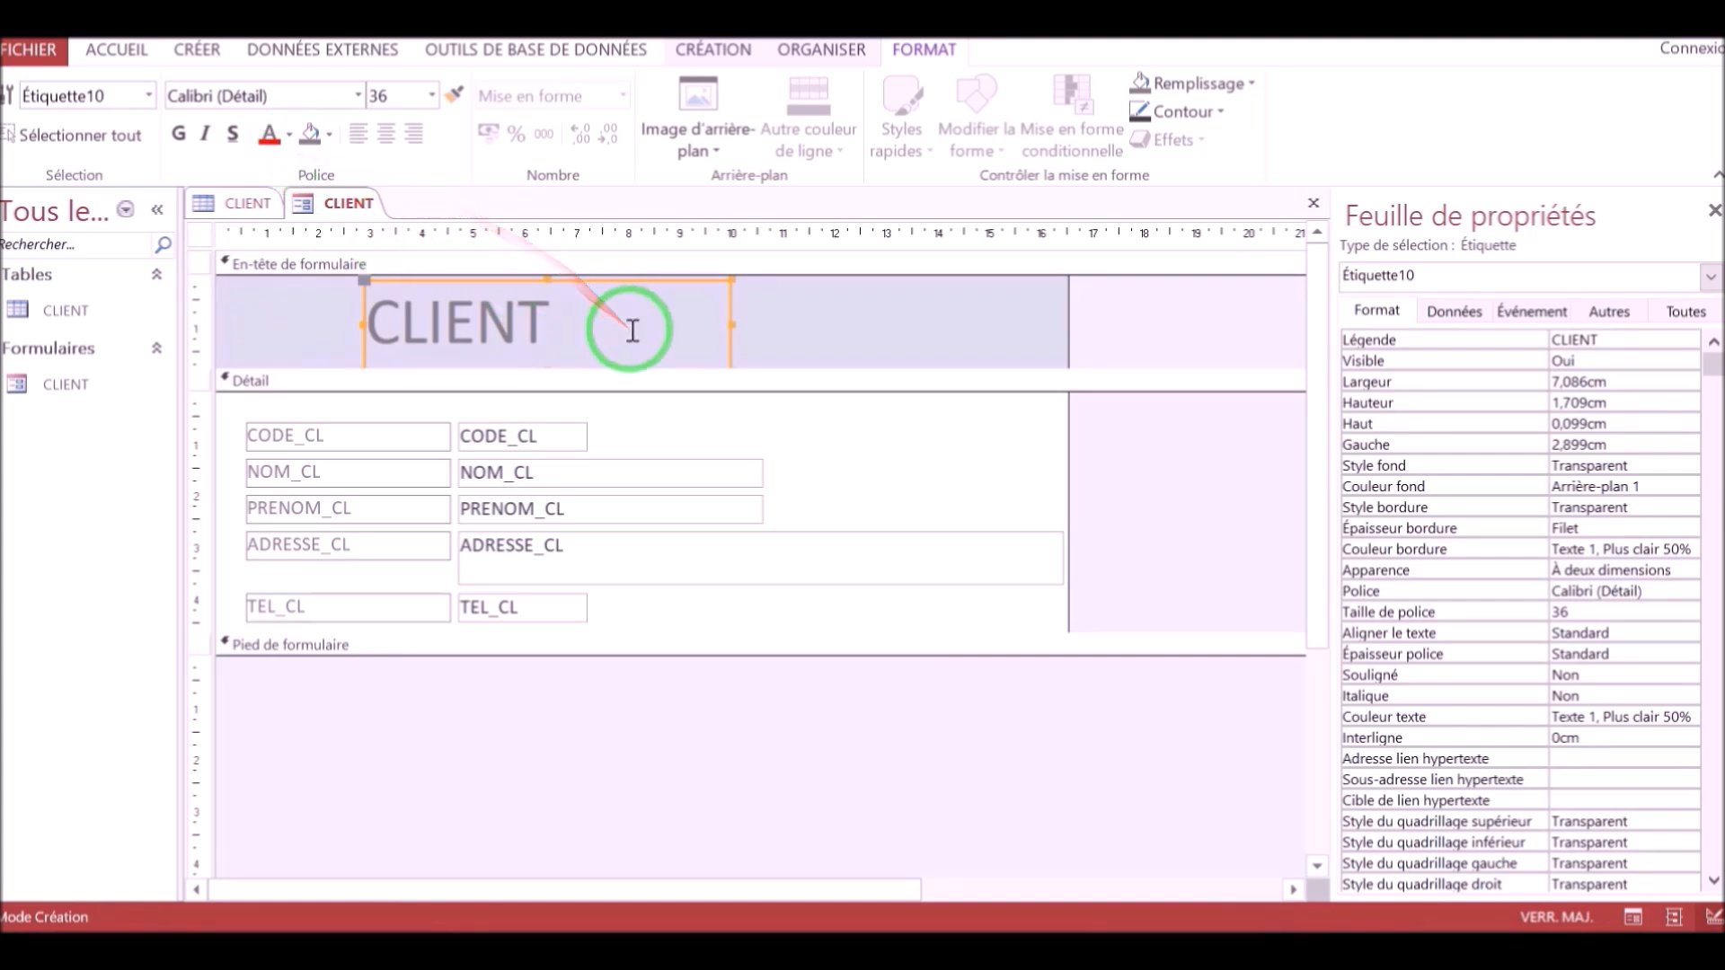
Center the title text within its label and deselect it.
left_click(385, 134)
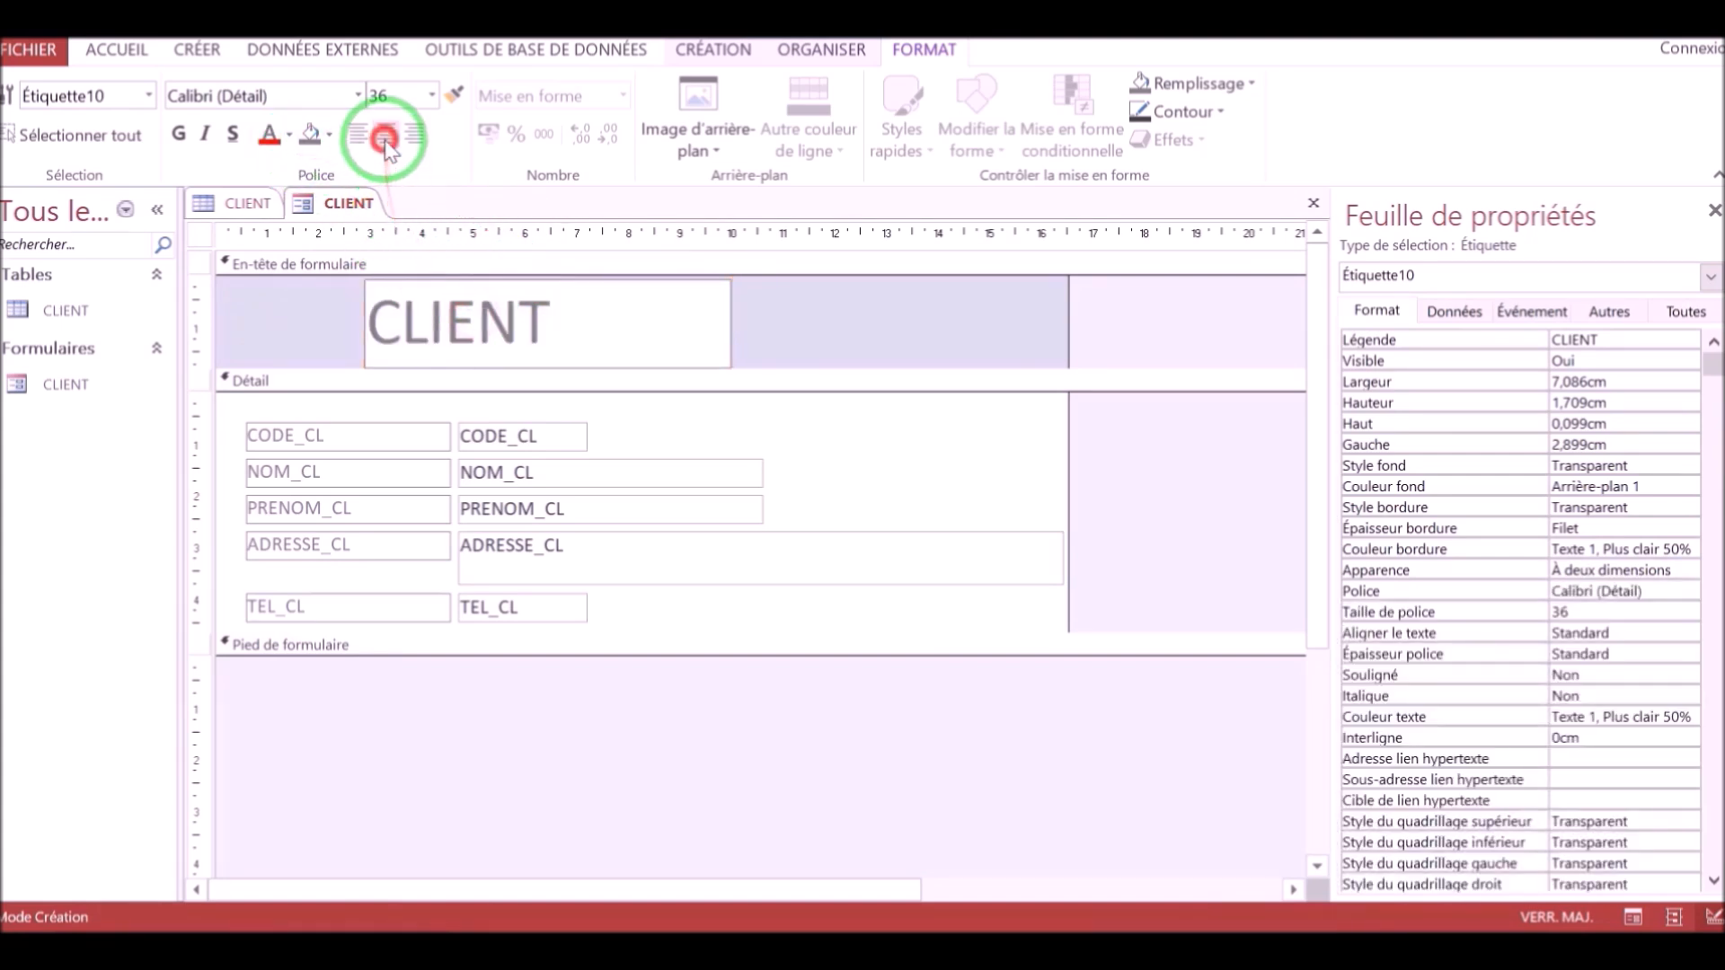
left_click(491, 284)
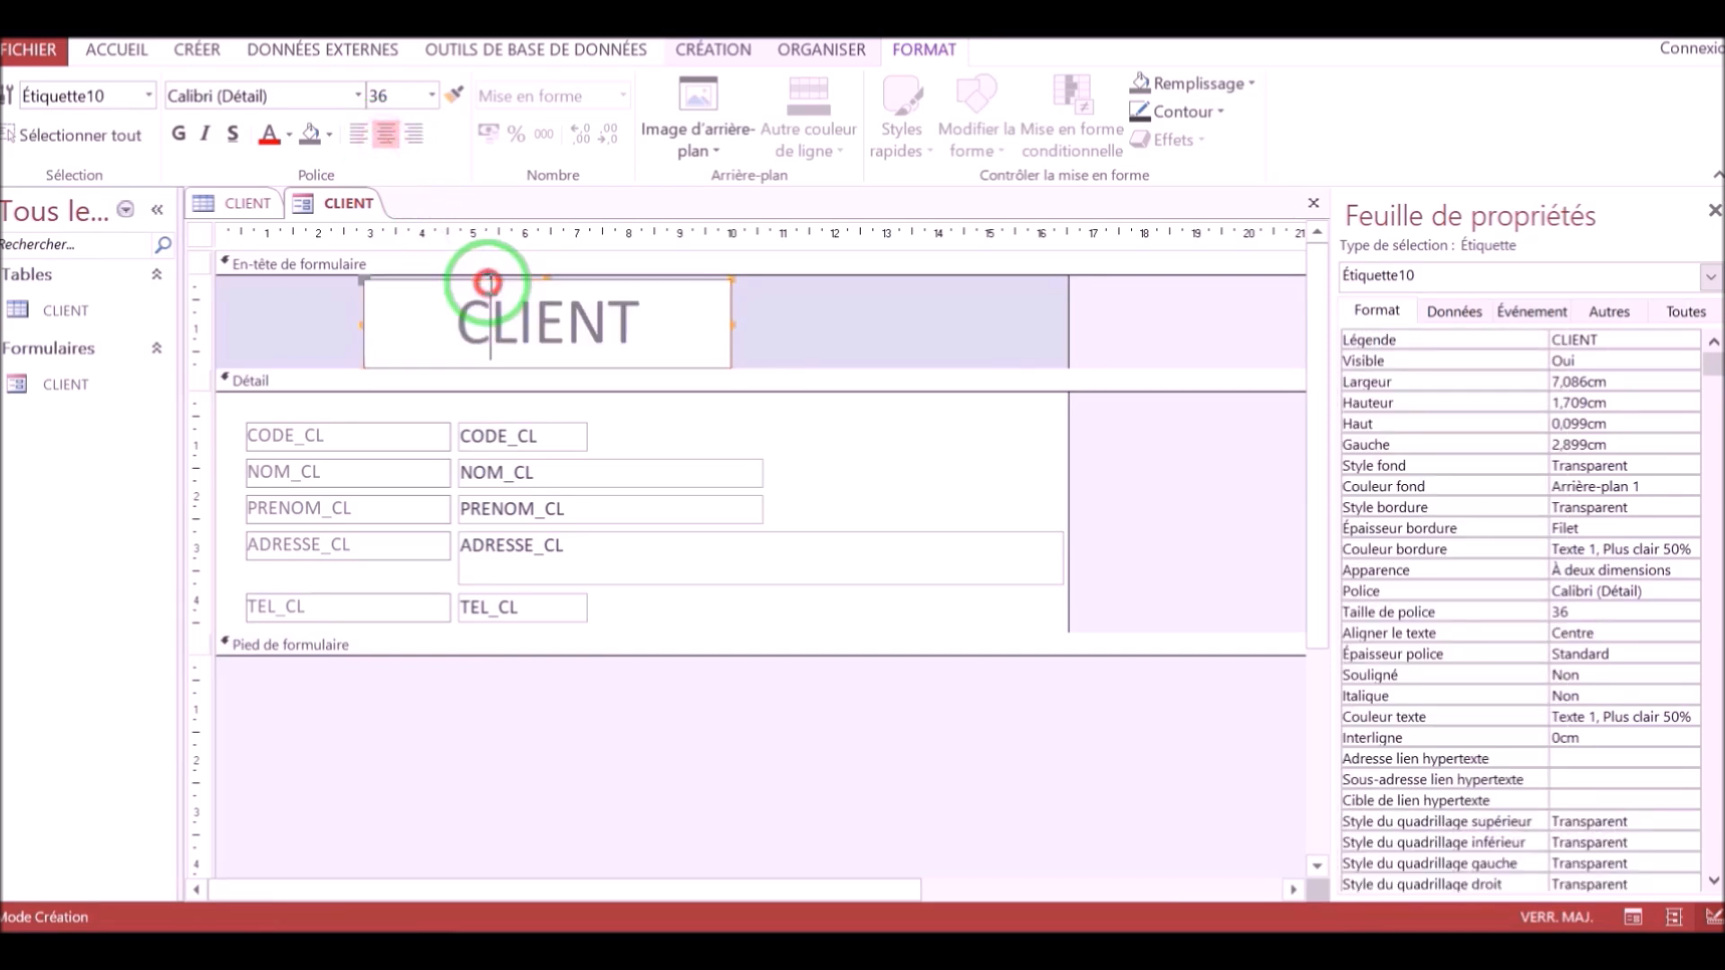
Fill the CLIENT title label's background with Accent 1, Lighter 60%.
left_click(360, 321)
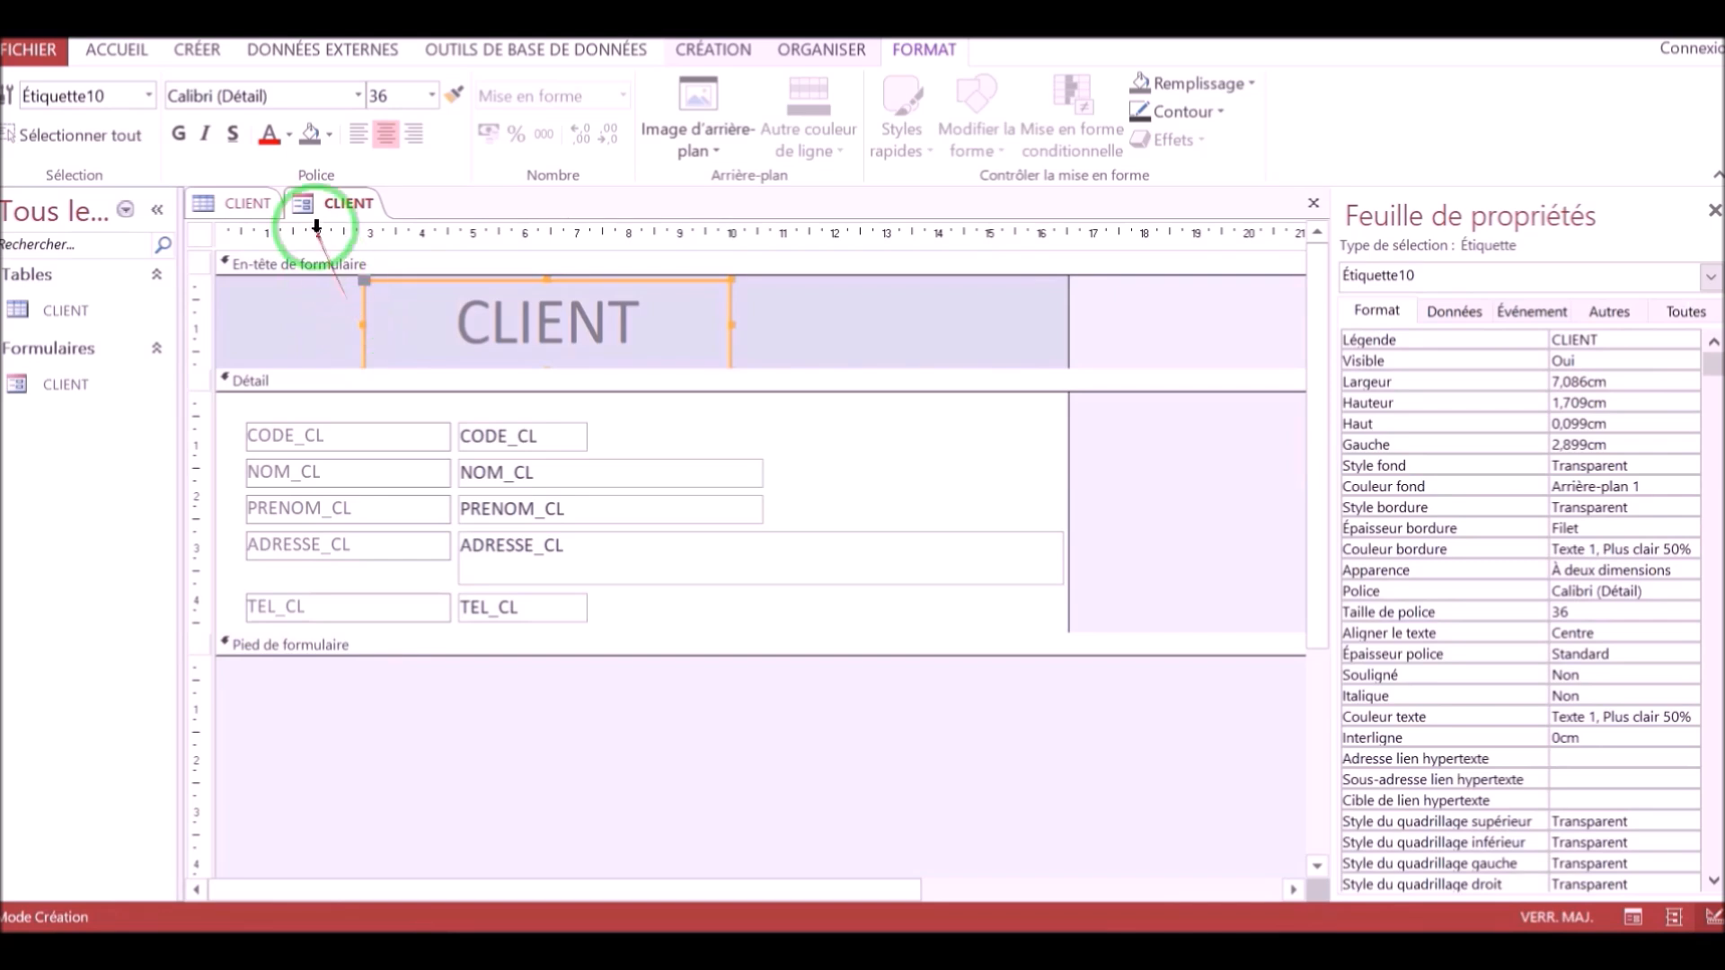
left_click(327, 135)
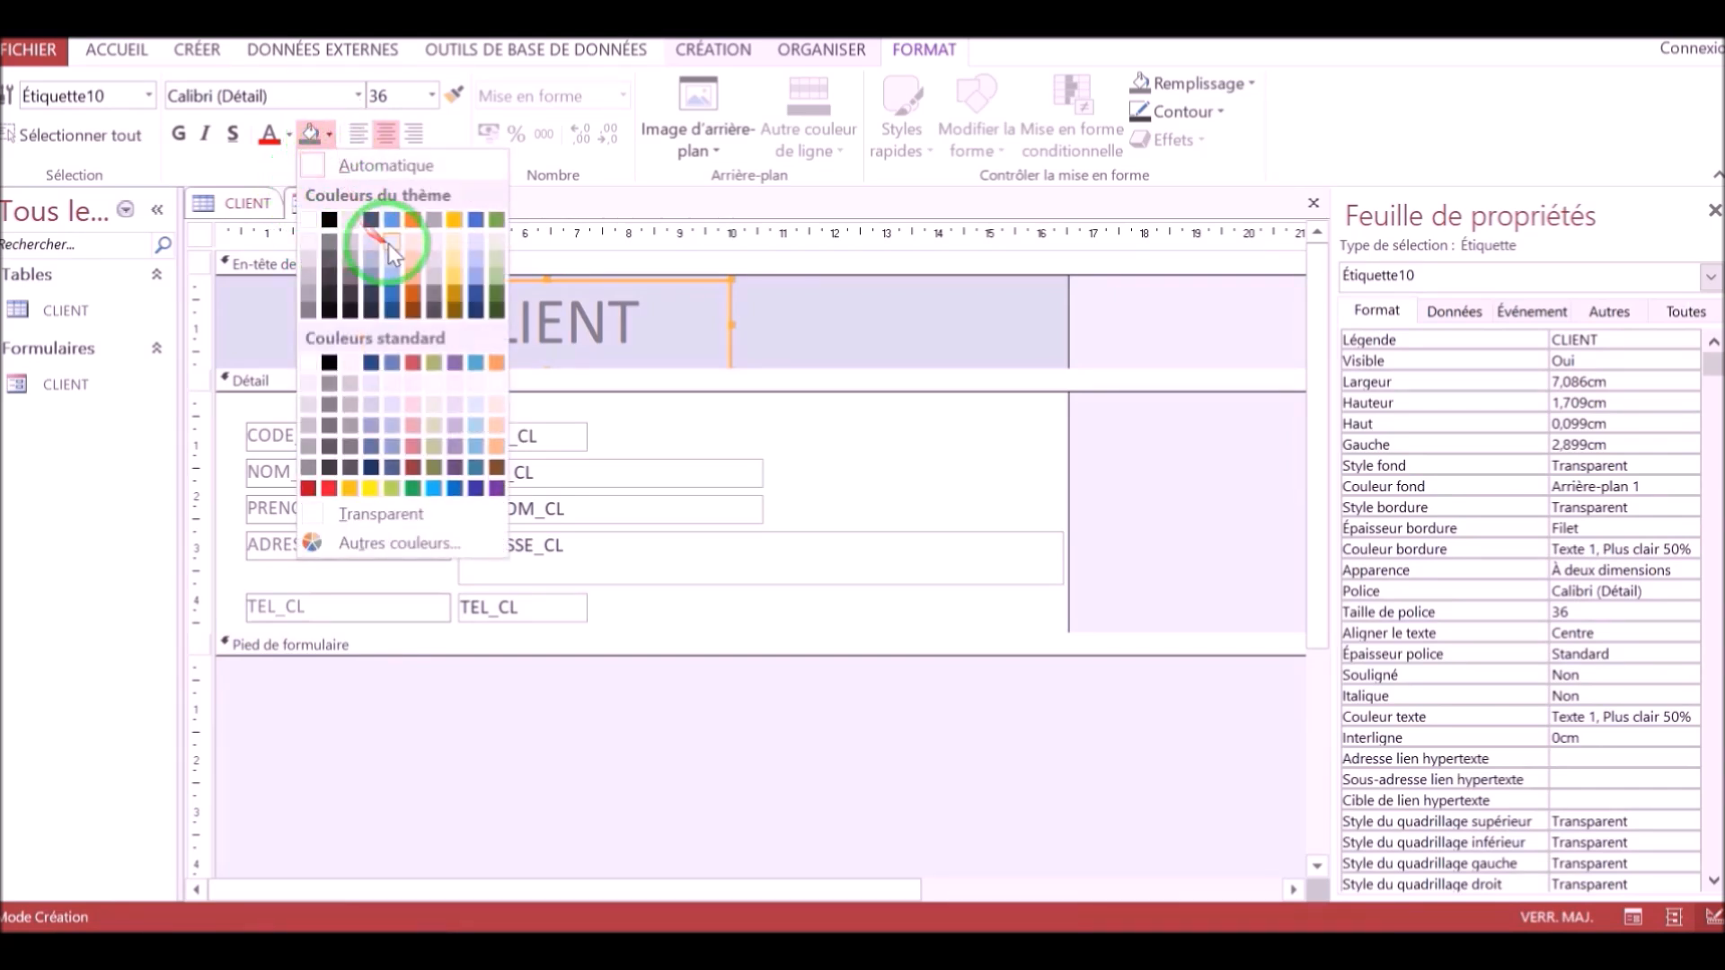
left_click(392, 220)
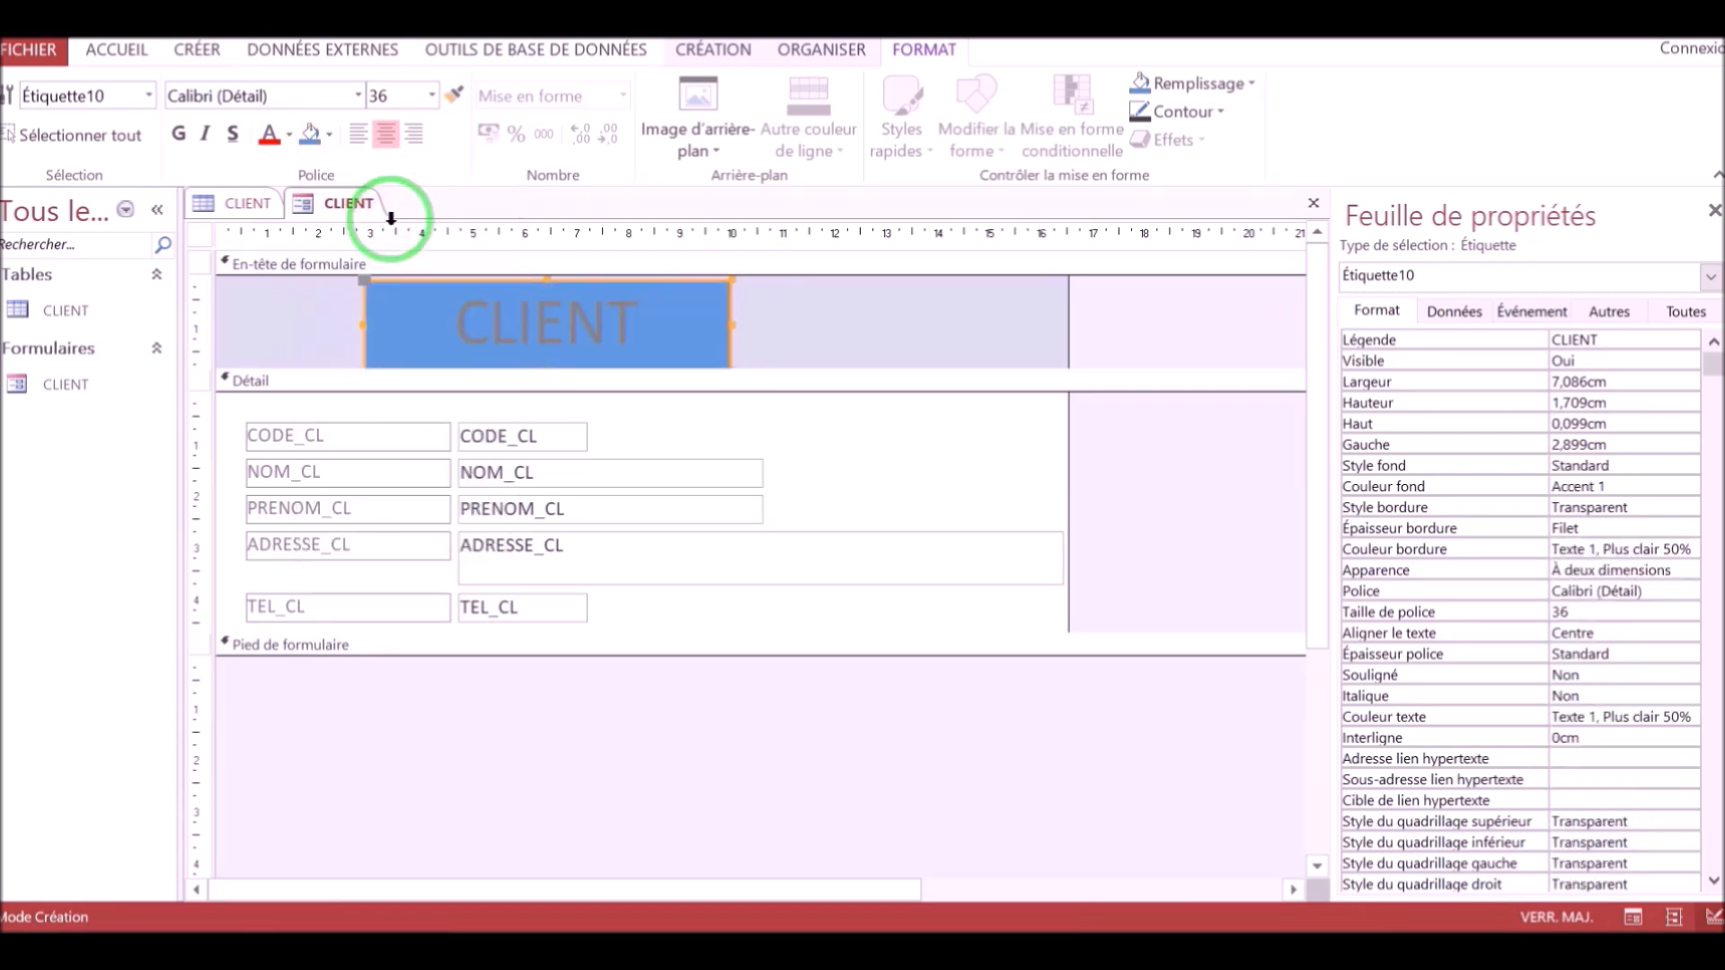
left_click(329, 135)
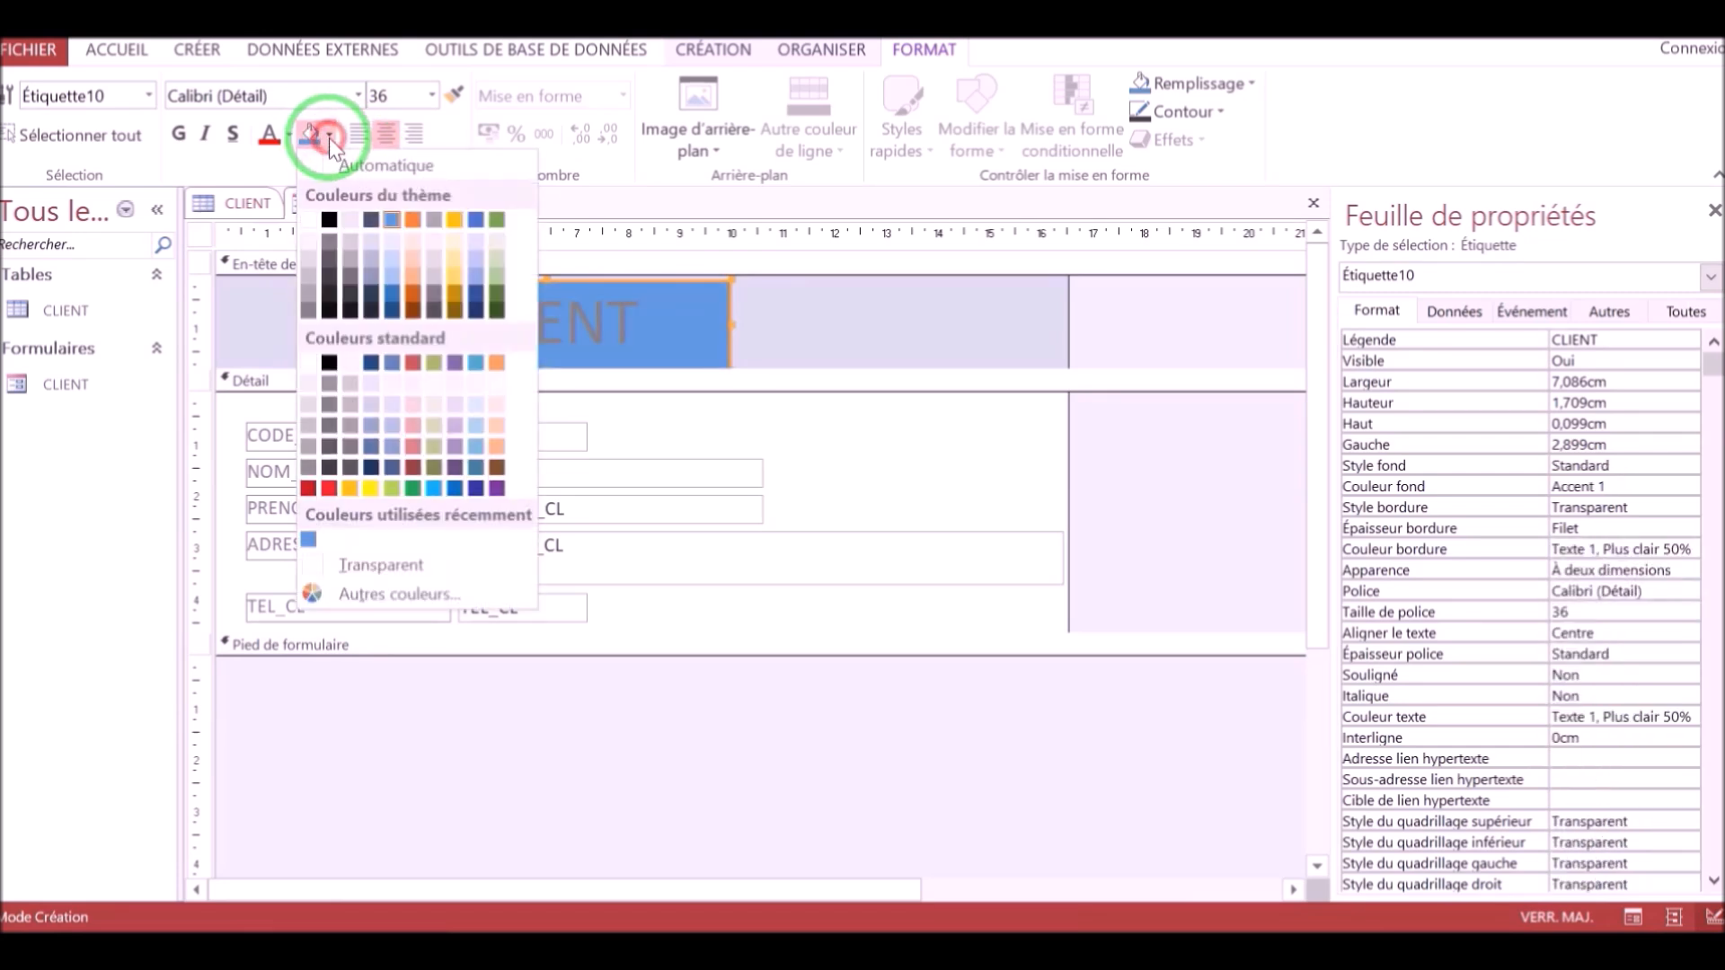
left_click(395, 264)
Fill the form header section's background with Accent 1, Lighter 80%.
left_click(332, 319)
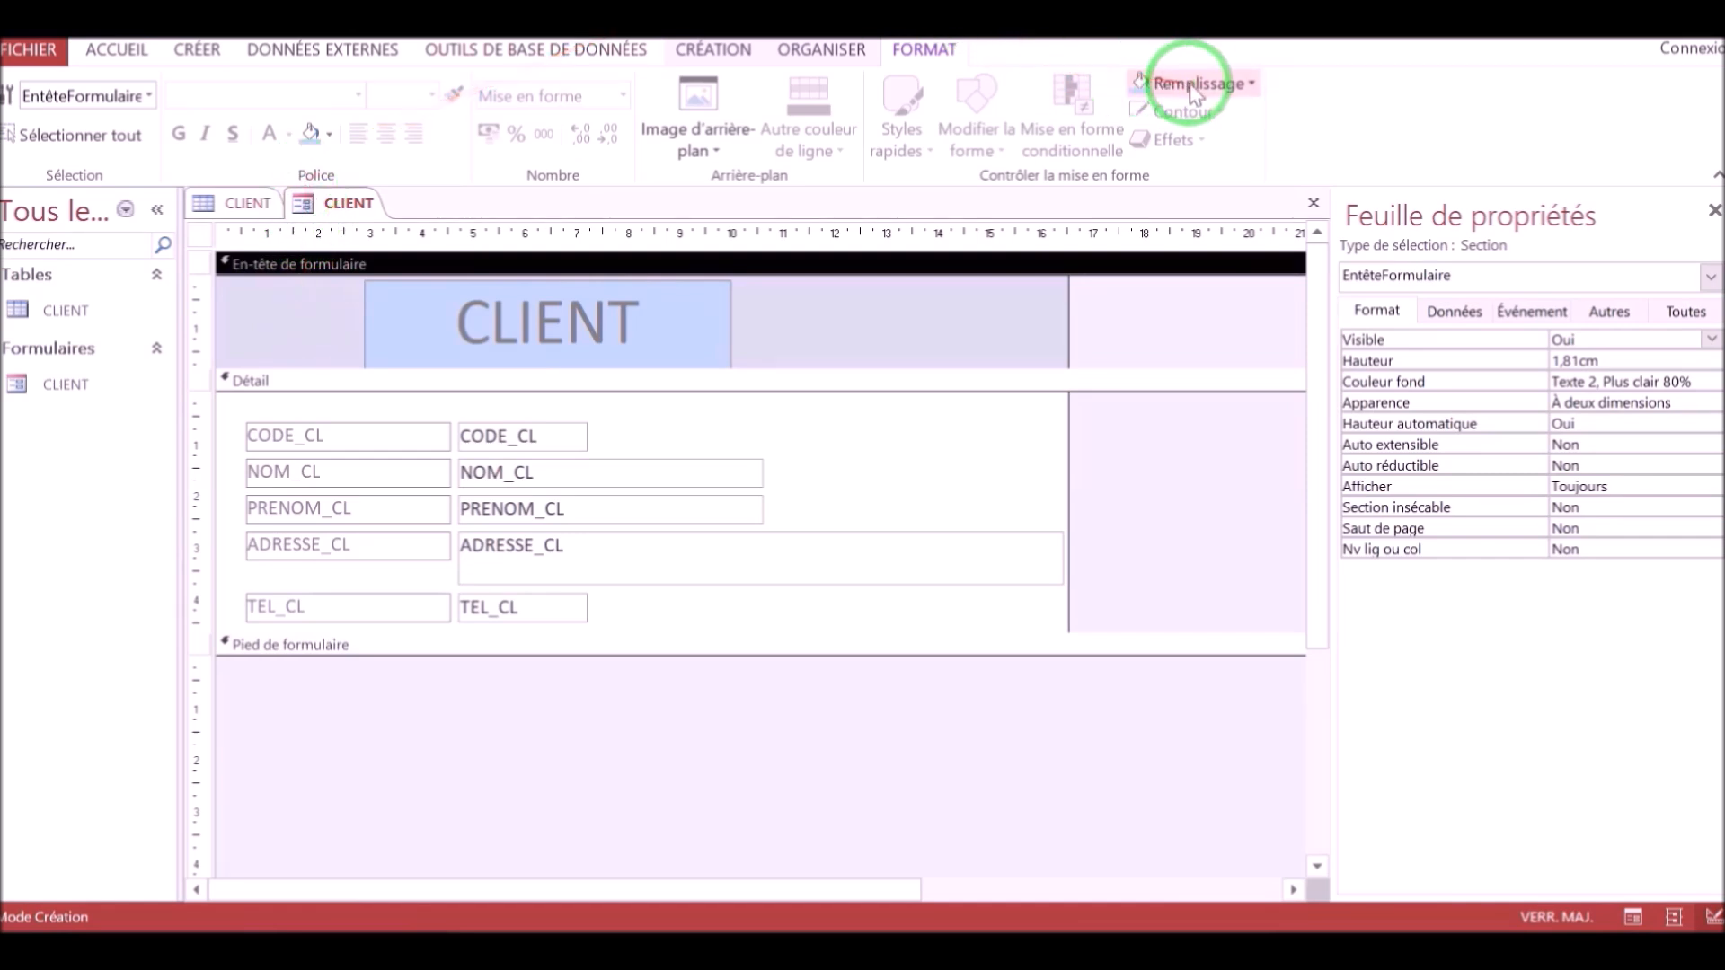
left_click(1251, 86)
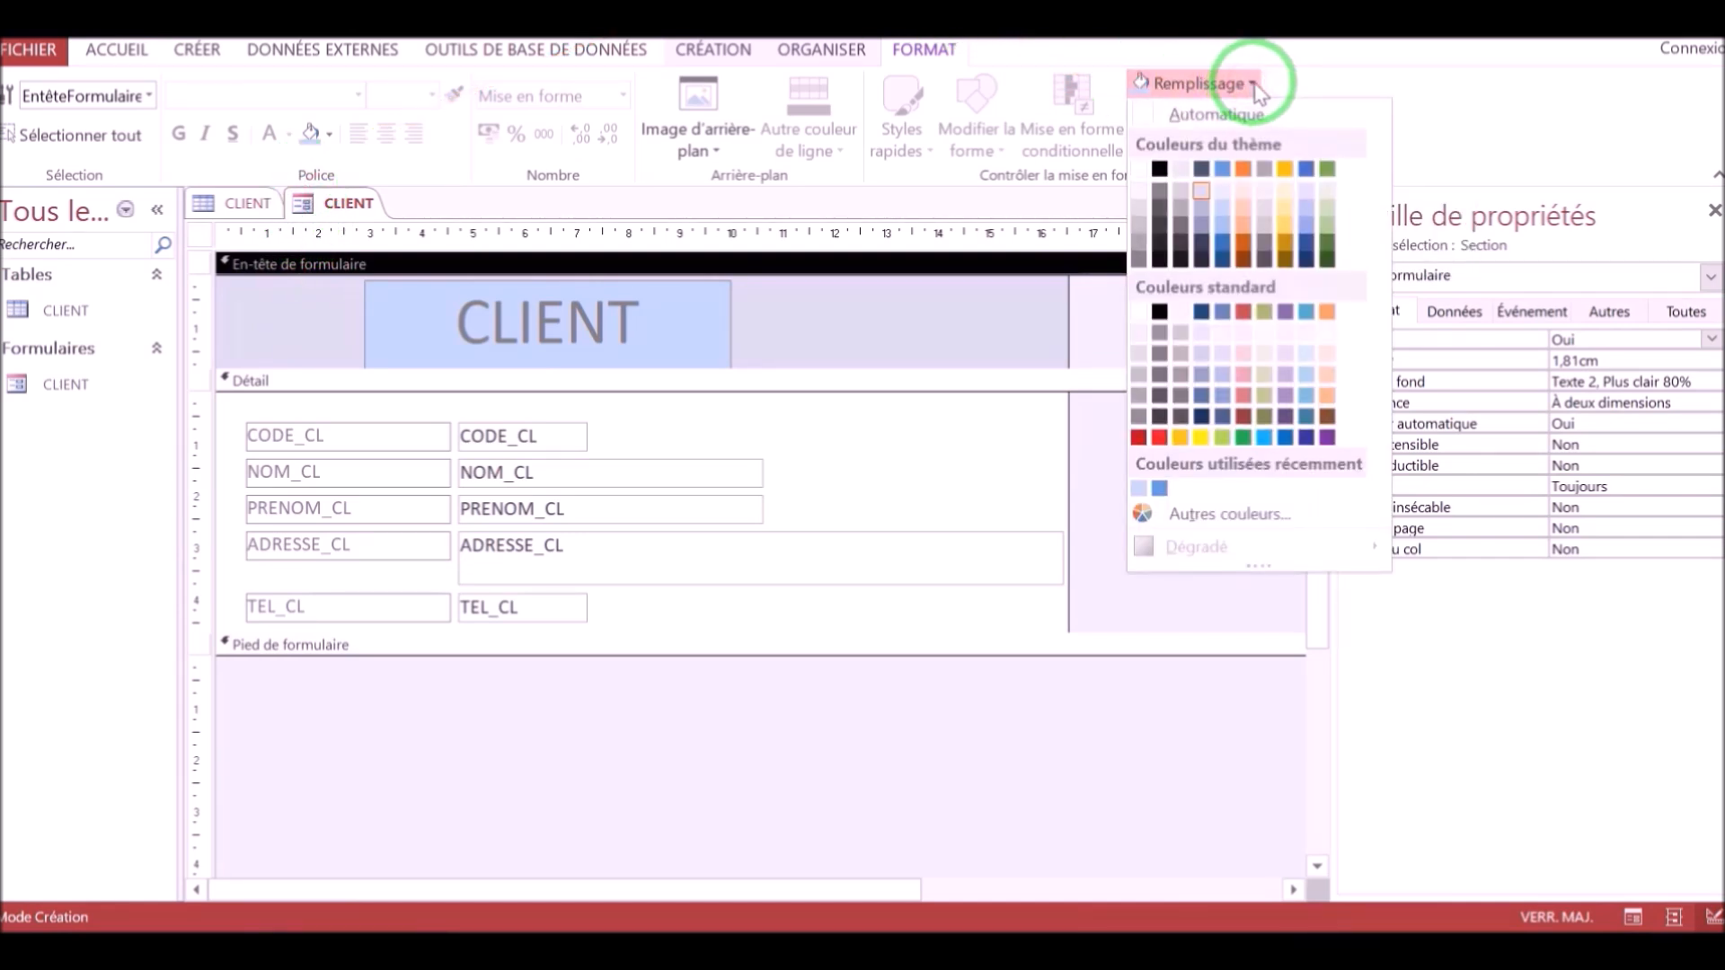
left_click(1224, 192)
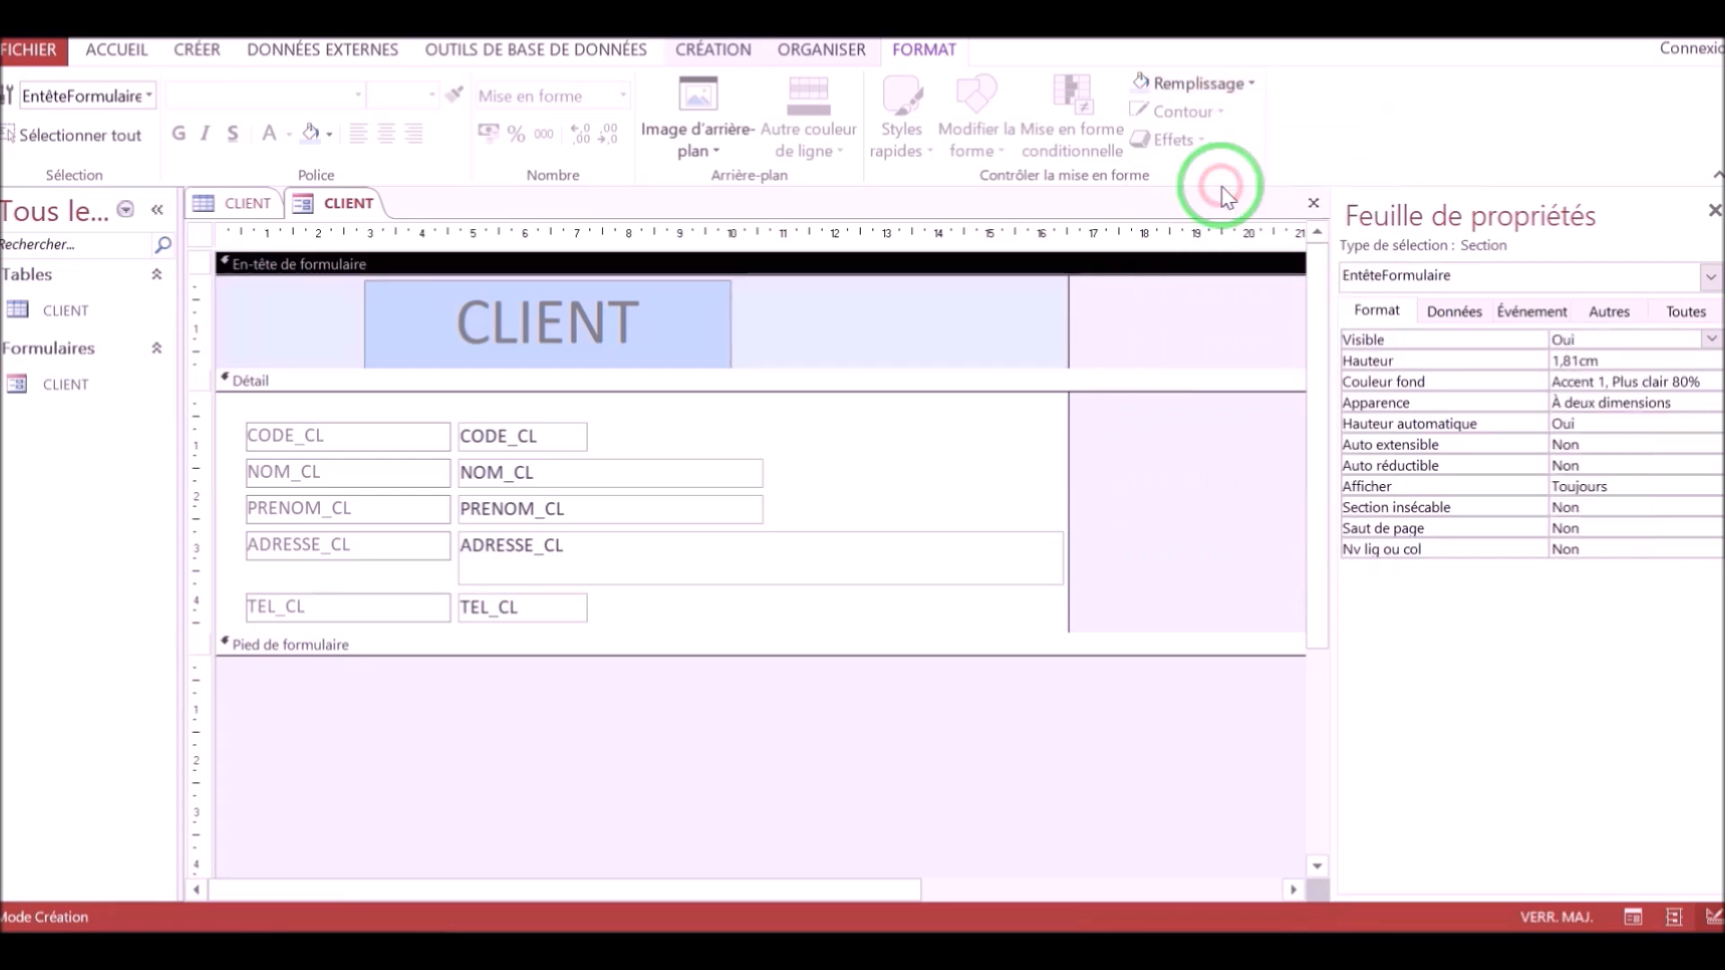
Make the title text a dark Accent 1 blue and bold.
left_click(735, 339)
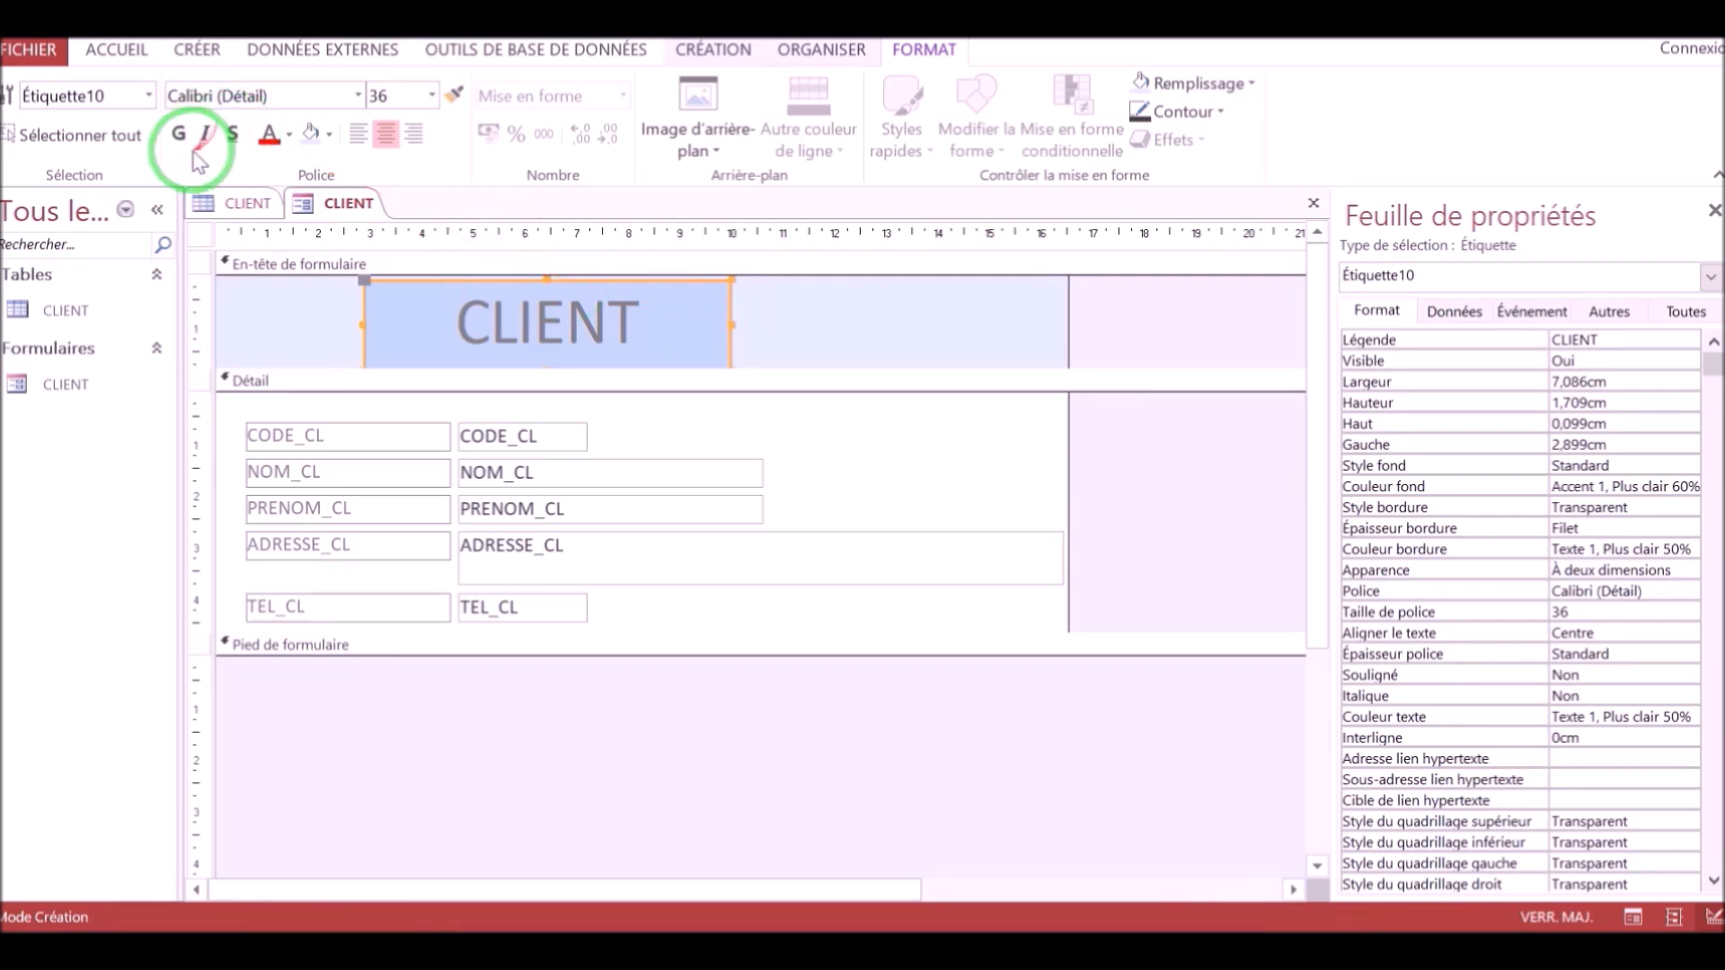
left_click(288, 134)
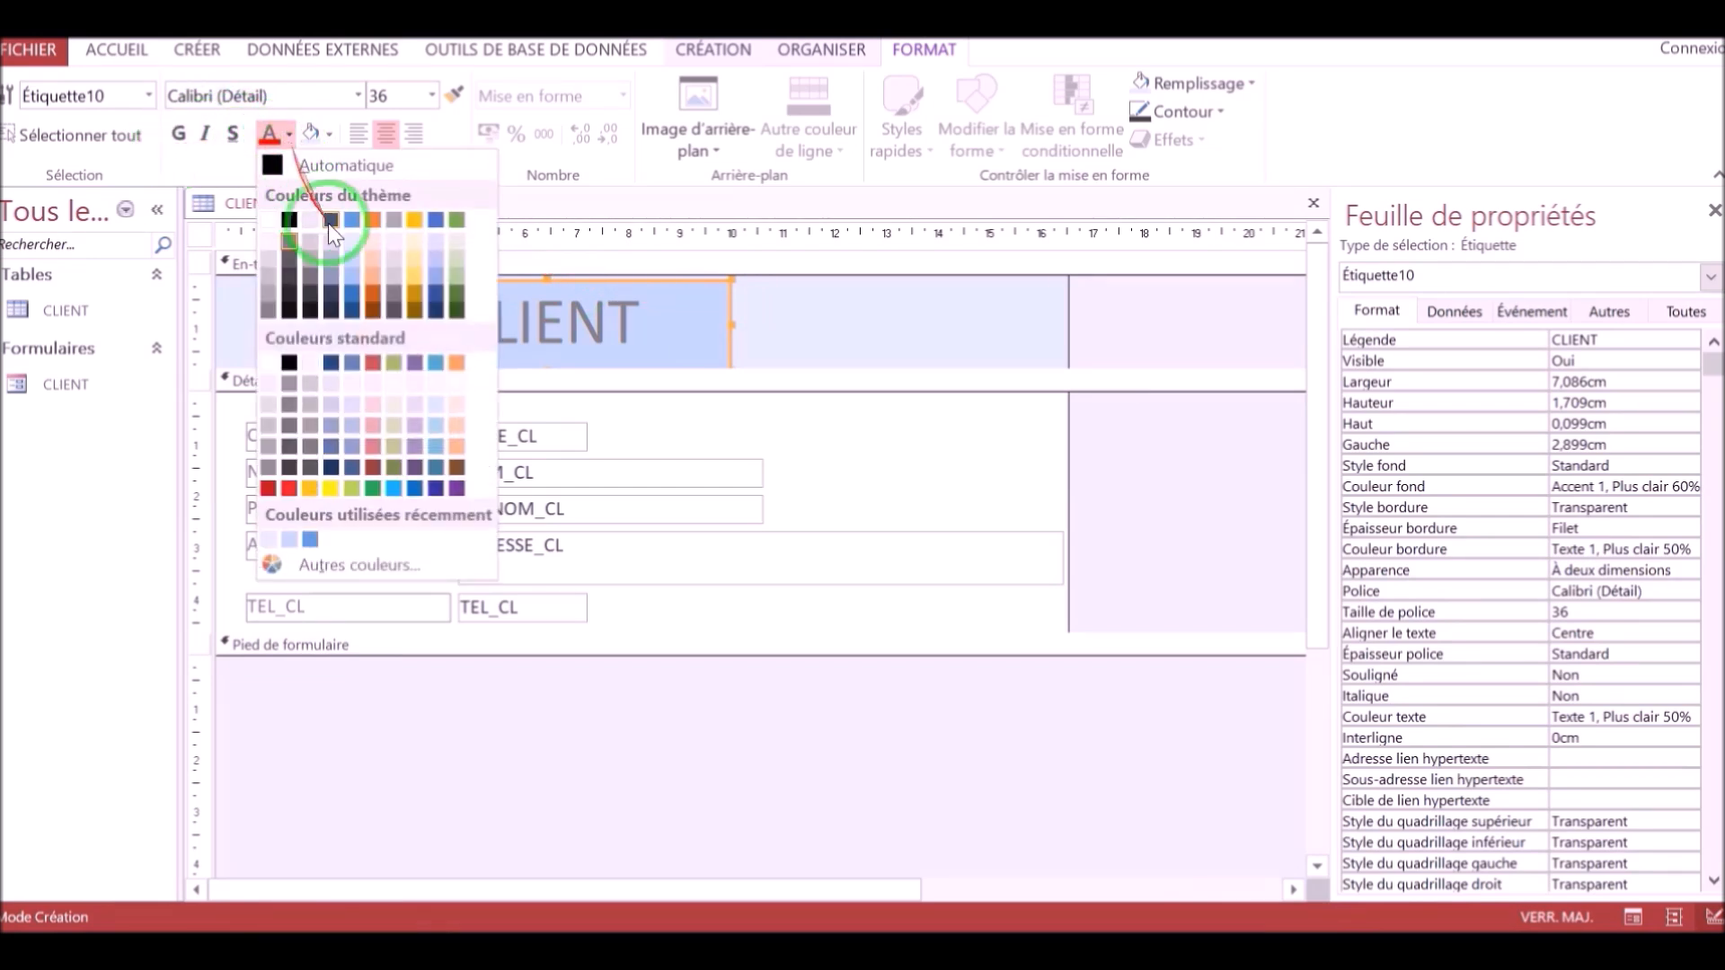
left_click(353, 296)
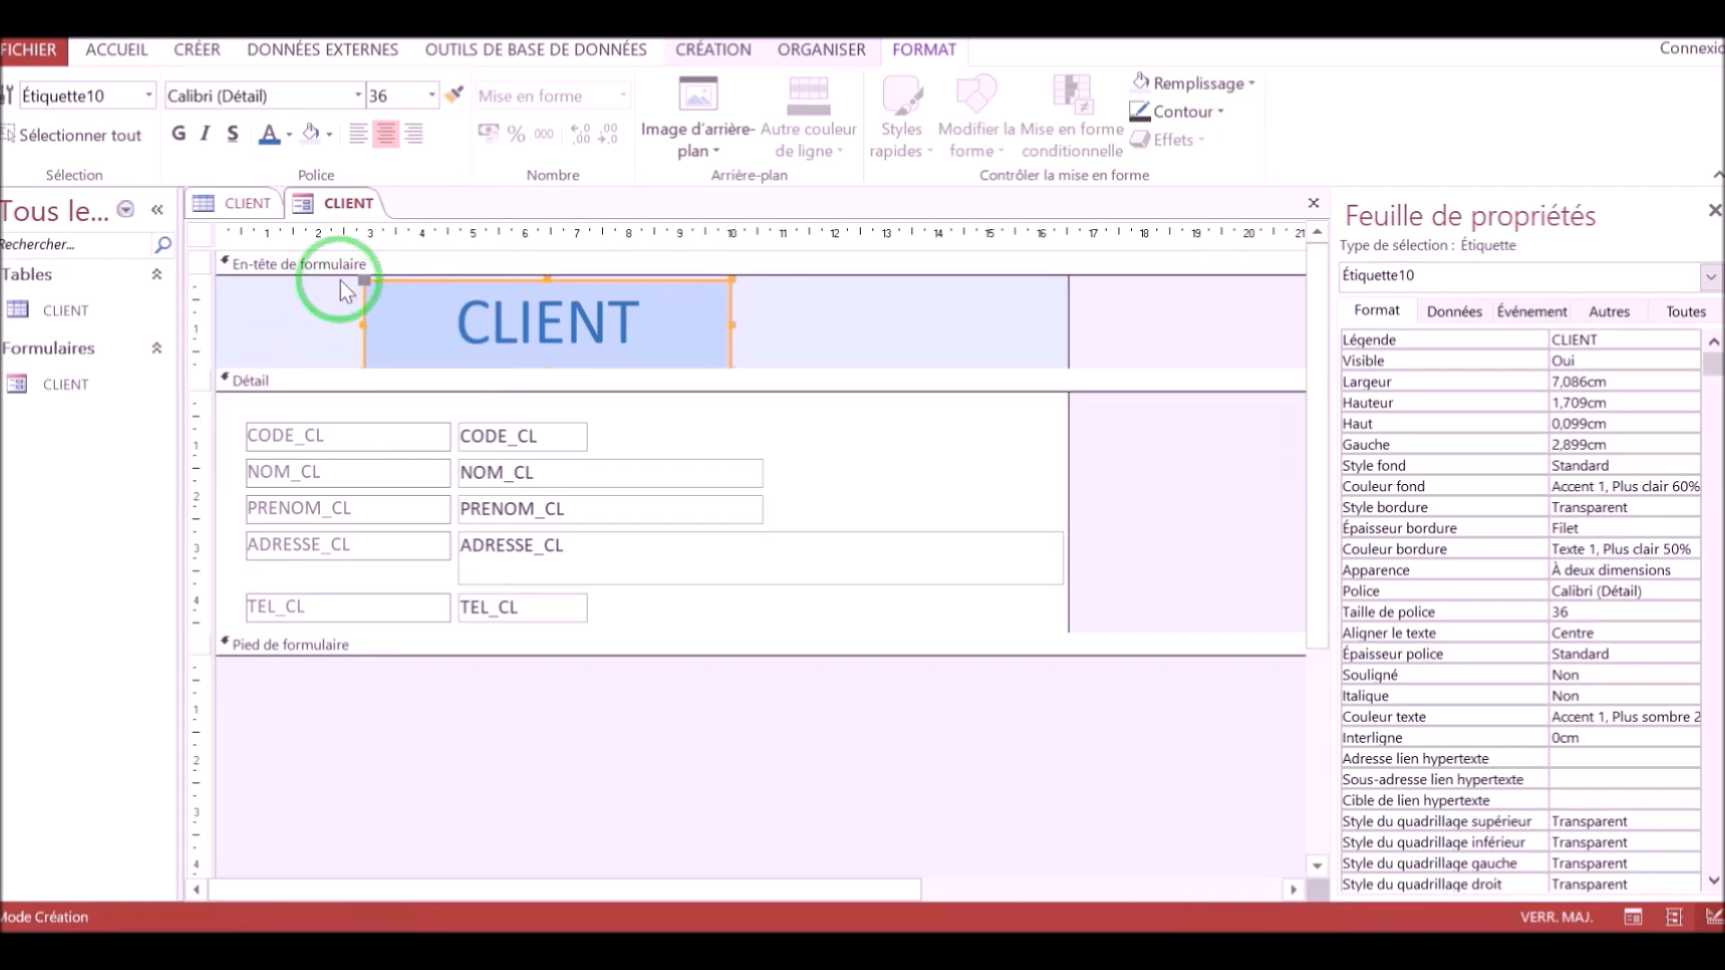
left_click(186, 140)
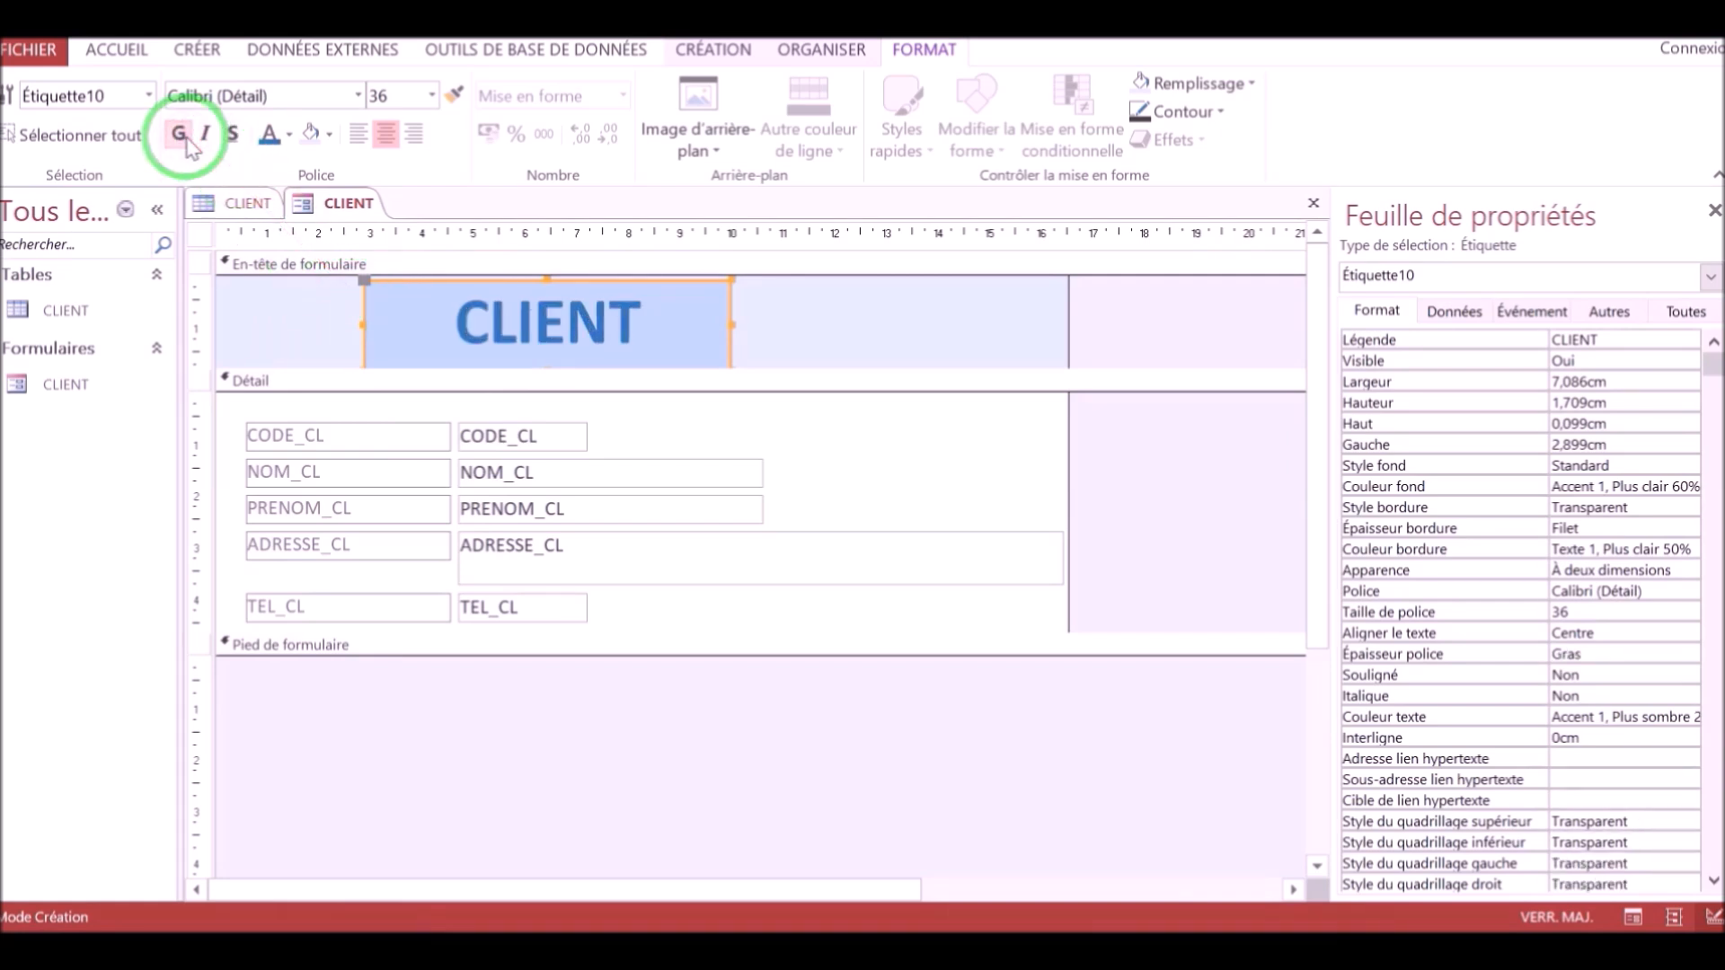
Format the CODE_CL label with the dark blue text colour, bold, and font size 12.
left_click(429, 437)
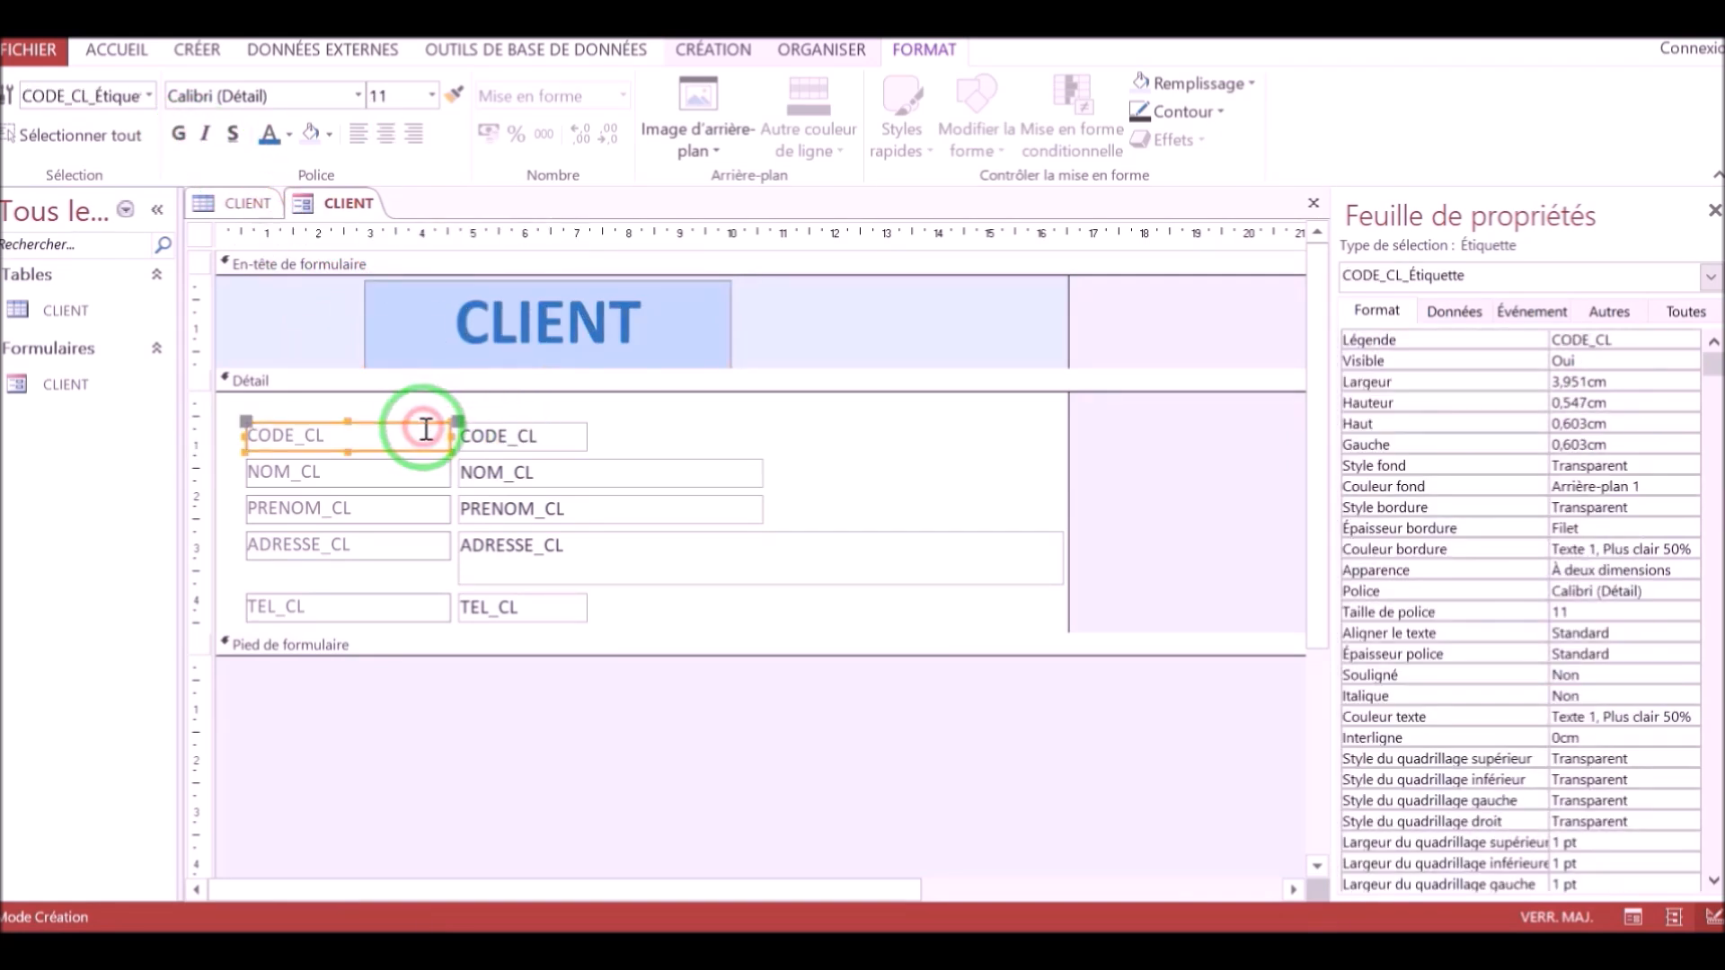
left_click(269, 135)
left_click(182, 136)
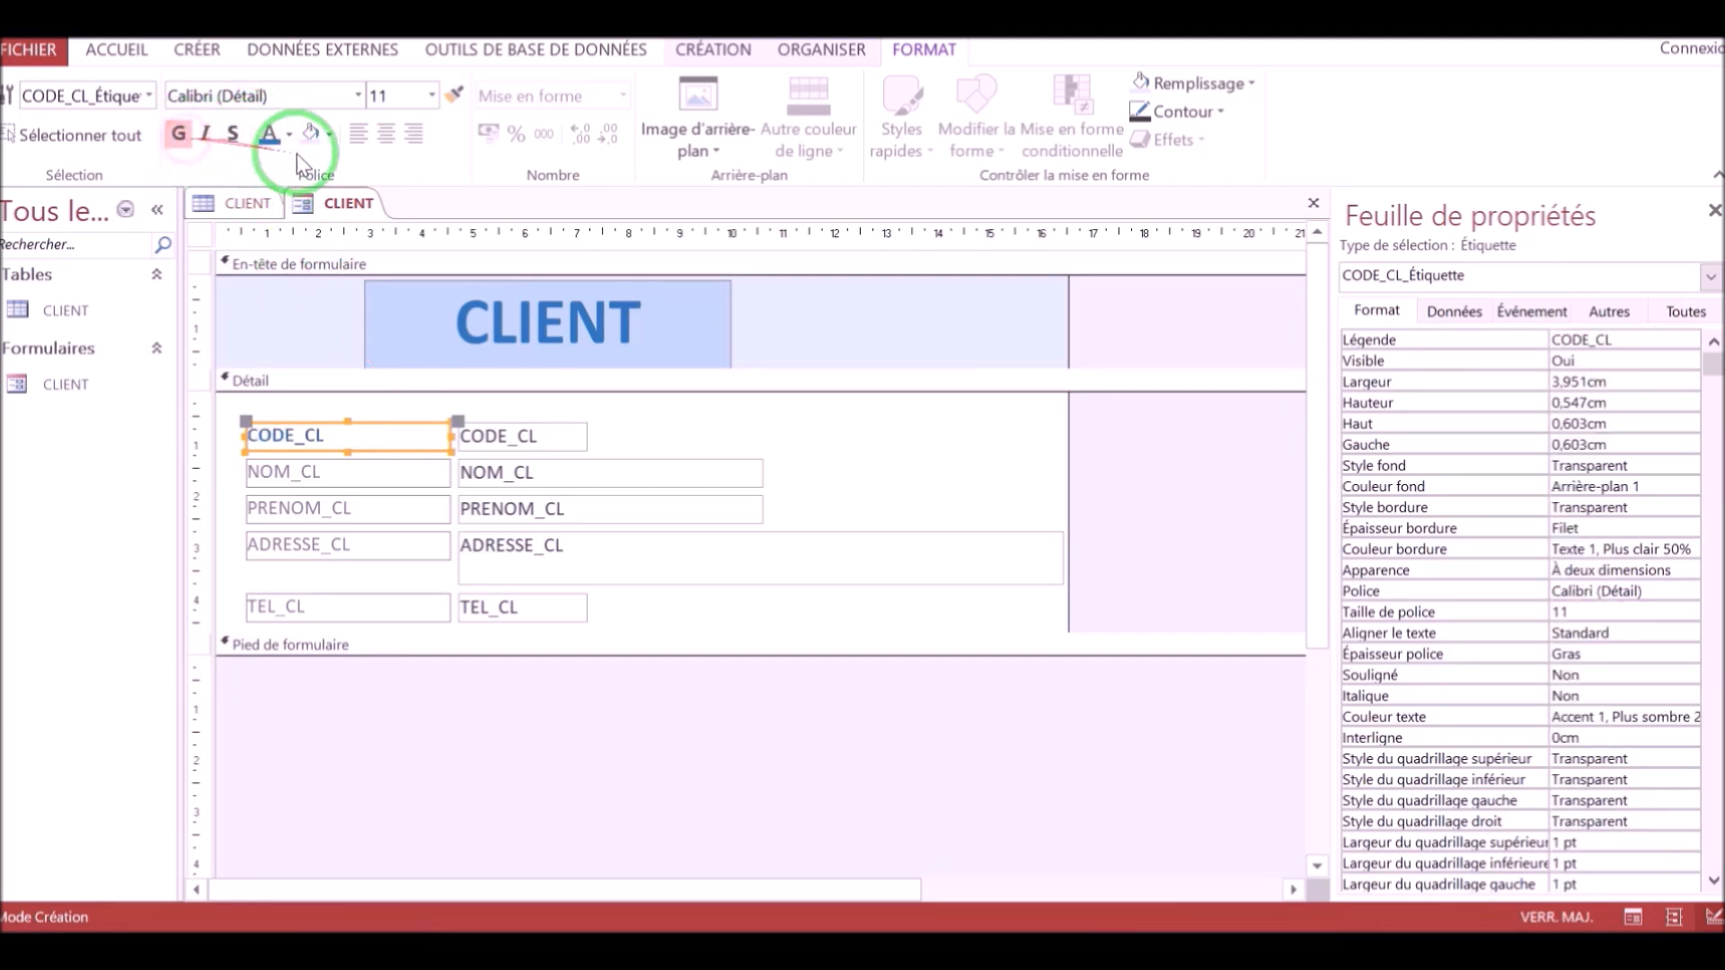
left_click(432, 95)
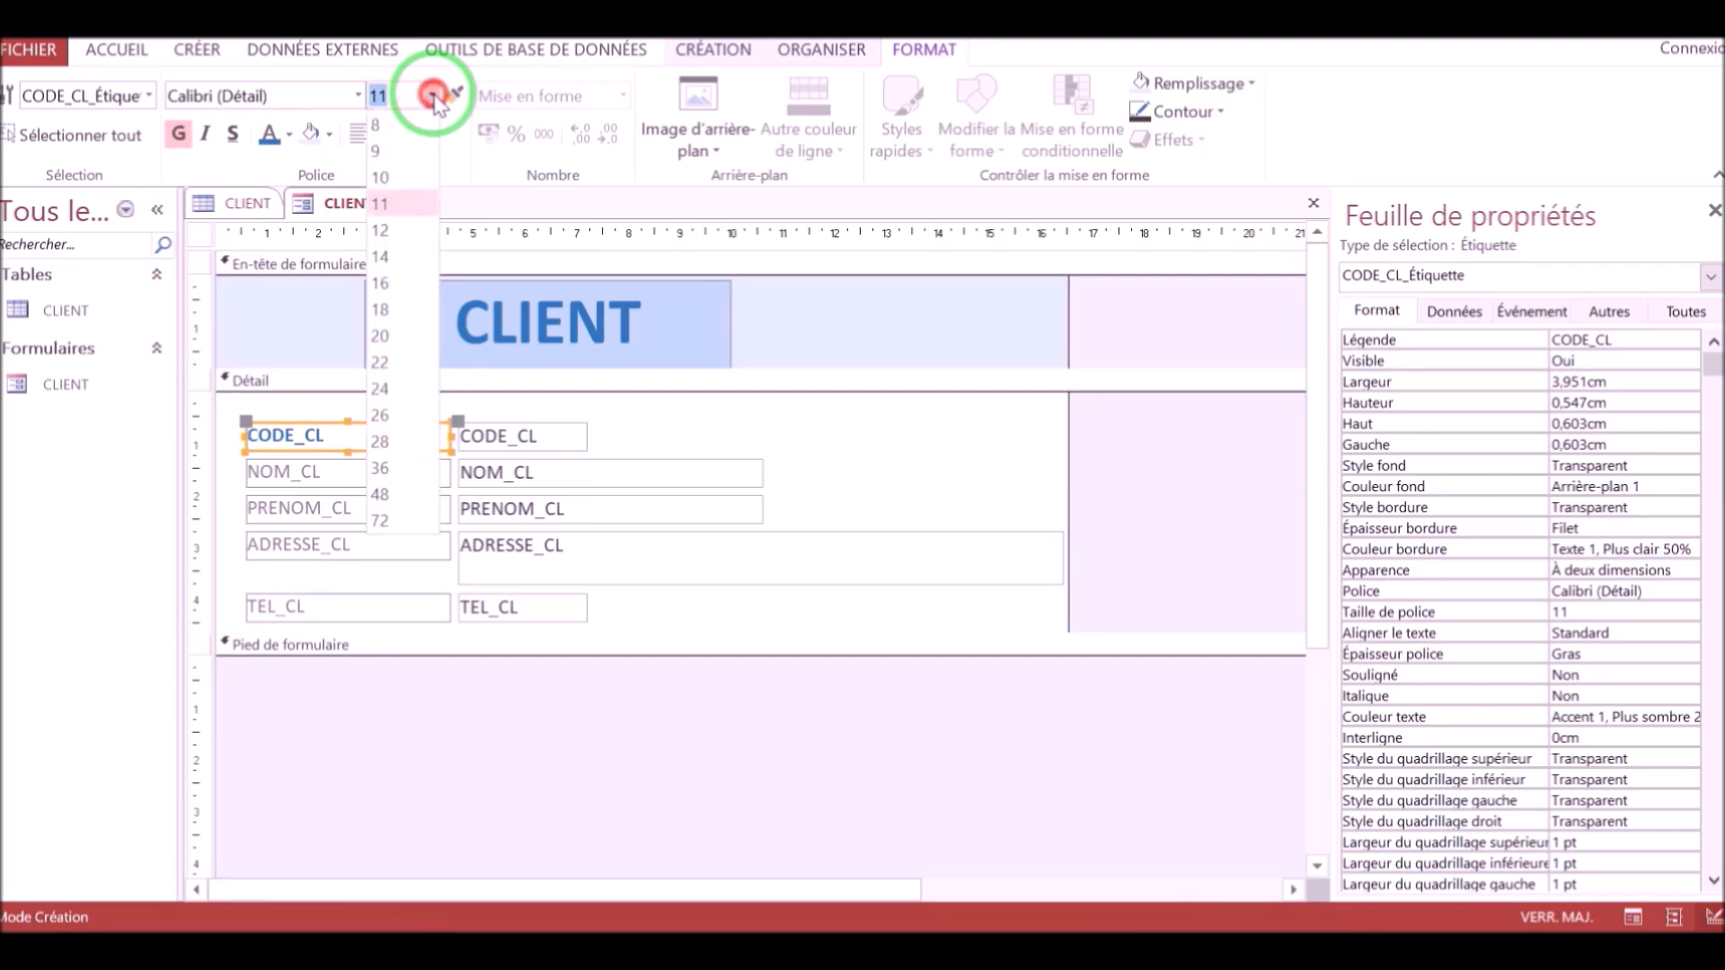
left_click(399, 232)
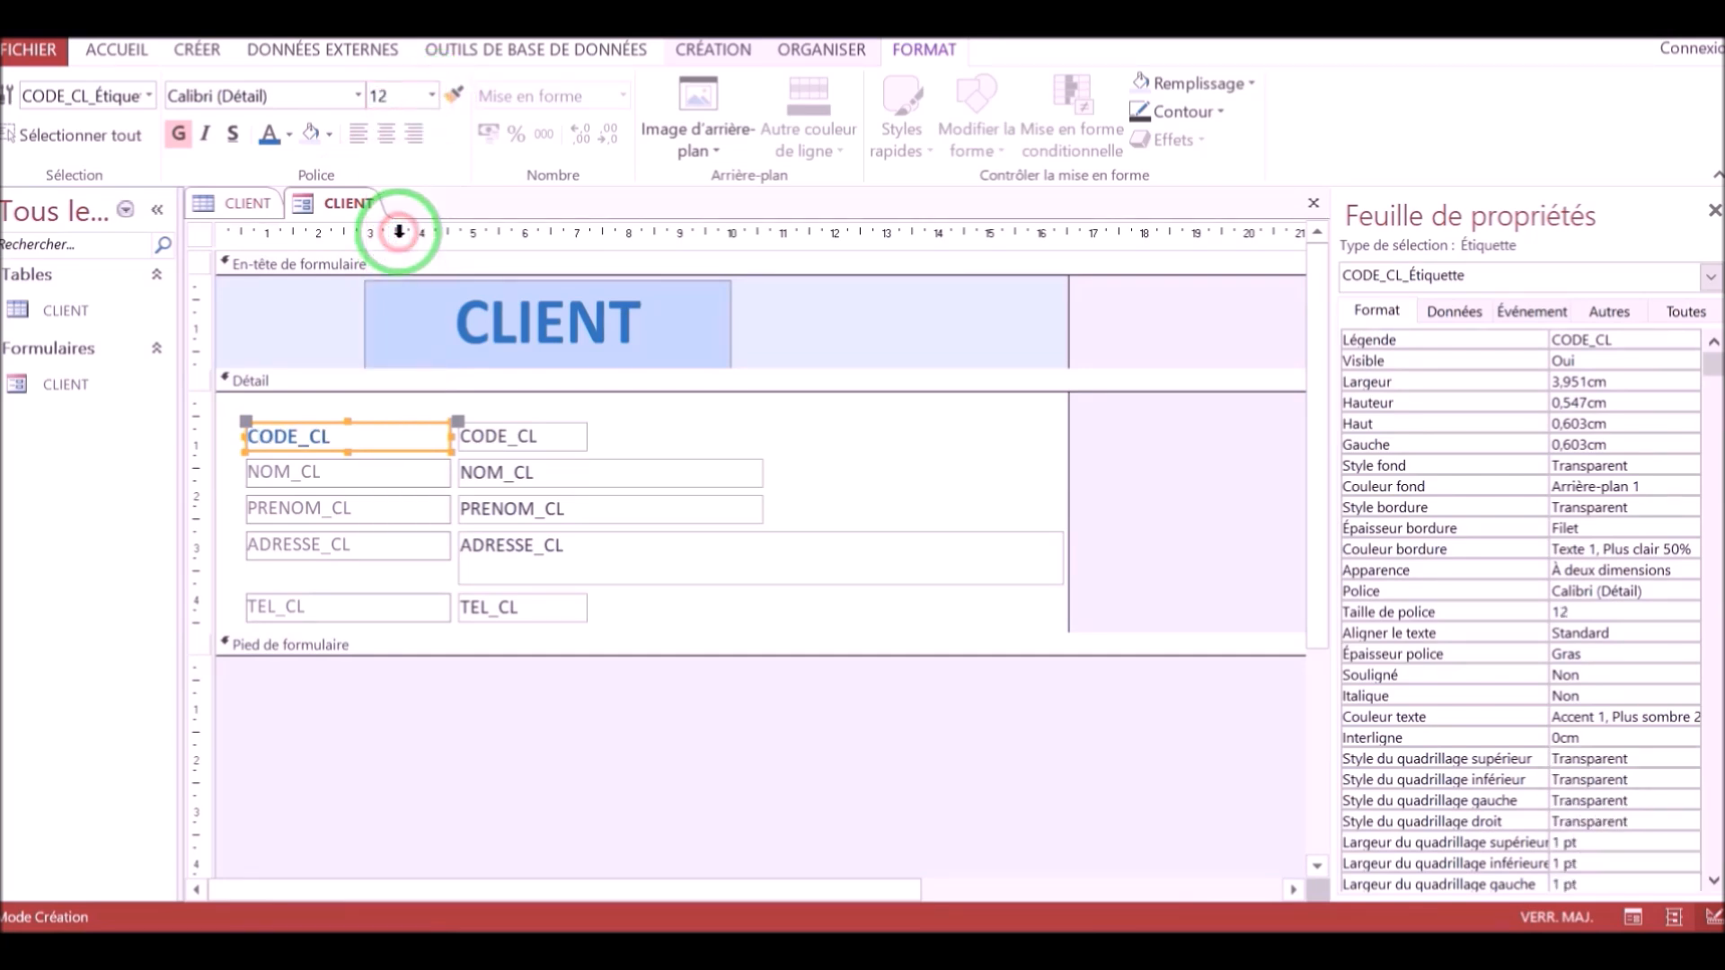
Apply the same dark blue, bold, 12-point formatting to the NOM_CL, PRENOM_CL and remaining field labels.
left_click(352, 471)
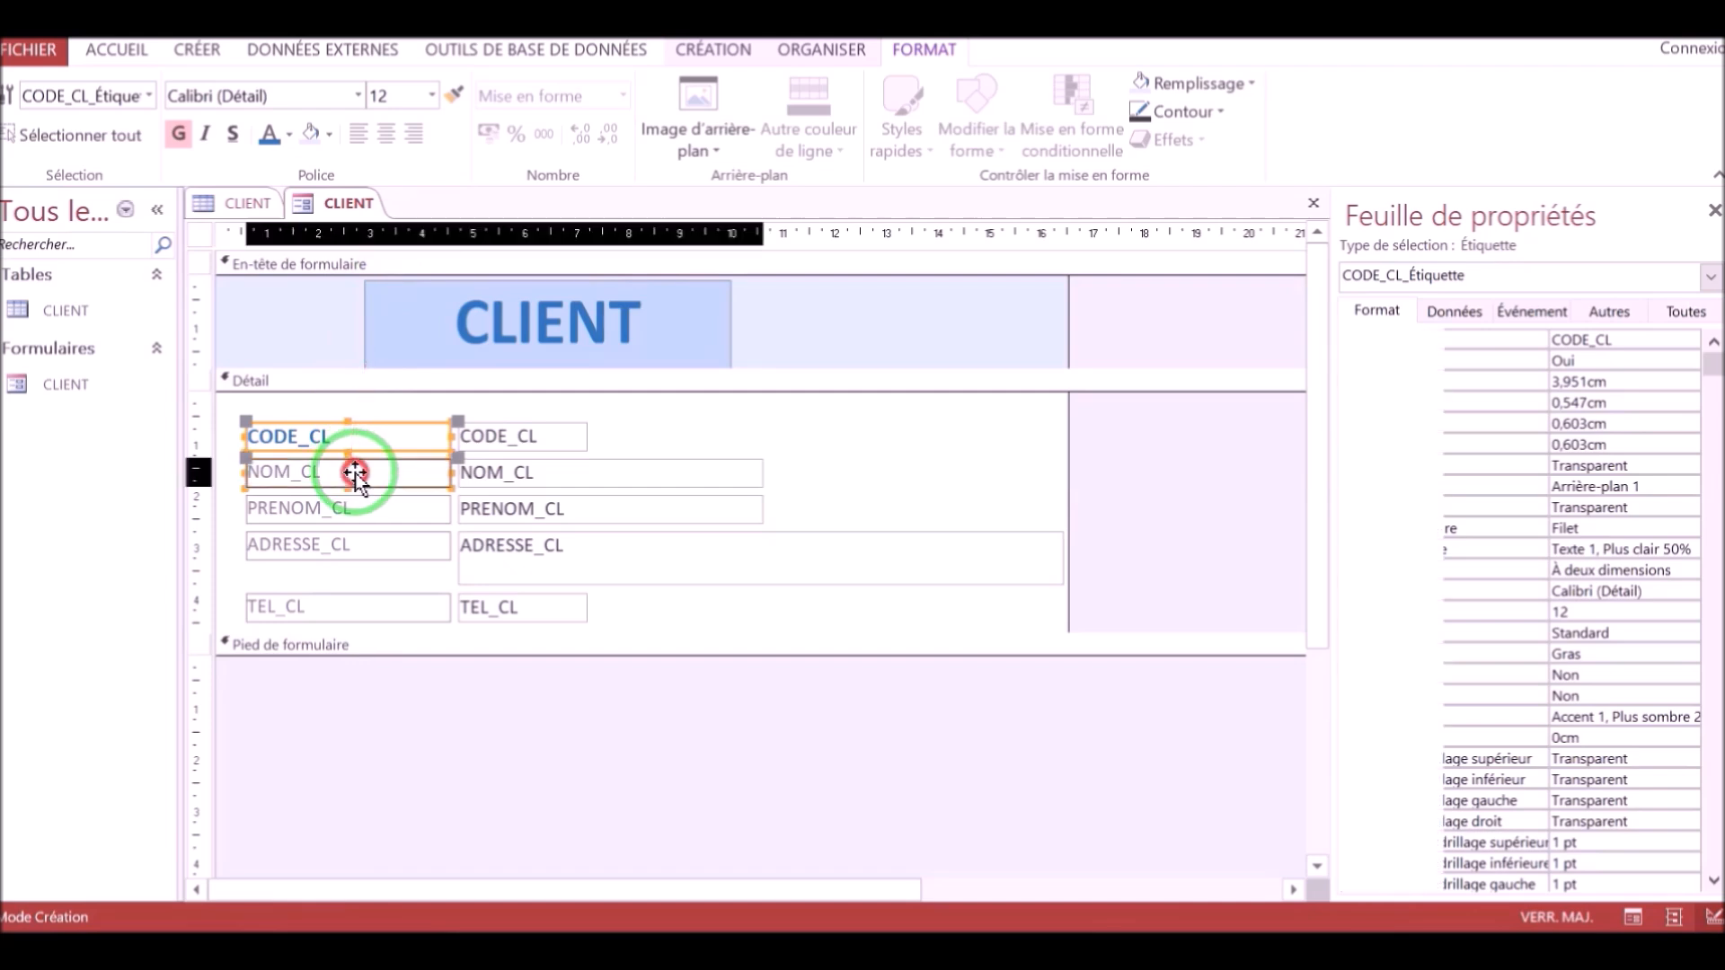
left_click(270, 142)
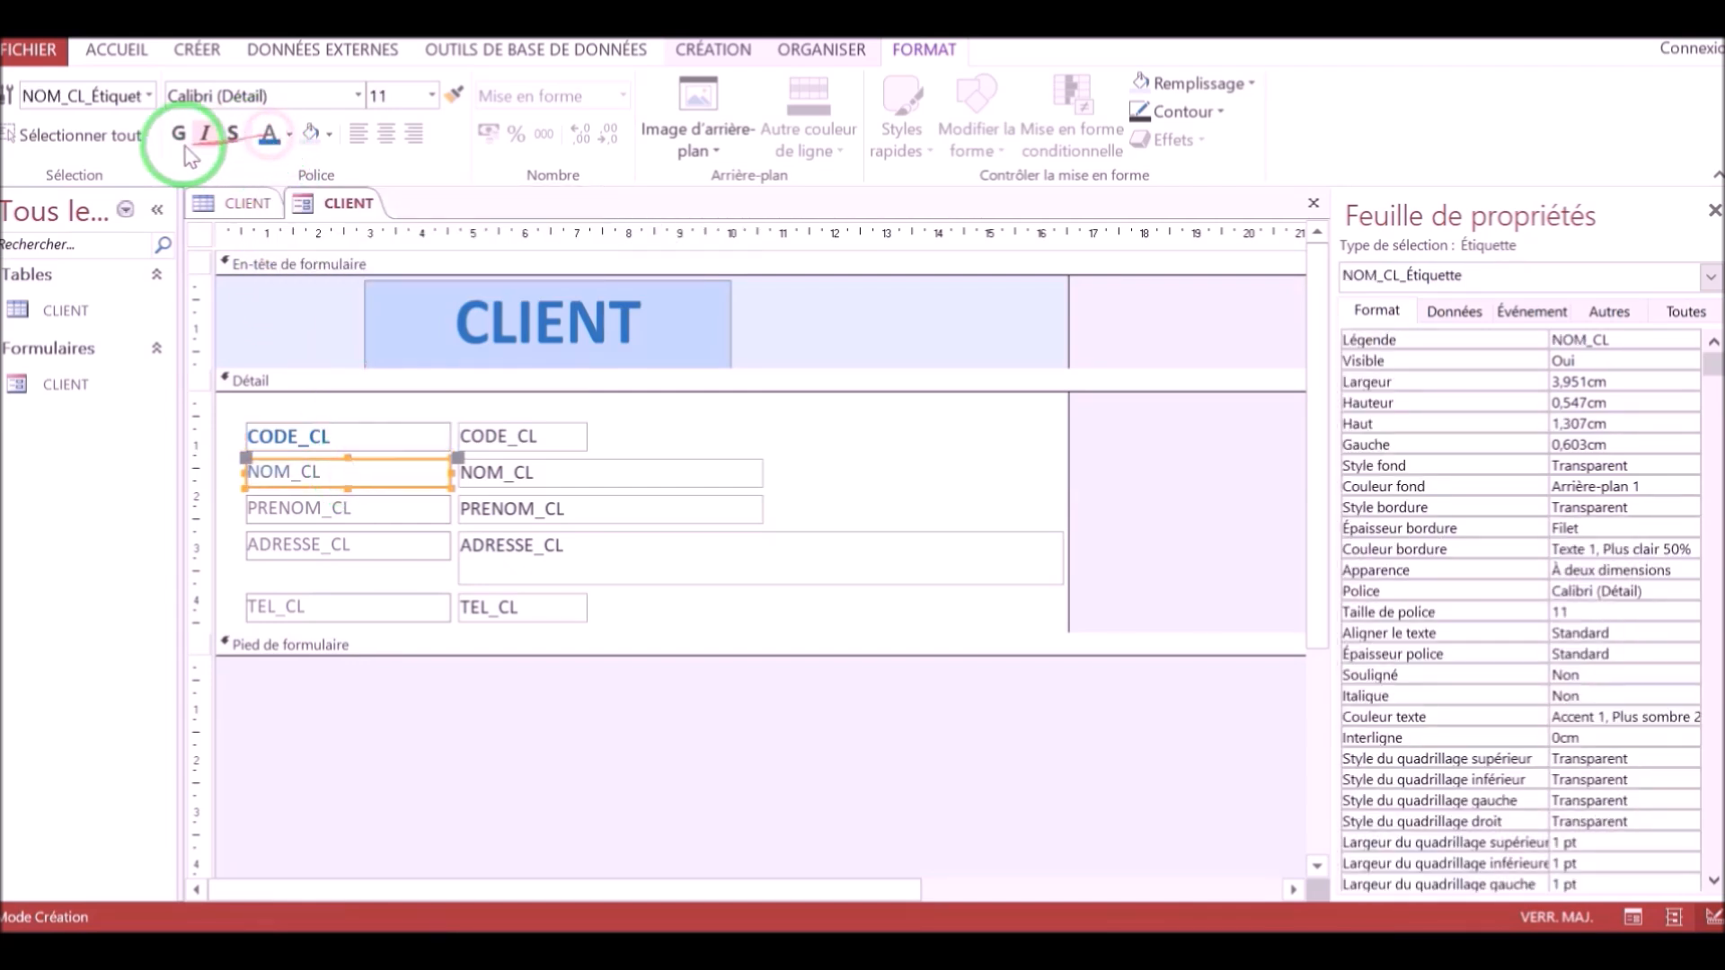
left_click(431, 94)
left_click(386, 231)
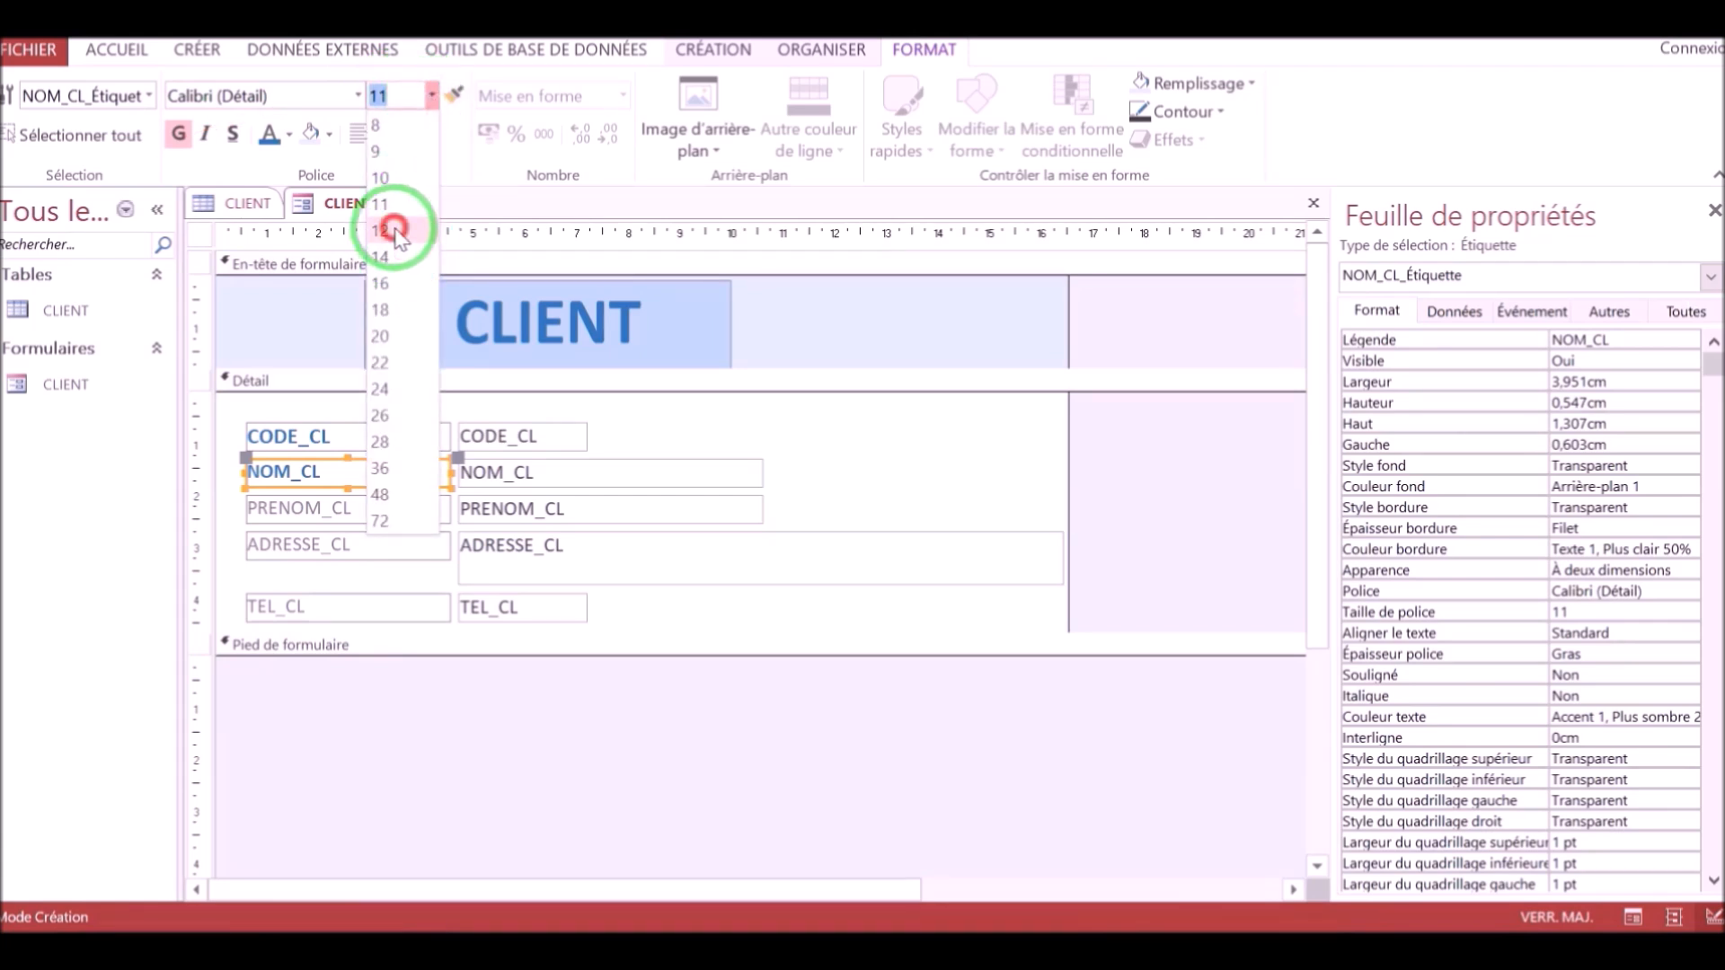
left_click(400, 512)
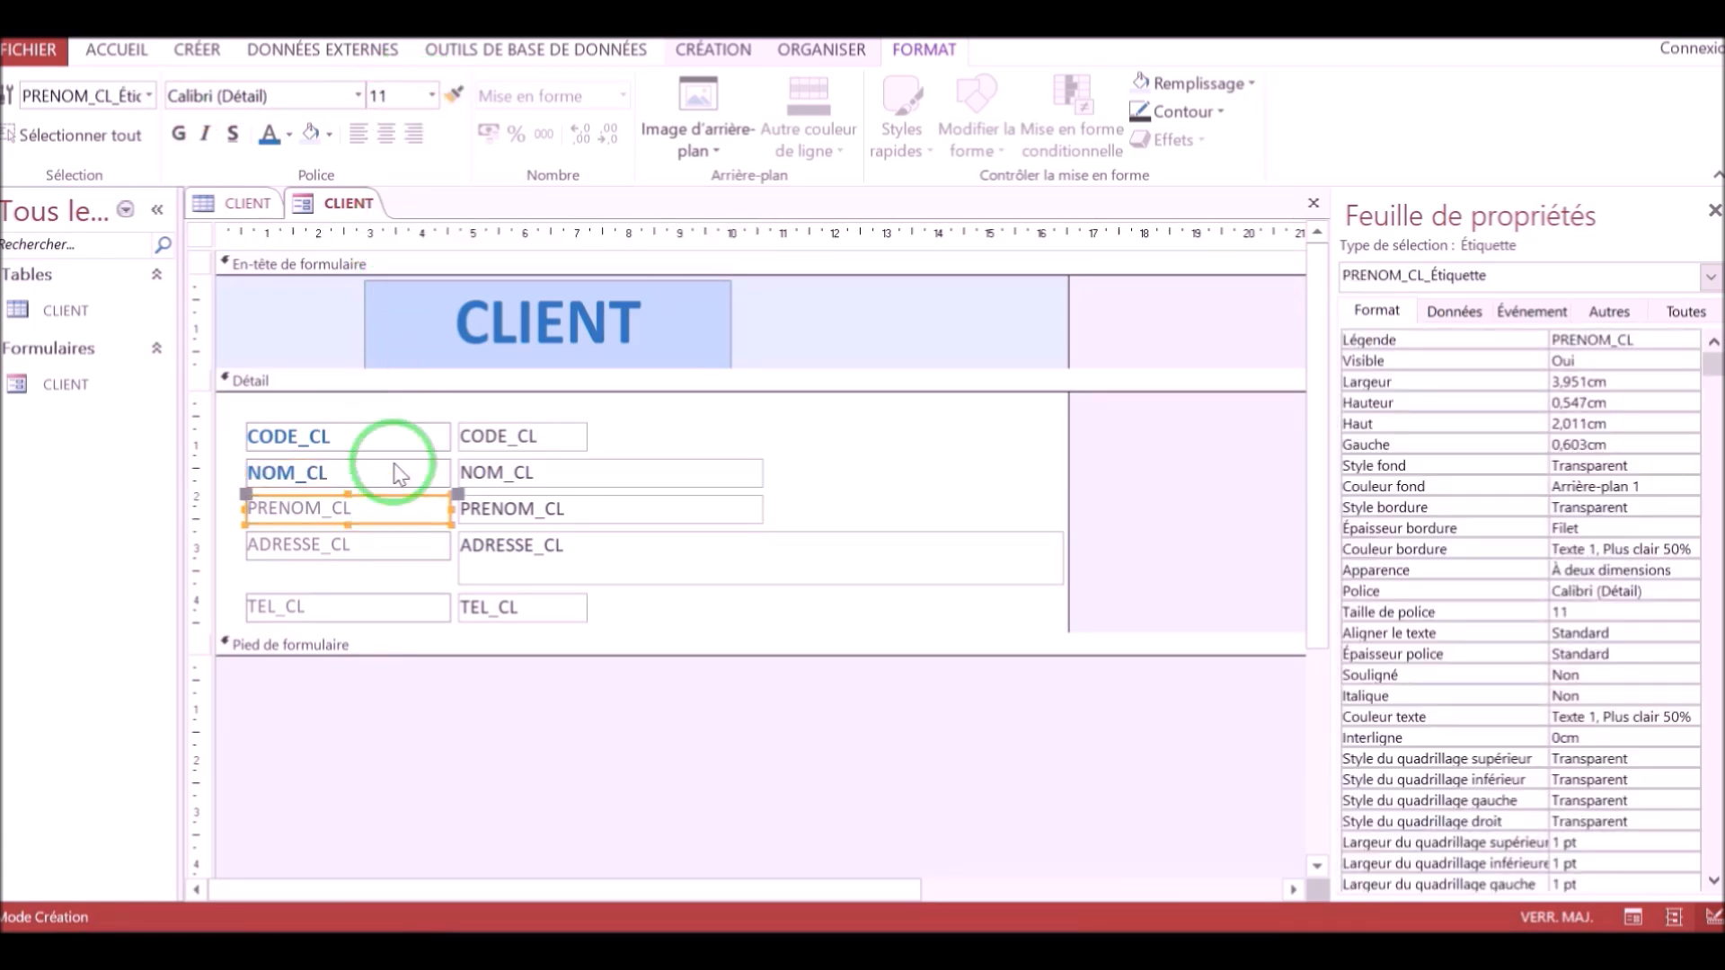
left_click(431, 94)
Fill the Detail section's background with Accent 1, Lighter 80%.
left_click(799, 425)
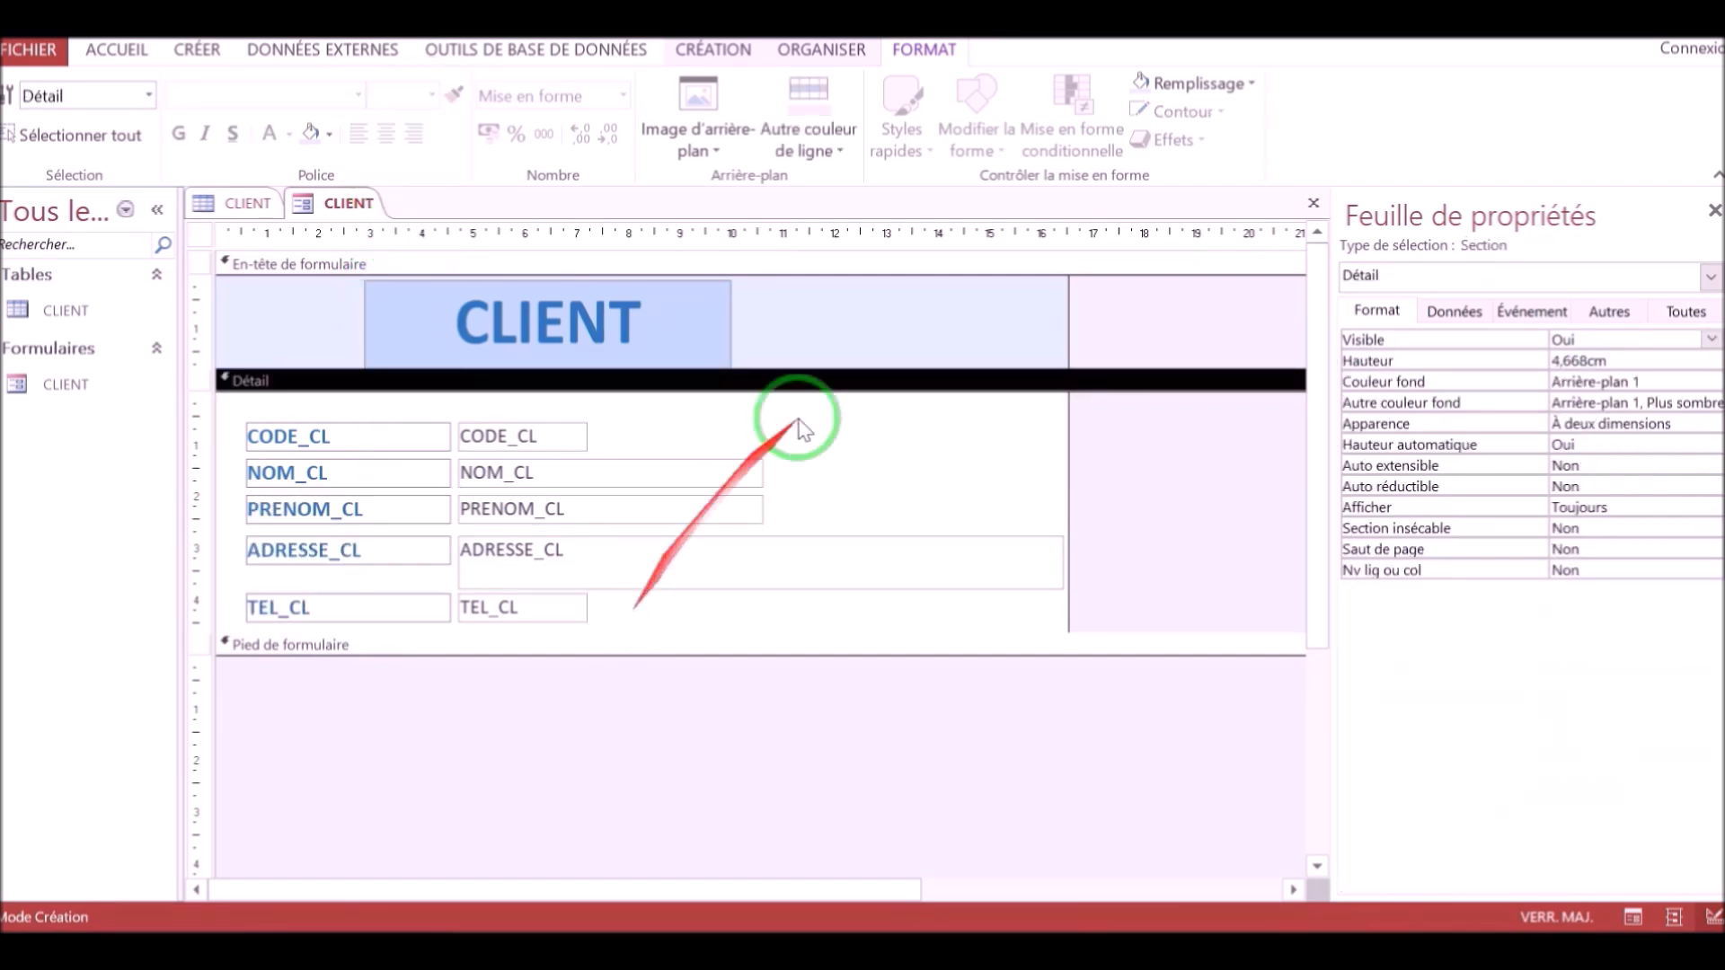
left_click(1208, 83)
left_click(1223, 190)
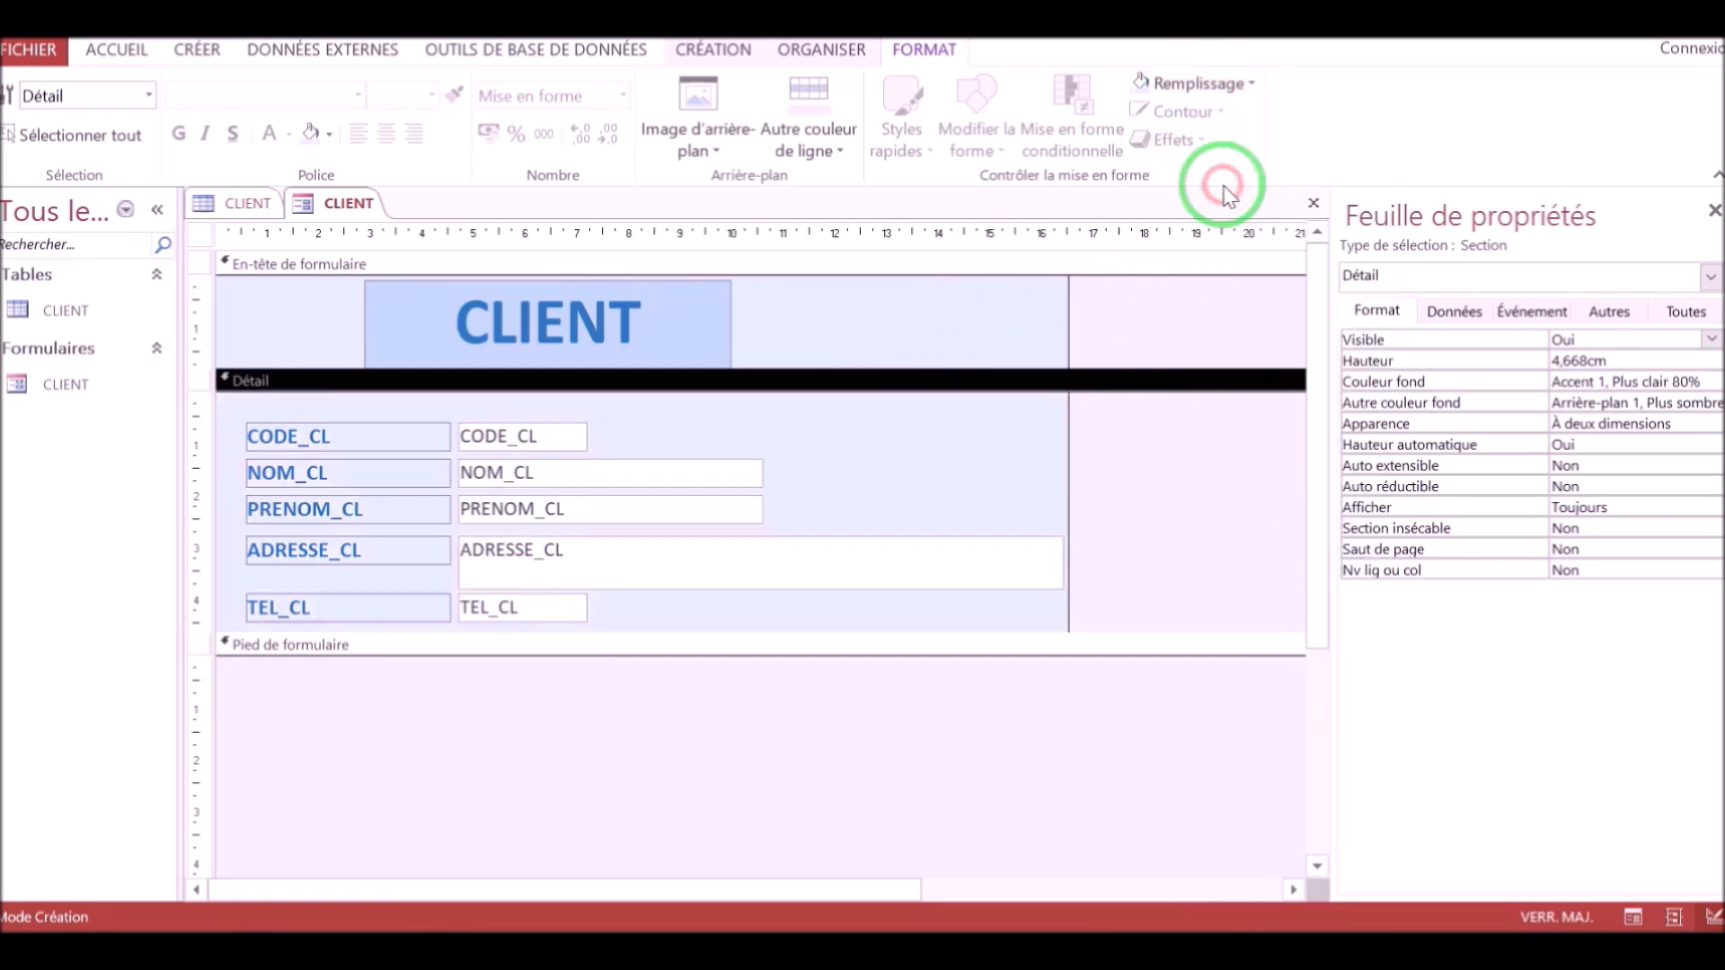
Change the title label's fill to a darker shade of Accent 1 and deselect it.
left_click(690, 350)
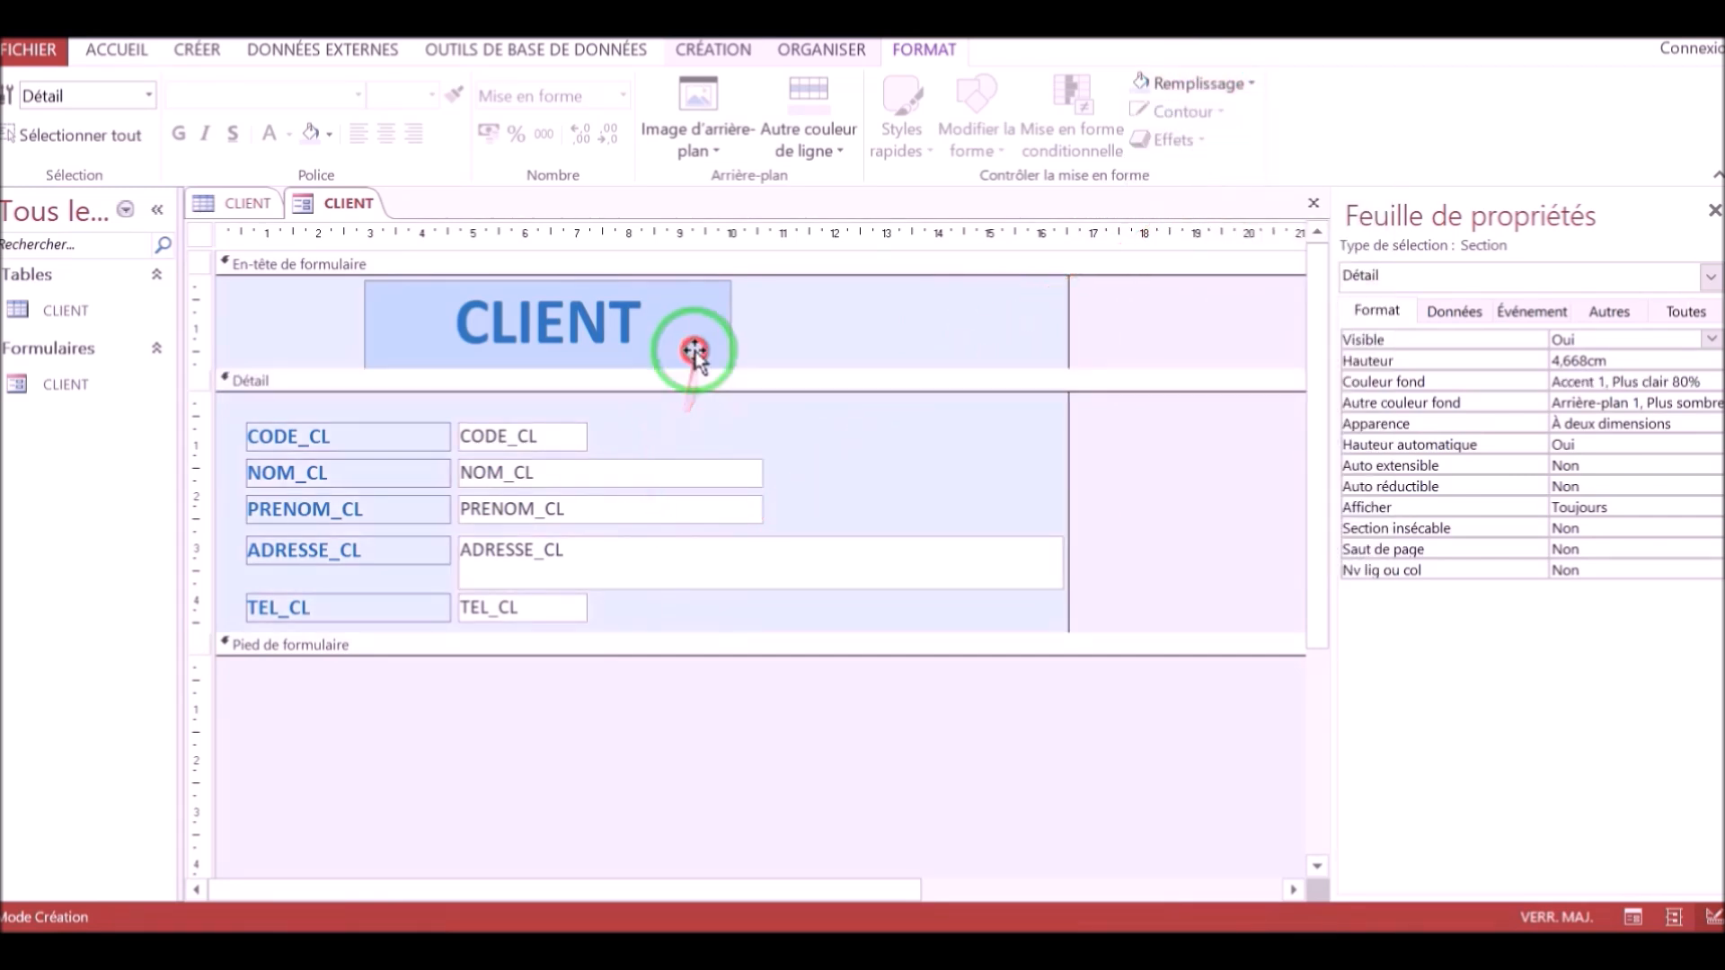
left_click(1258, 83)
left_click(1222, 225)
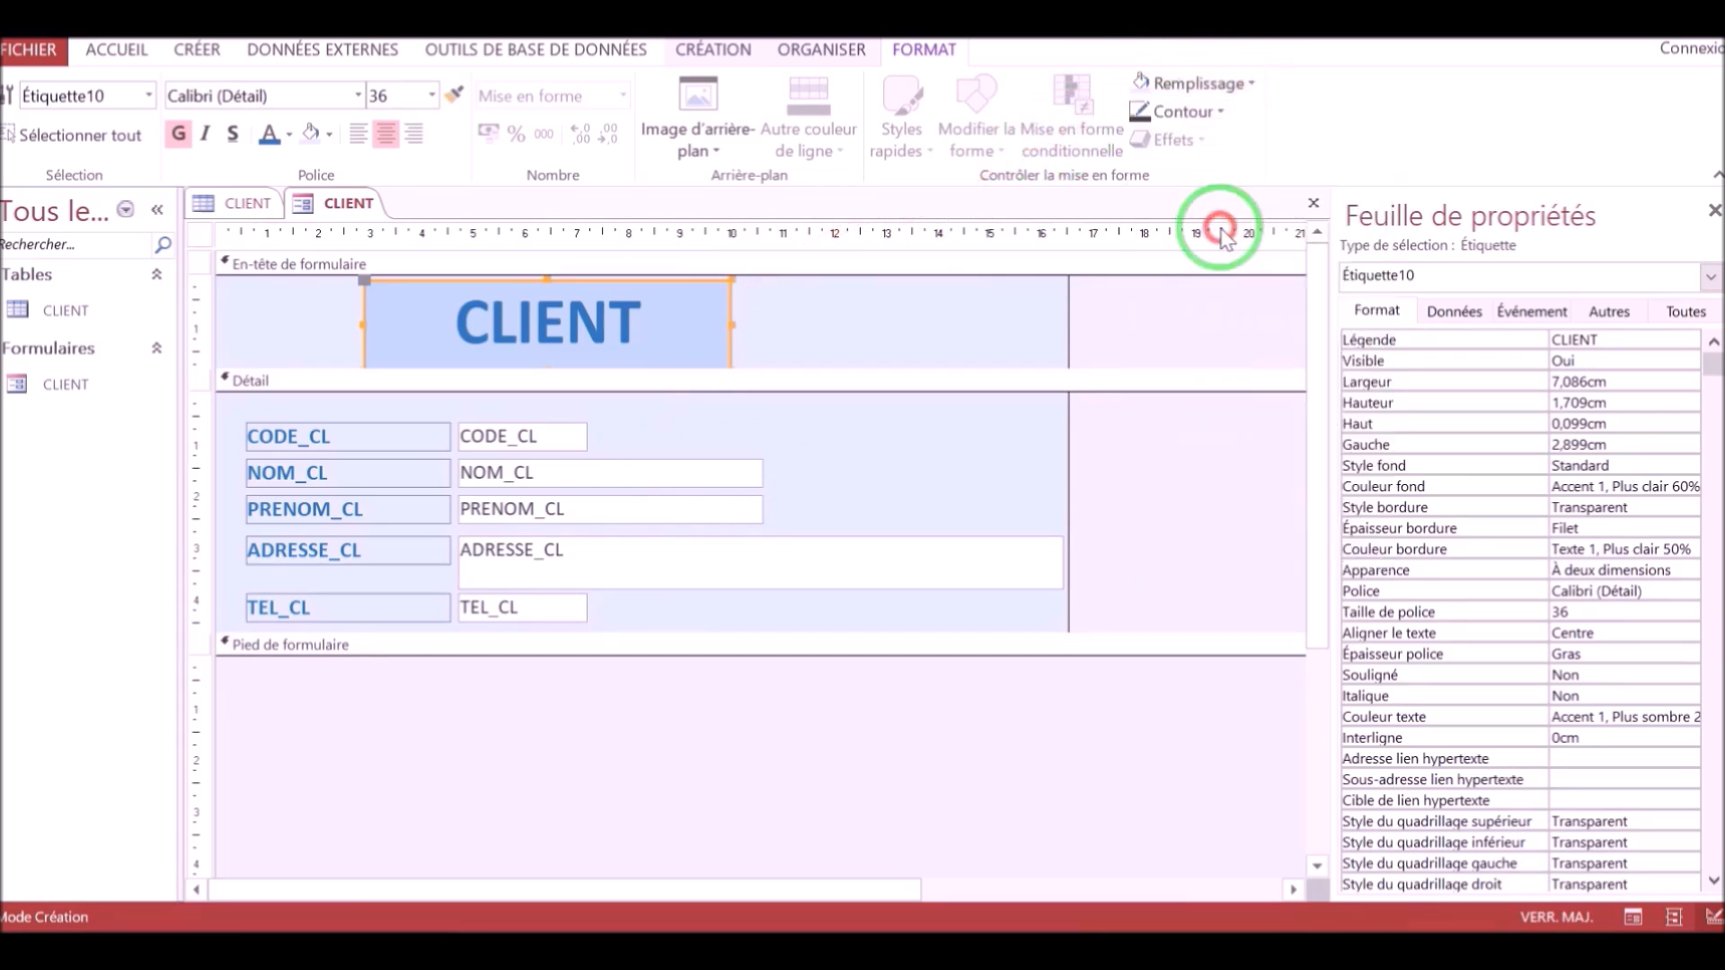
left_click(821, 428)
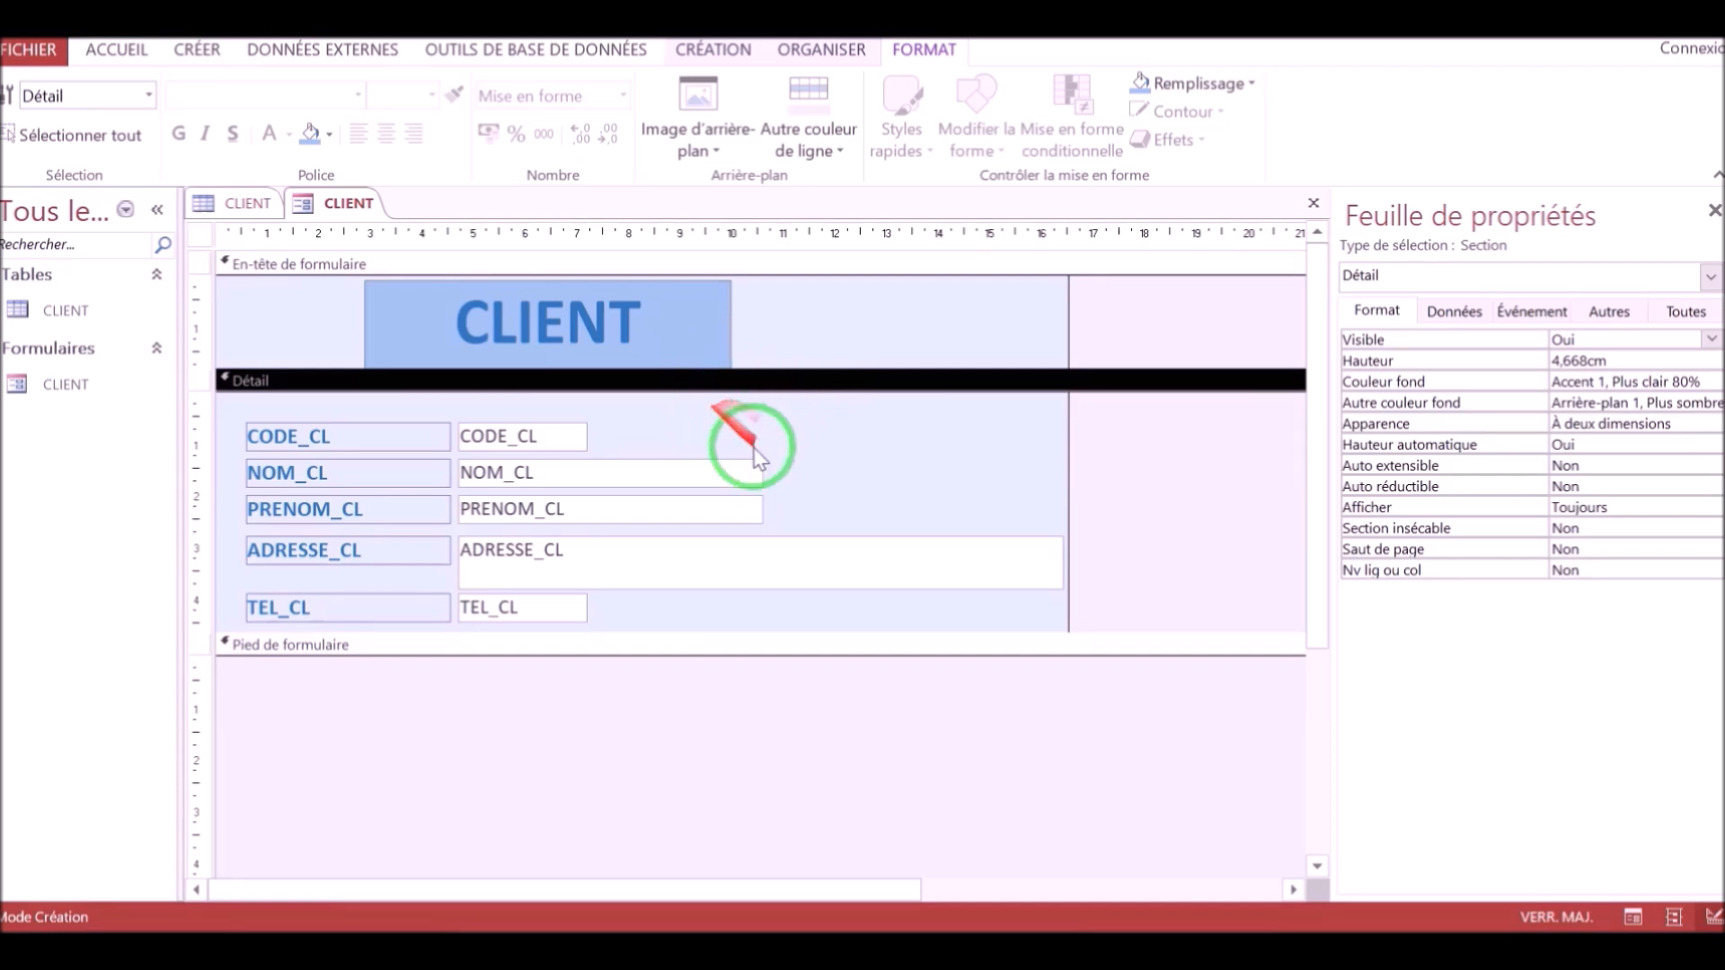
Add a command button in the form footer that moves to the first record.
left_click(733, 54)
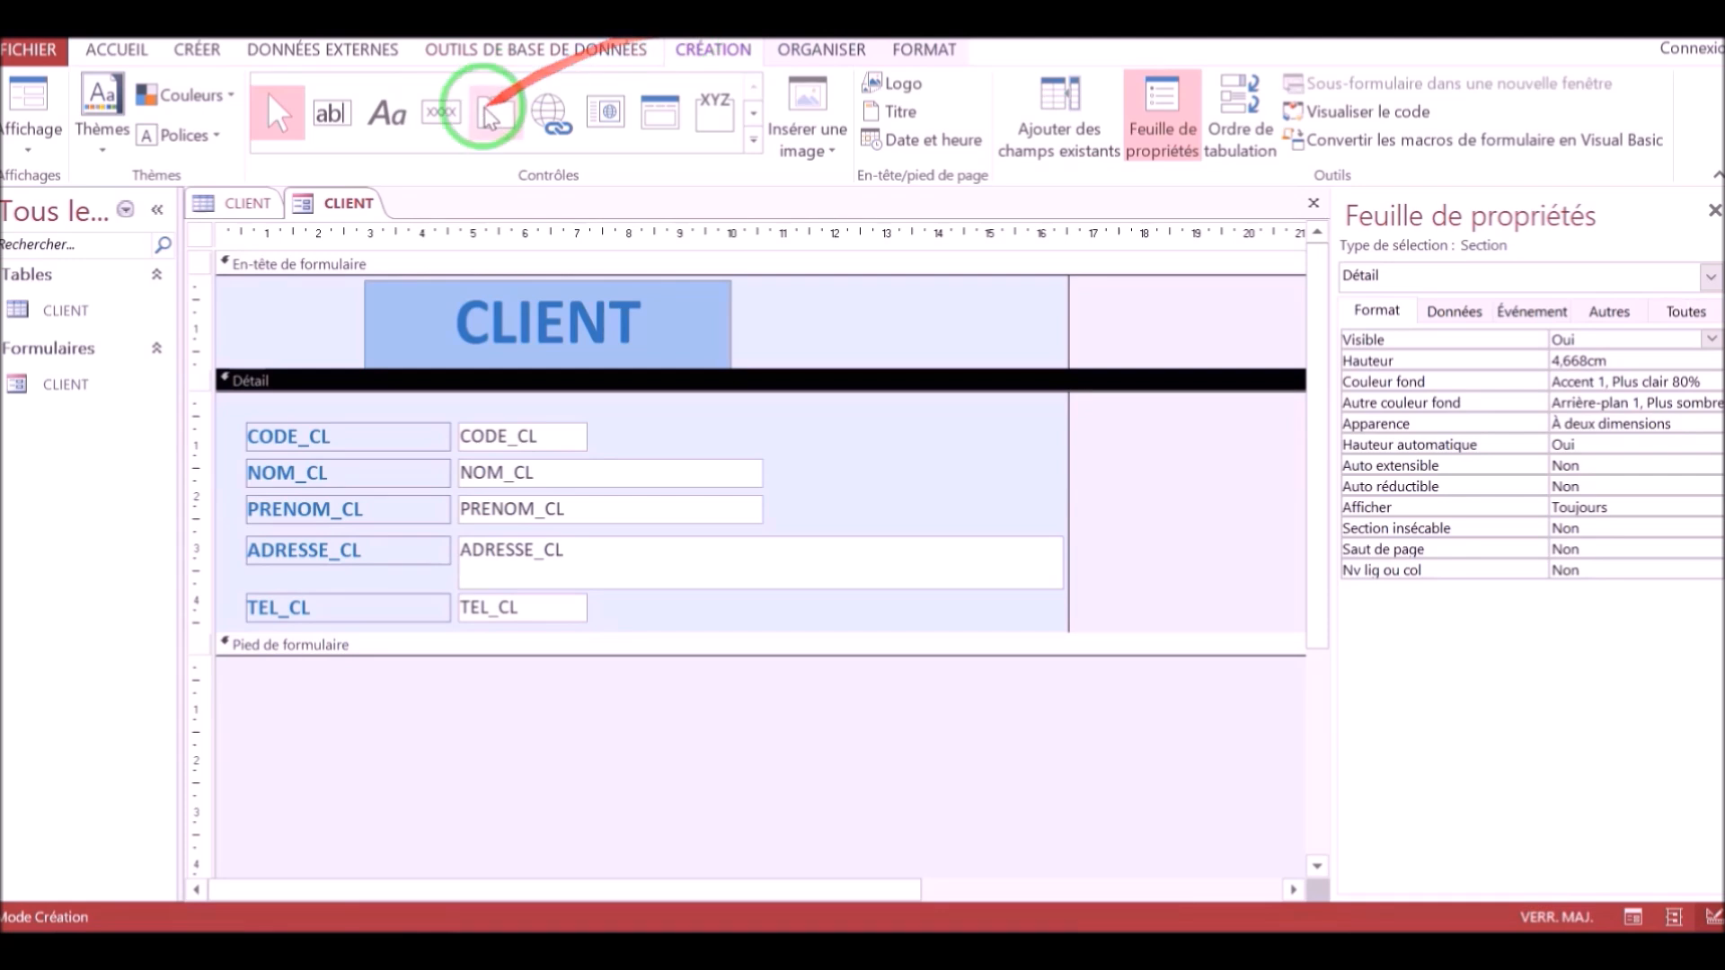
left_click(47, 148)
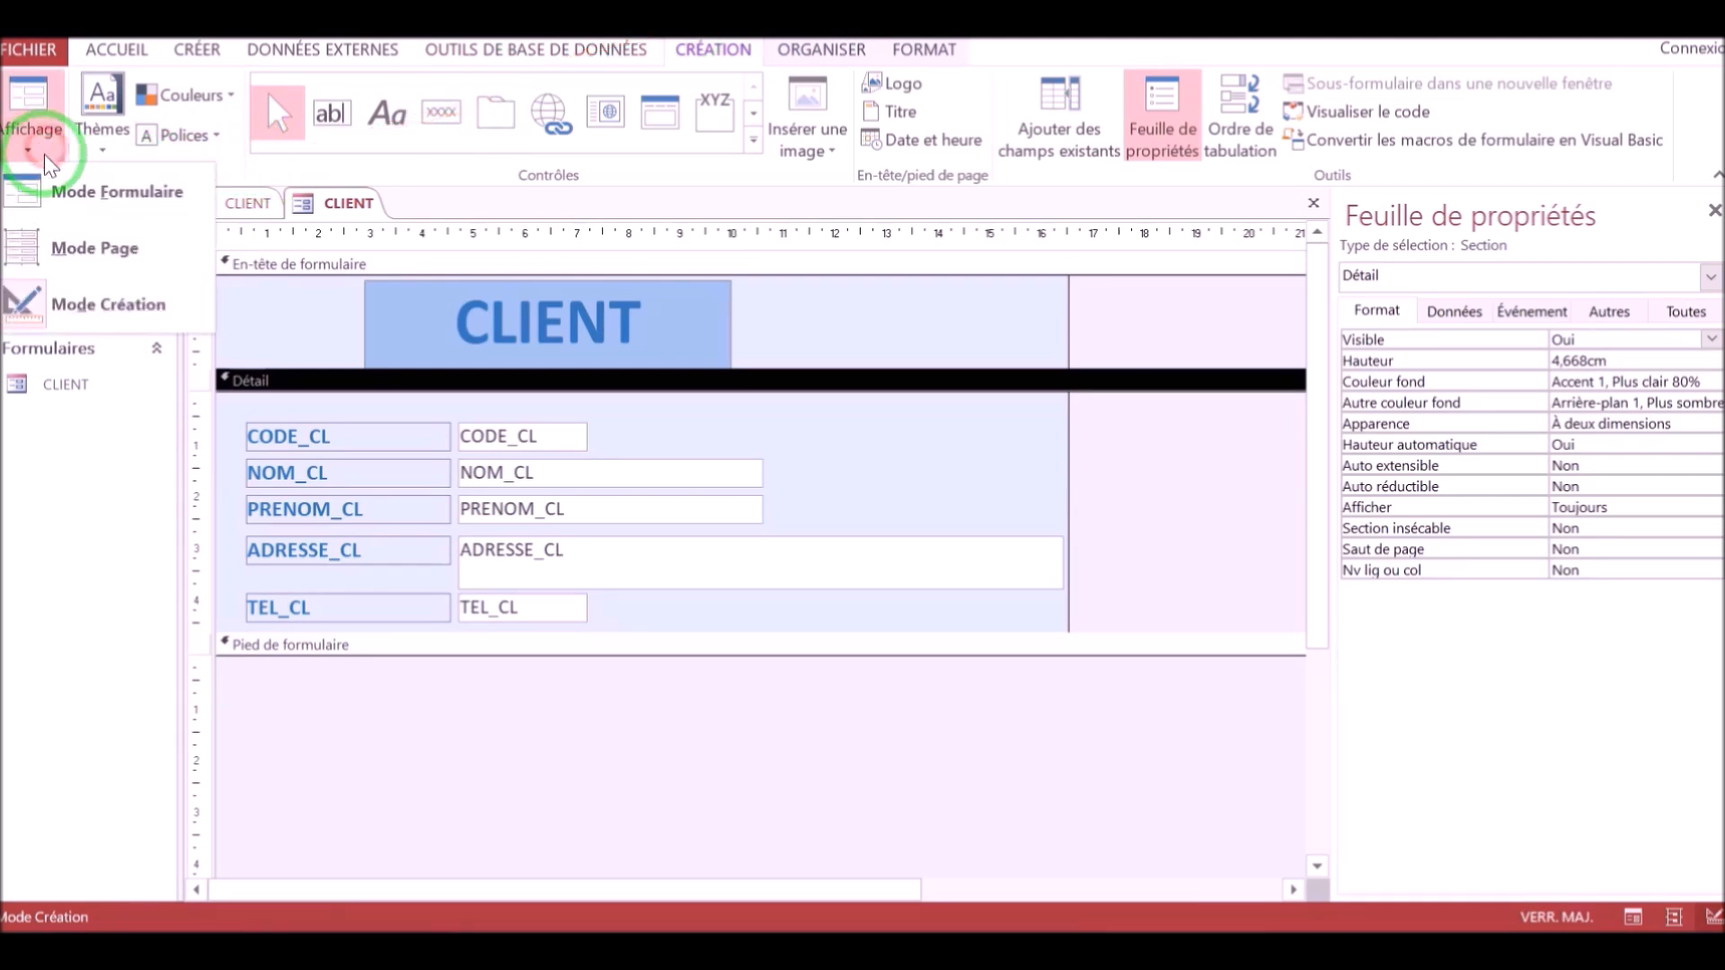
left_click(65, 302)
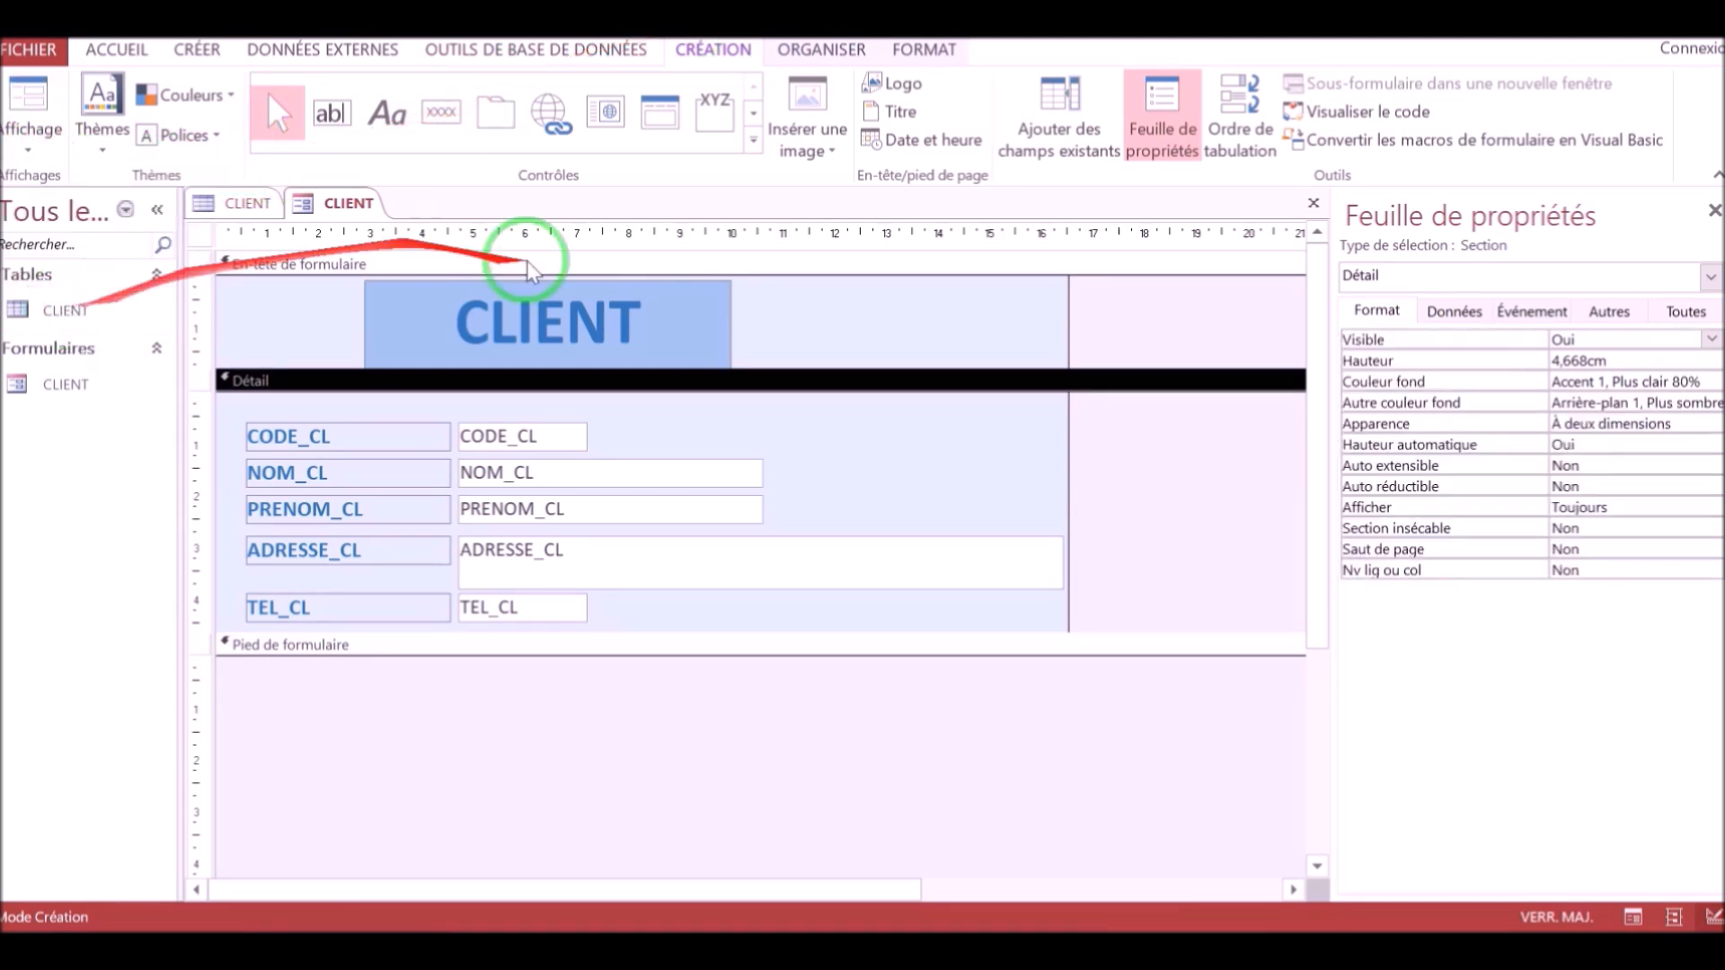
left_click(441, 118)
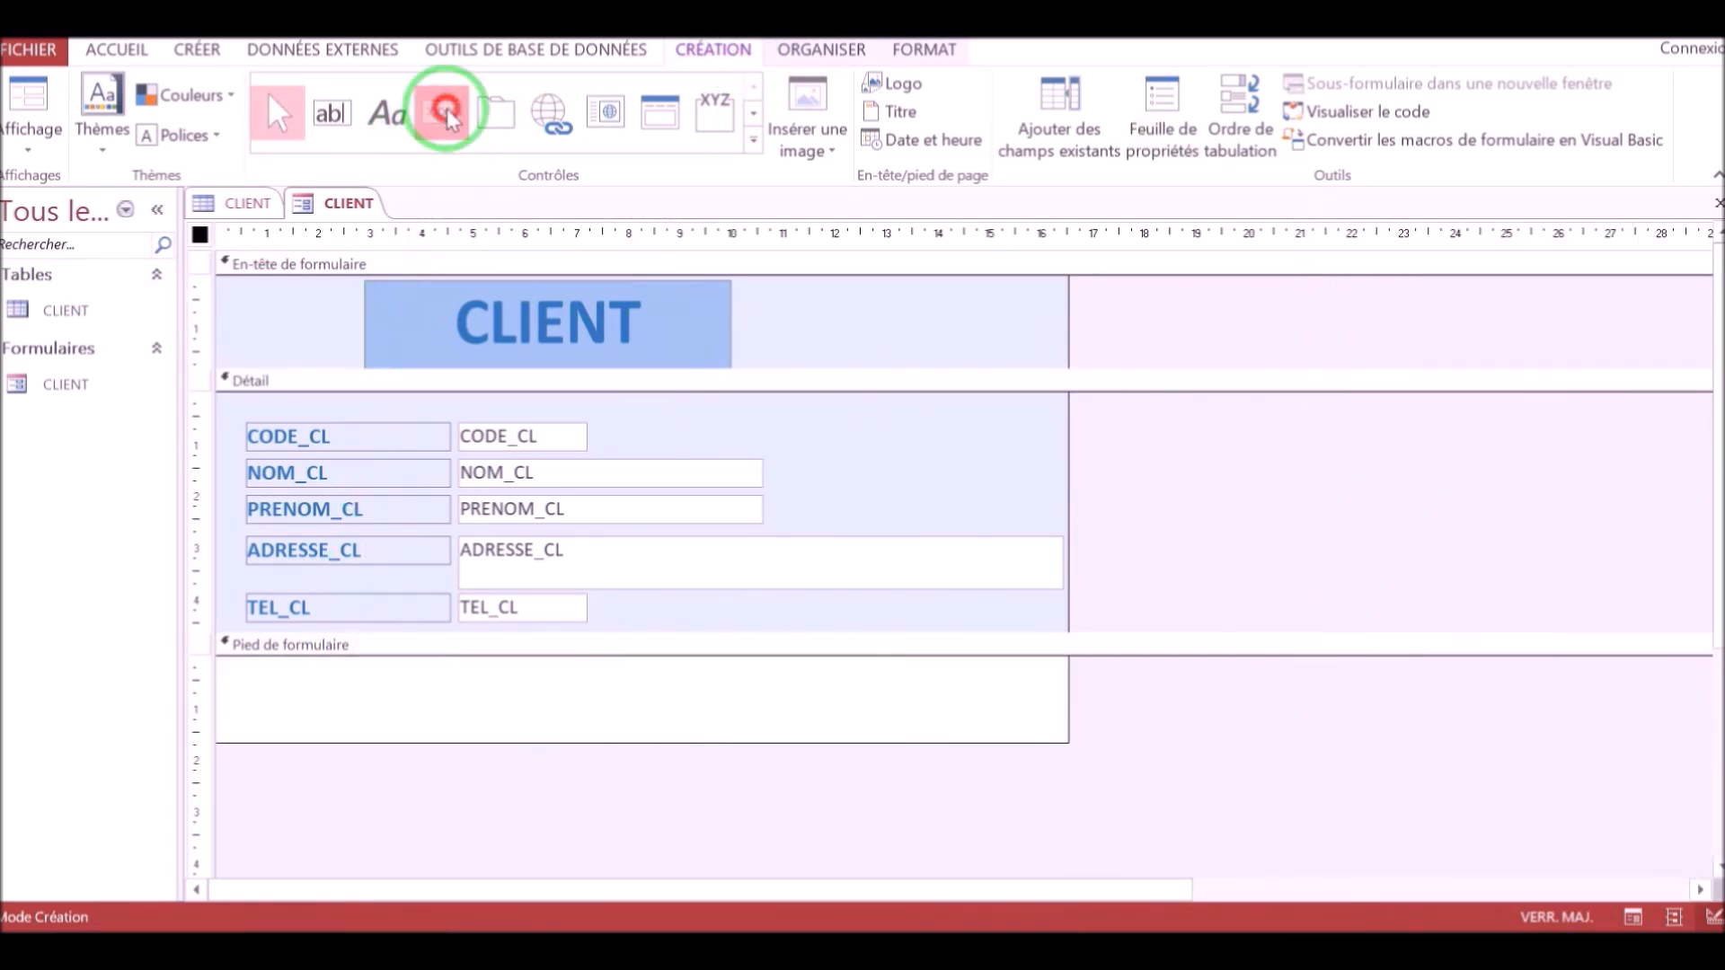
left_click(441, 112)
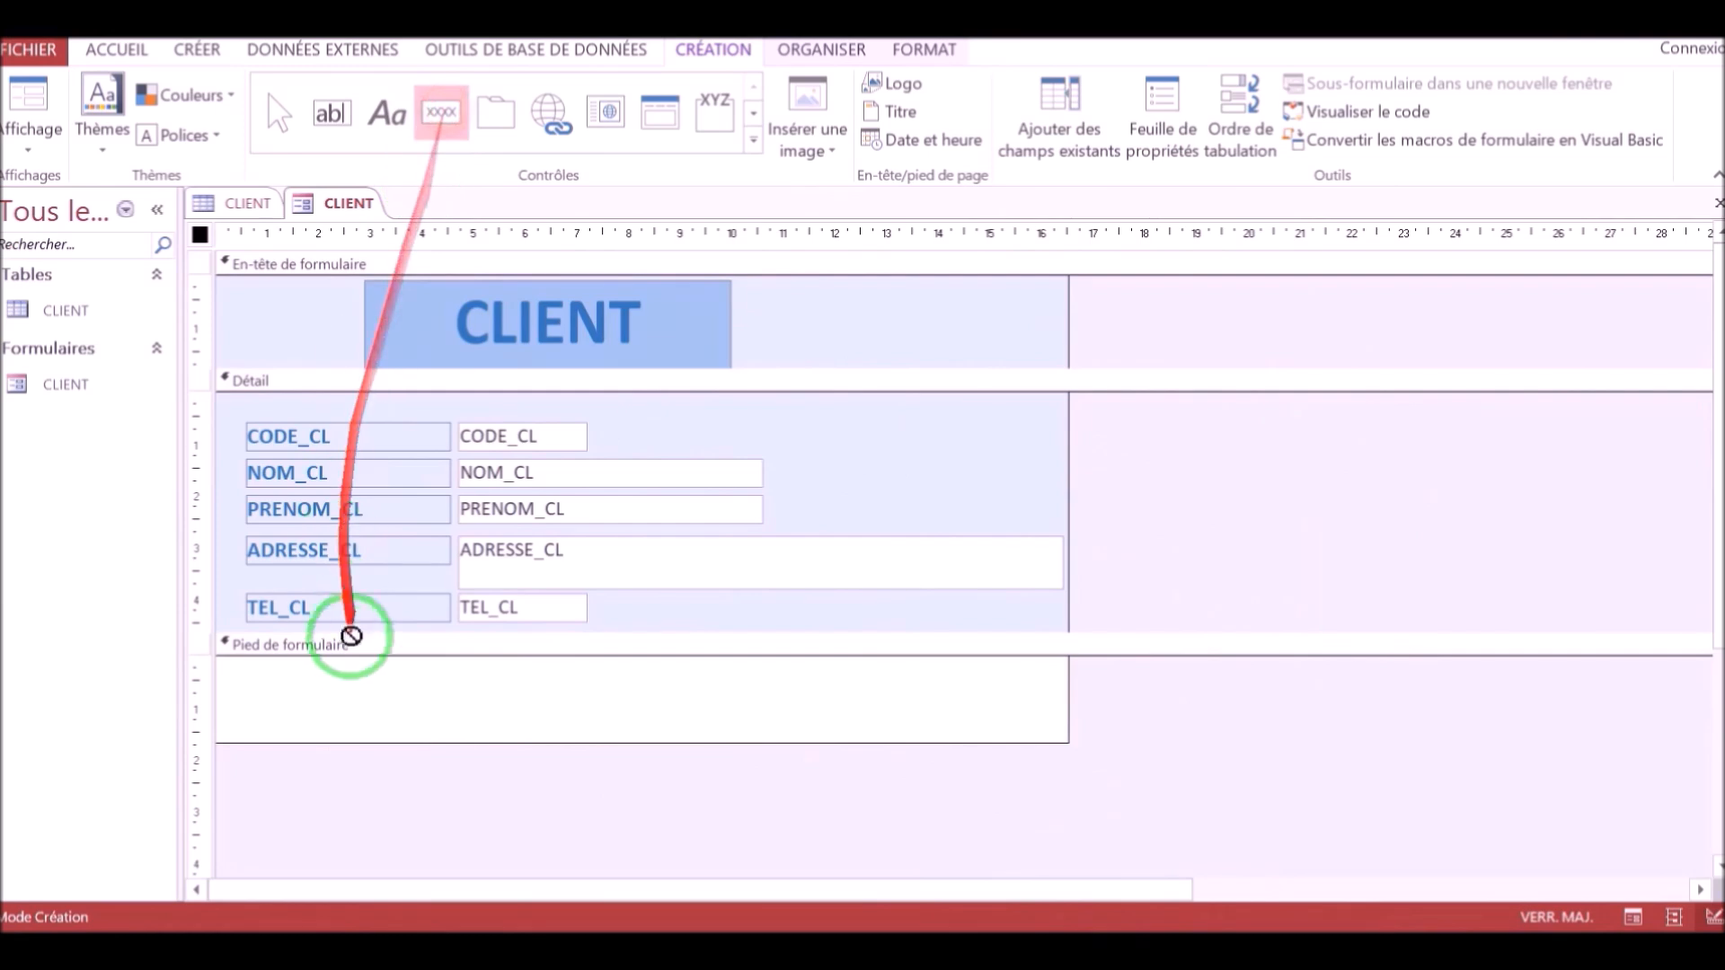
left_click(354, 679)
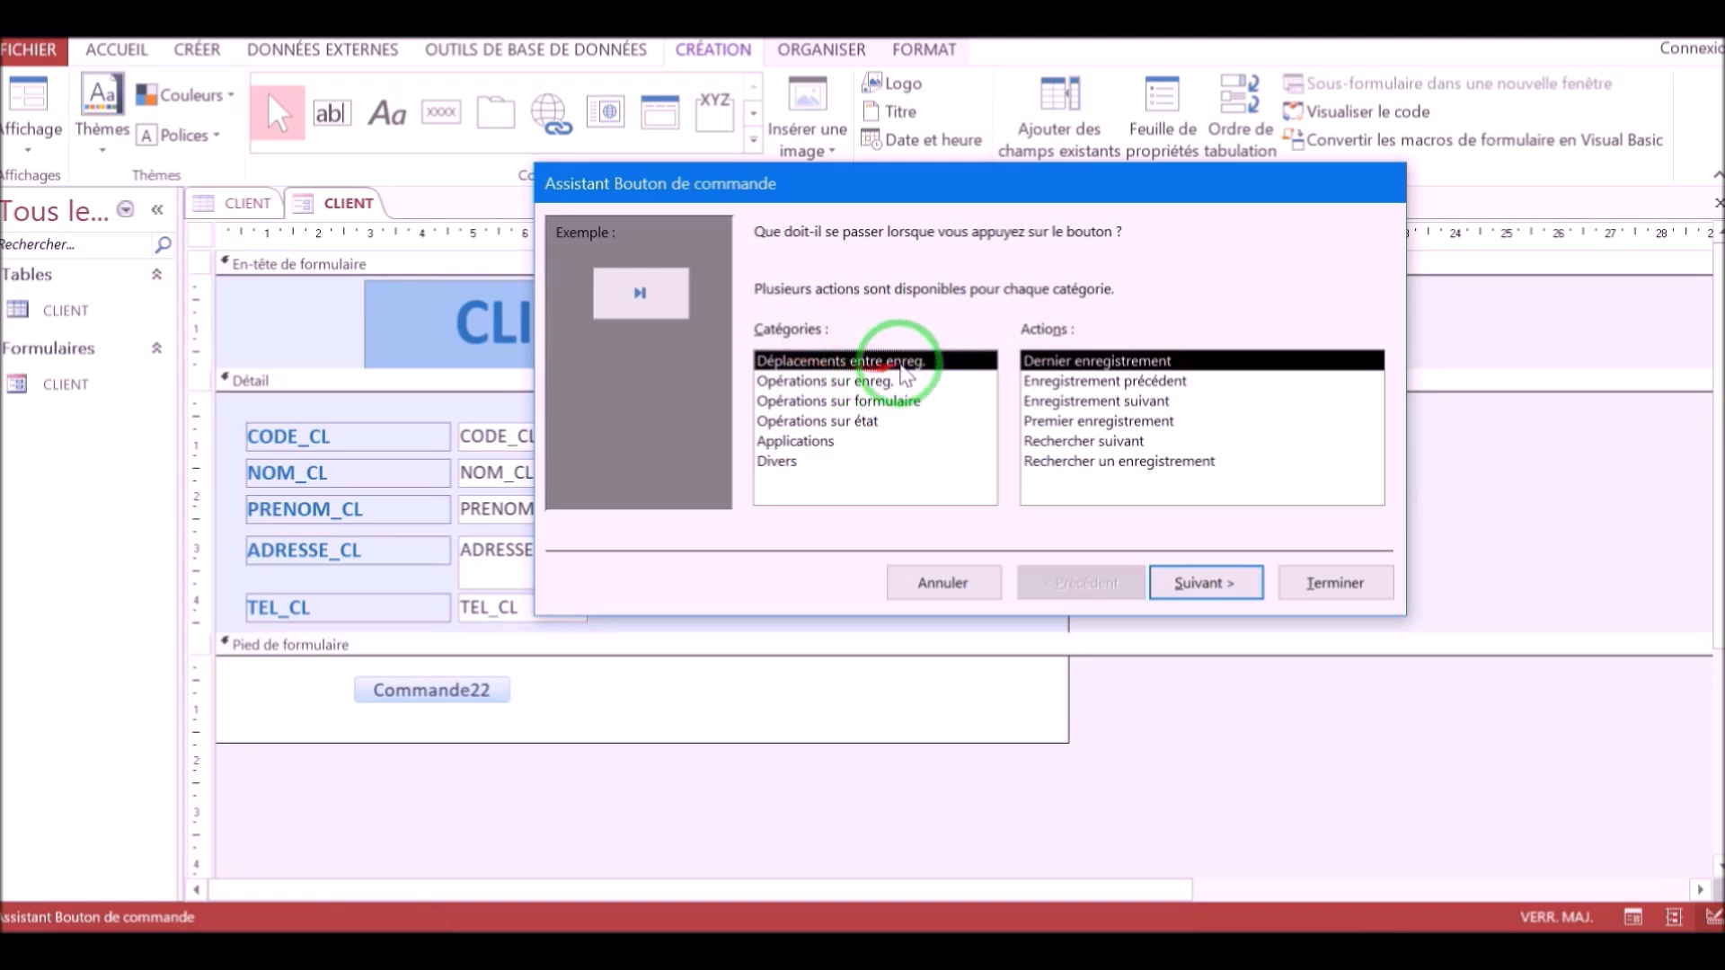
left_click(1069, 422)
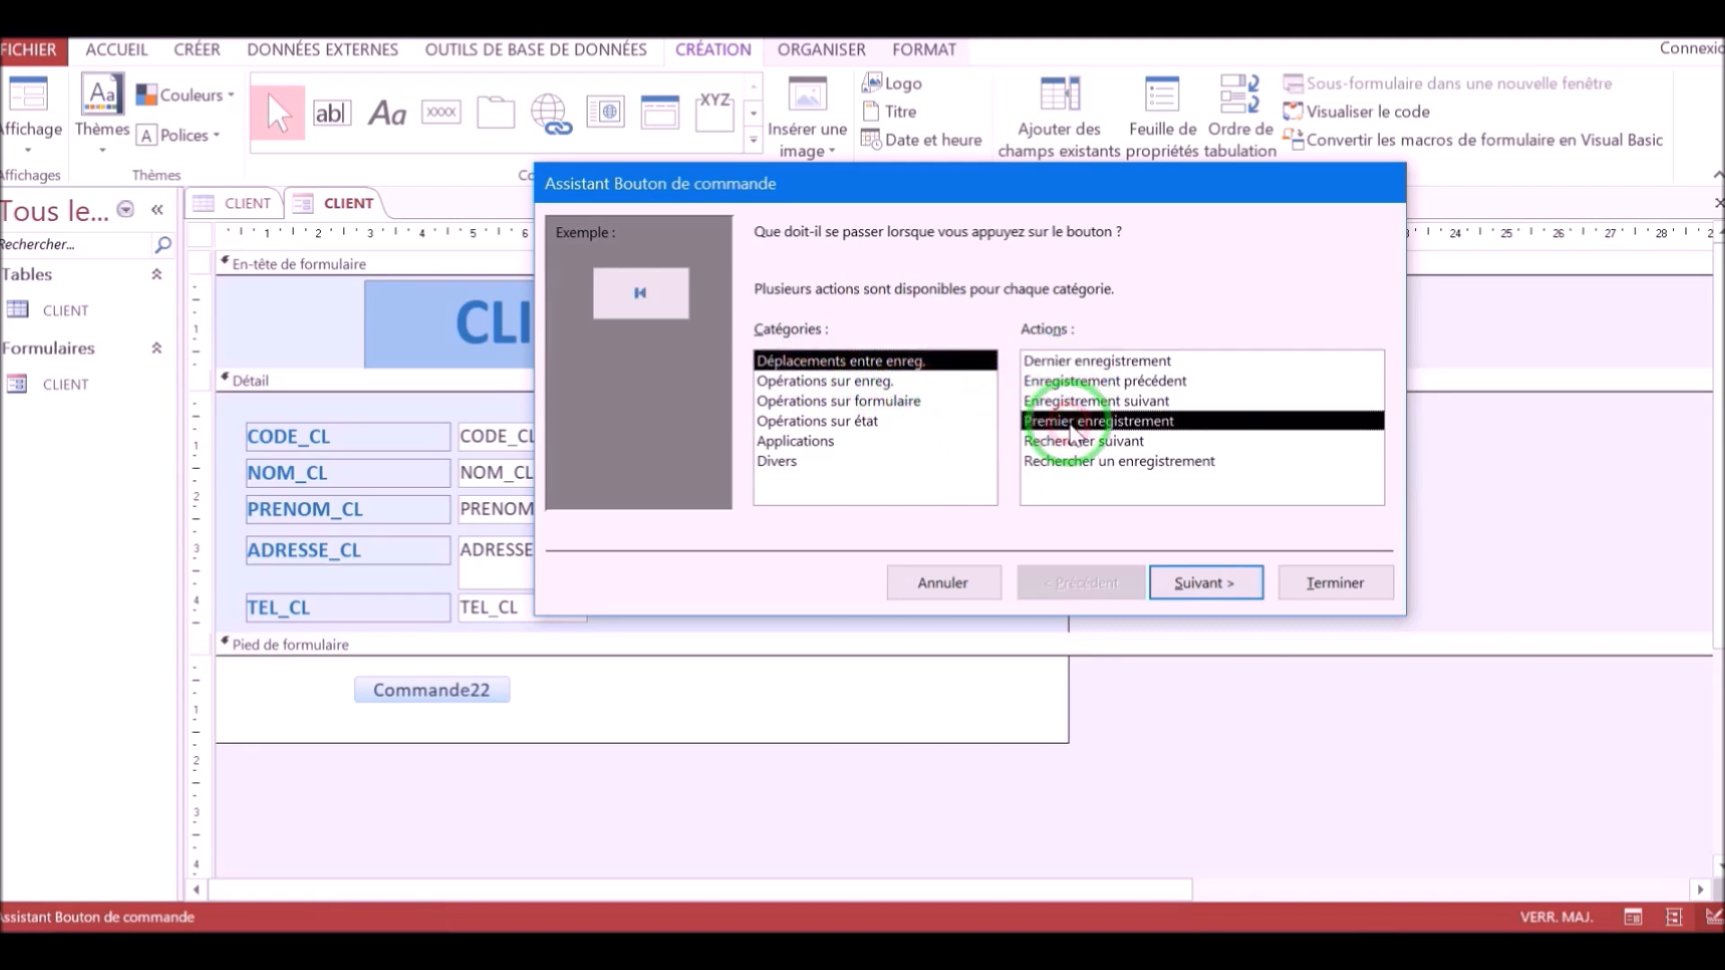
left_click(1334, 584)
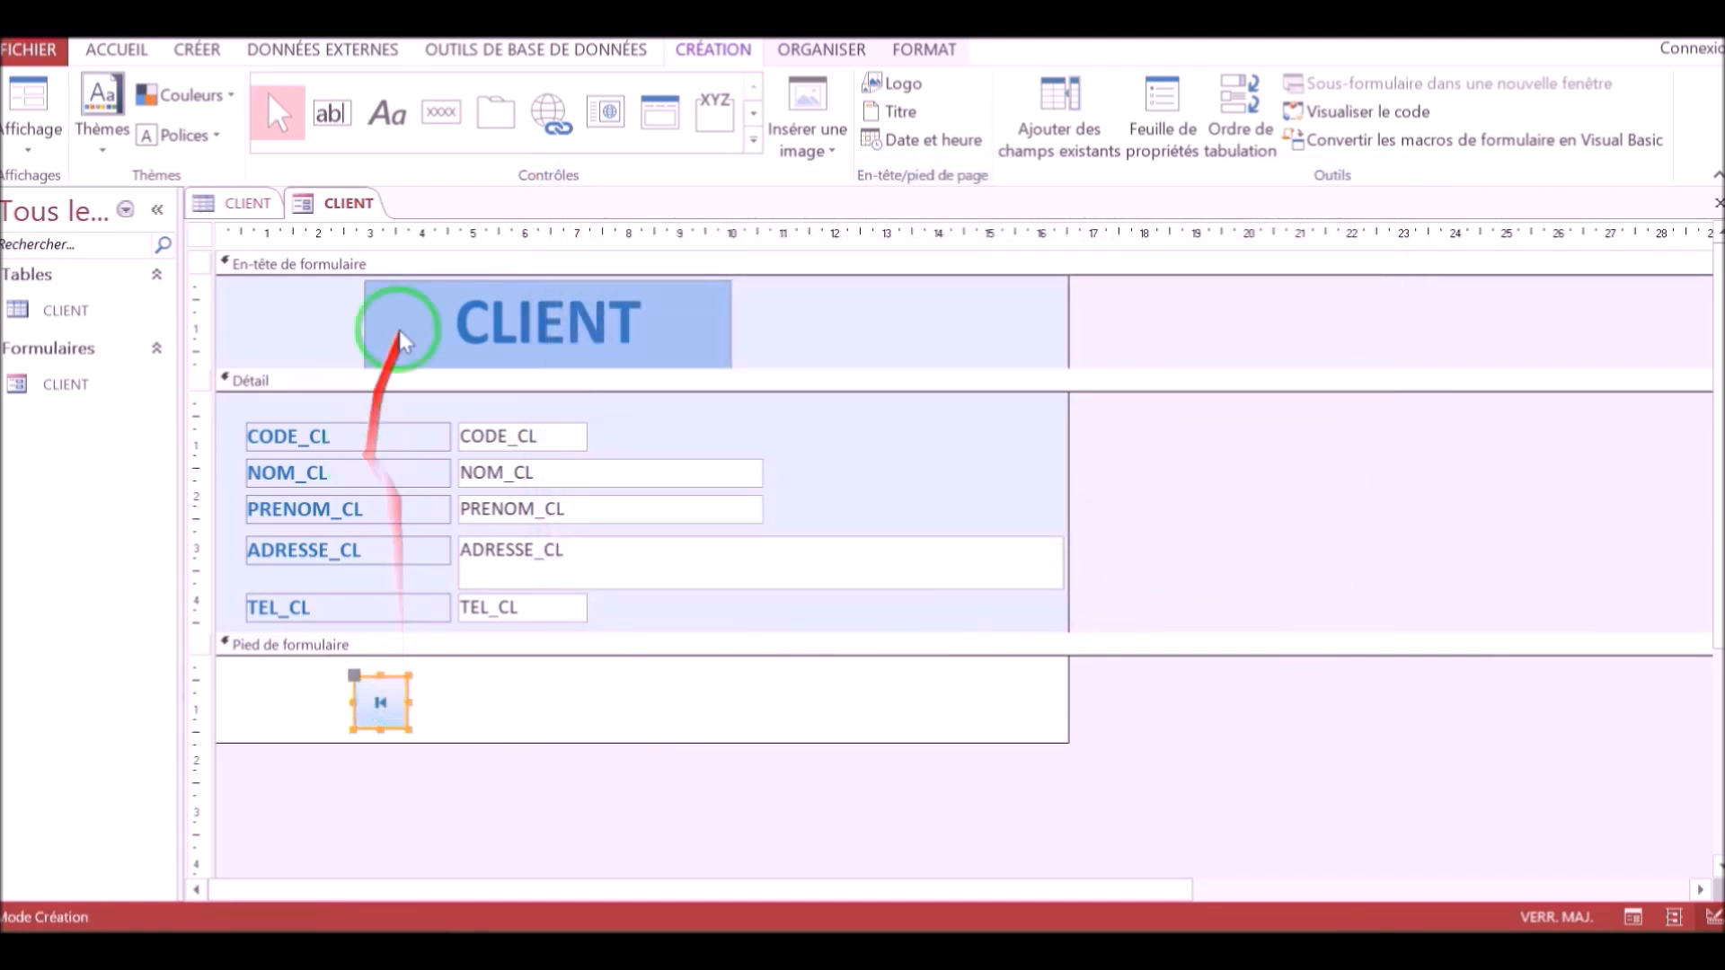
Add a second footer command button that moves to the last record and place it right of the first.
left_click(436, 114)
left_click_drag(417, 682, 477, 731)
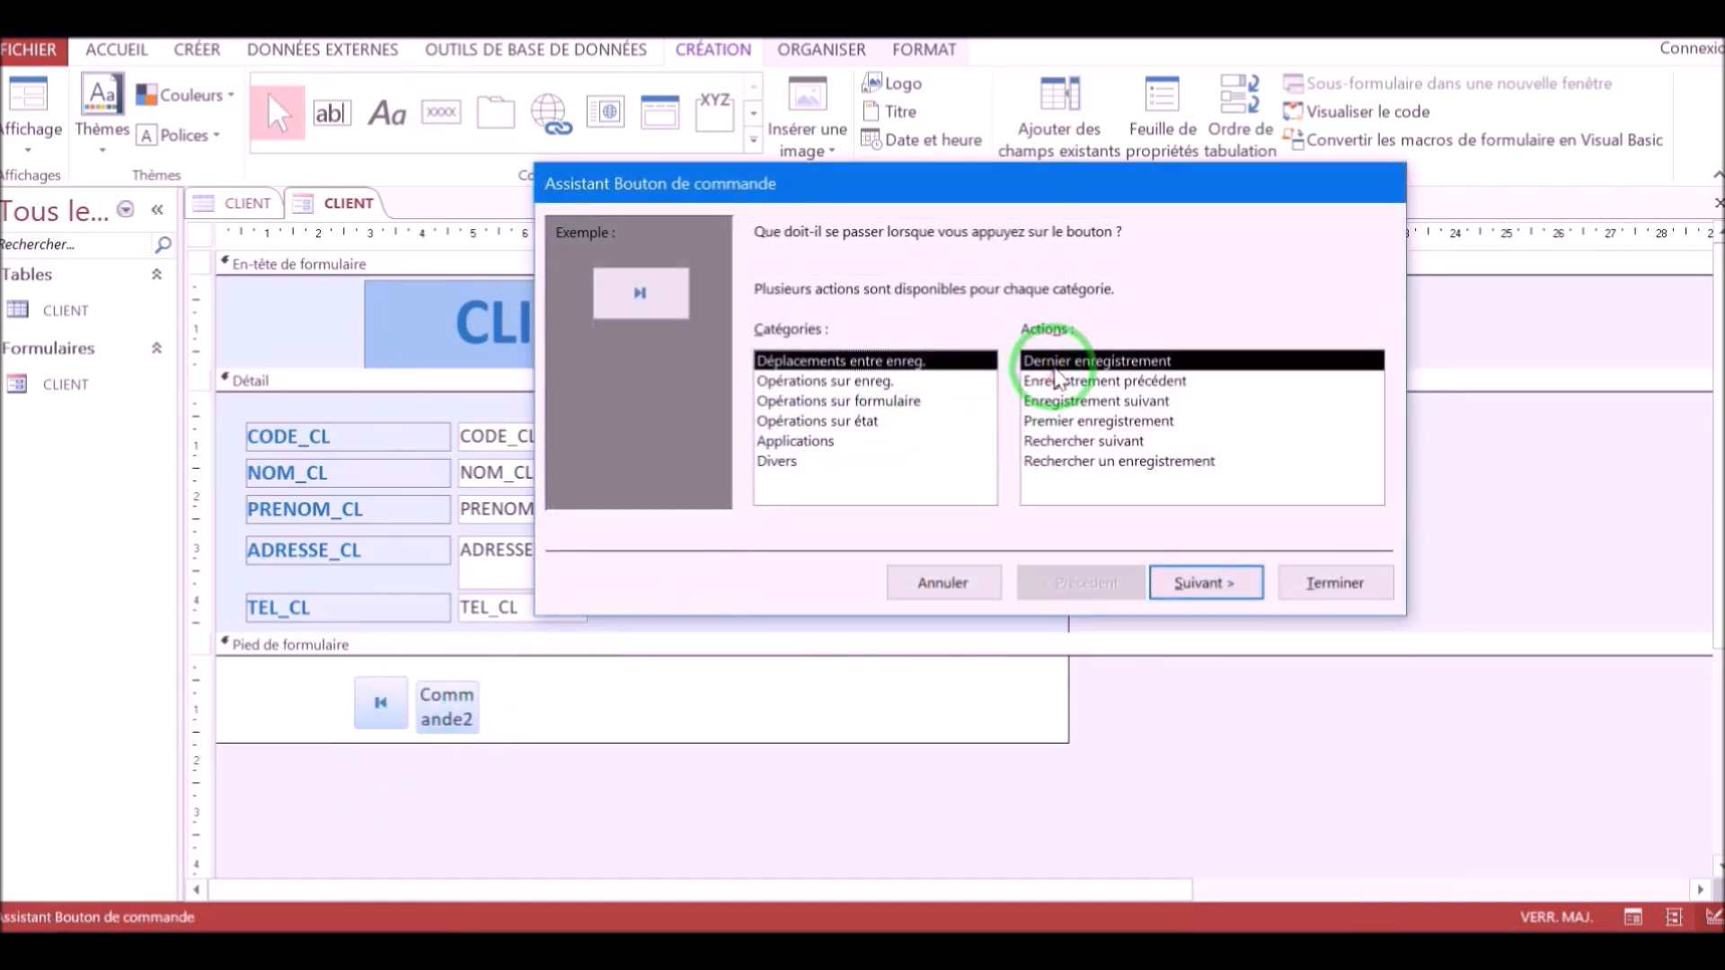
left_click(1307, 584)
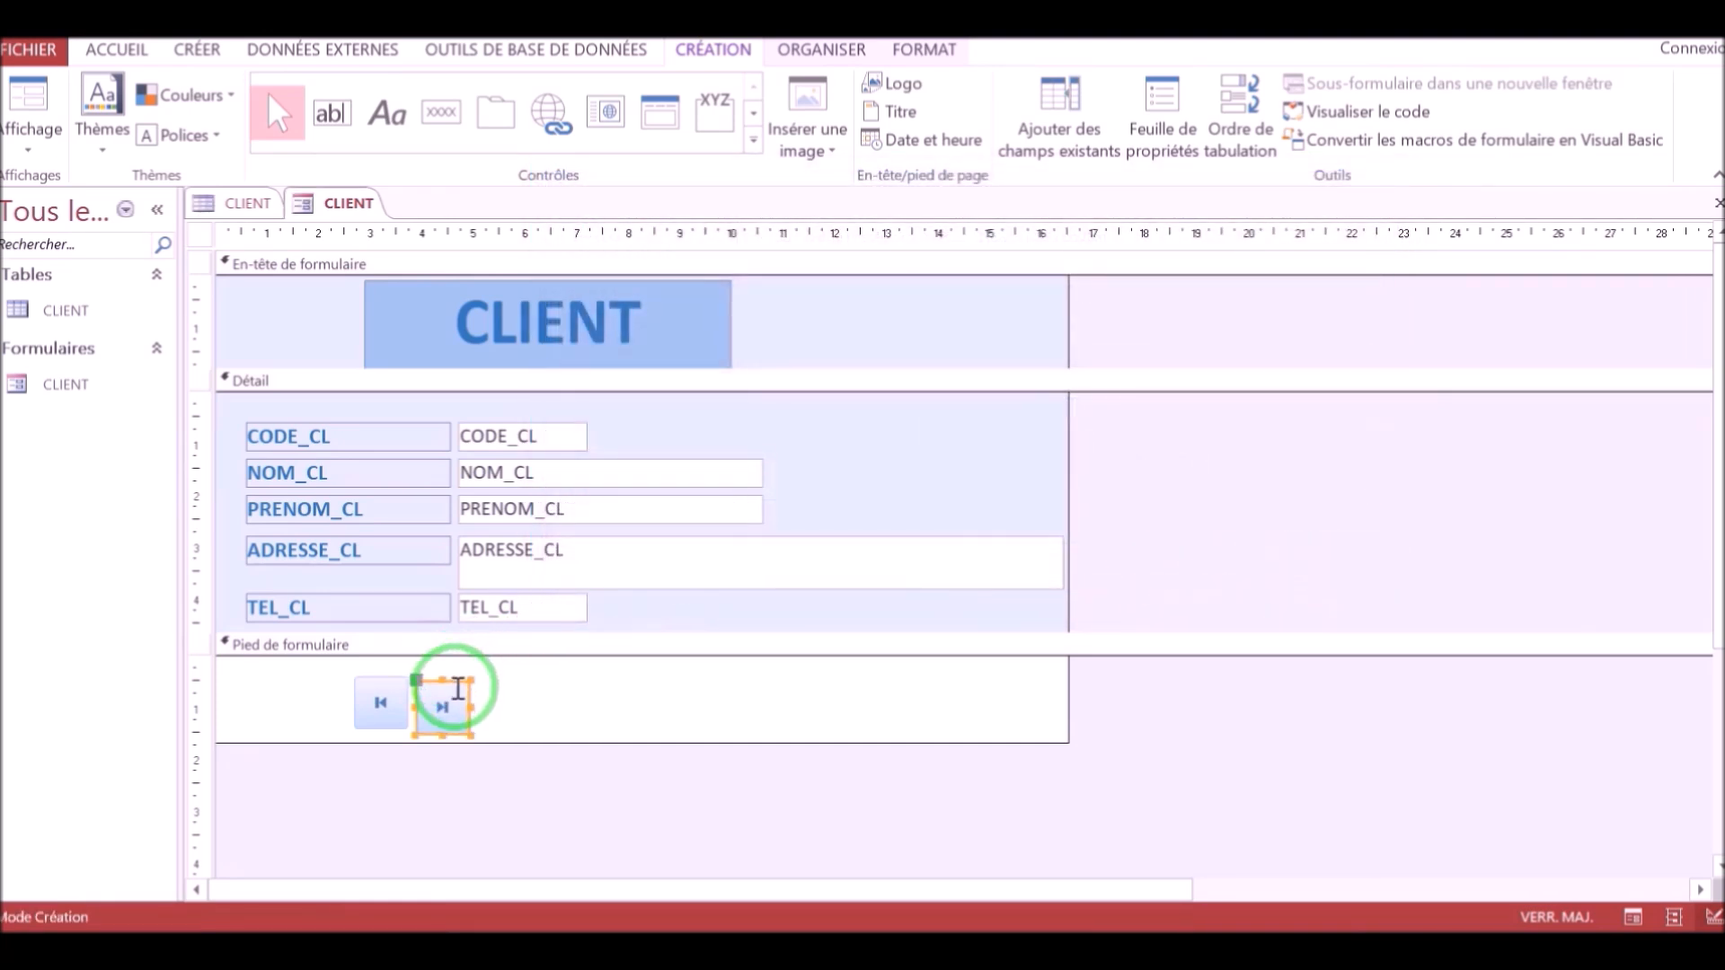
left_click_drag(456, 685, 665, 680)
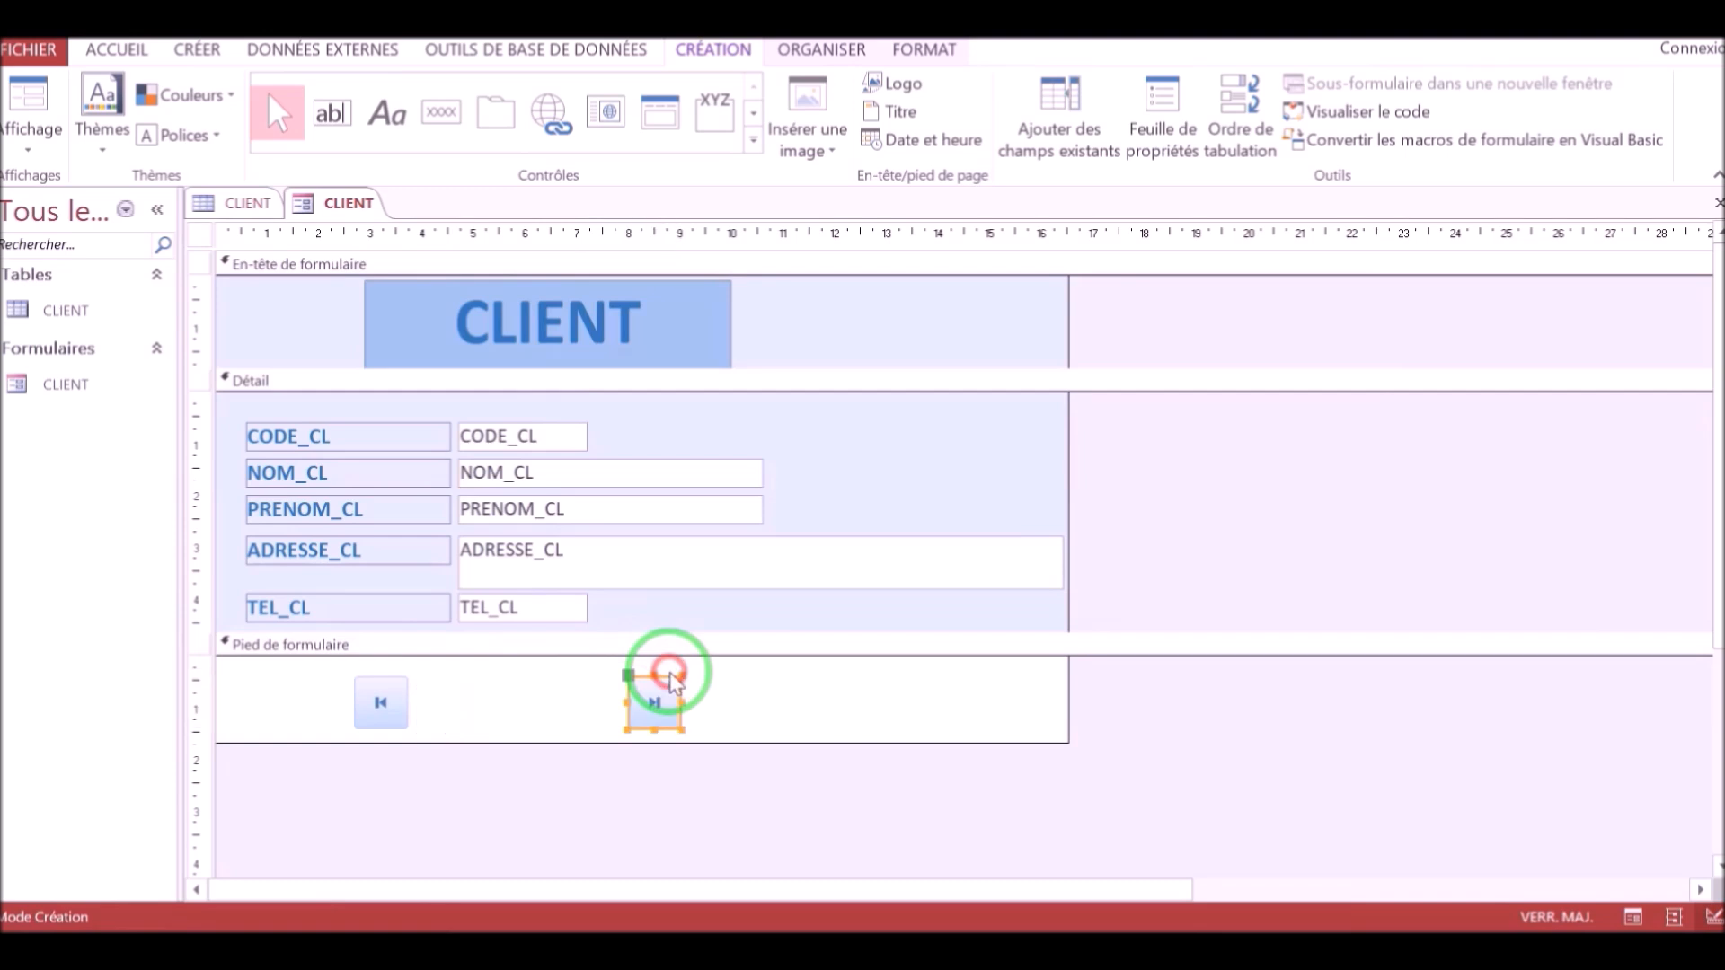
Add a footer command button that moves to the previous record, placed after the first-record button.
left_click(441, 110)
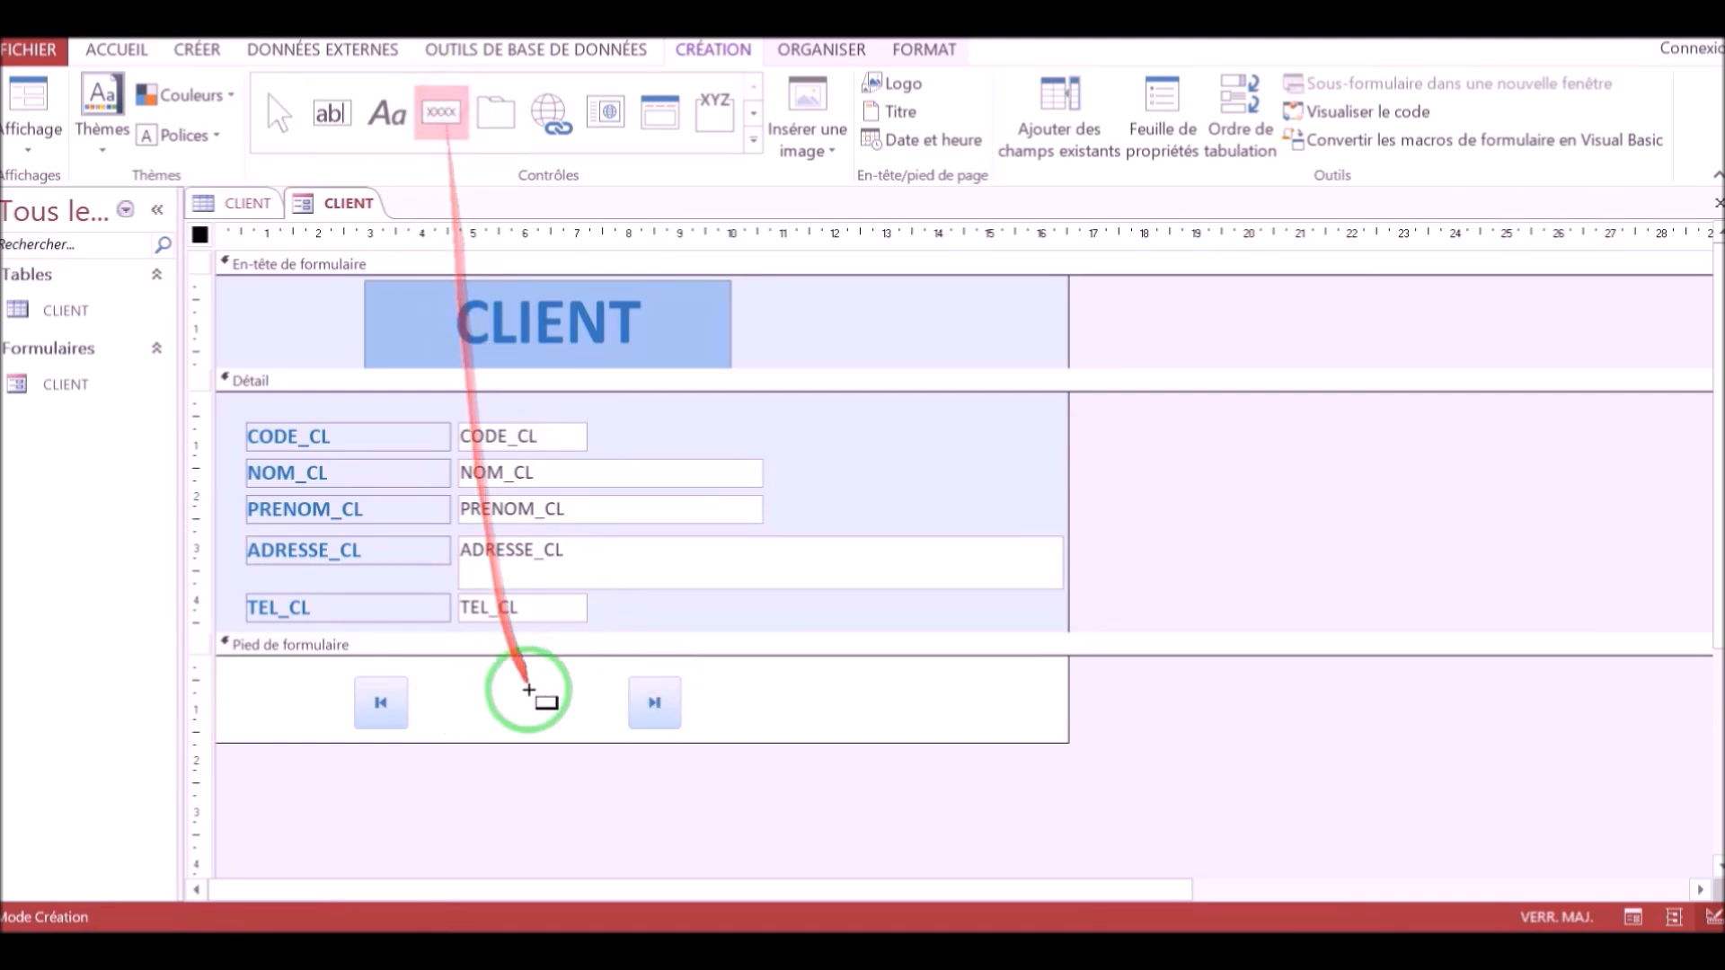
left_click_drag(425, 683, 500, 732)
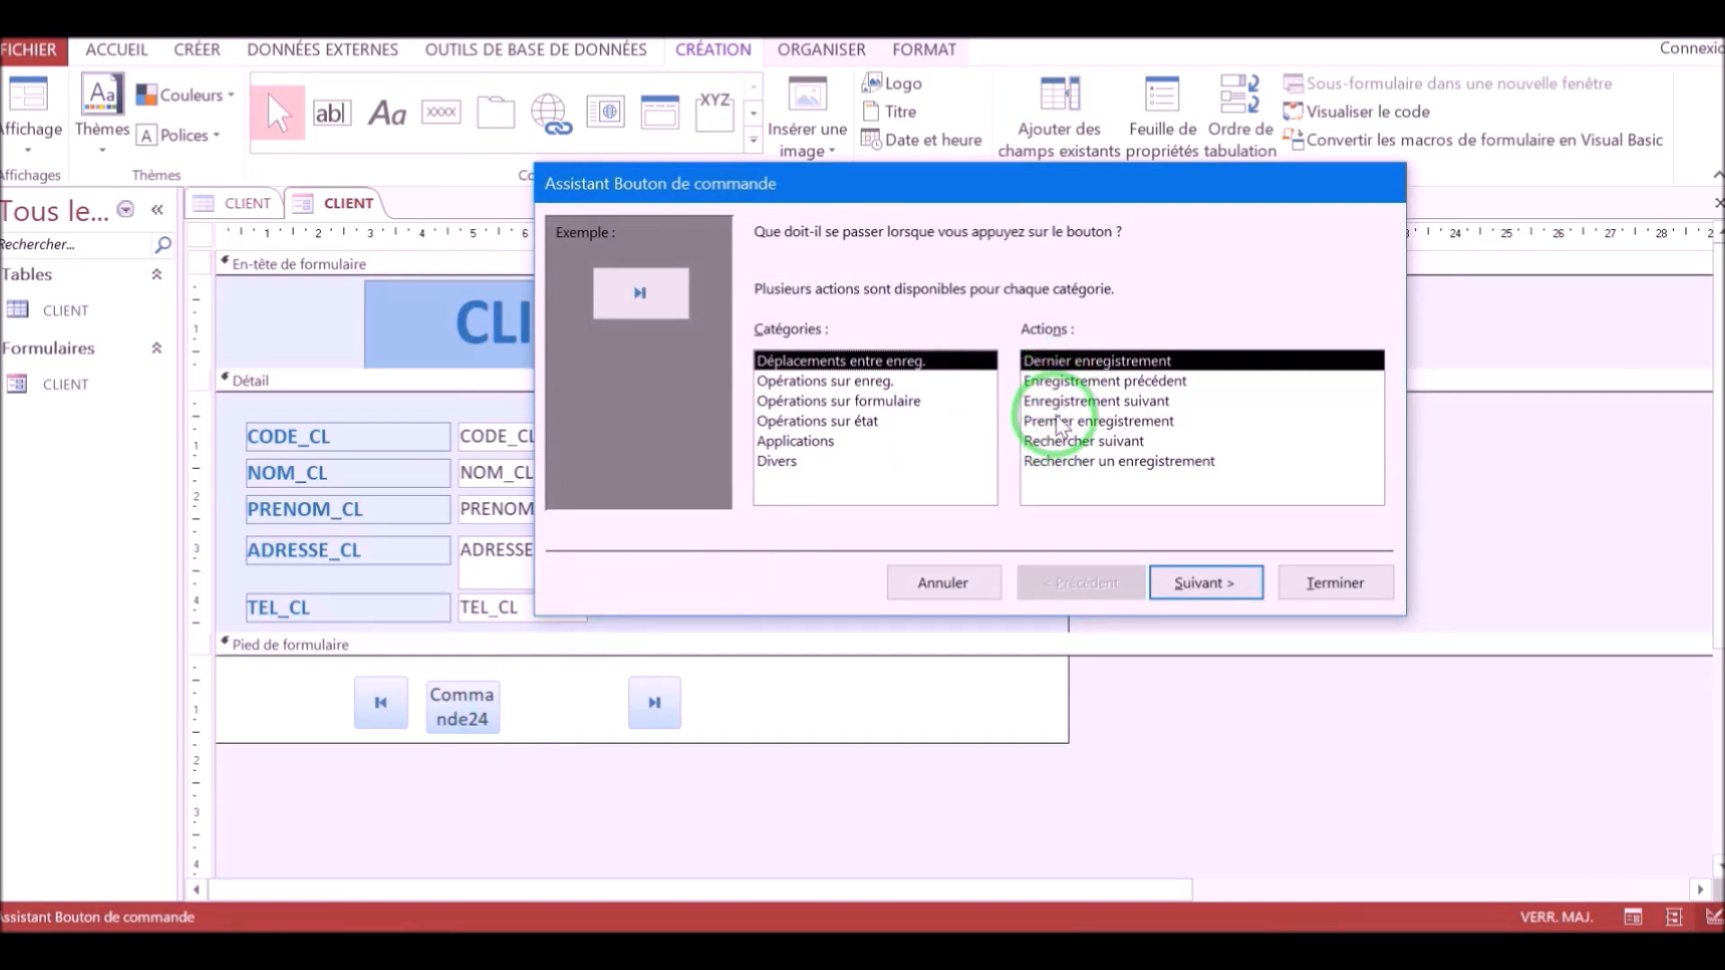
left_click(1056, 384)
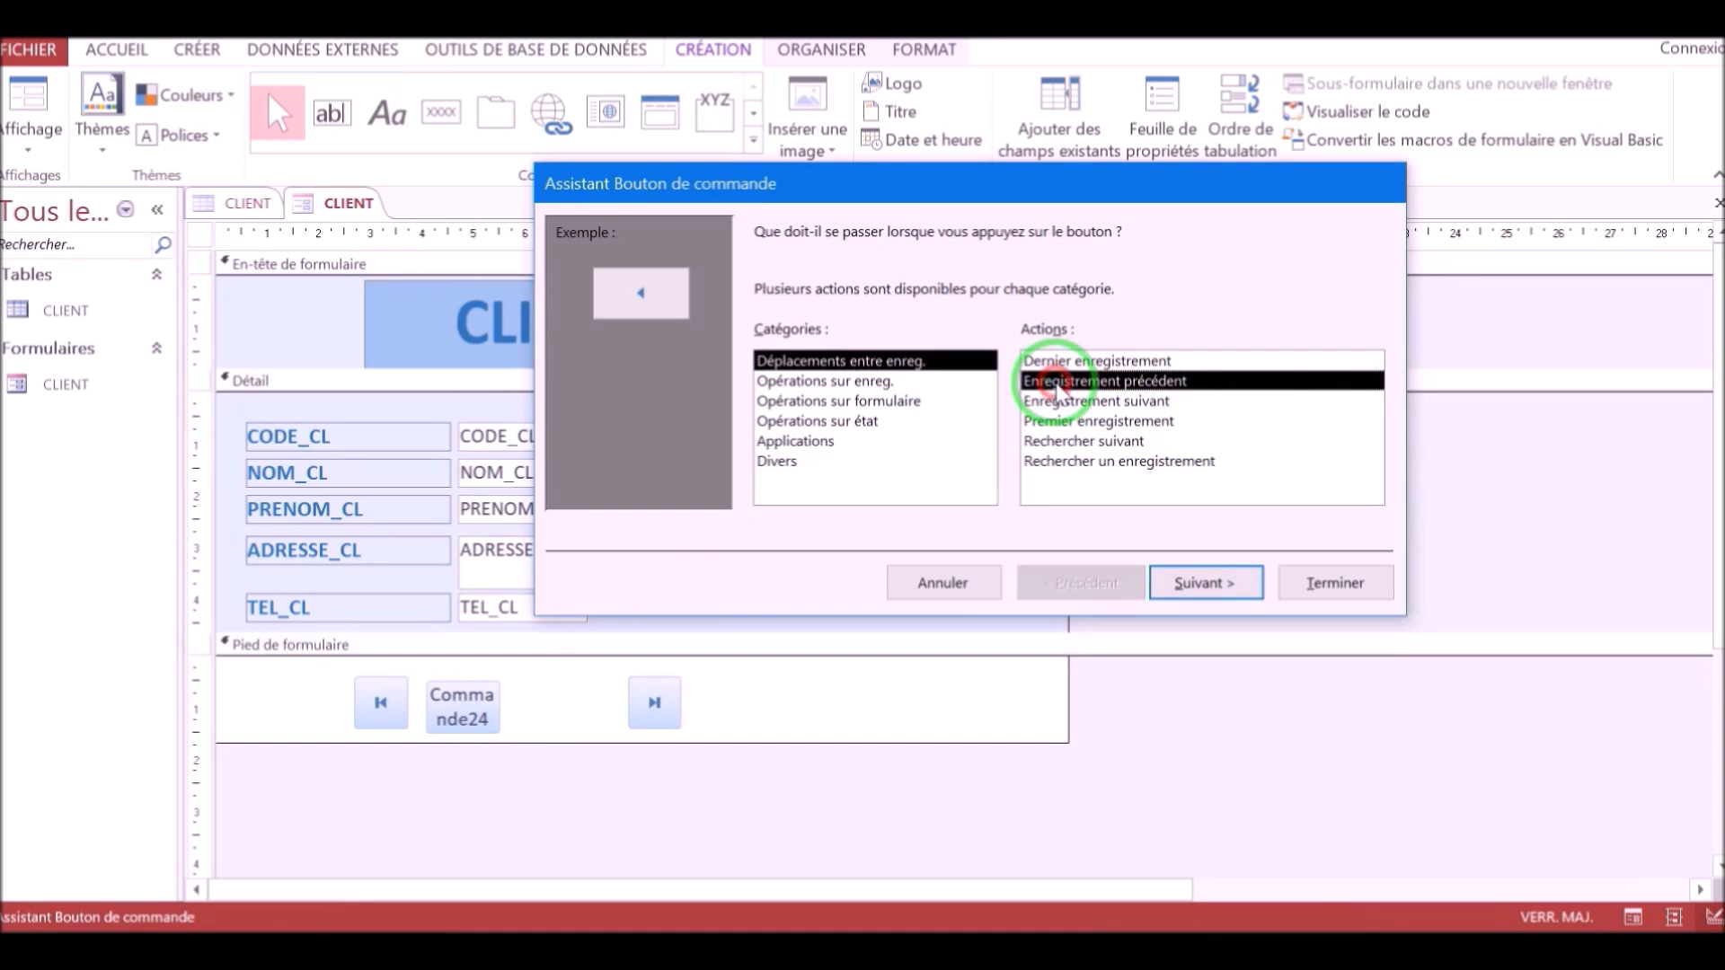
left_click(1333, 584)
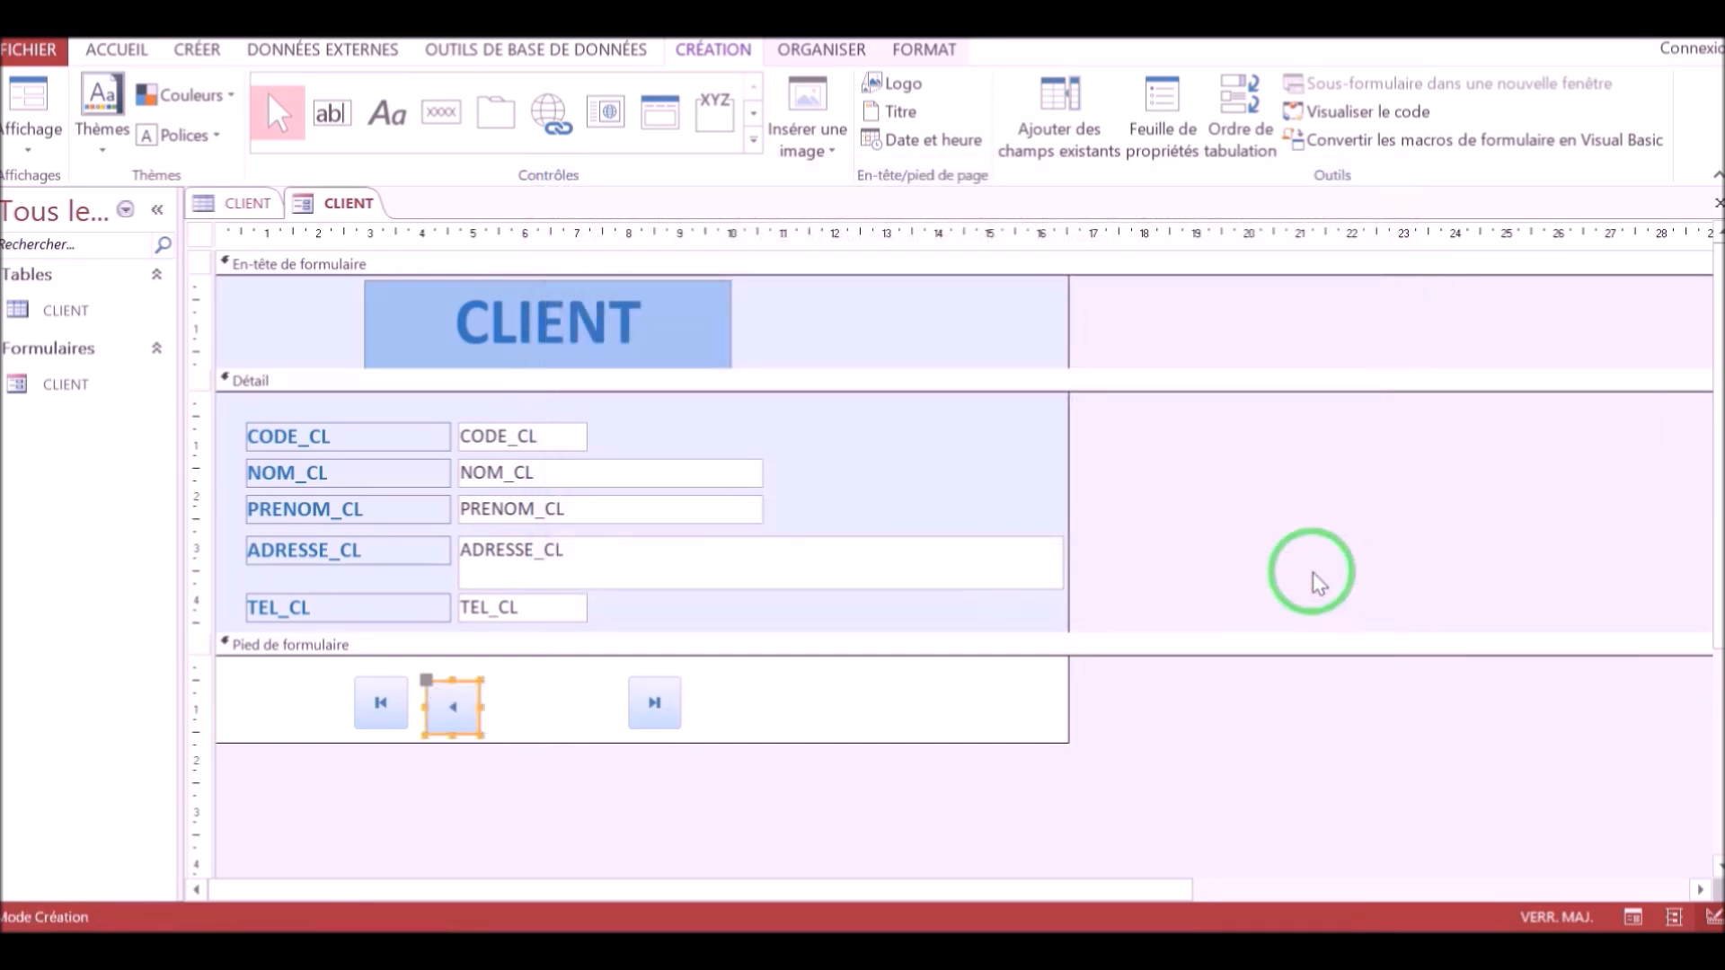
Add another footer command button that moves to the next record, placed before the last-record button.
left_click(457, 122)
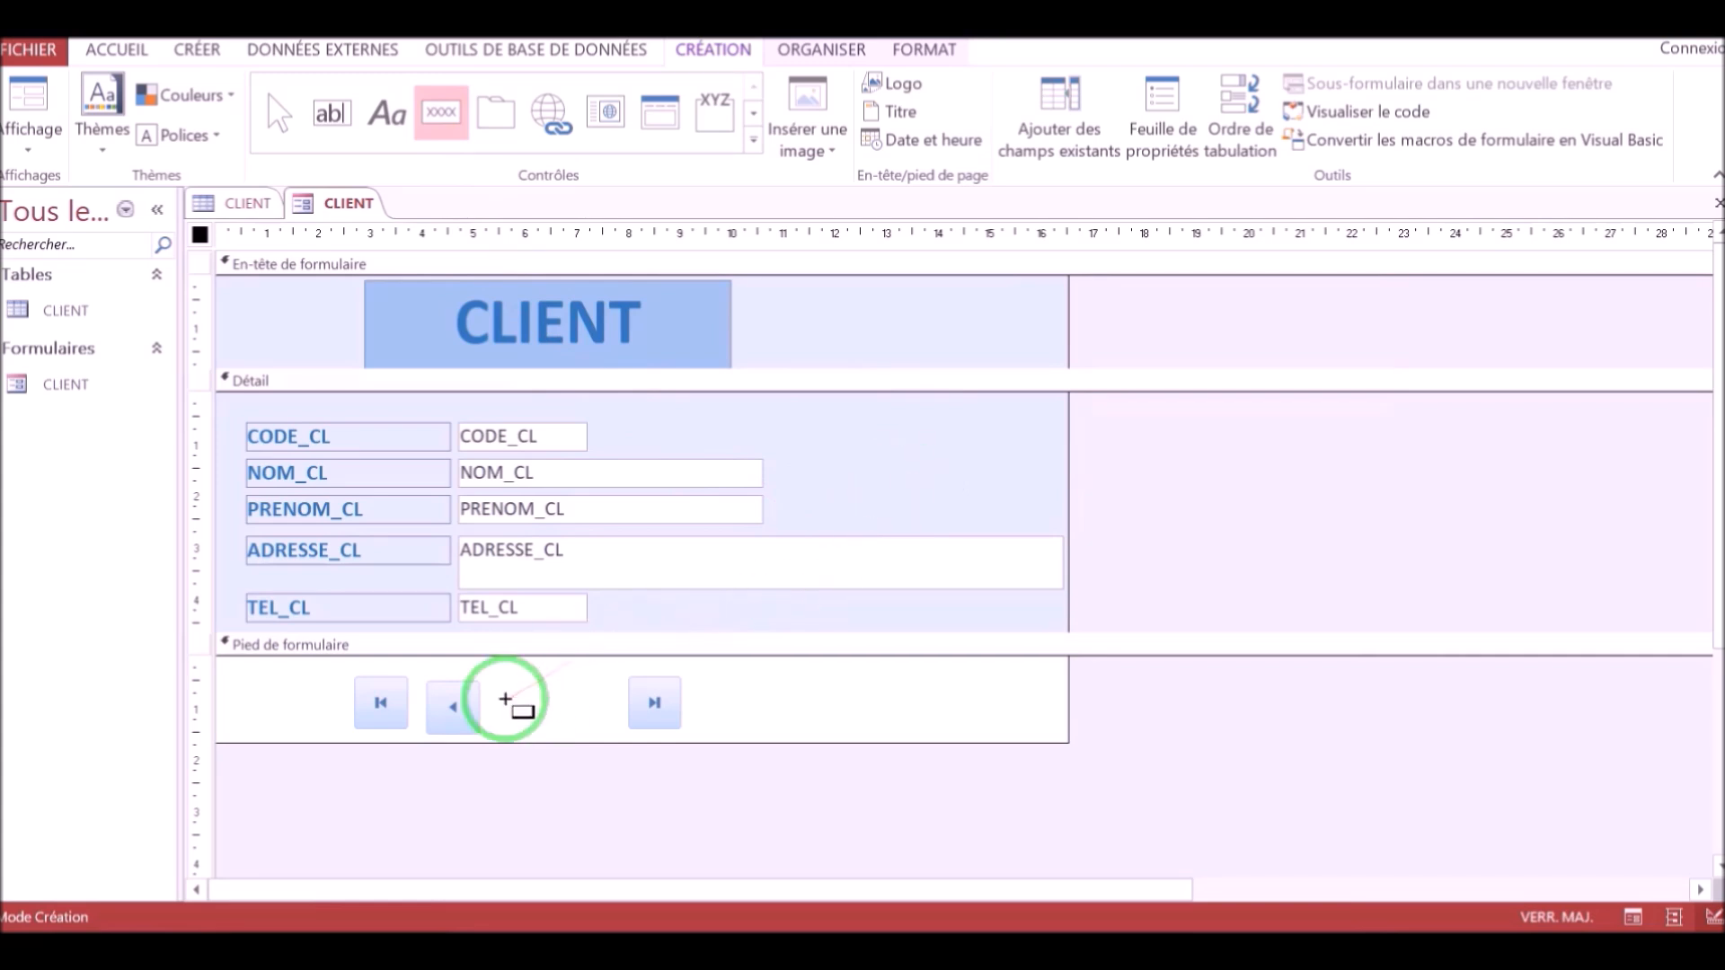
left_click_drag(517, 683, 587, 732)
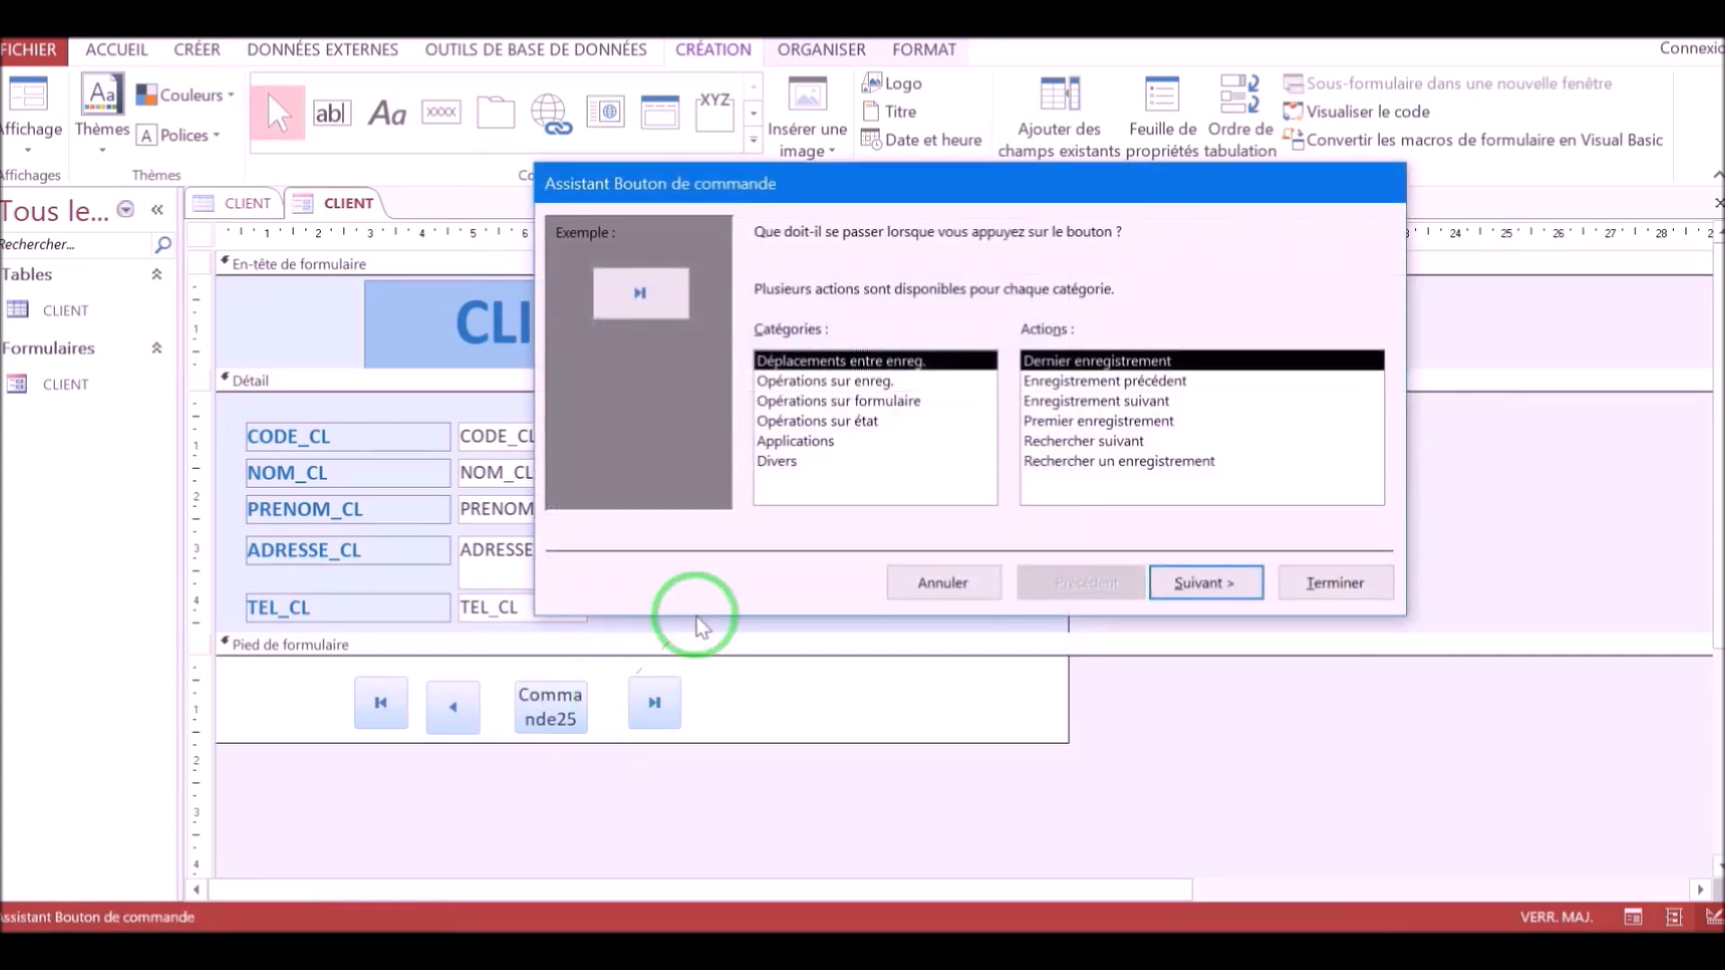
left_click(1089, 382)
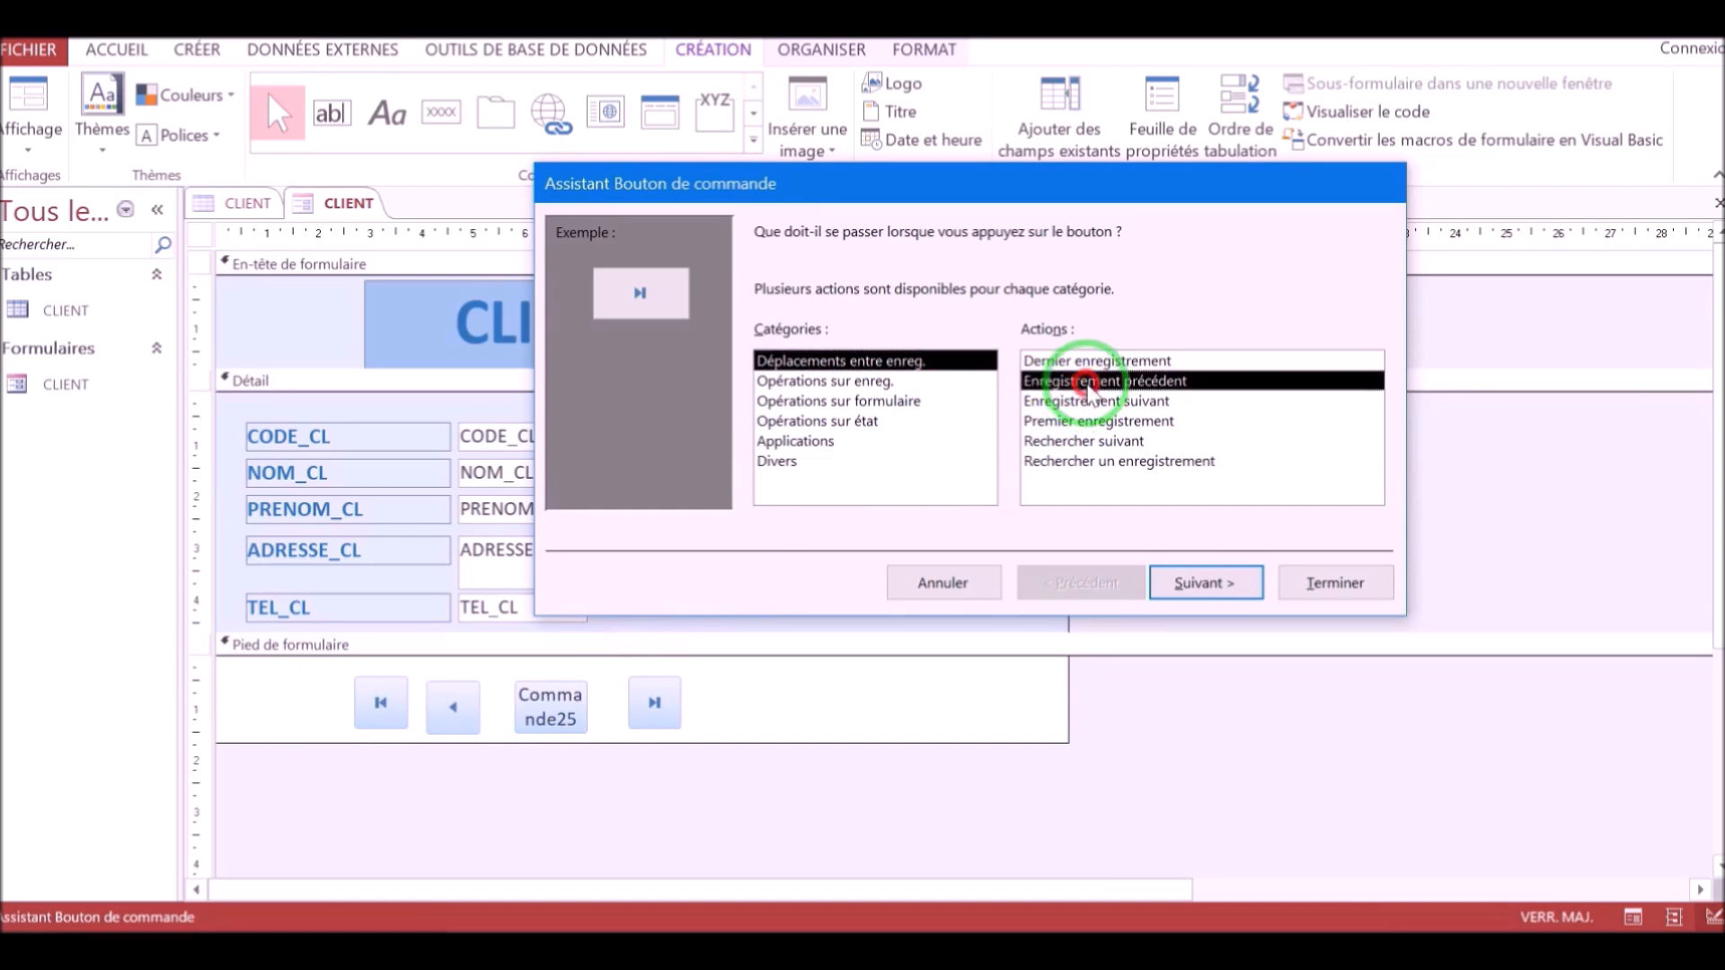
left_click(1086, 403)
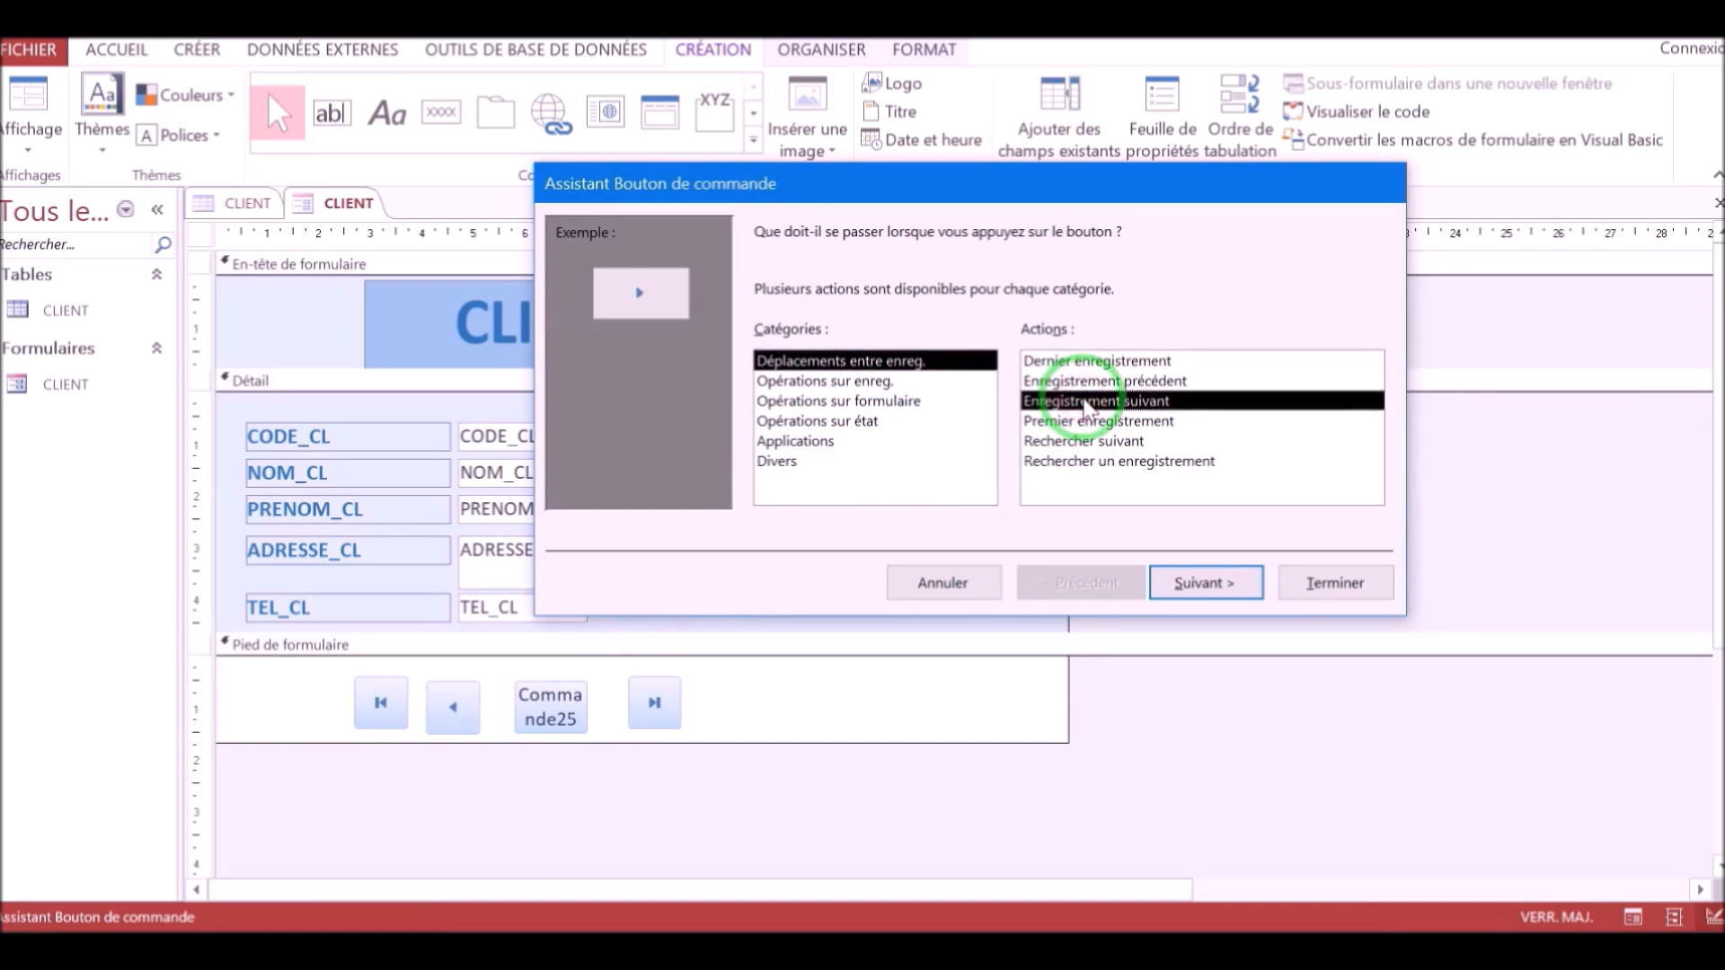
left_click(1316, 582)
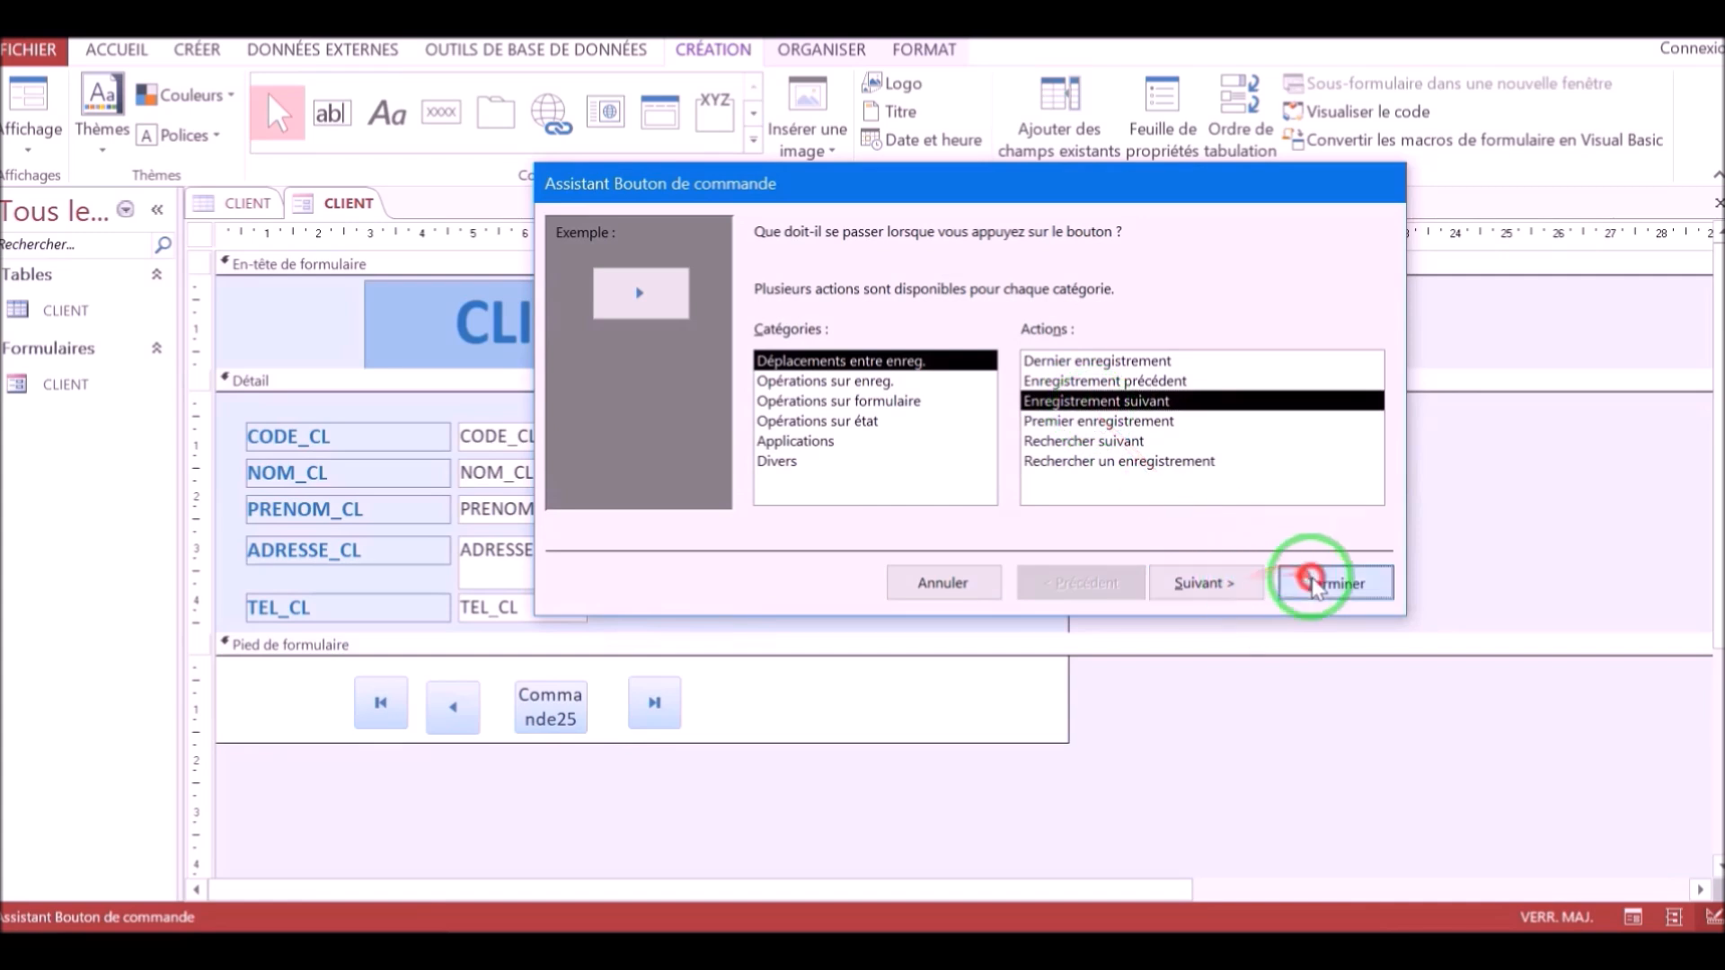
Enlarge the form footer and add a second-row command button that adds a new record.
left_click_drag(796, 742, 771, 835)
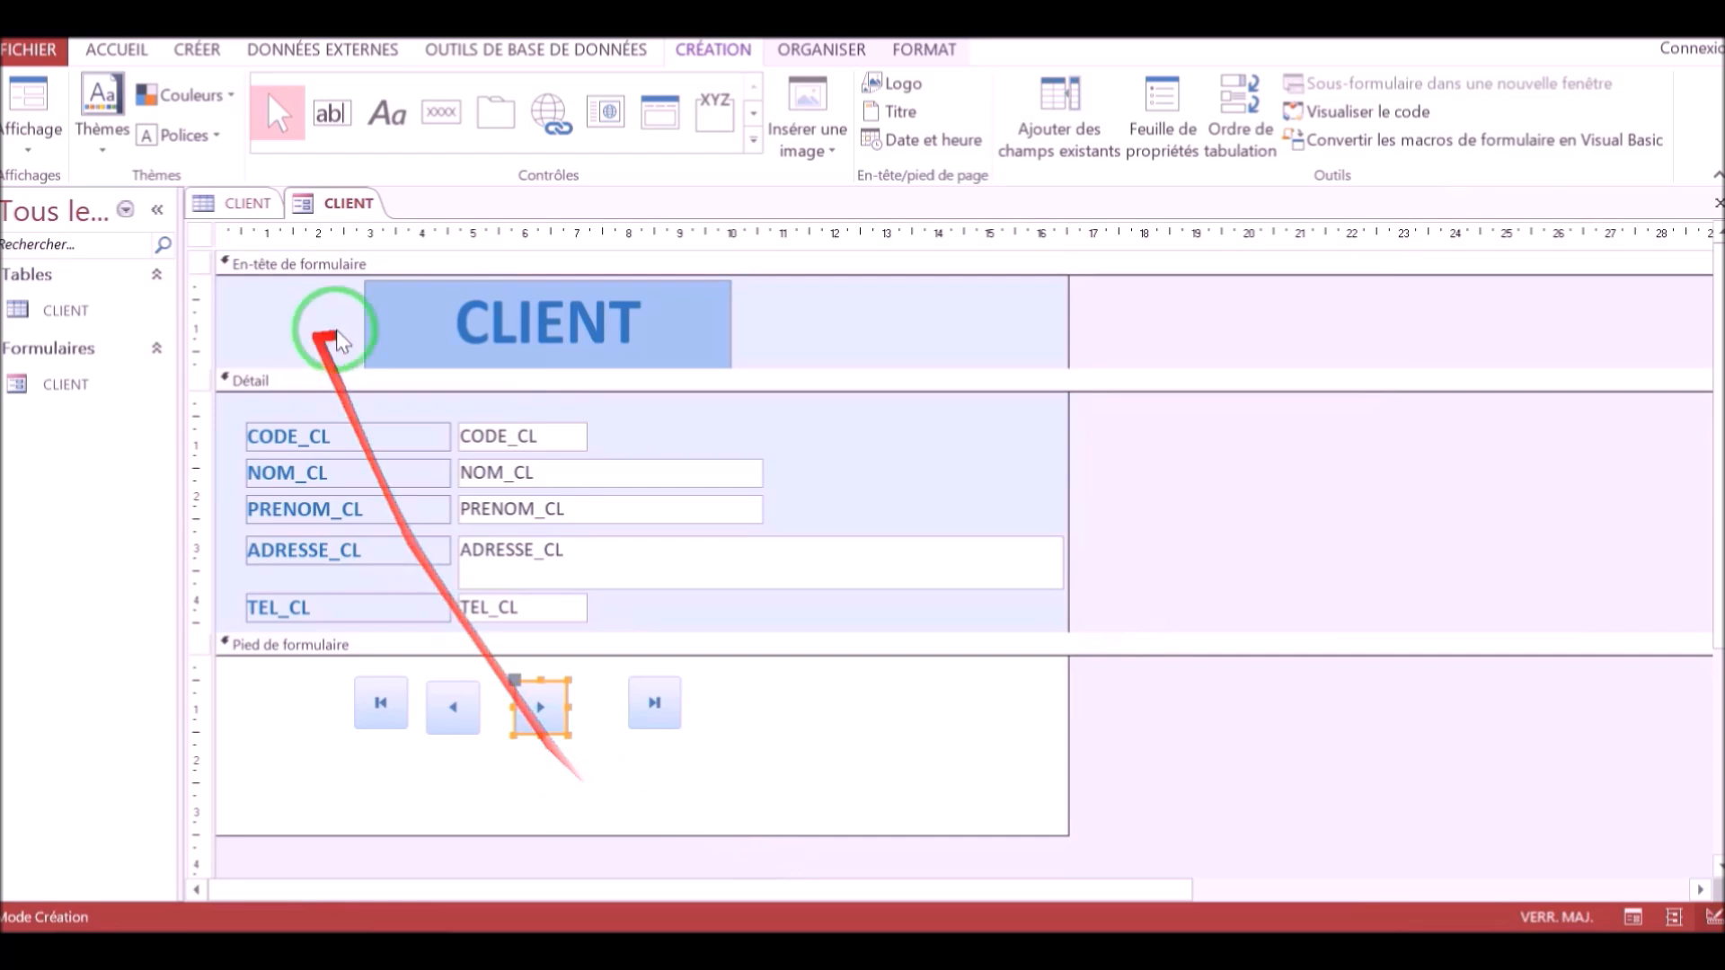
left_click(440, 112)
mouse_move(323, 757)
left_mouse_down()
mouse_move(384, 770)
mouse_move(402, 811)
left_mouse_up()
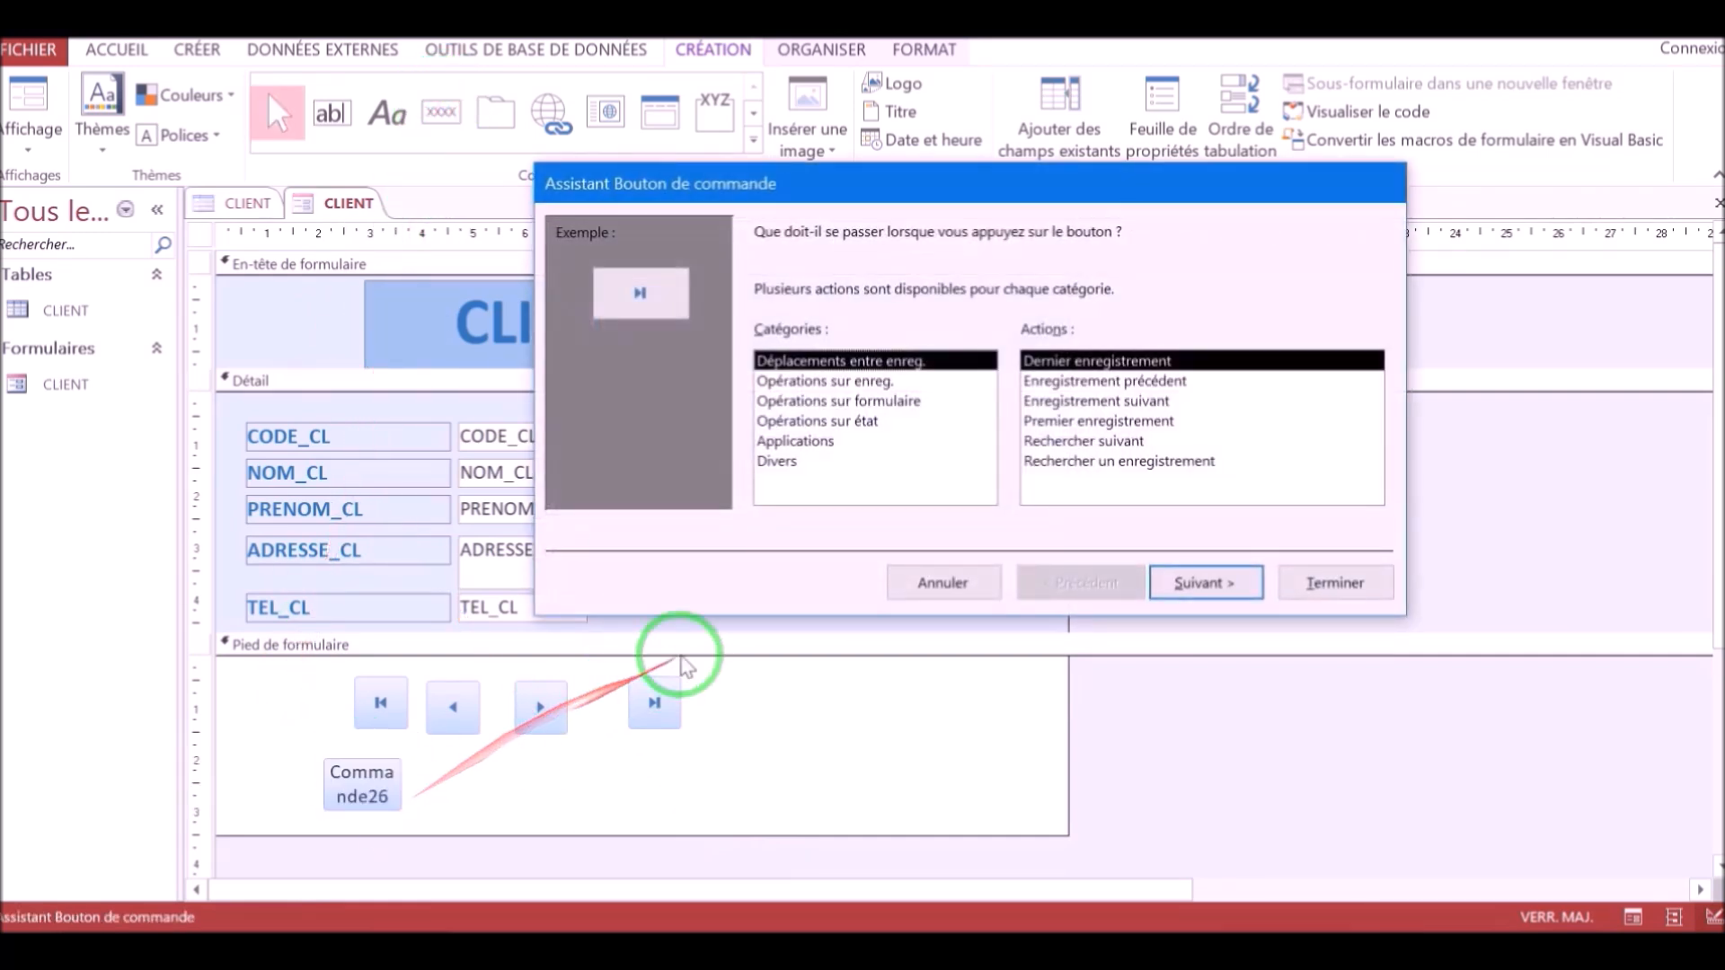
left_click(824, 383)
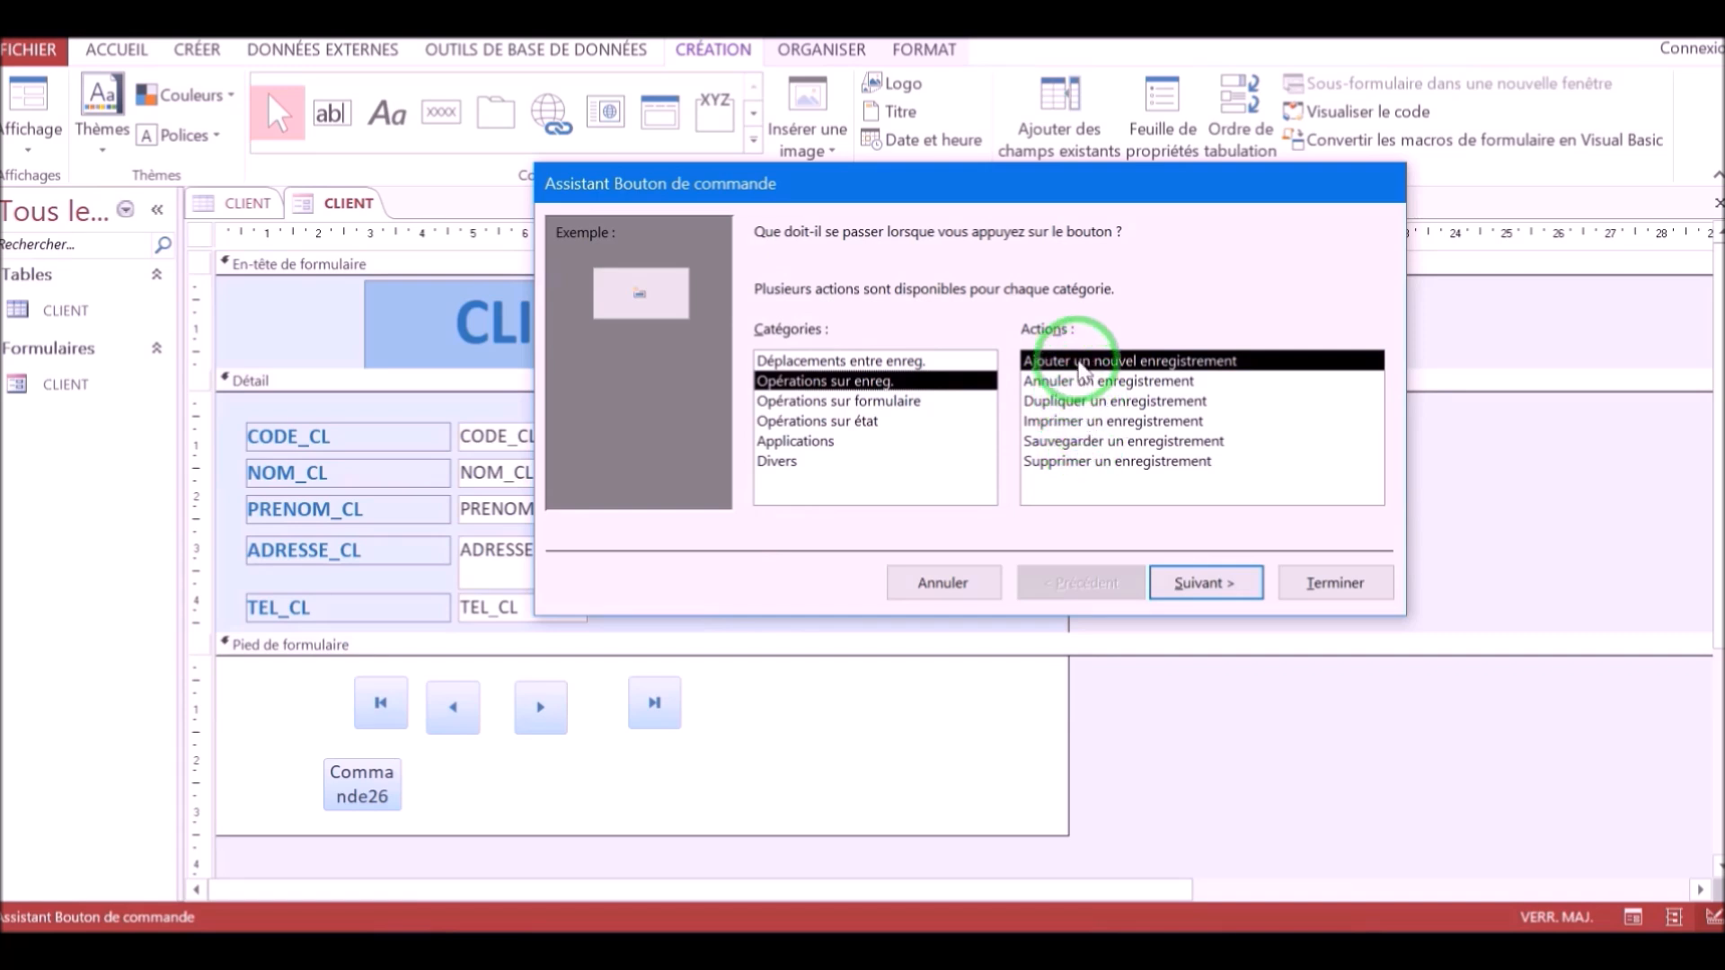
left_click(1328, 584)
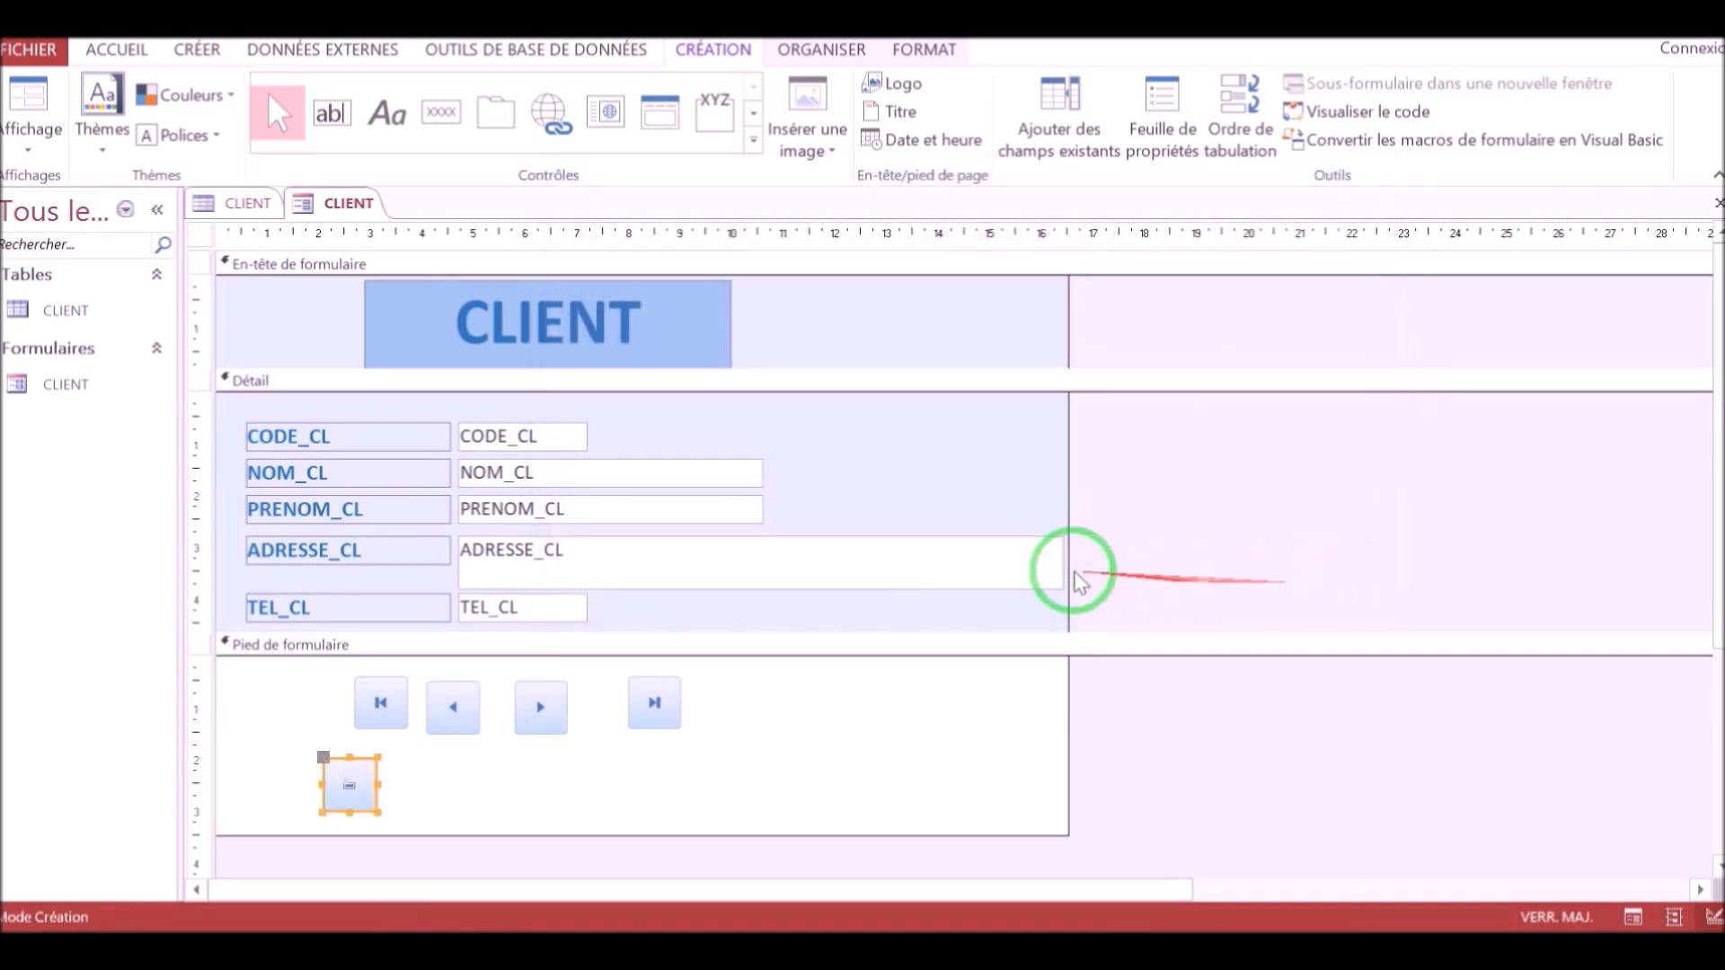
Add a footer command button that prints the current record, using the Imprimante picture.
left_click(440, 112)
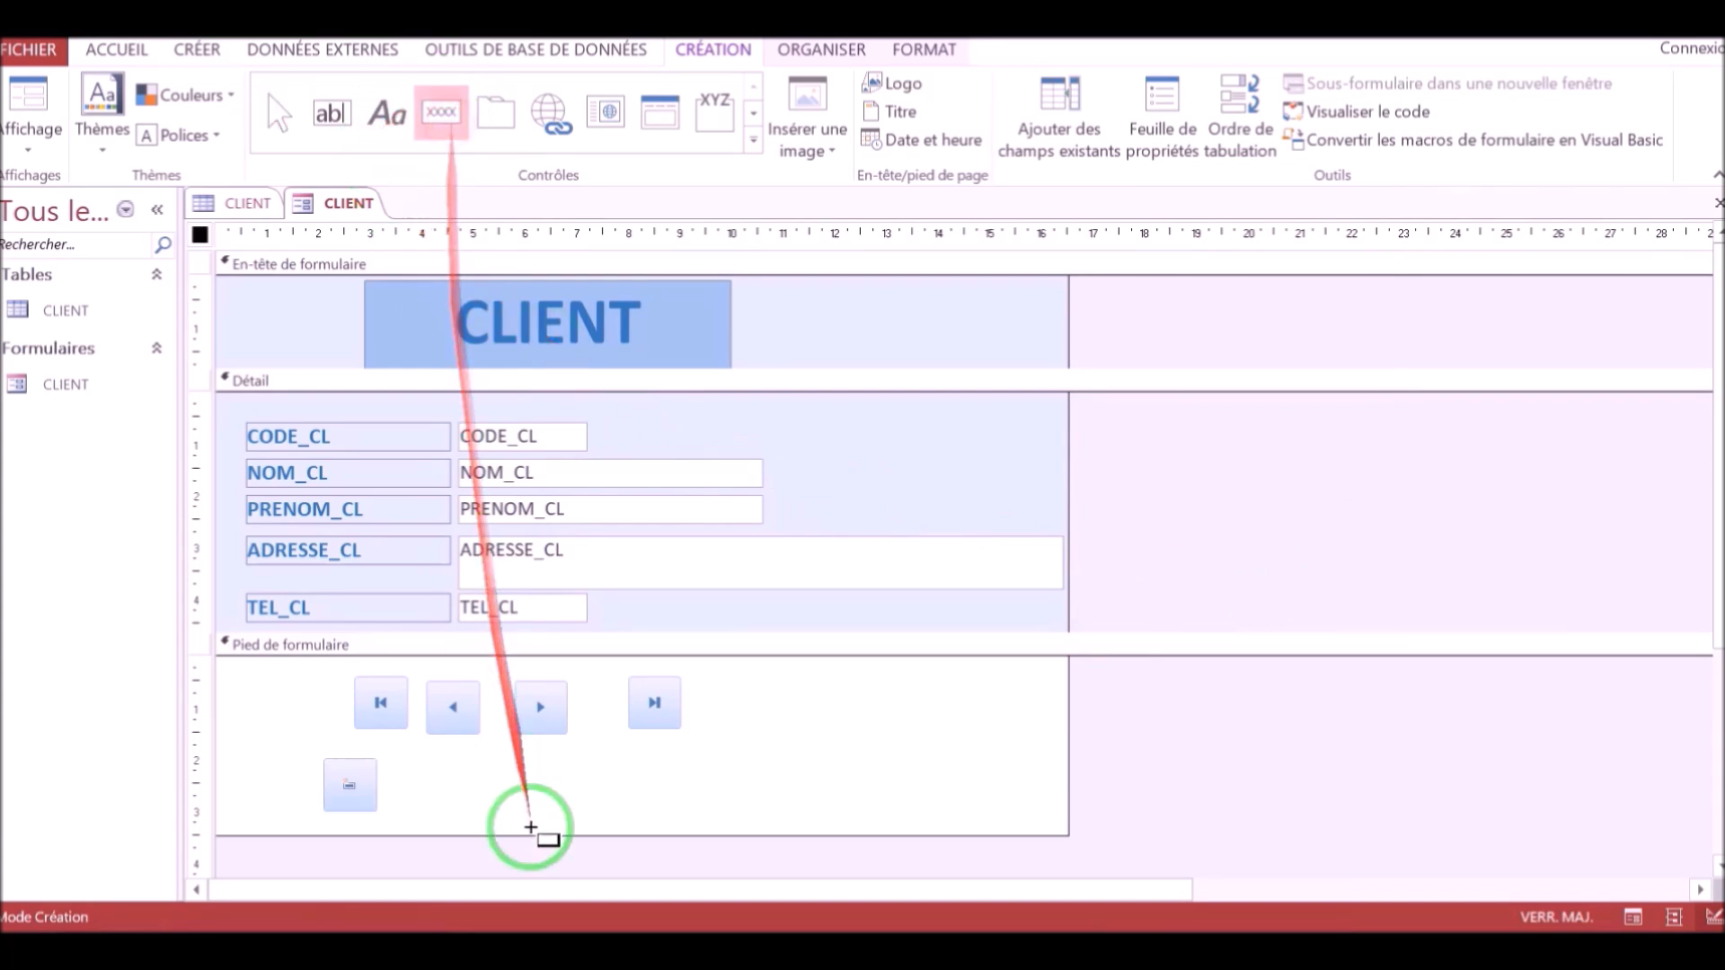
left_click_drag(447, 764, 527, 820)
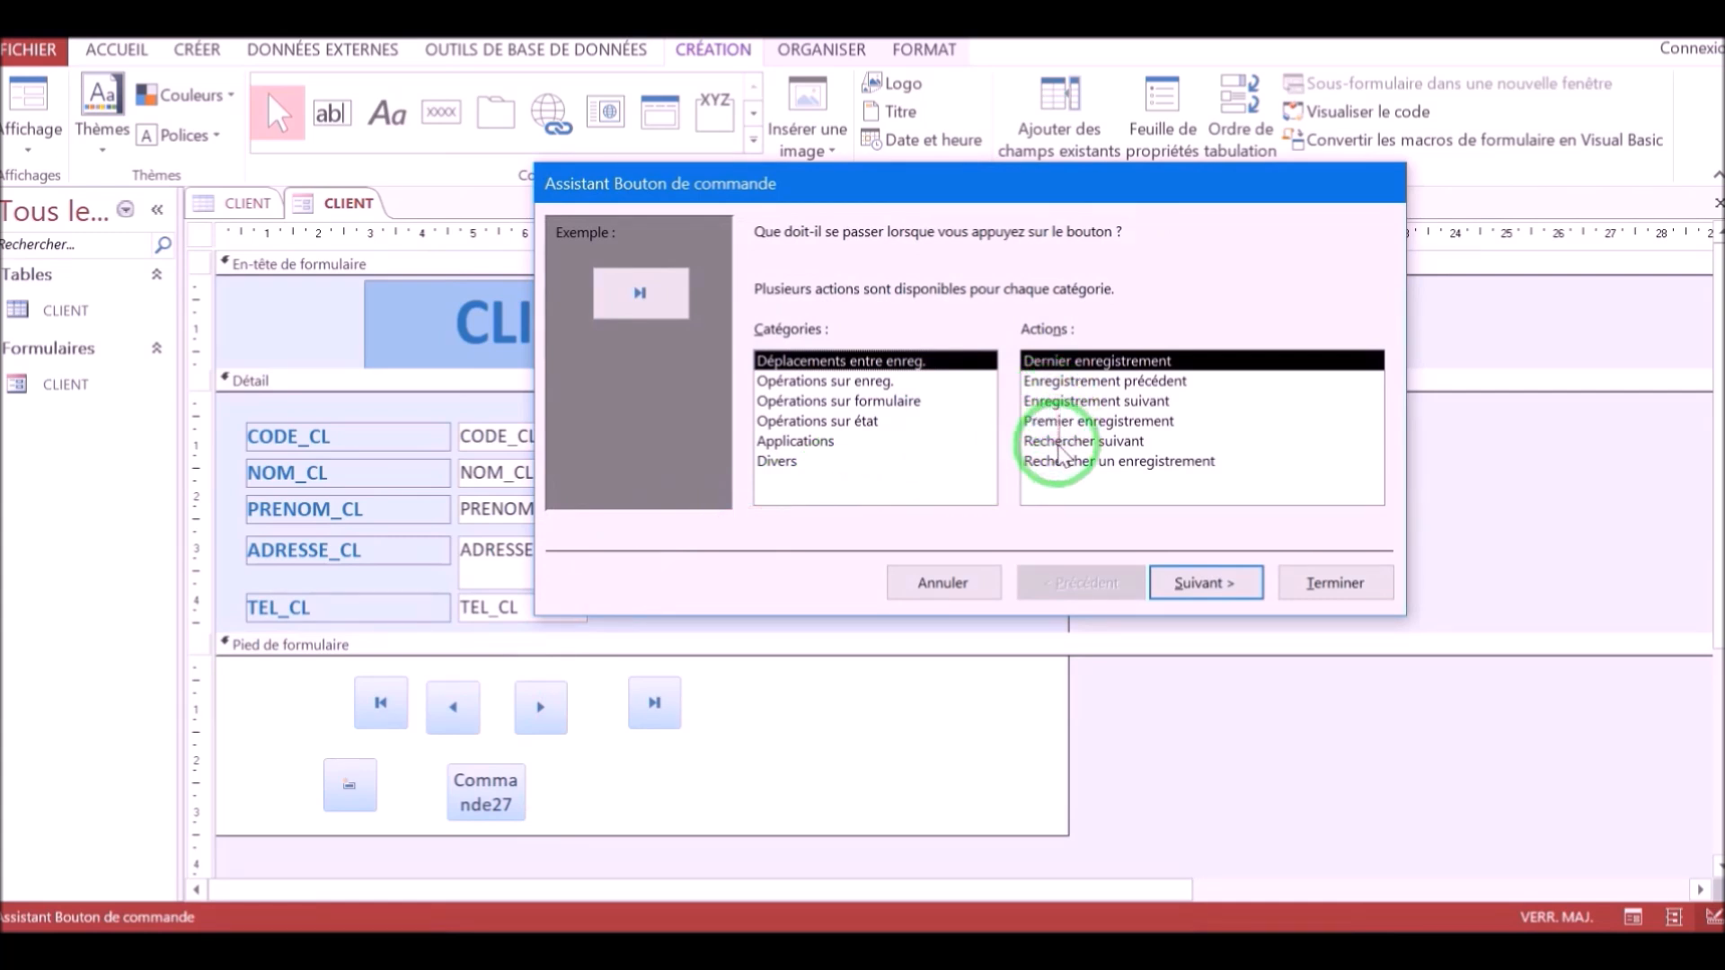
left_click(876, 382)
left_click(1074, 422)
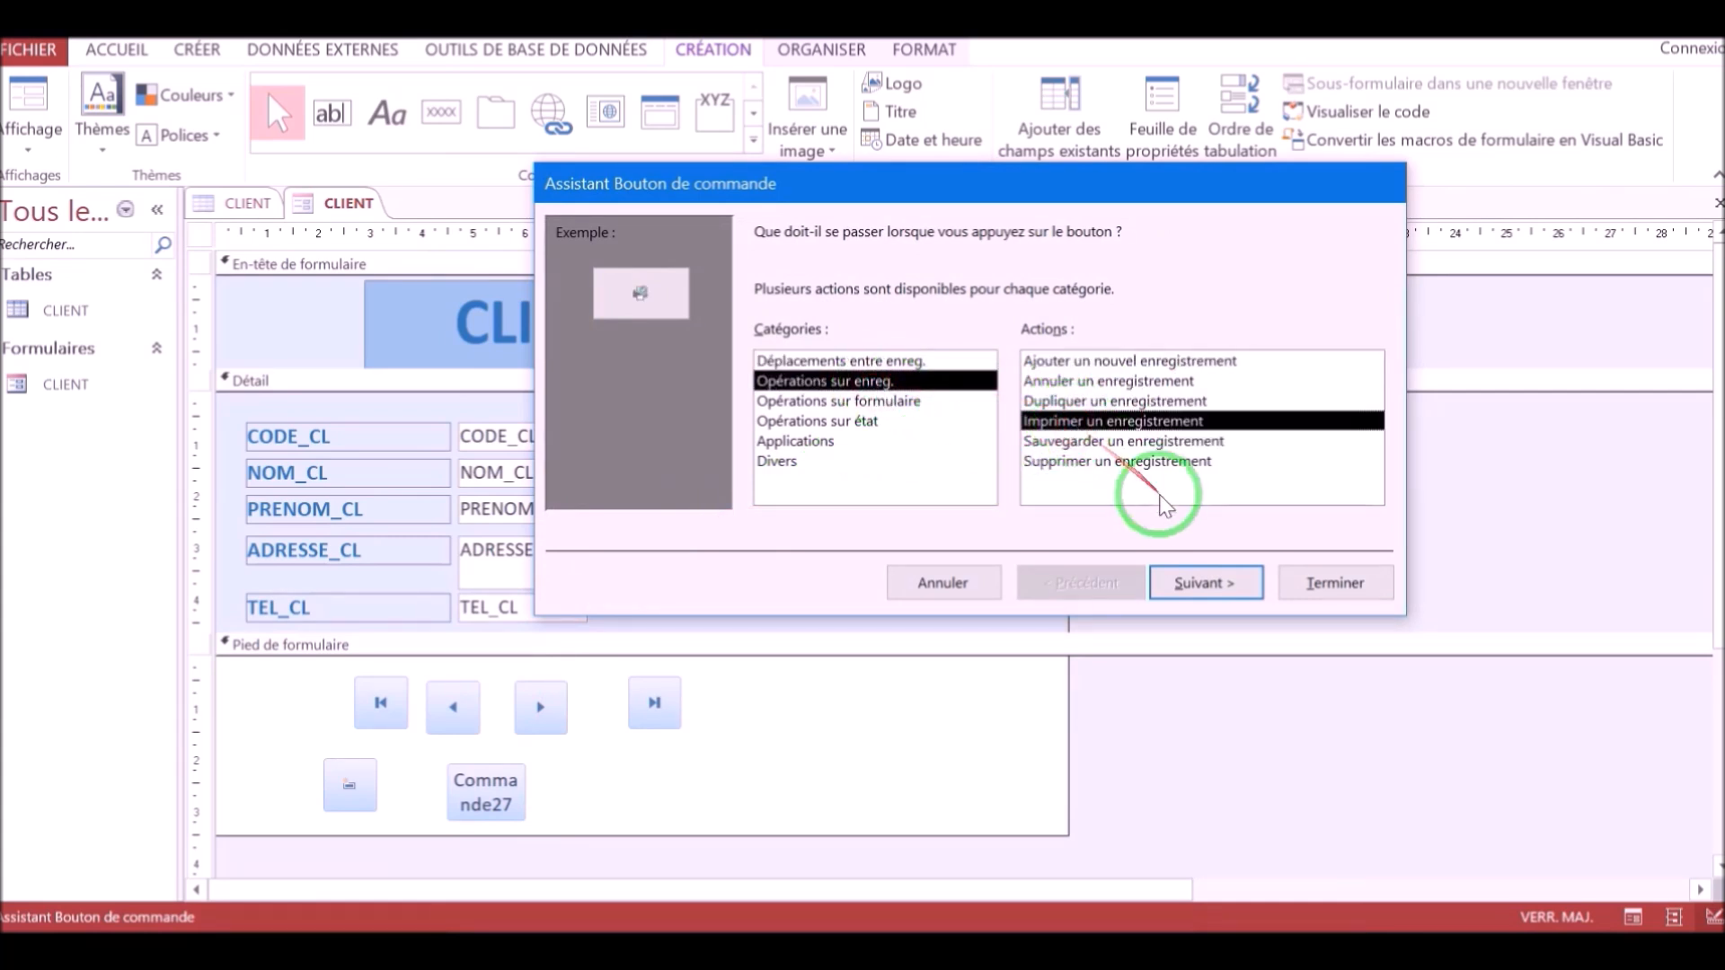
left_click(1184, 586)
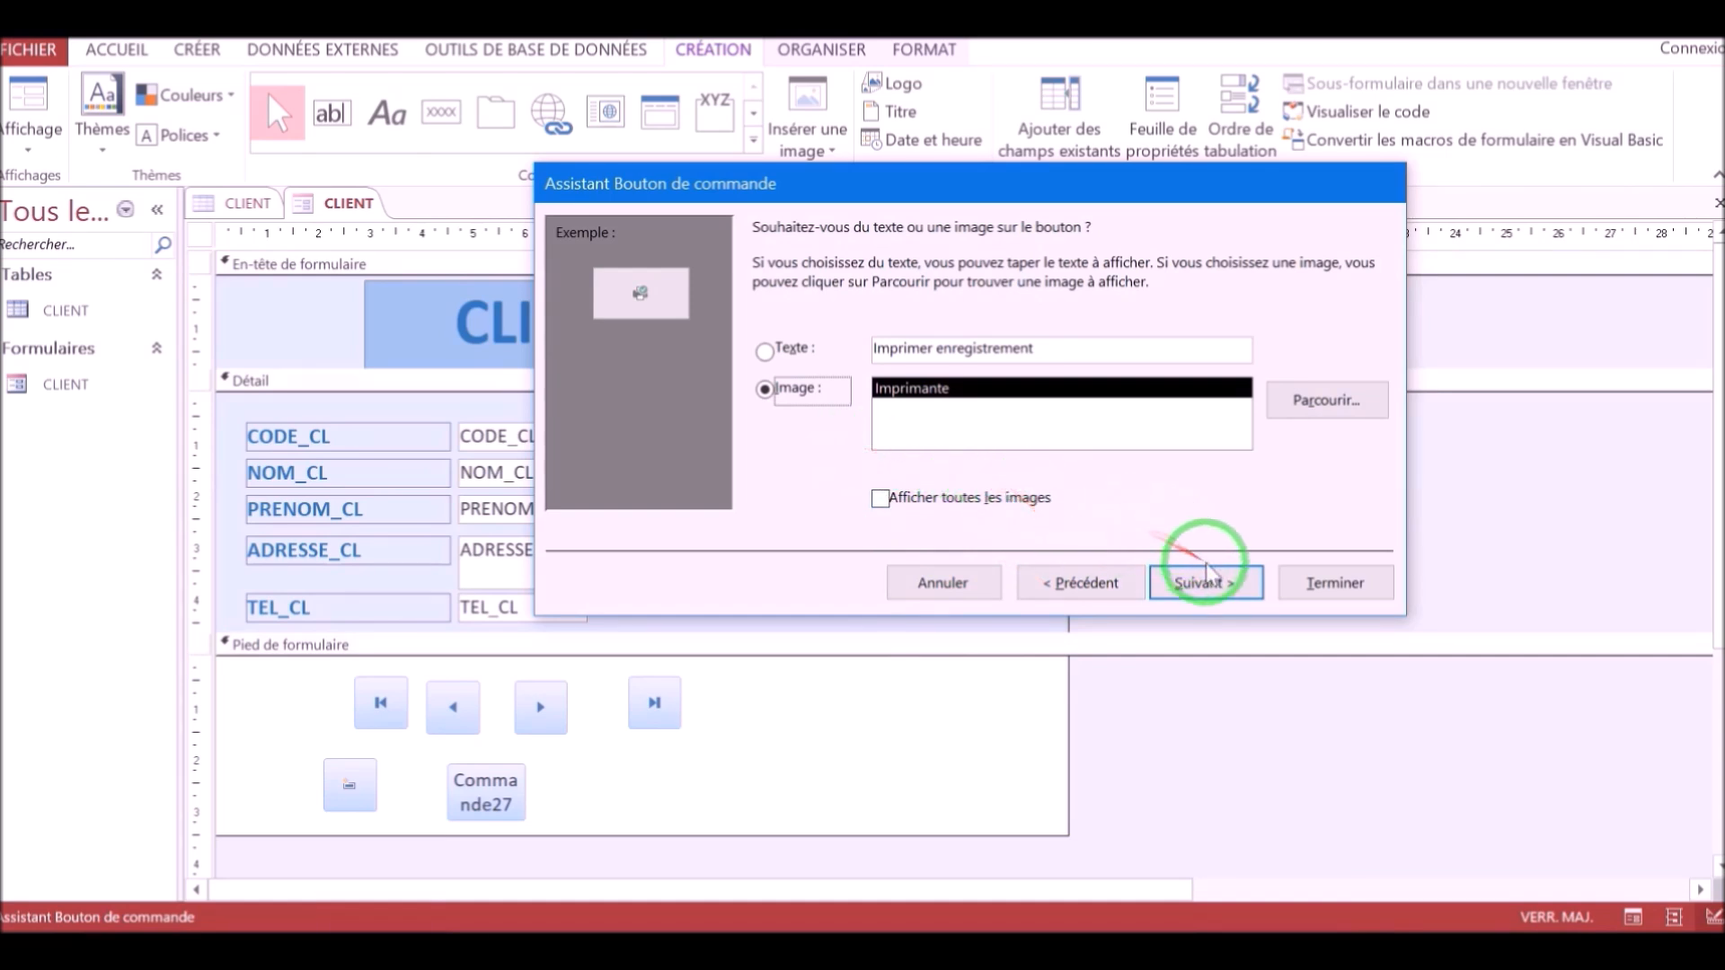
left_click(1298, 584)
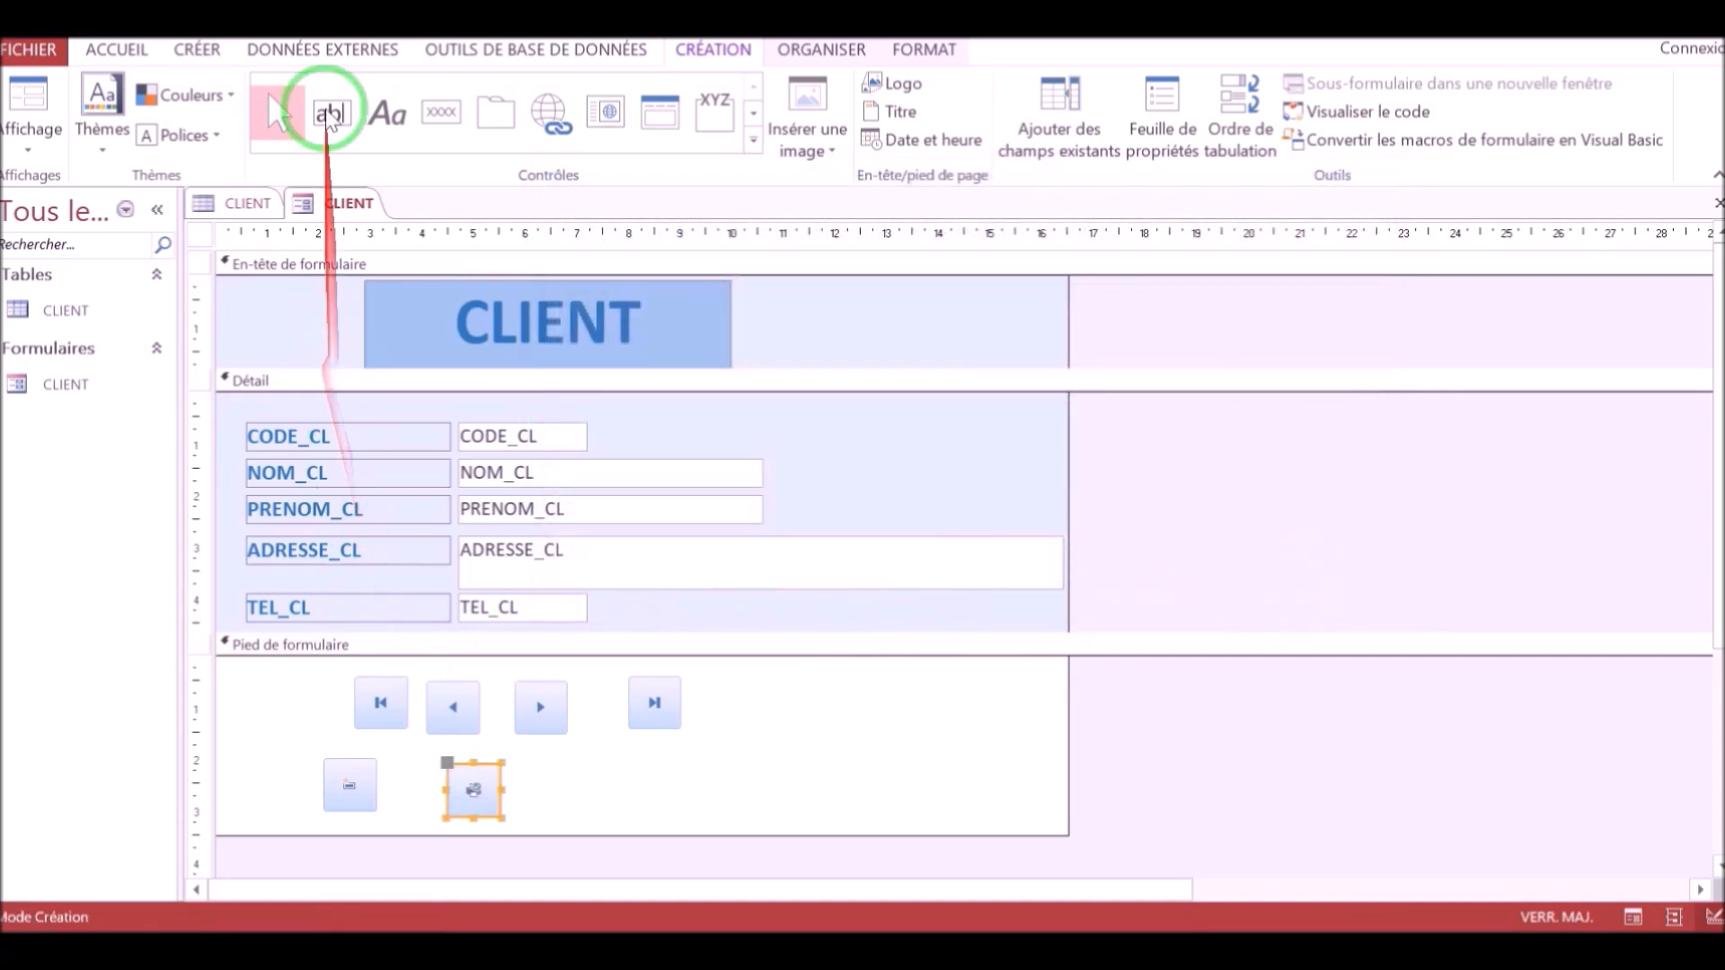
Add a footer command button that deletes the current record, next to the print button.
left_click(440, 111)
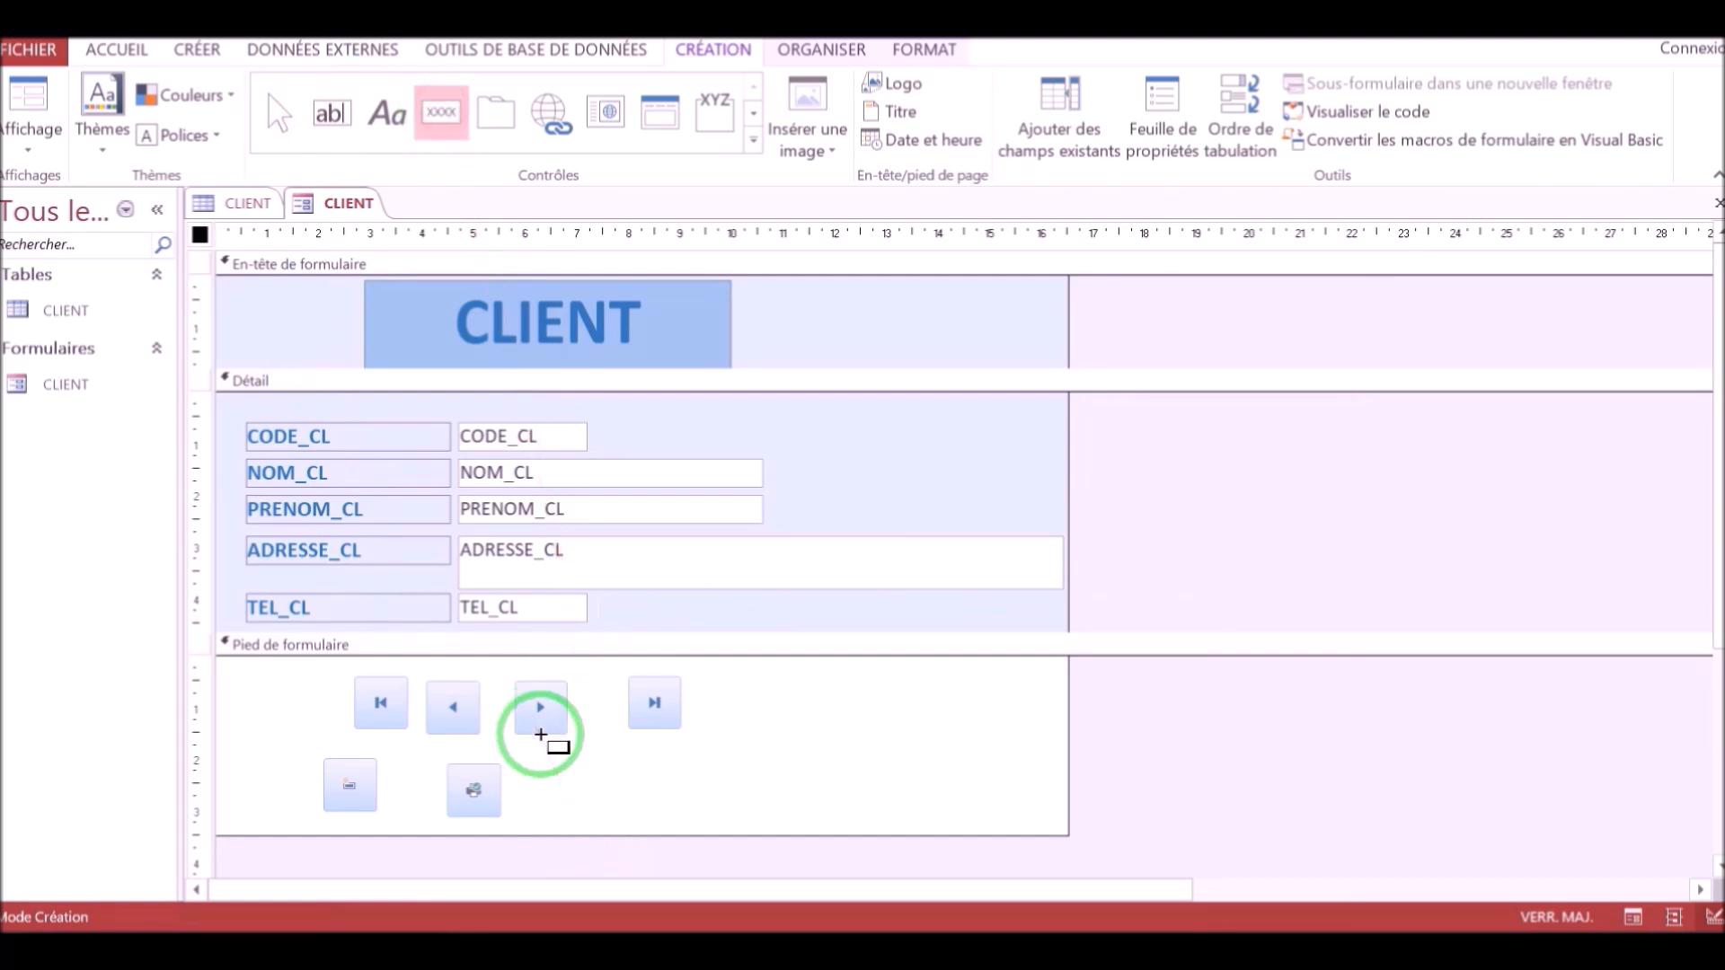
left_click_drag(548, 770, 617, 819)
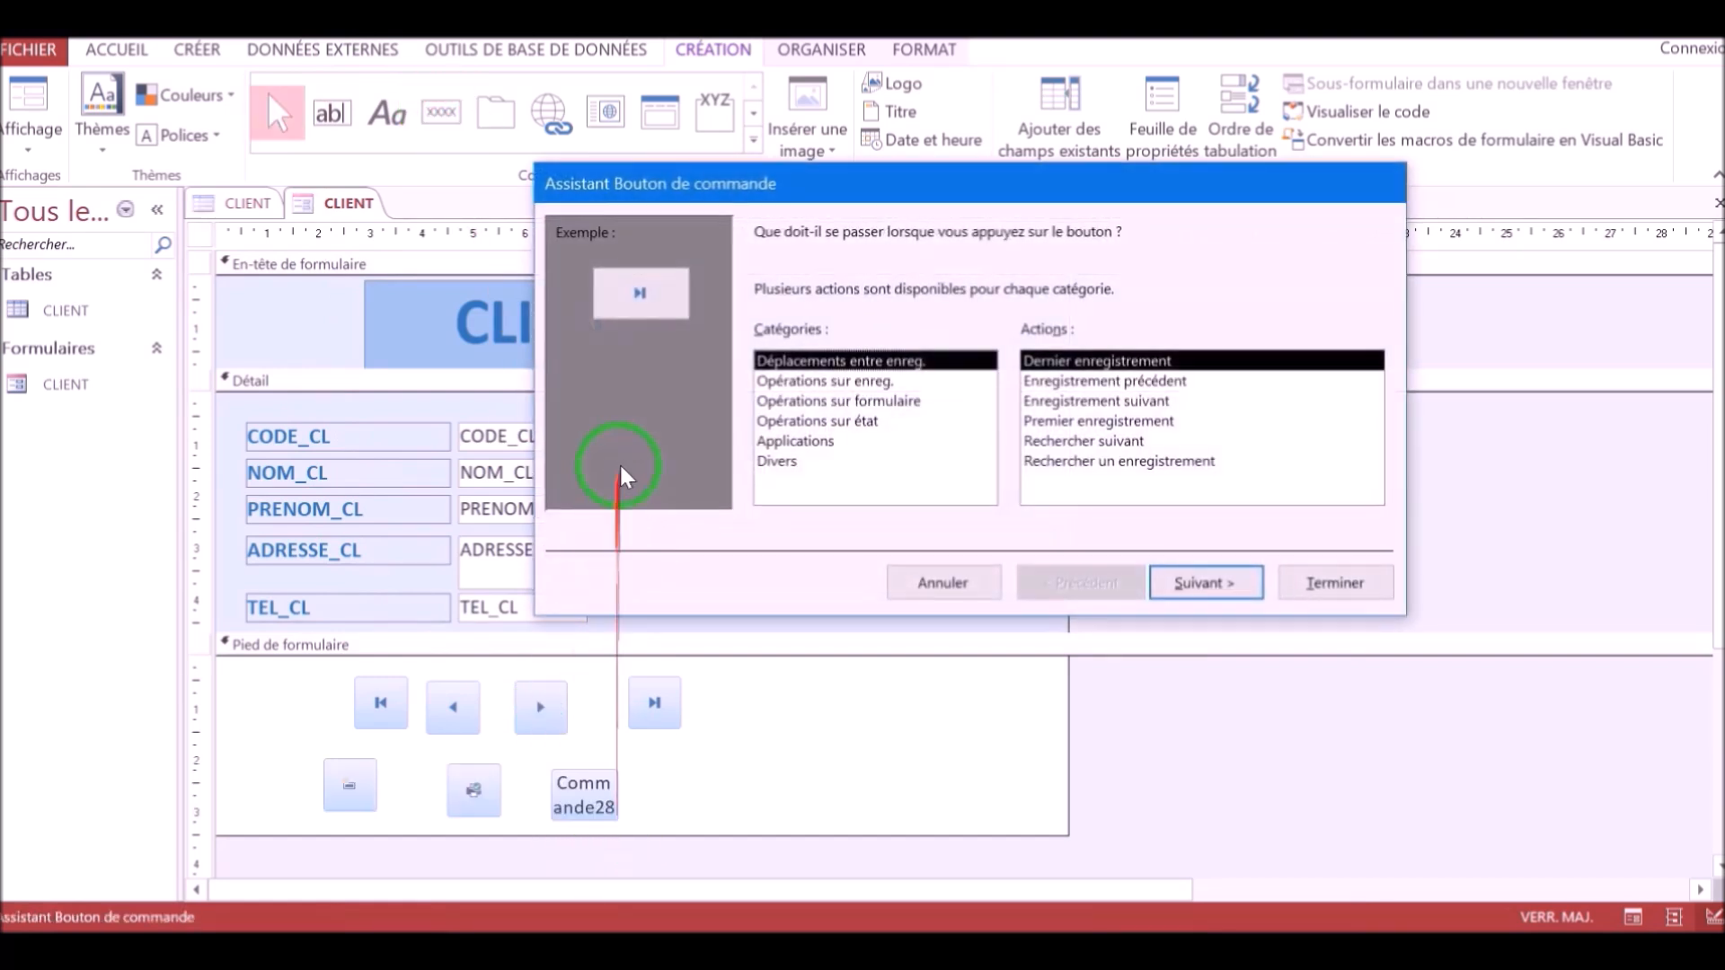
left_click(894, 381)
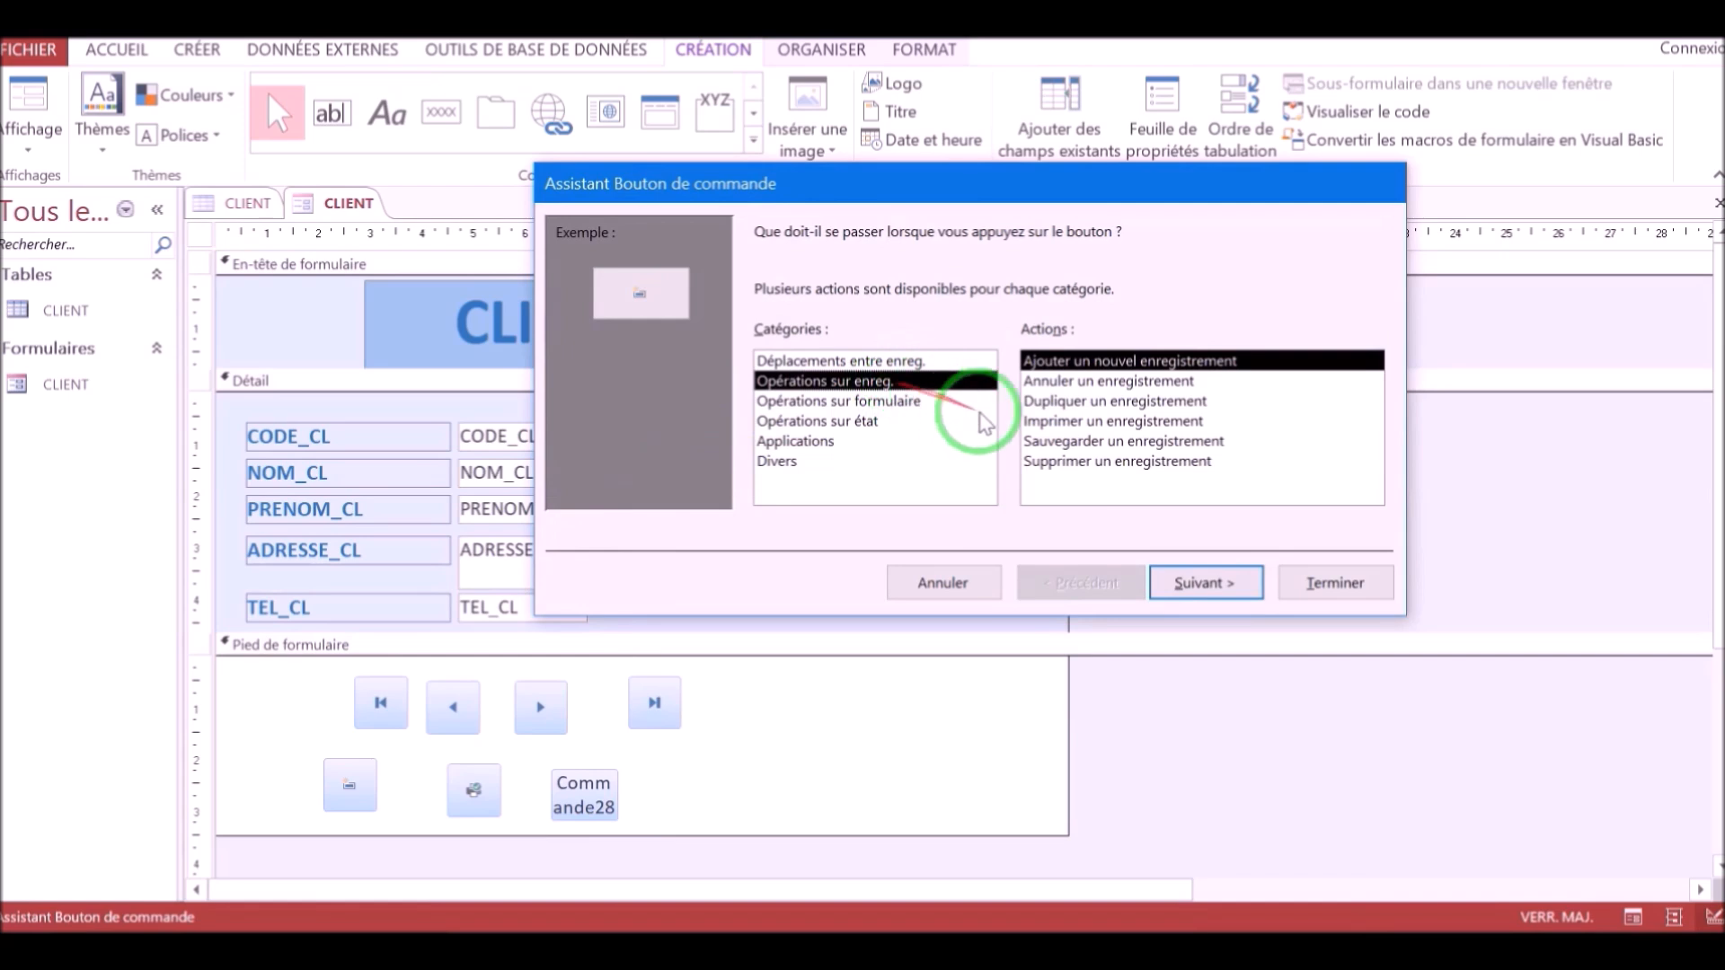
left_click(1076, 462)
left_click(1294, 585)
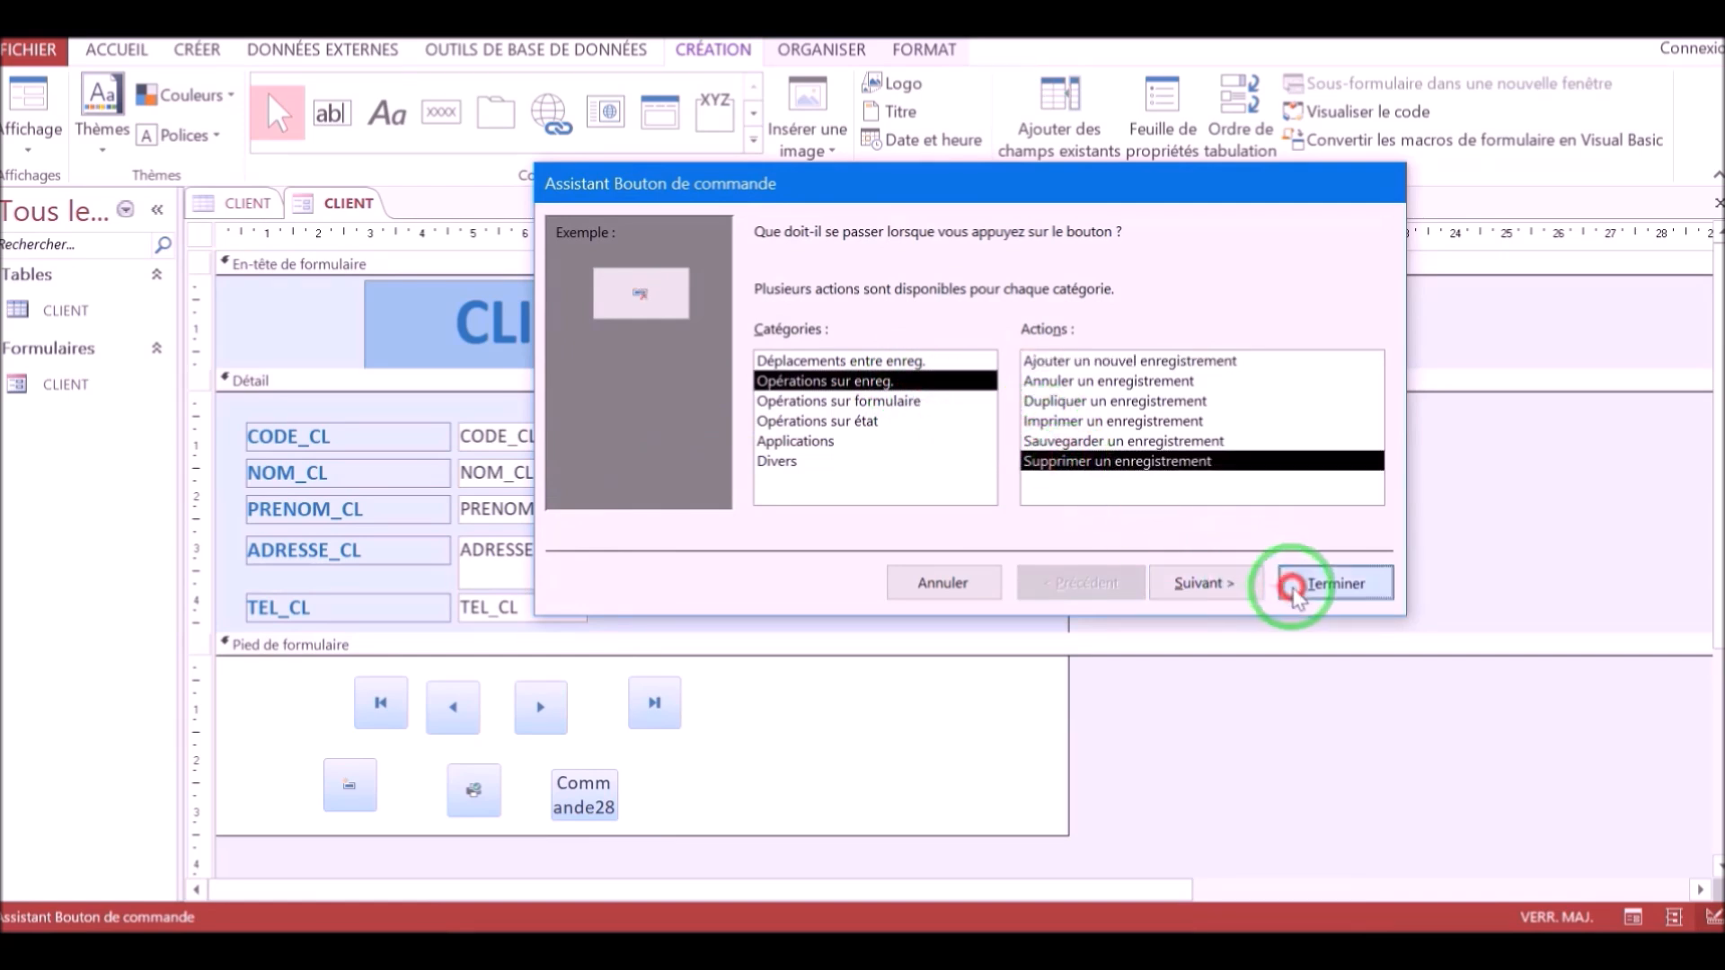
Add a footer command button that quits the application, at the end of the second row.
left_click(438, 115)
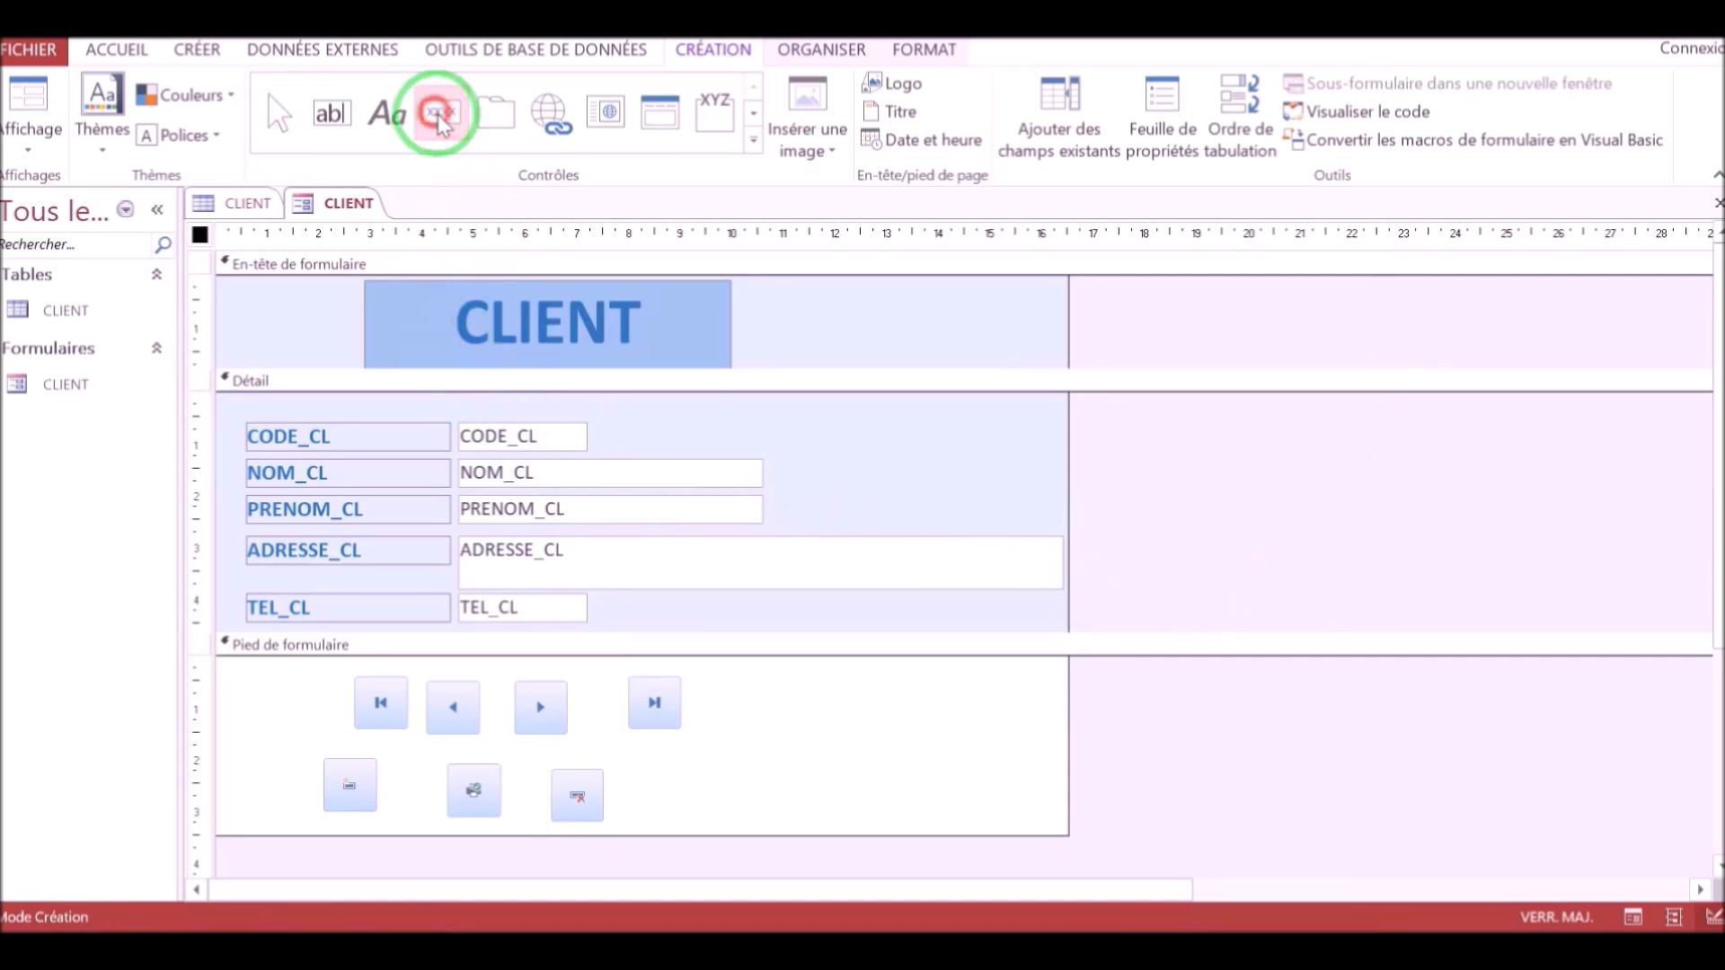
left_click_drag(659, 759, 762, 805)
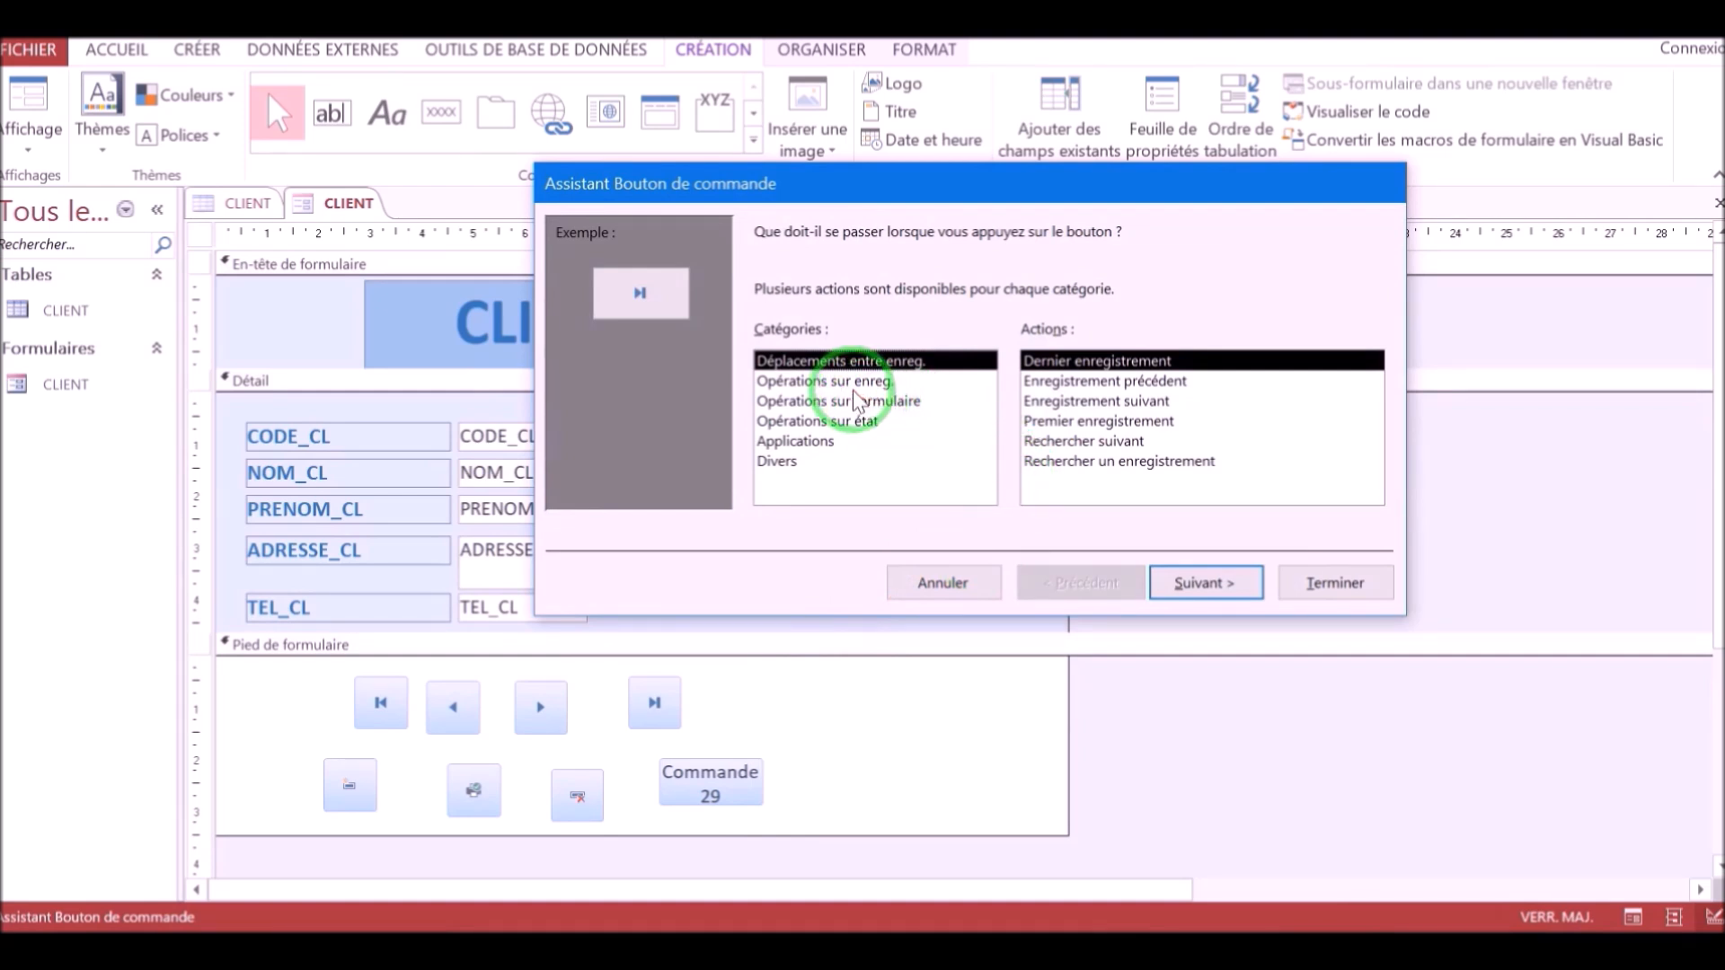
left_click(796, 441)
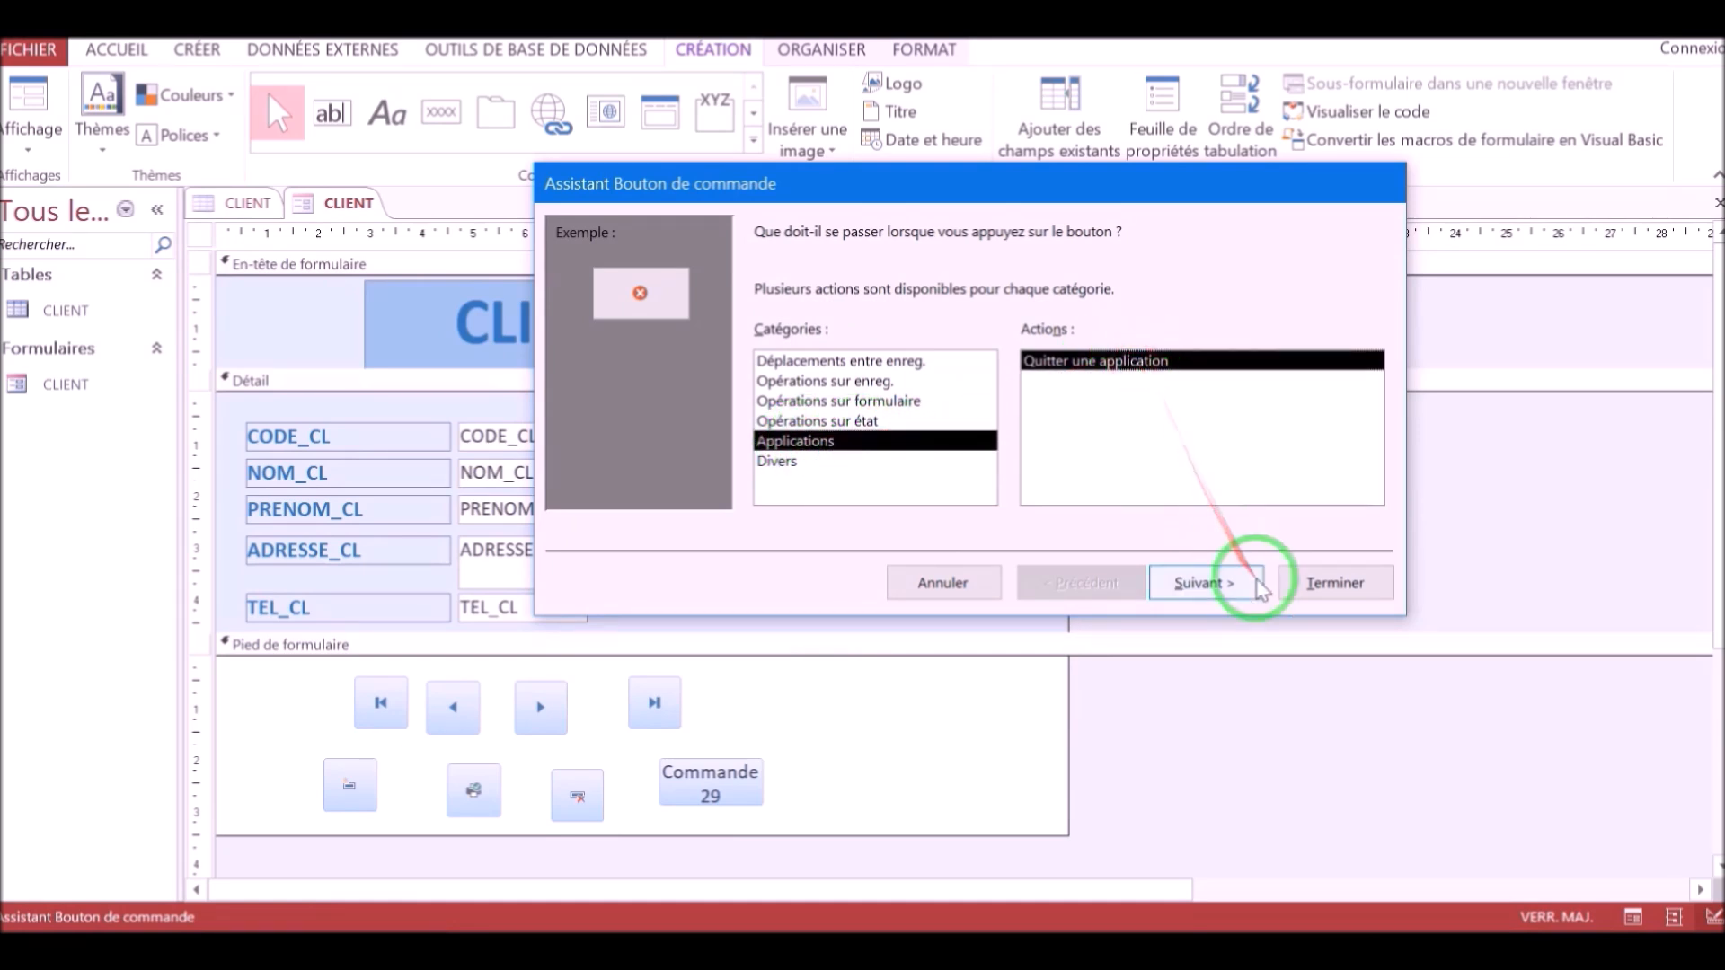
left_click(1317, 583)
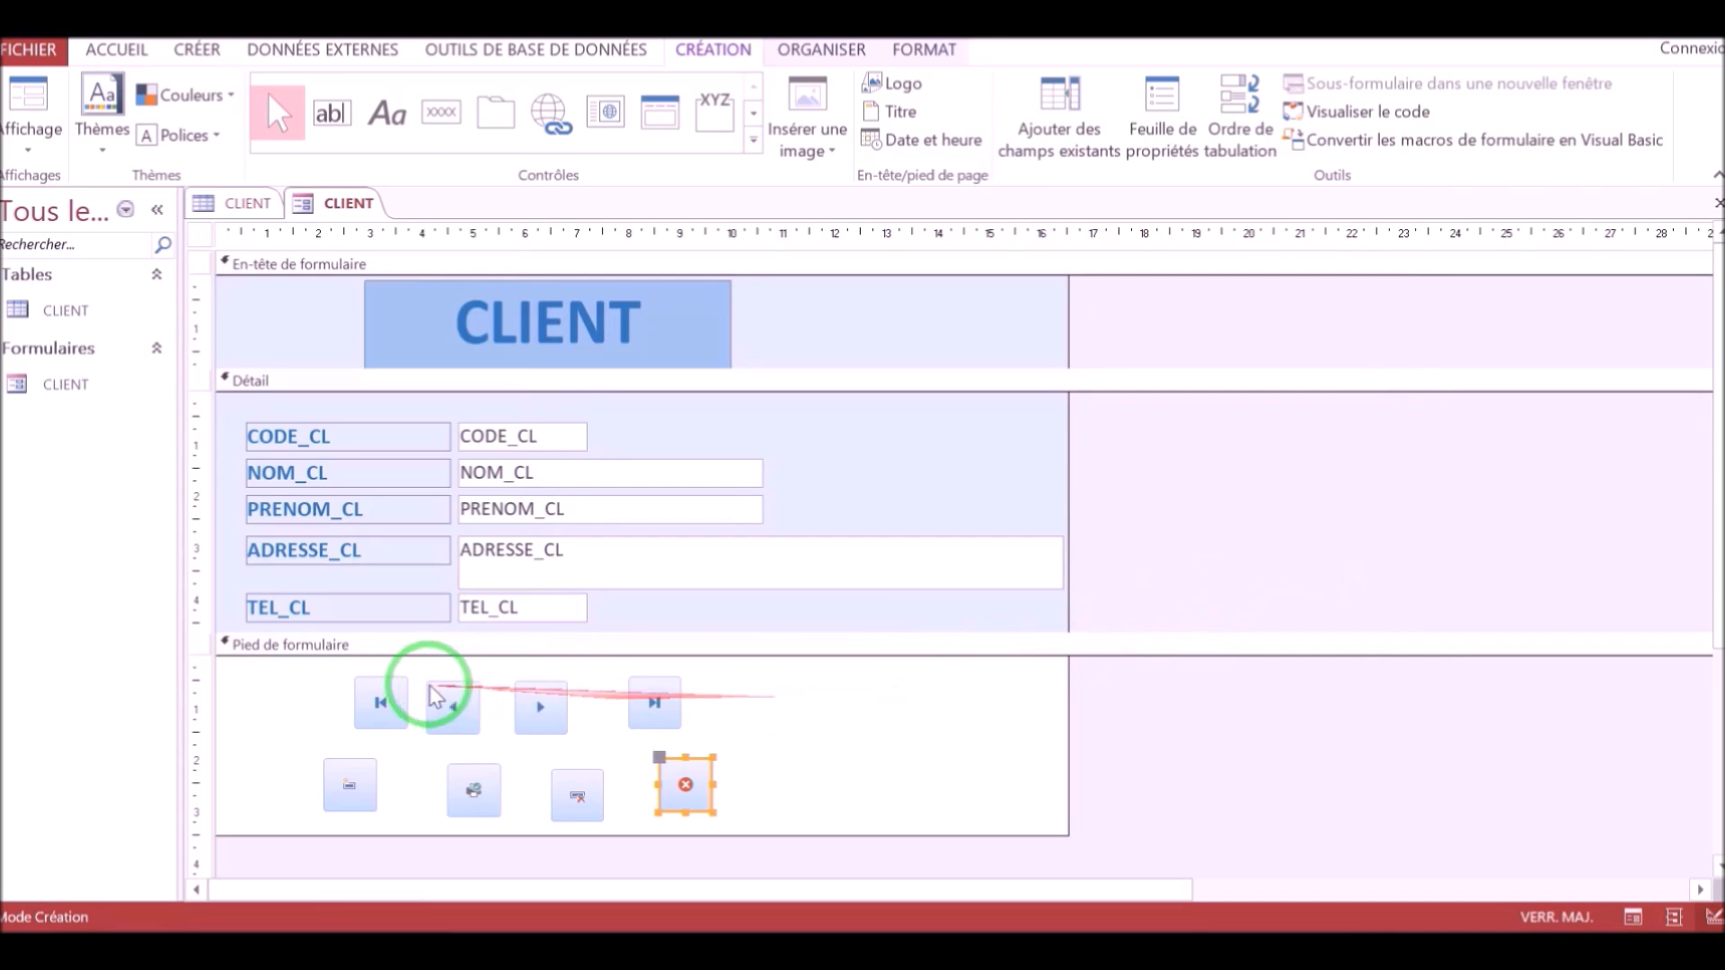
Open the property sheet for the first-record button and set its width to 2 cm.
left_click(382, 710)
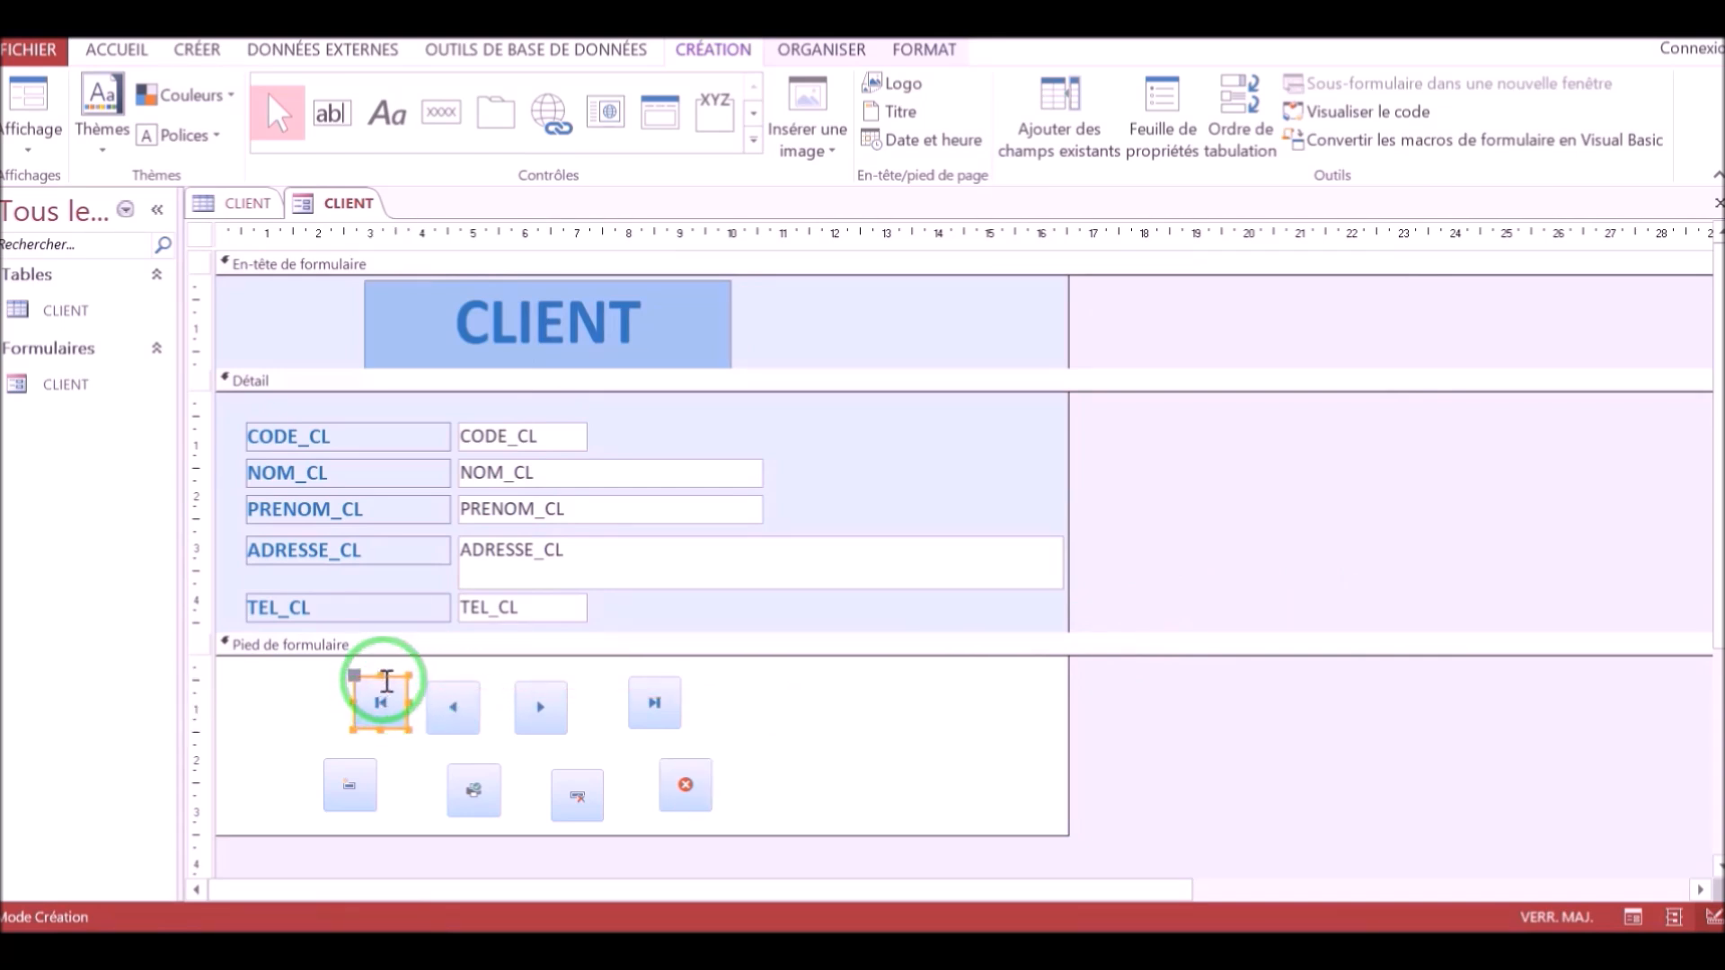
left_click(428, 719)
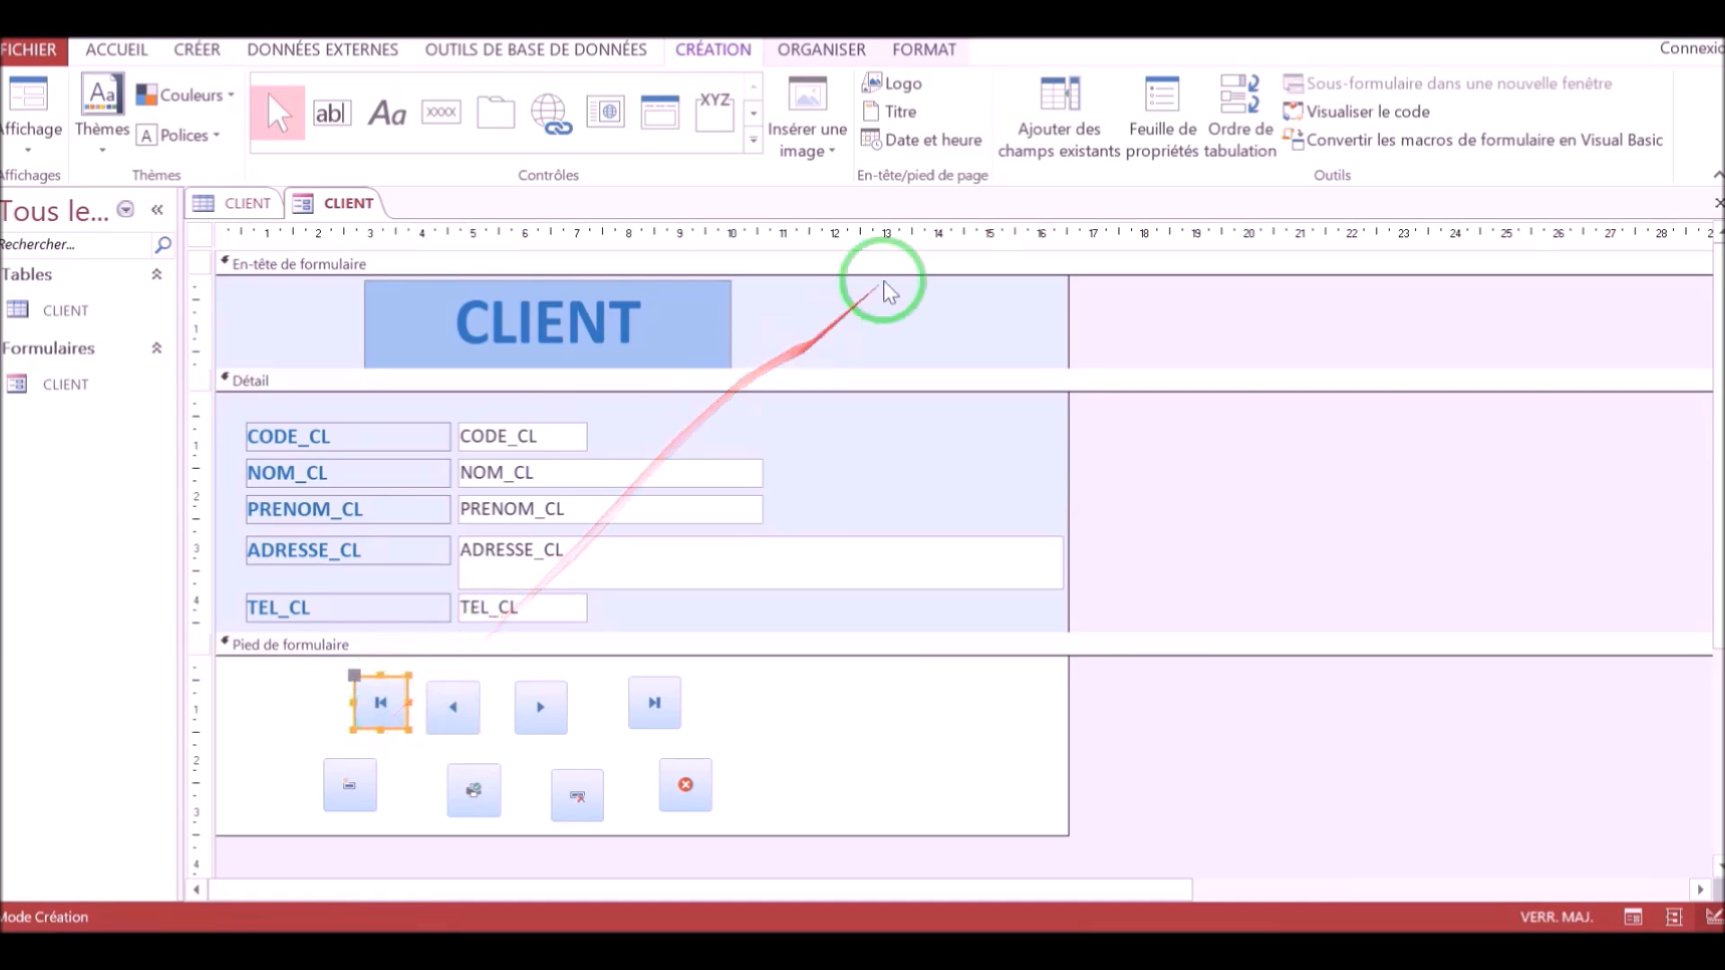
left_click(1151, 133)
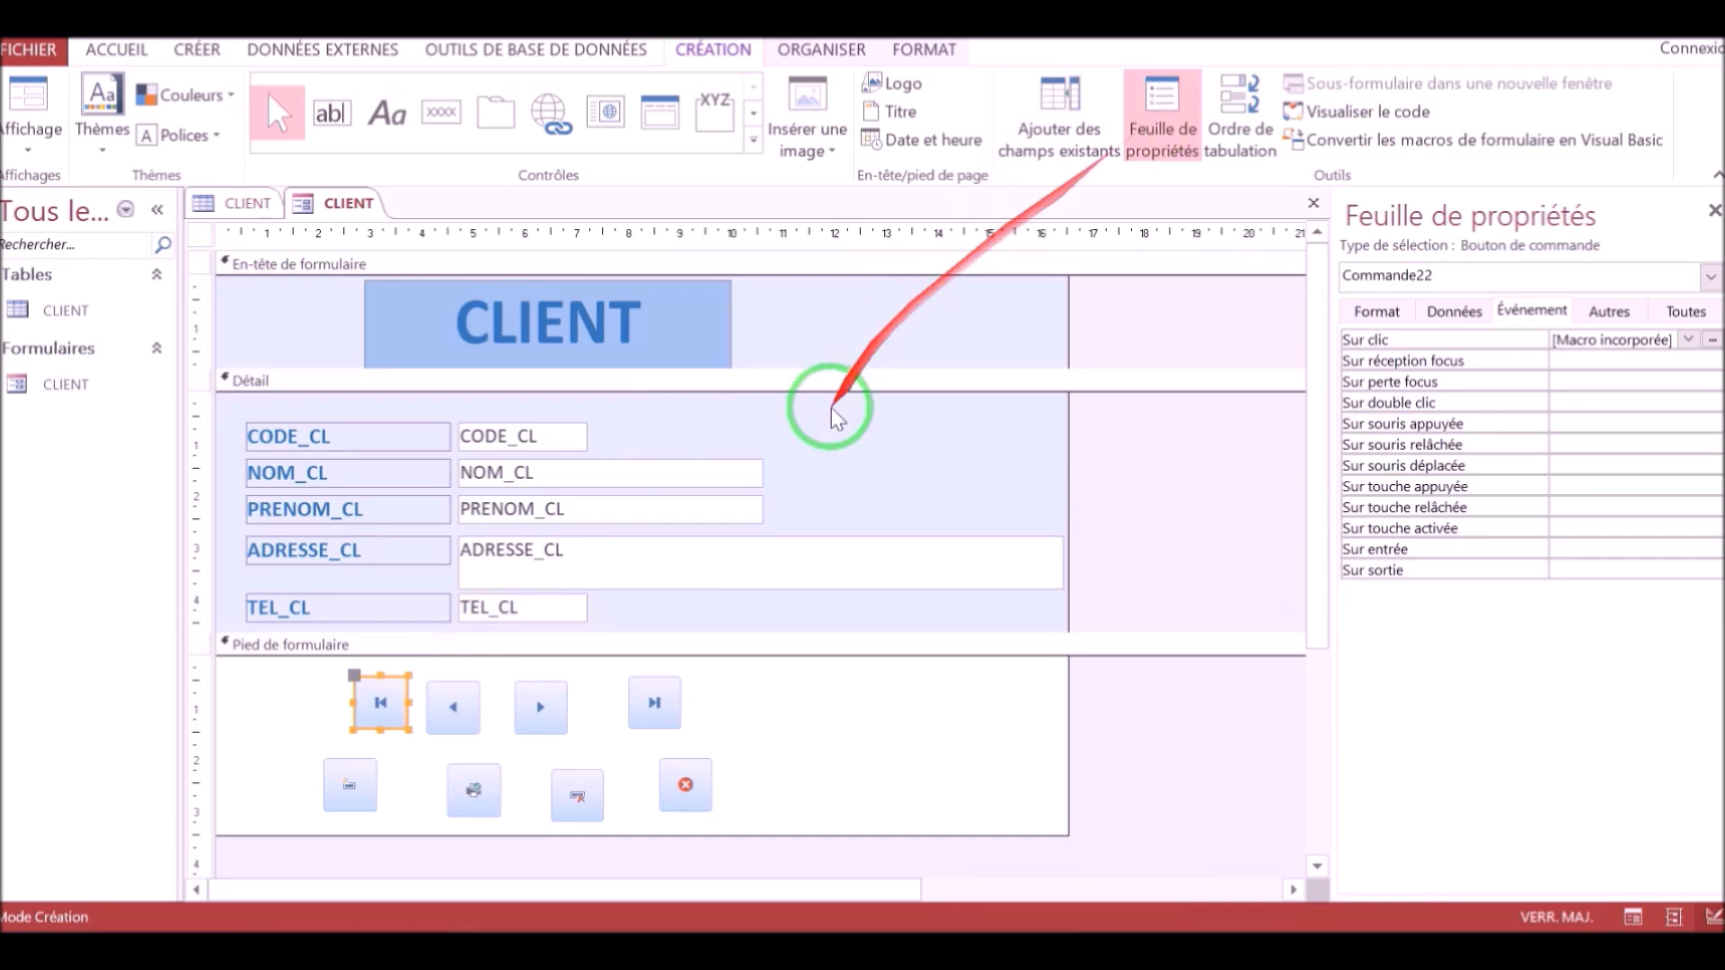
left_click(1383, 311)
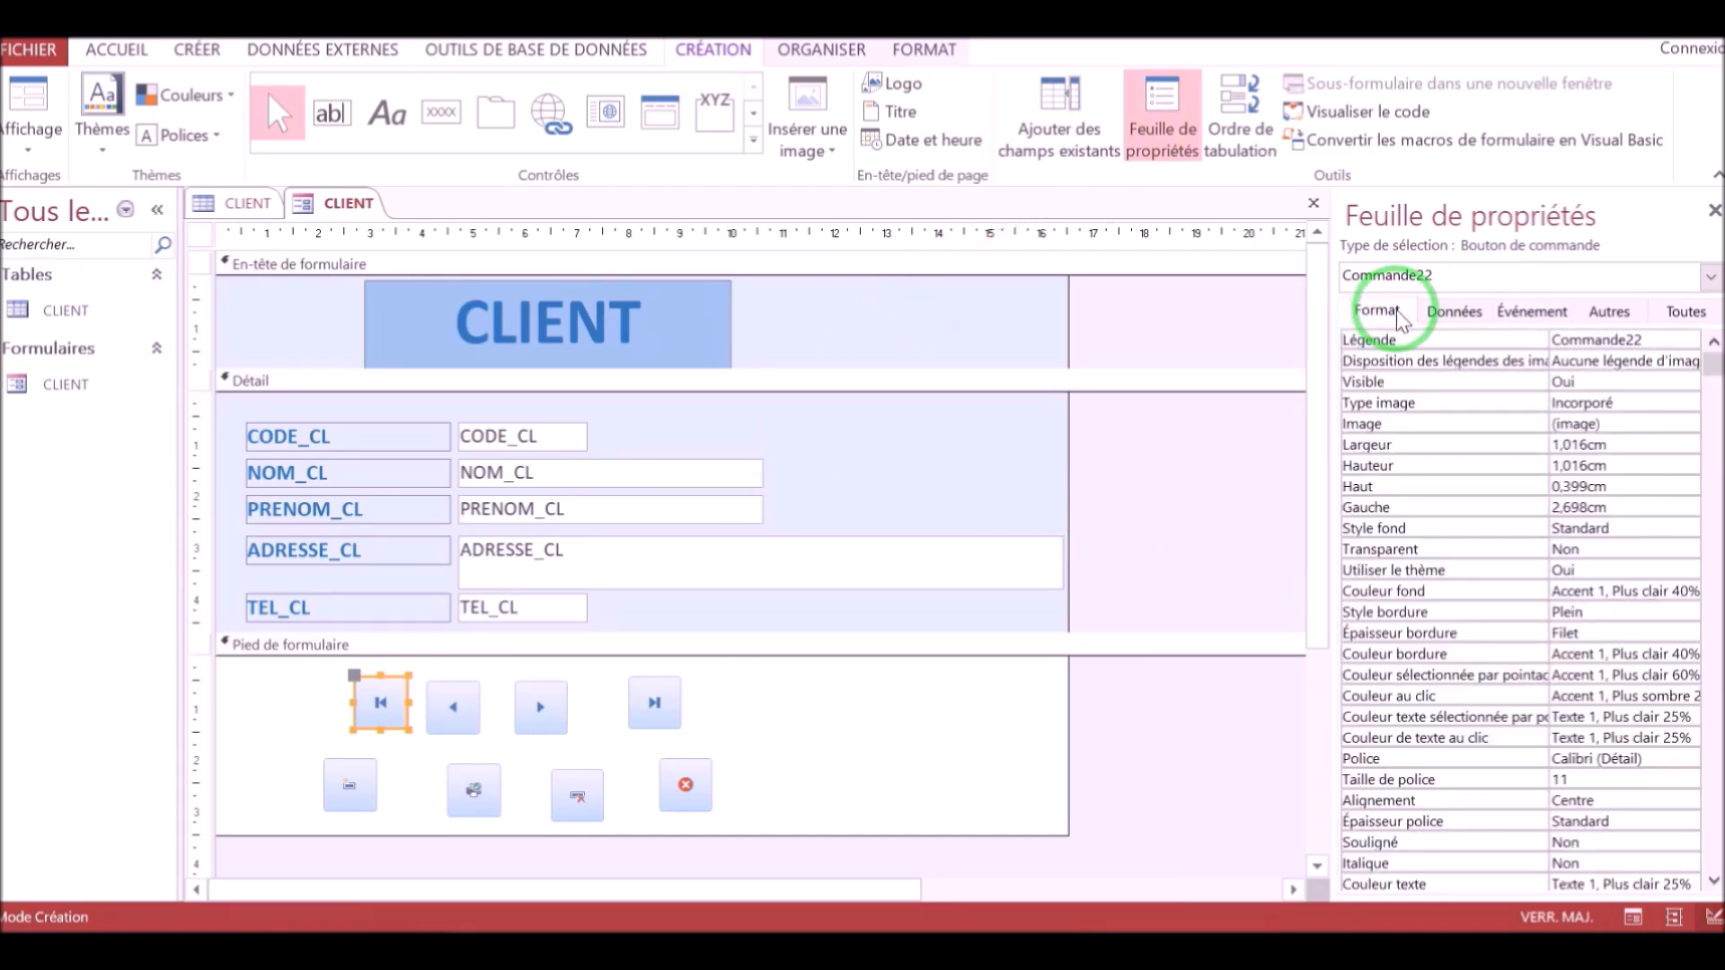
left_click_drag(1588, 446, 1557, 446)
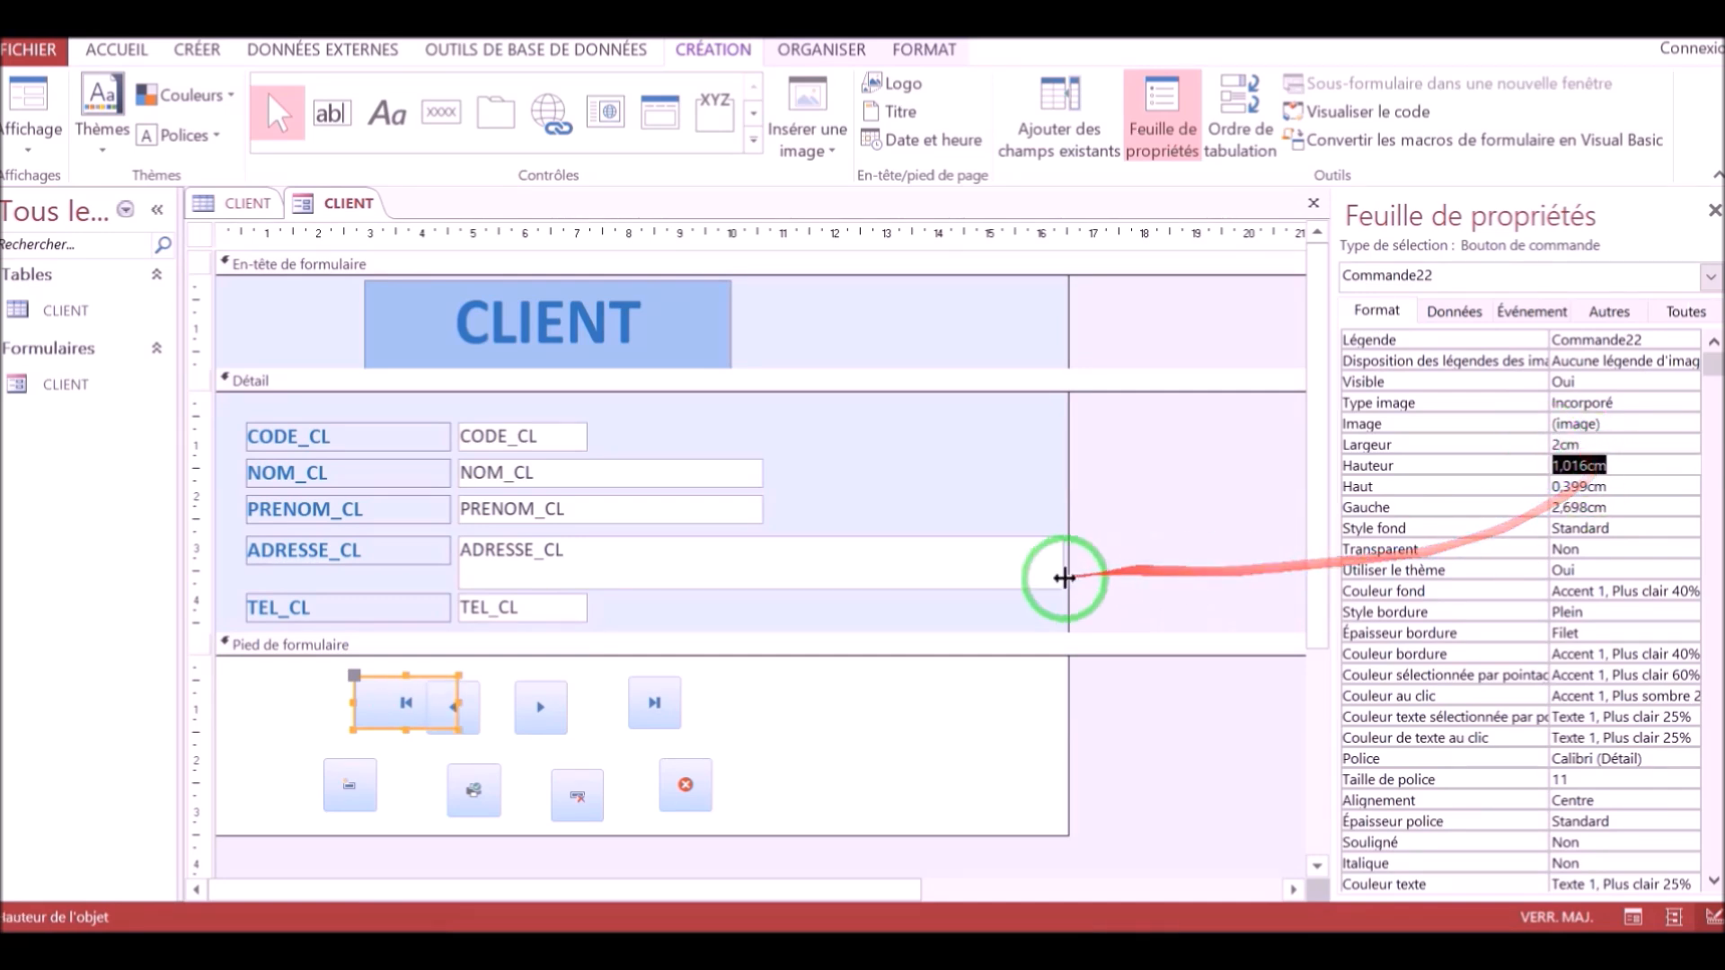
Move the first-record button to the footer's left edge and widen the other footer buttons to match it in two rows.
left_click(382, 678)
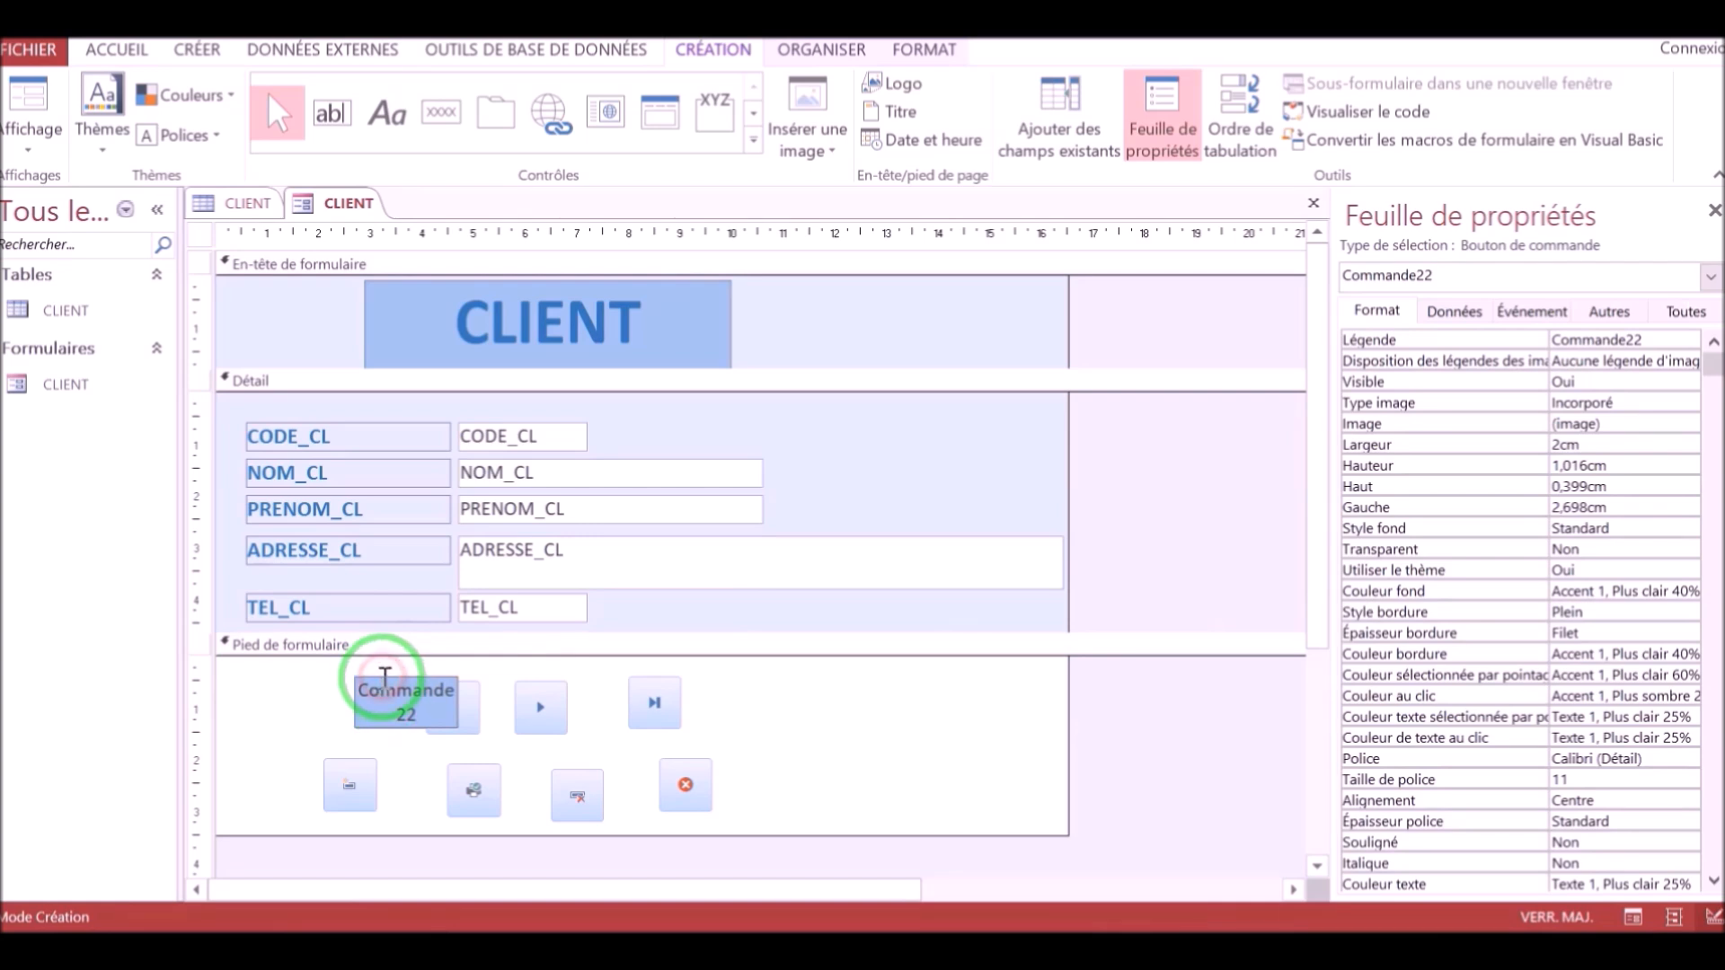
left_click(374, 671)
left_click_drag(372, 683, 252, 687)
mouse_move(449, 705)
left_mouse_down()
mouse_move(397, 697)
mouse_move(435, 697)
left_mouse_up()
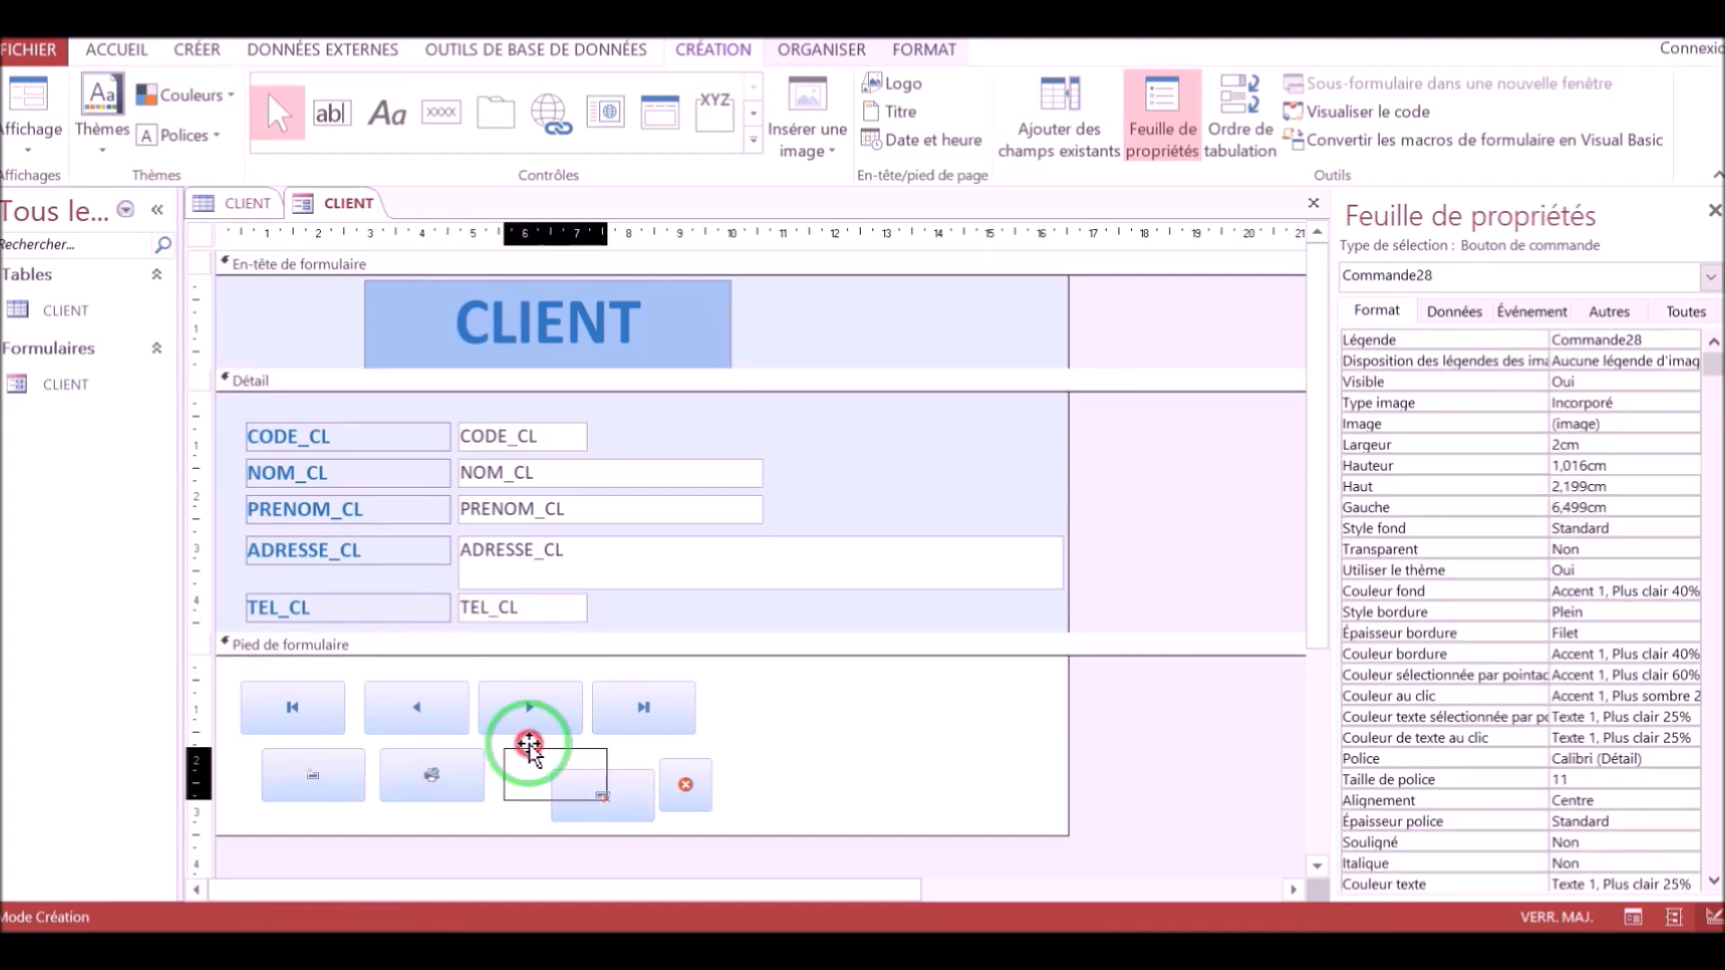
left_click_drag(530, 746, 530, 746)
Move the quit button to the right end of the first footer row and set its width to 2 cm.
left_click_drag(684, 768, 934, 701)
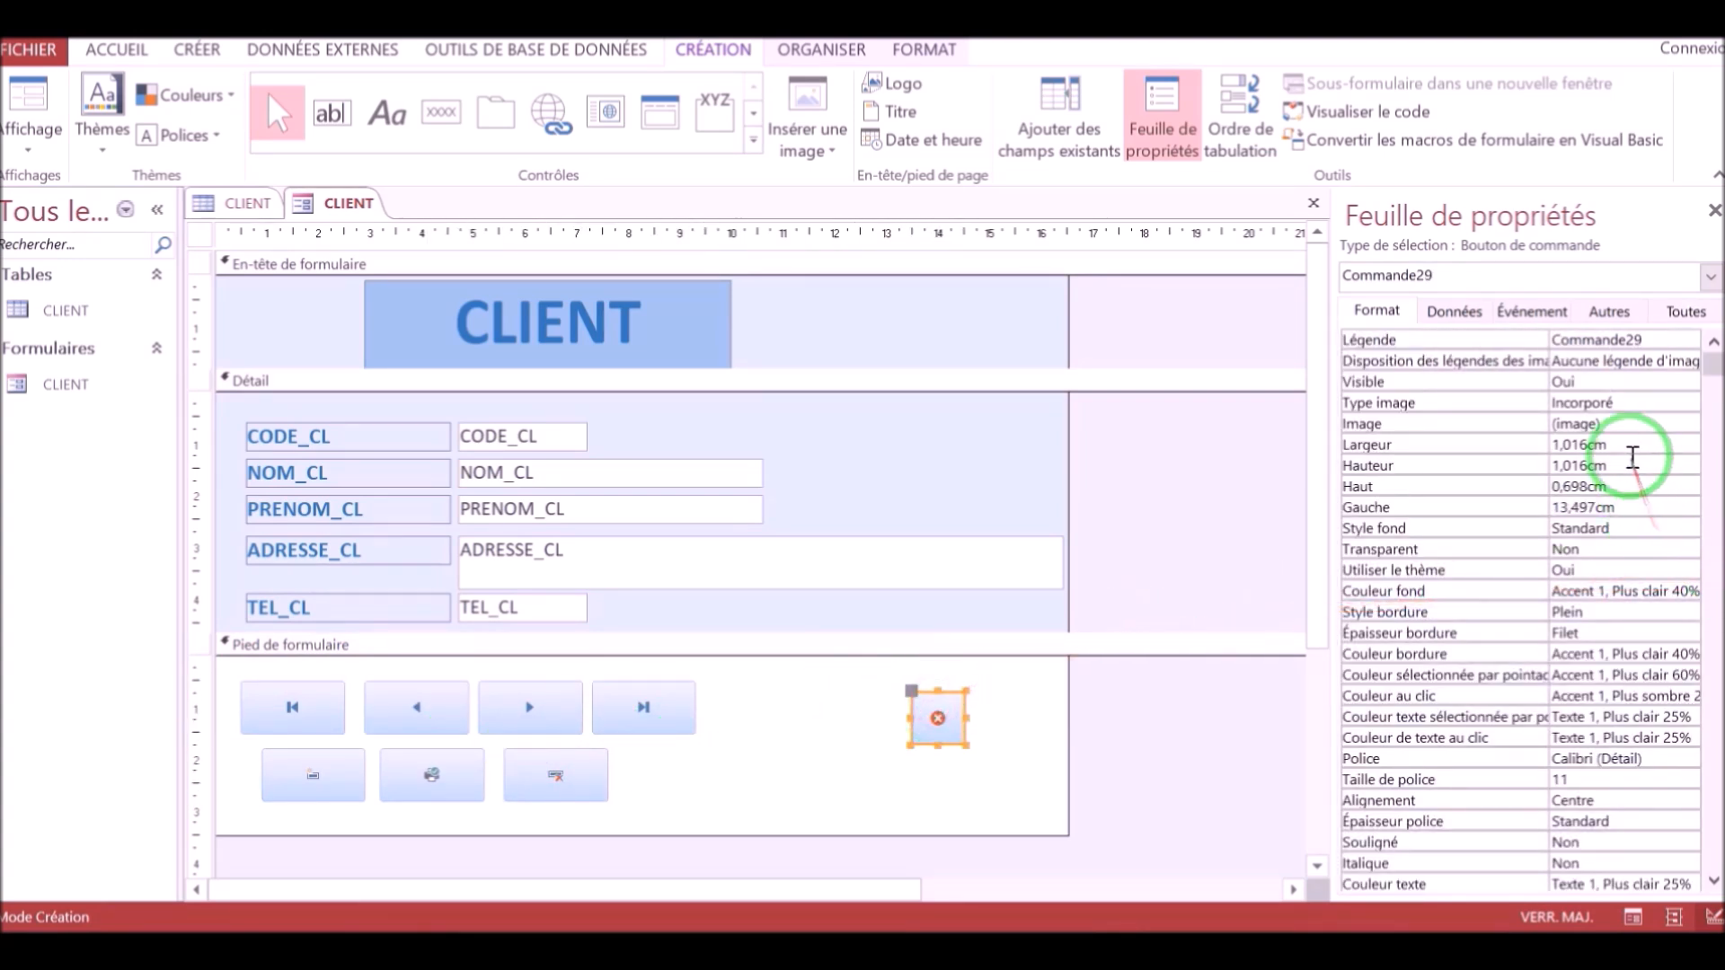
left_click_drag(1623, 444, 1486, 442)
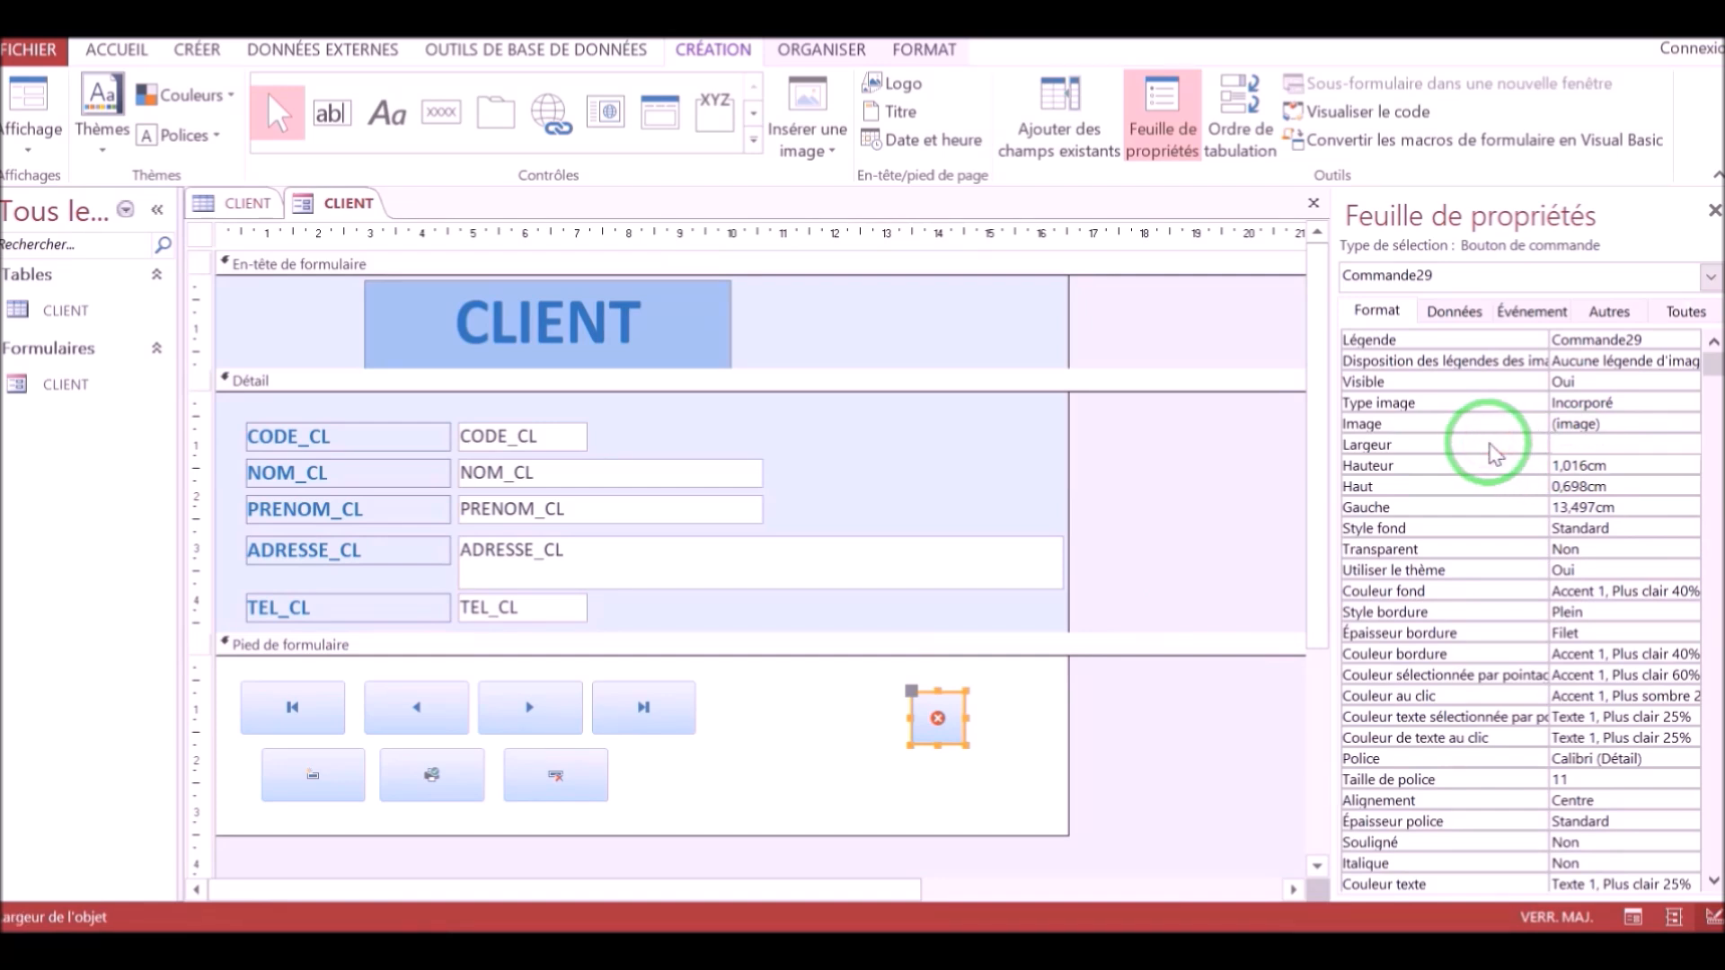
type("2")
key("Return")
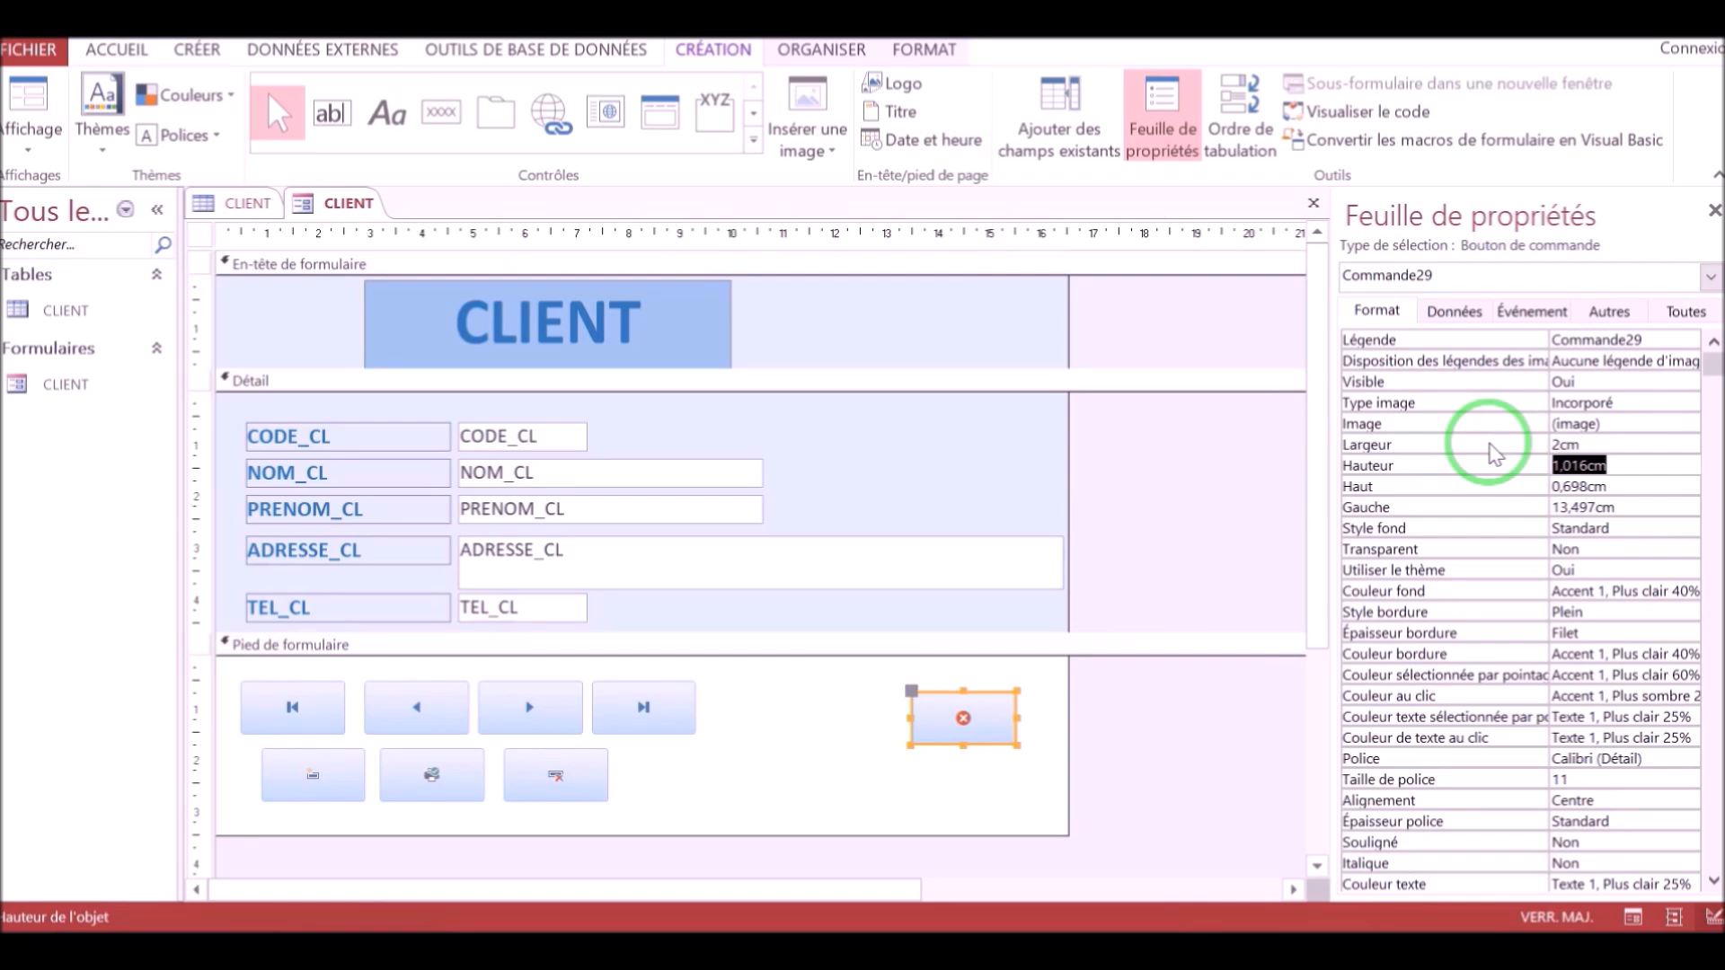
Switch to form view and test the first-record and next-record buttons by stepping through the records.
left_click(840, 745)
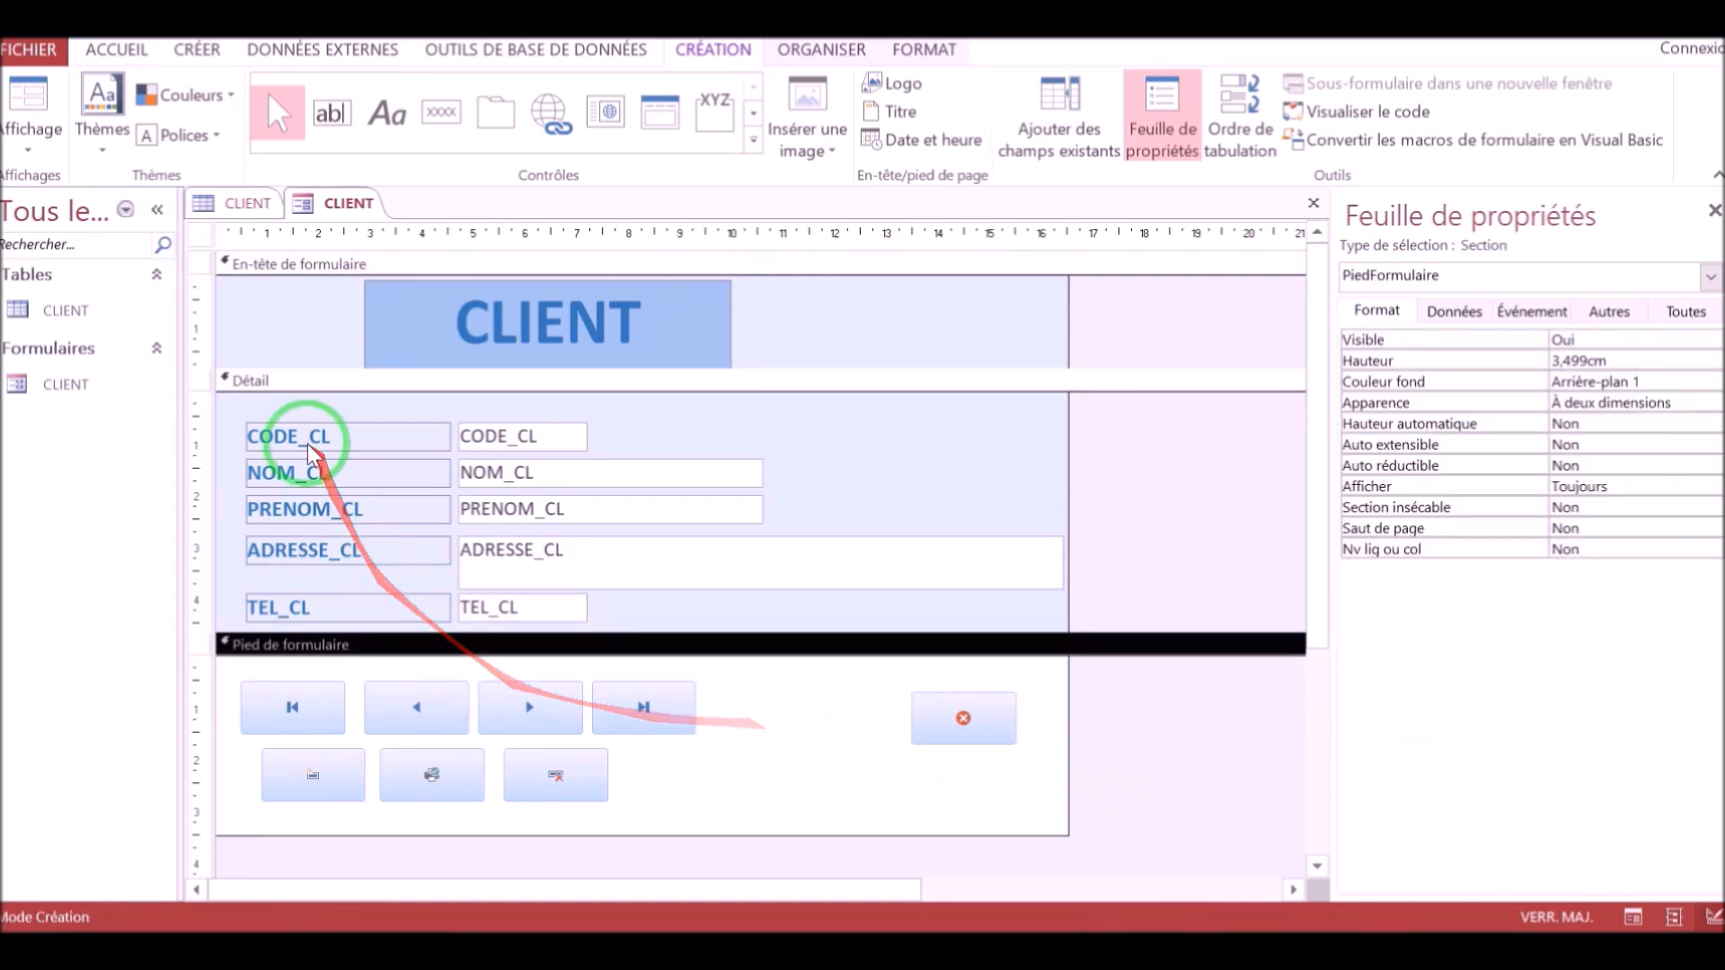
left_click(29, 142)
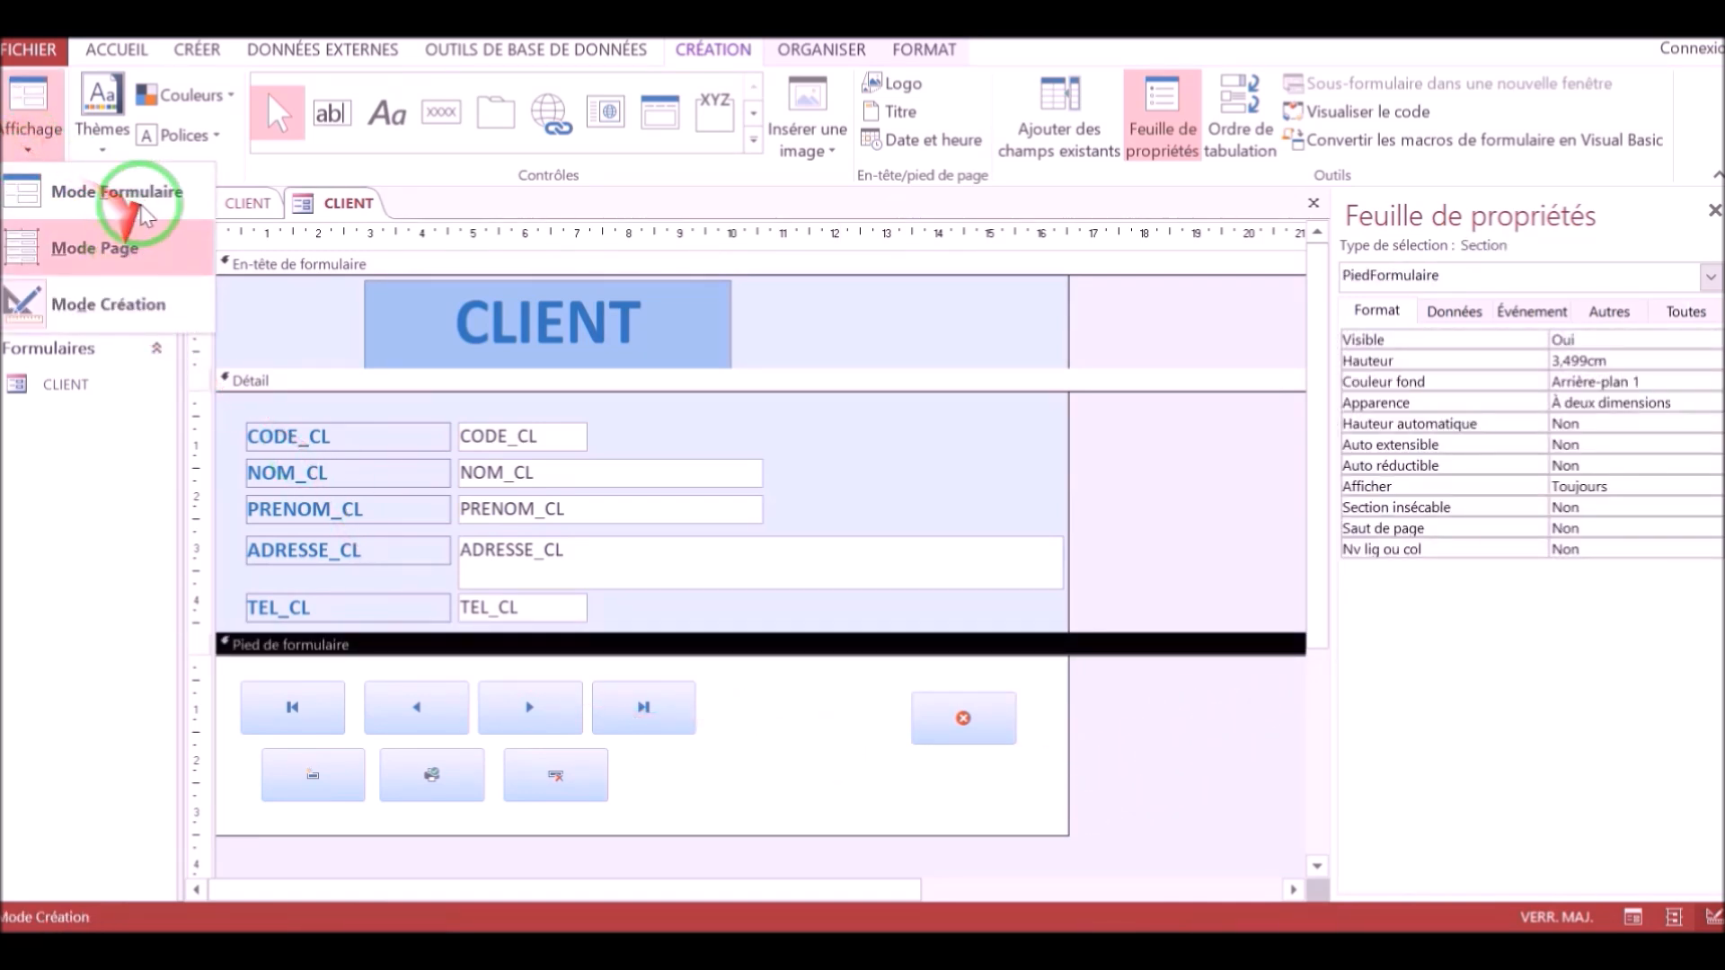
left_click(99, 191)
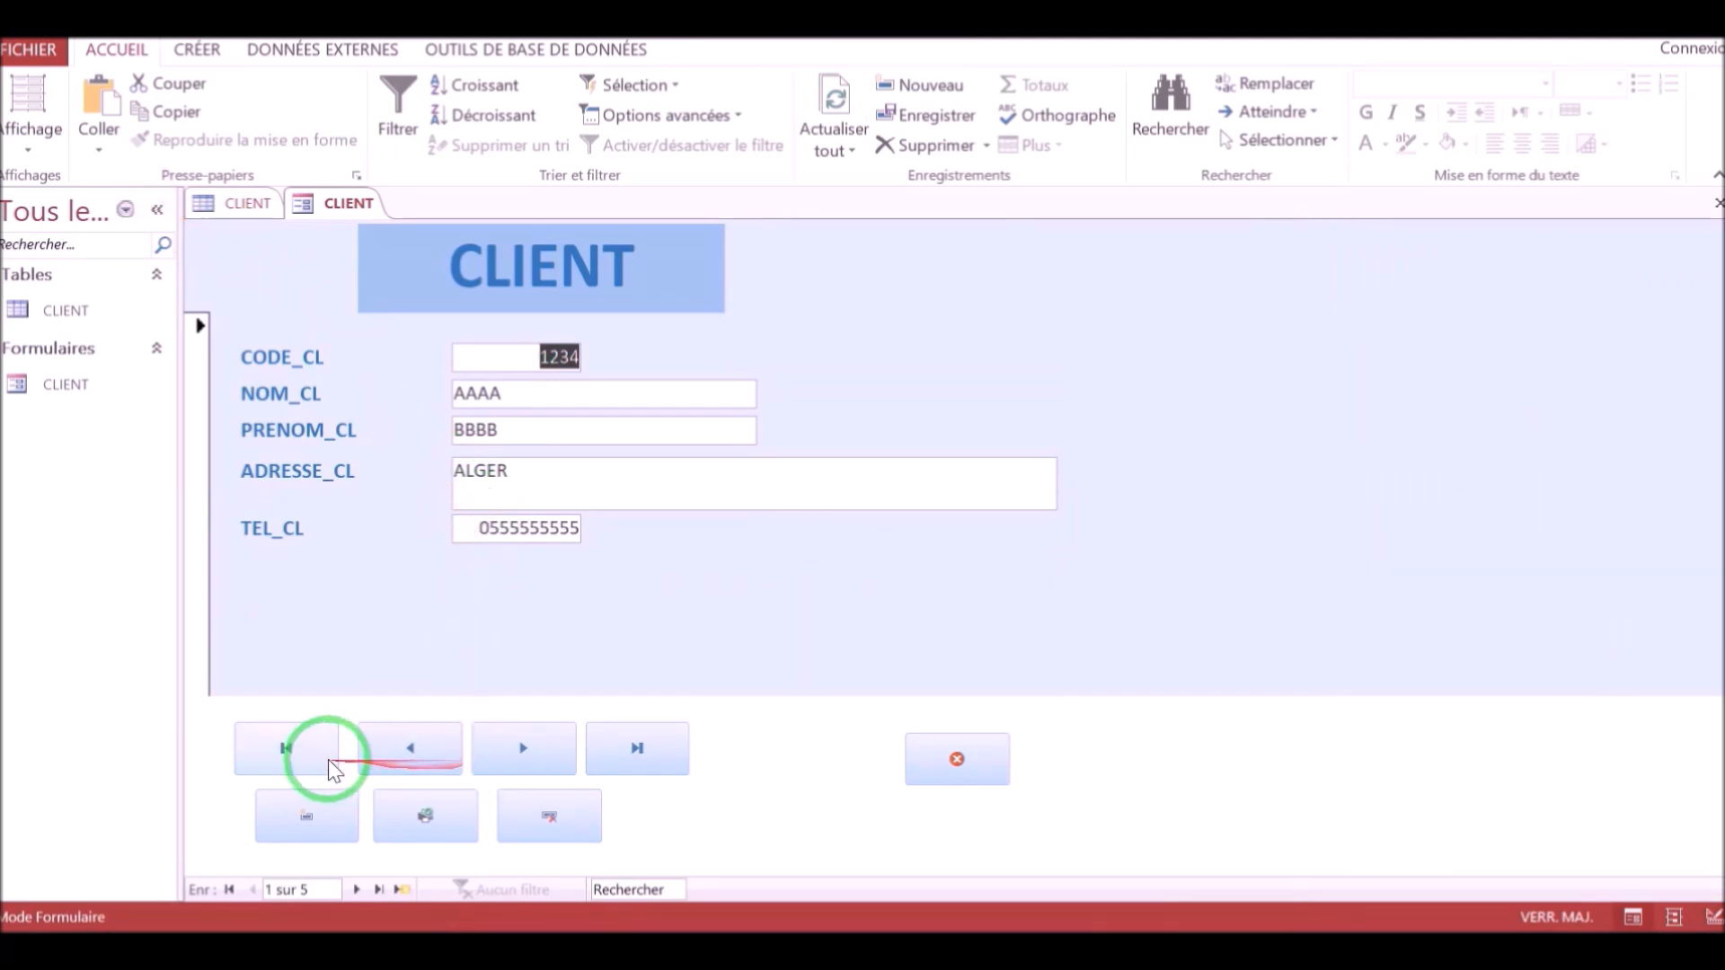
left_click(301, 756)
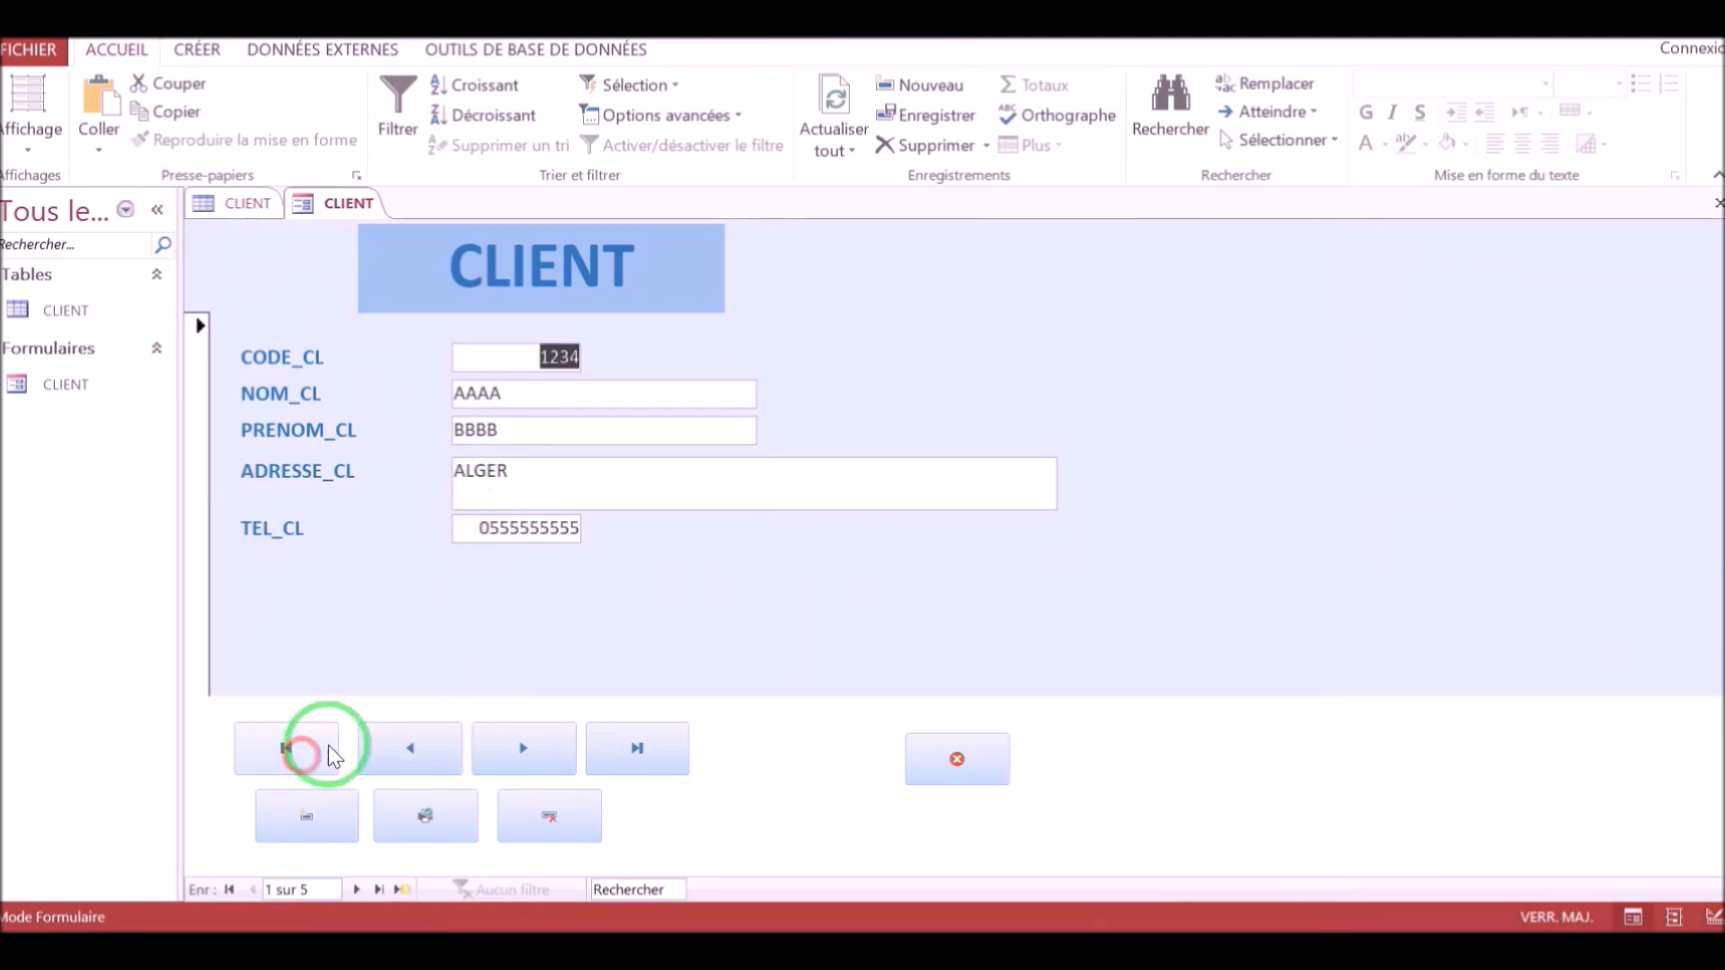
left_click(515, 764)
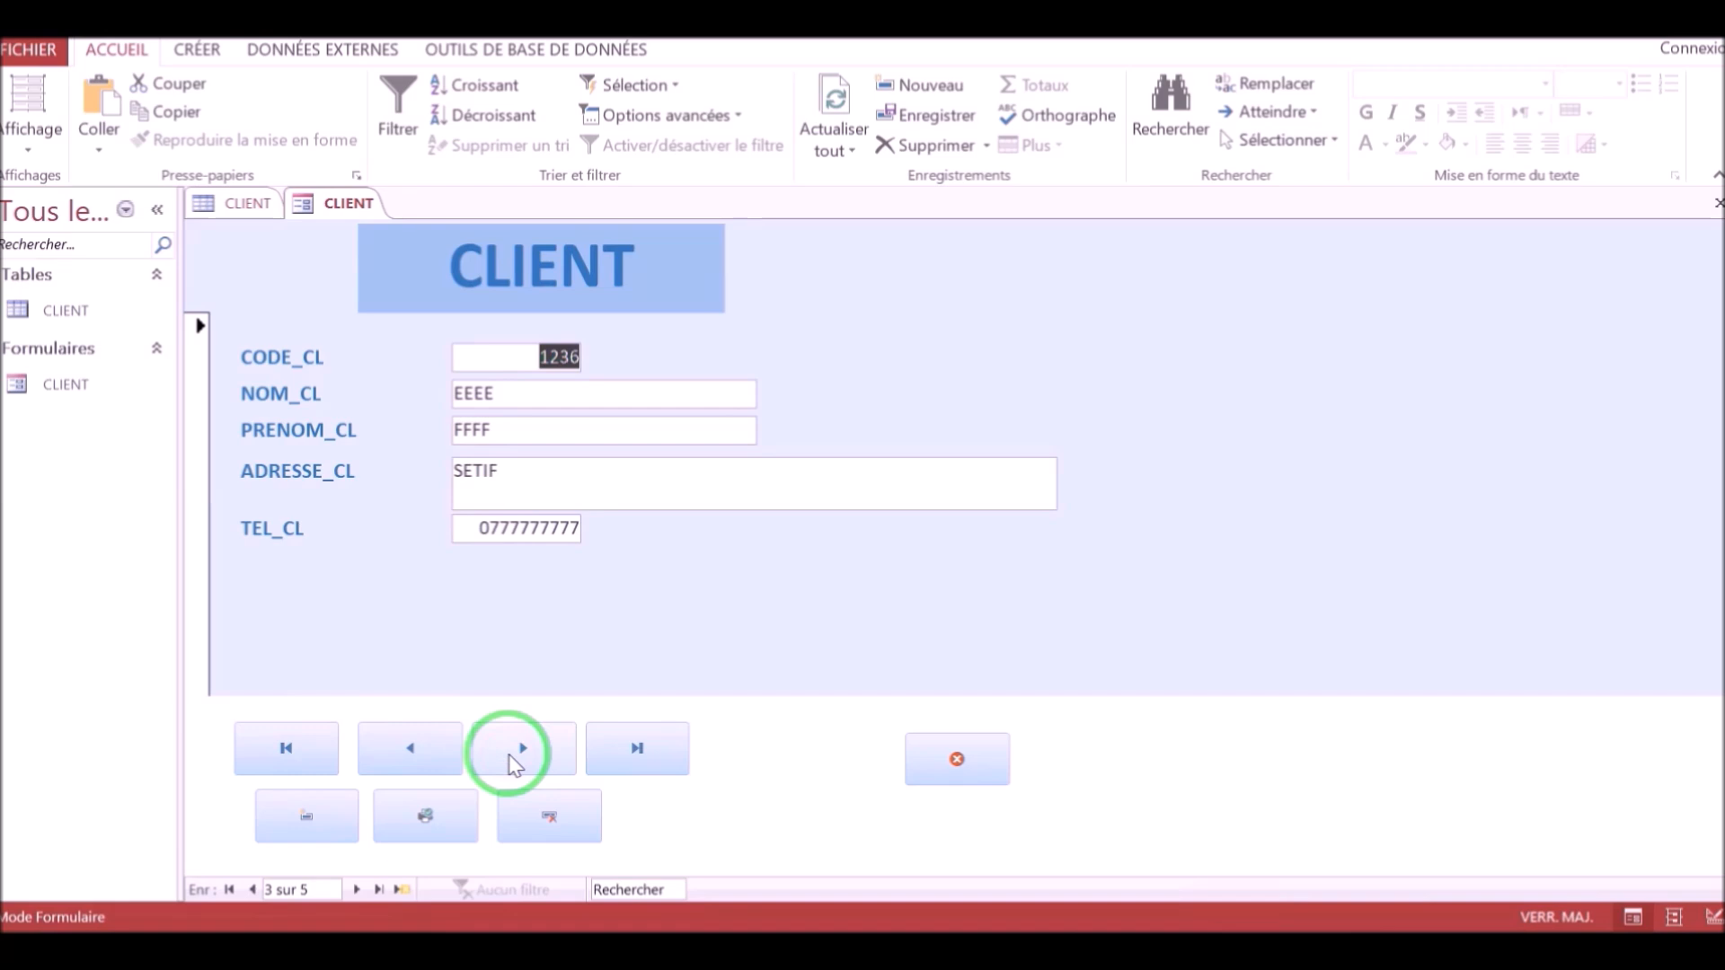
left_click(515, 764)
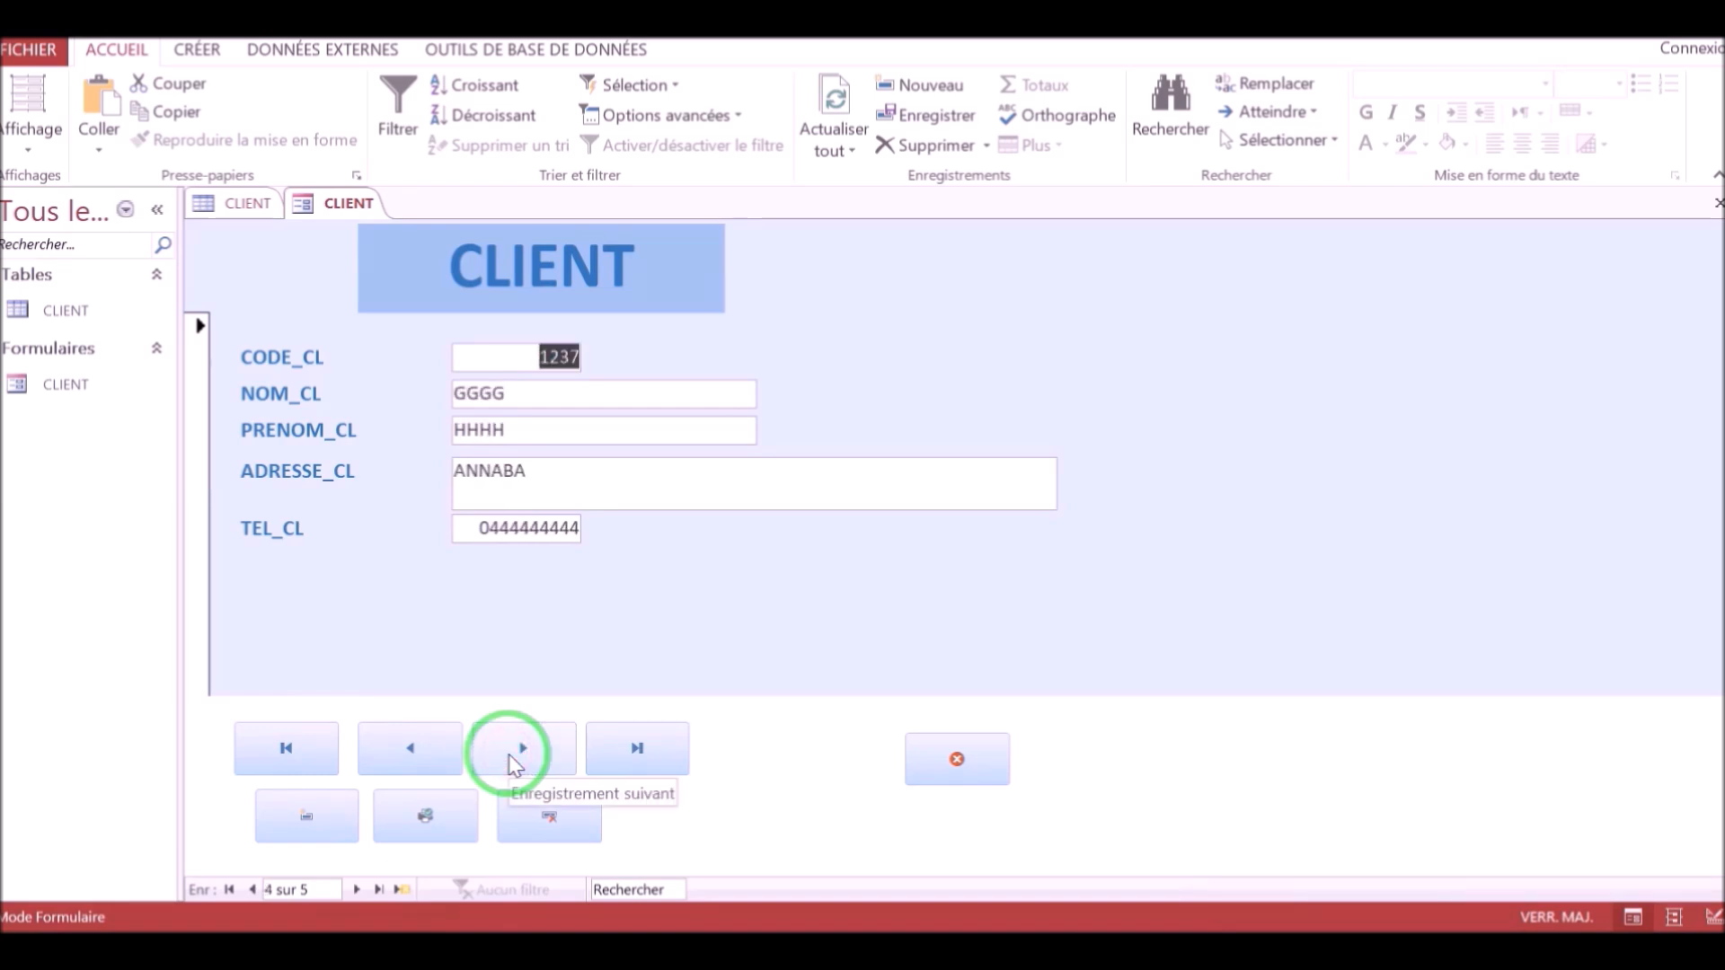
left_click(515, 764)
left_click(515, 764)
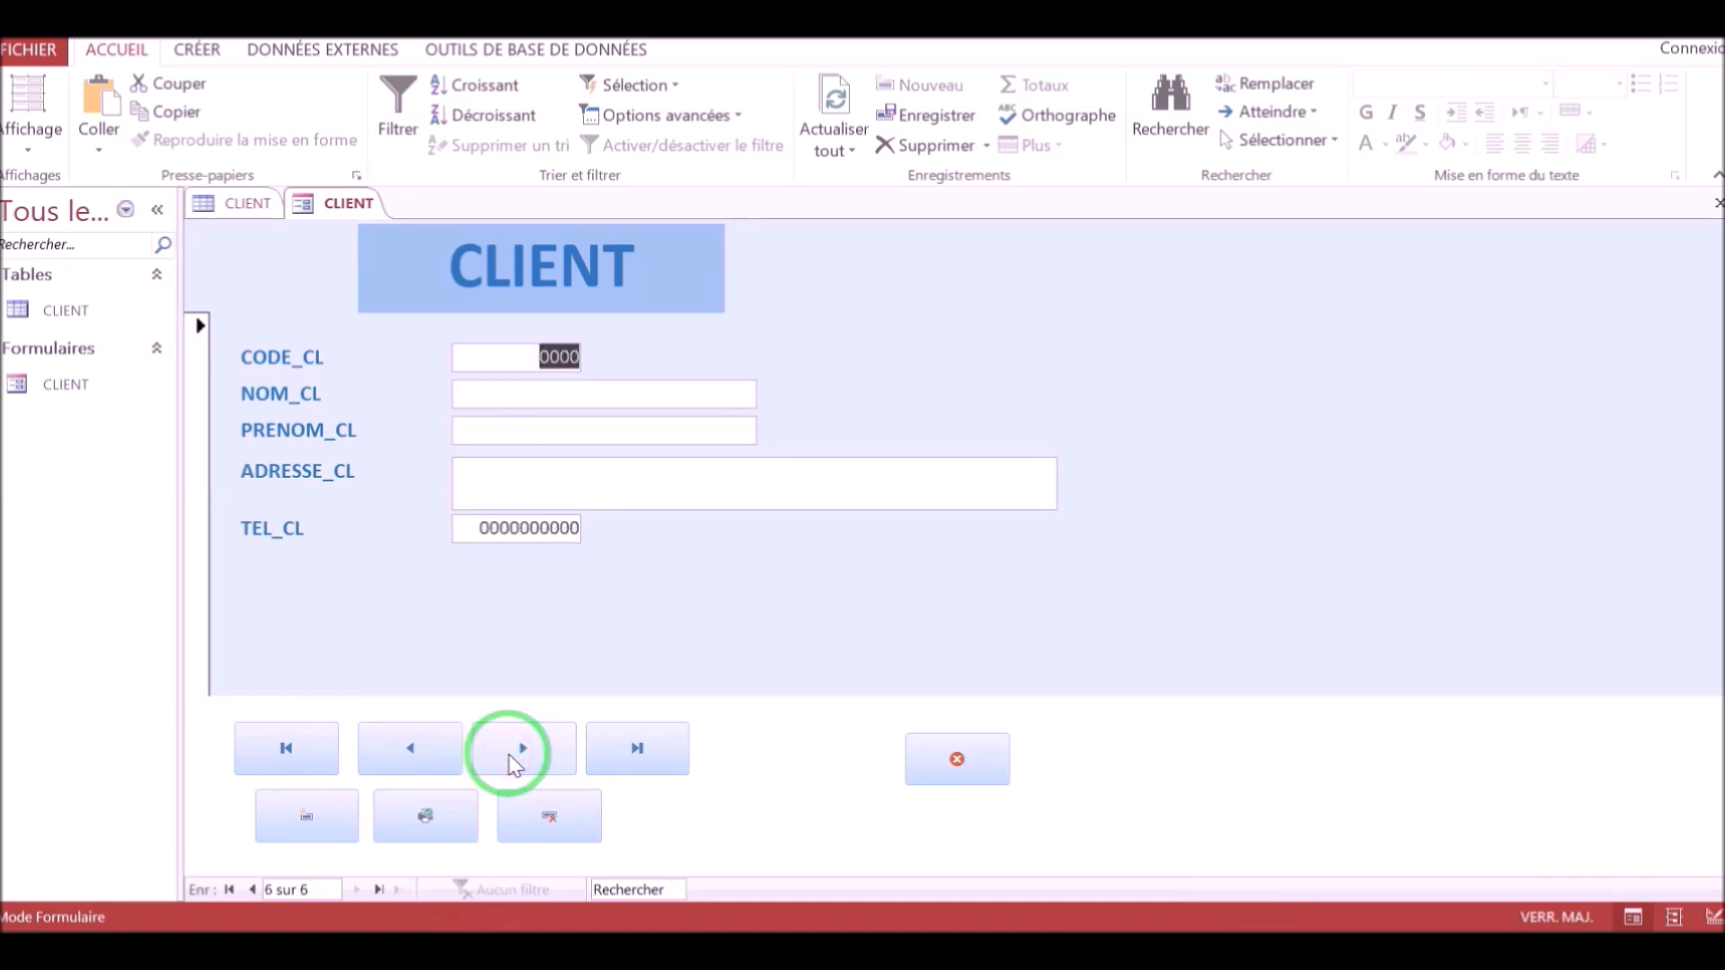
left_click(284, 756)
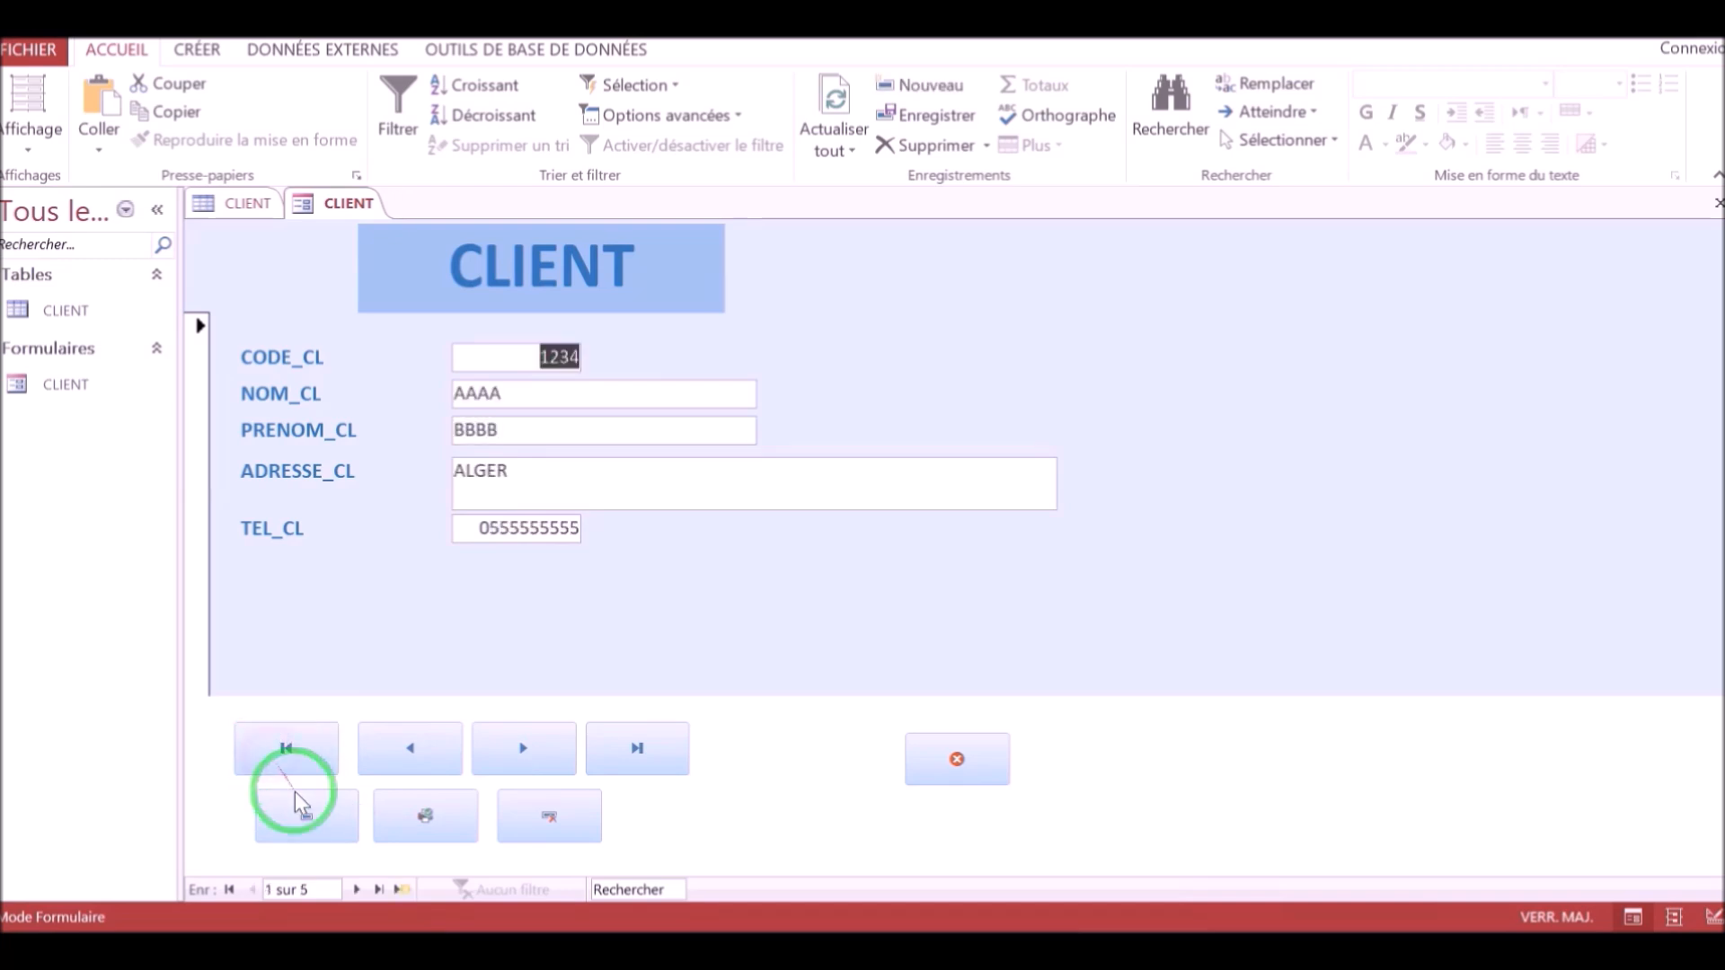
Start a new record with the new-record button and enter code 2000, a last name, first name and address ALGER.
left_click(304, 826)
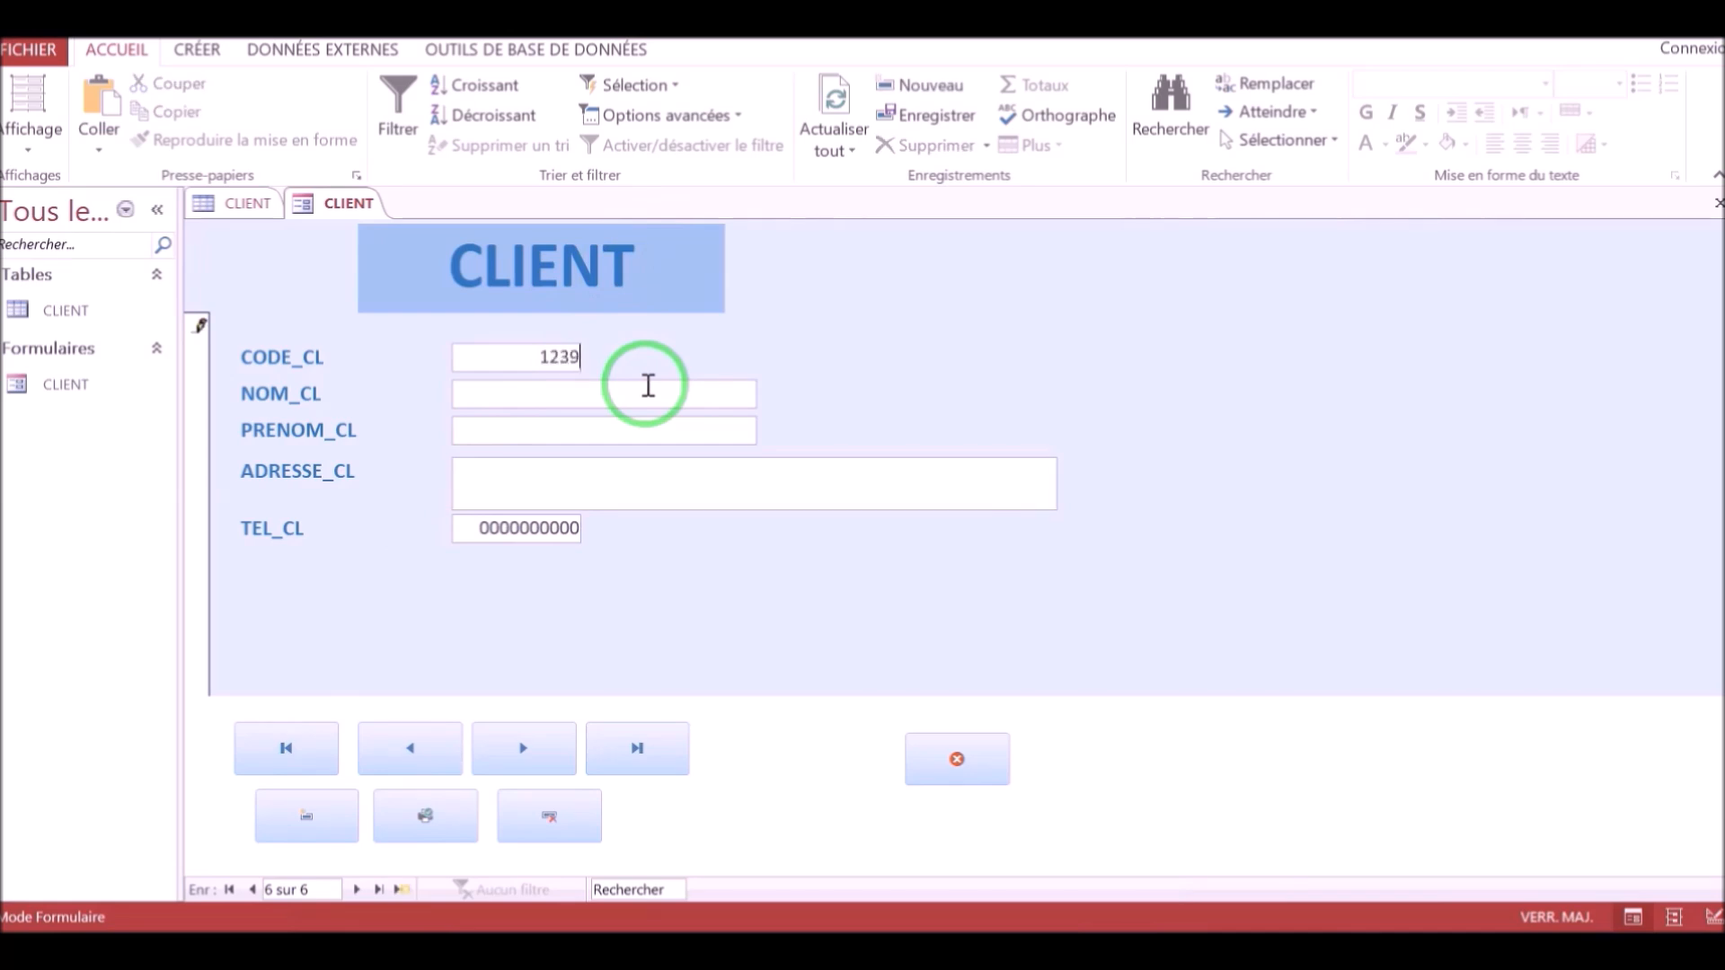
left_click_drag(537, 357, 679, 360)
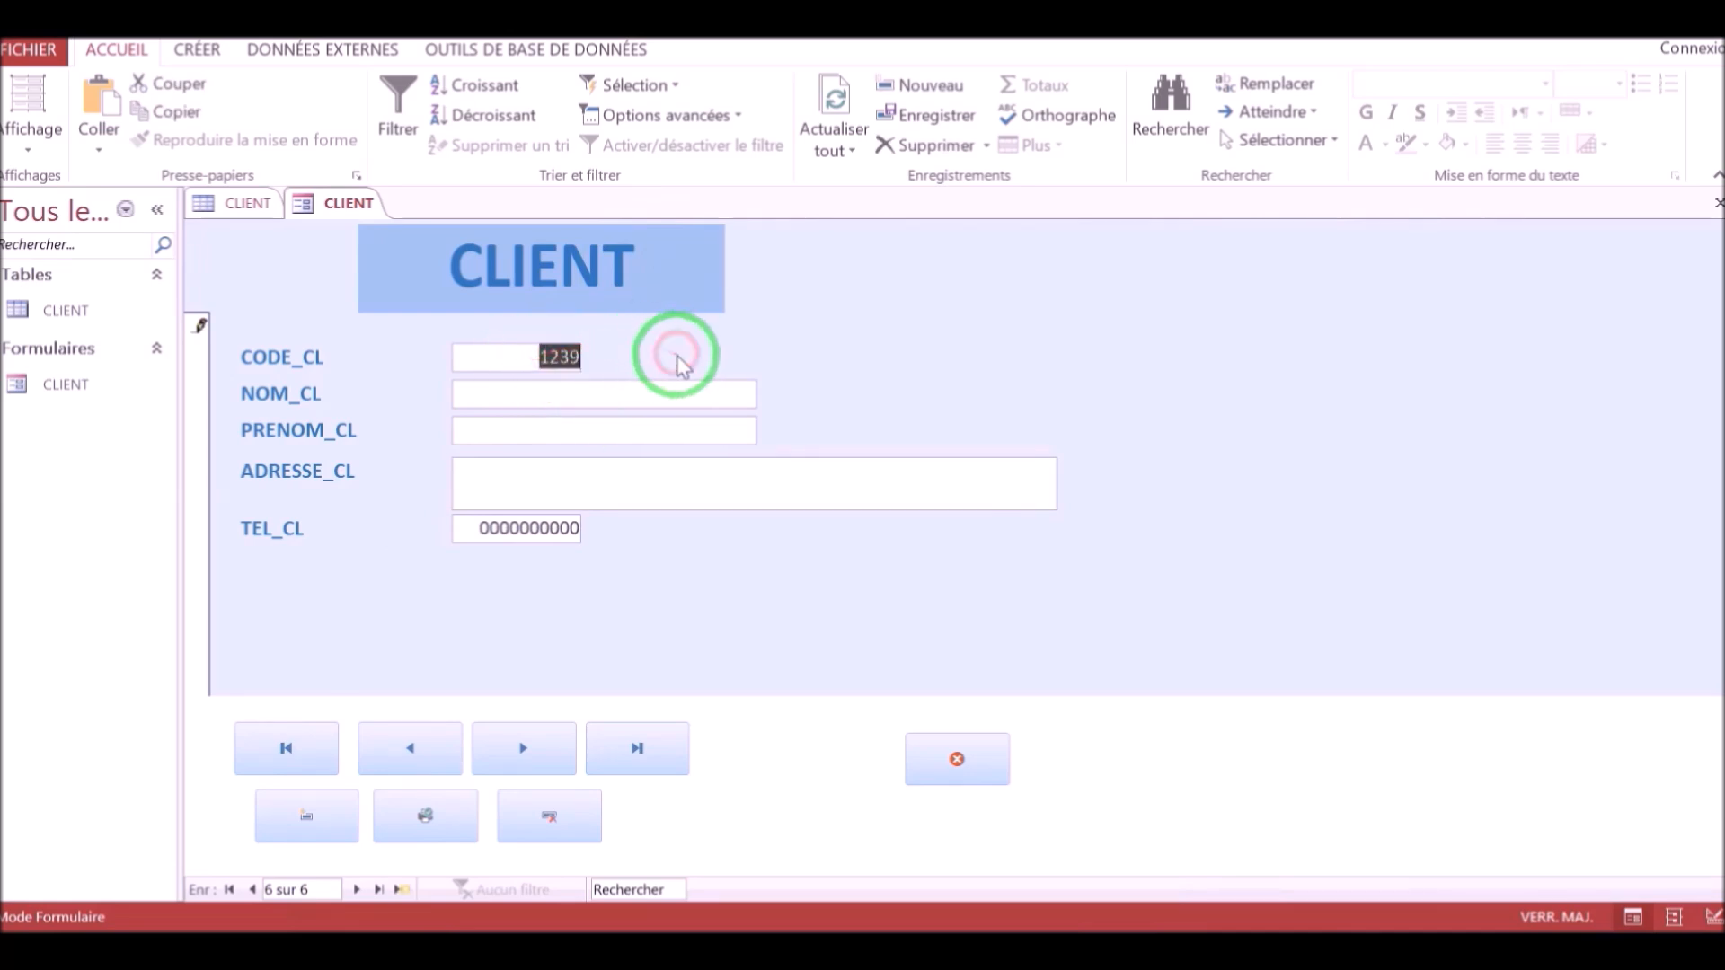
type("2000")
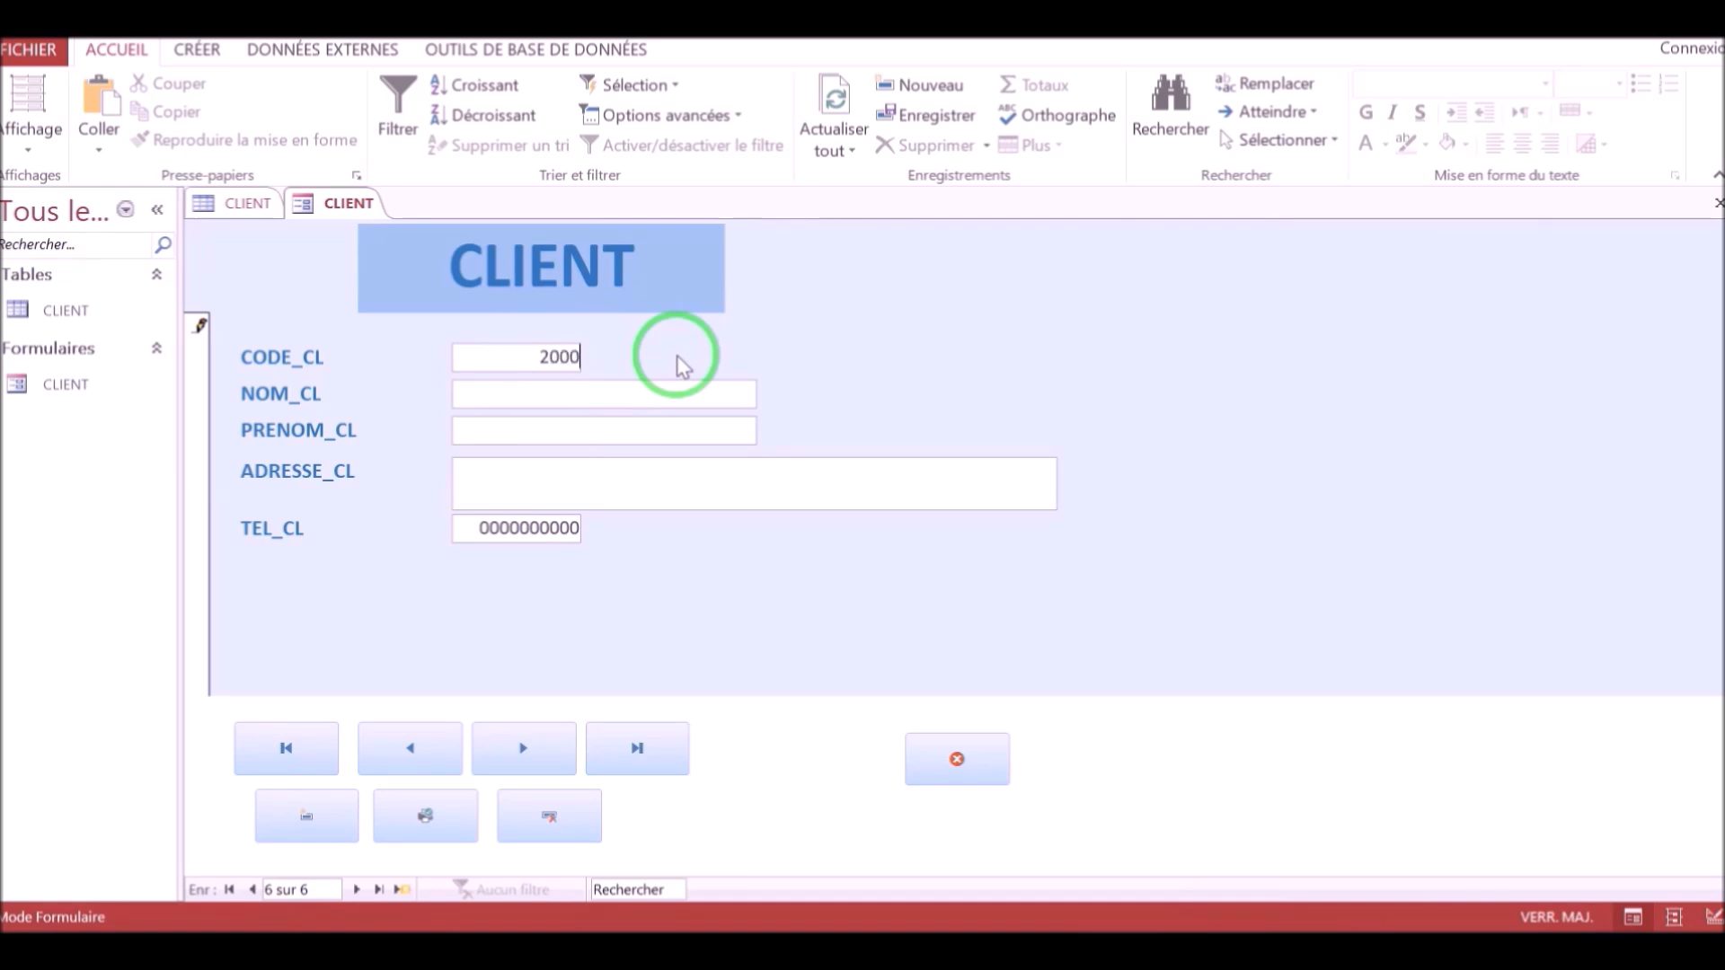
left_click(653, 393)
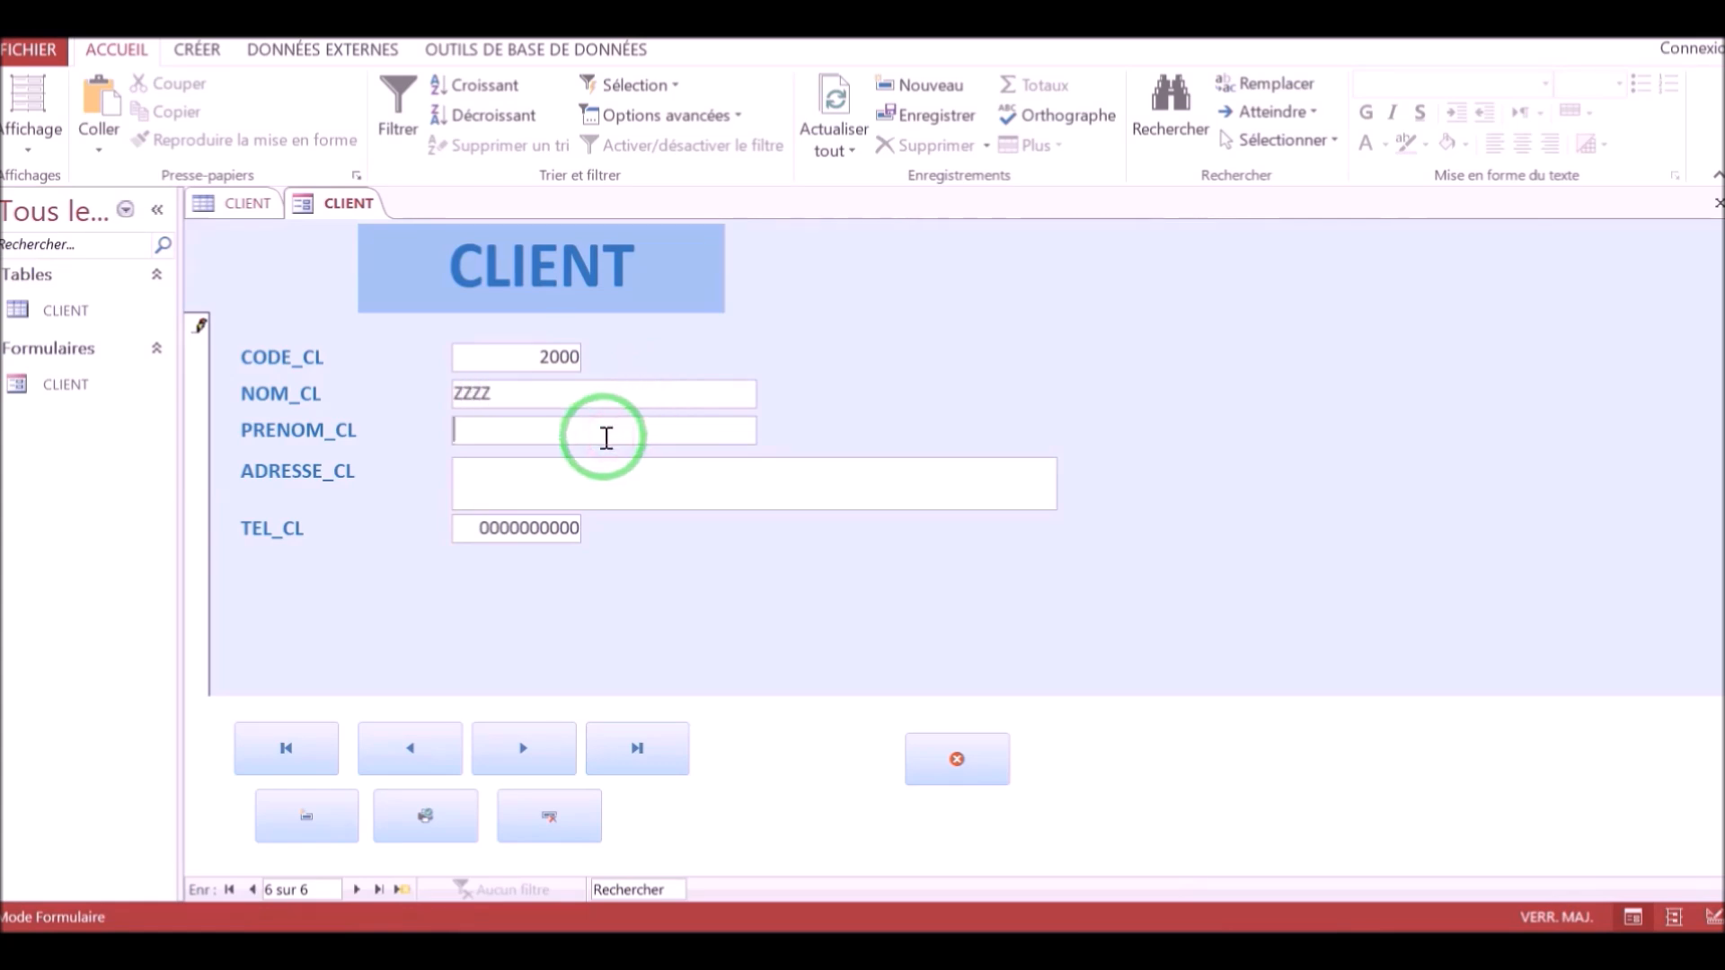
left_click(555, 479)
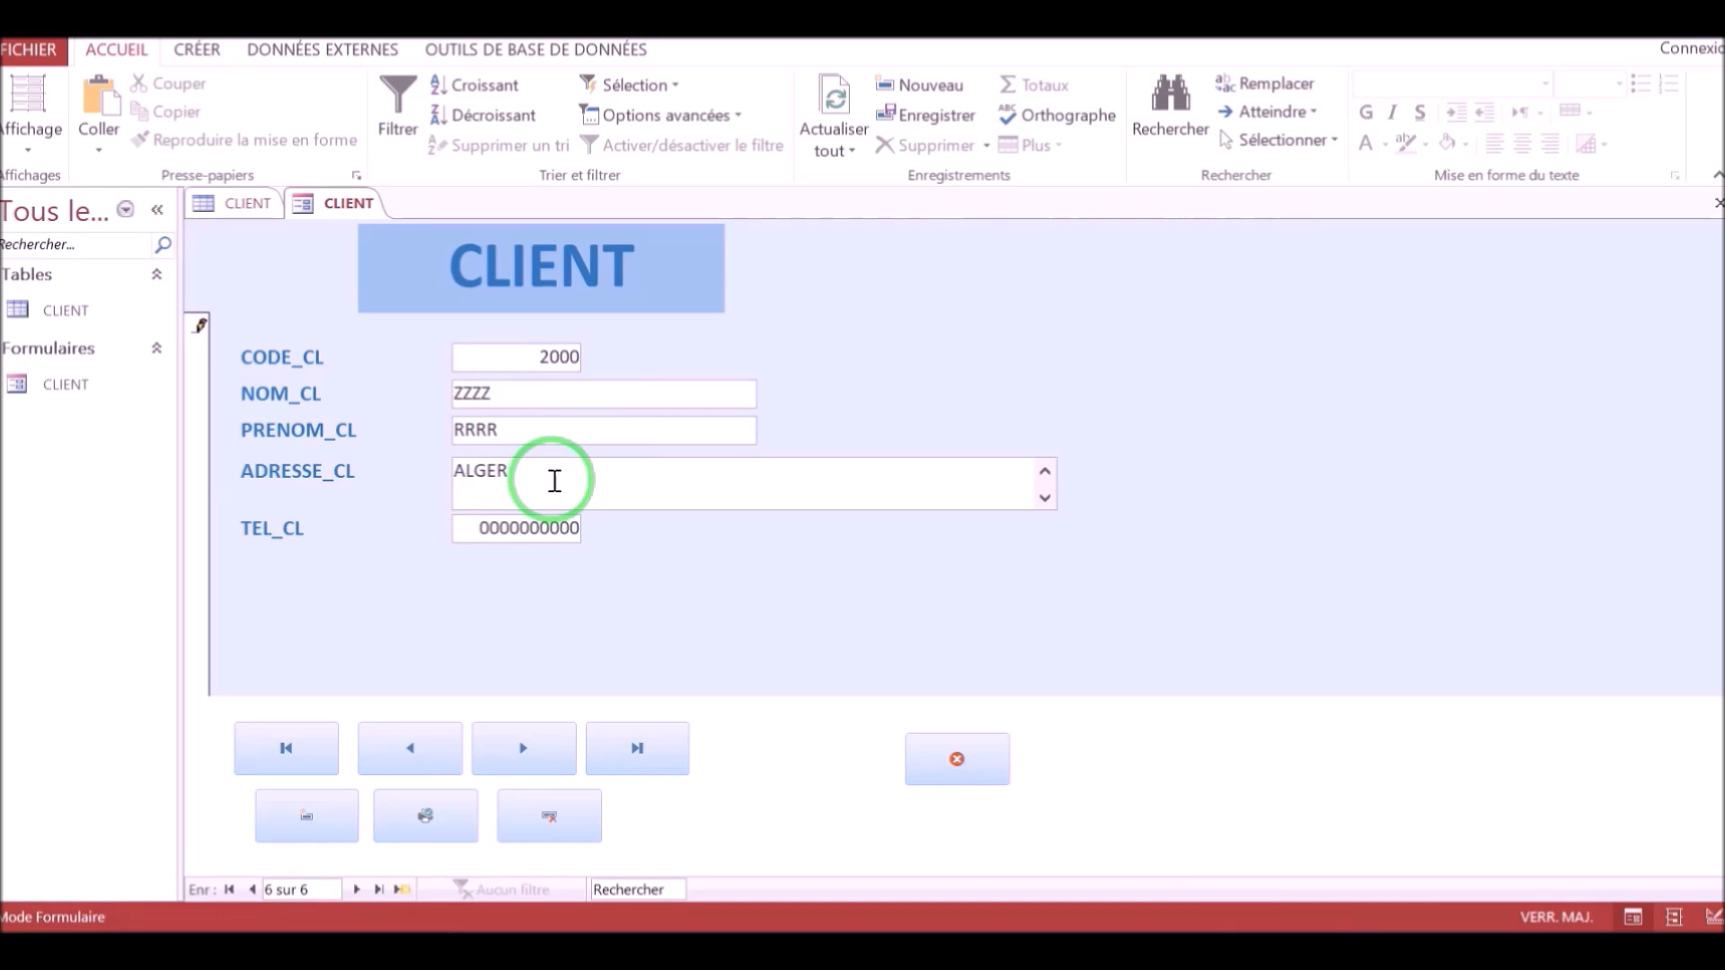
Enter the client's phone number and save the record by starting another new record.
left_click_drag(475, 528, 642, 544)
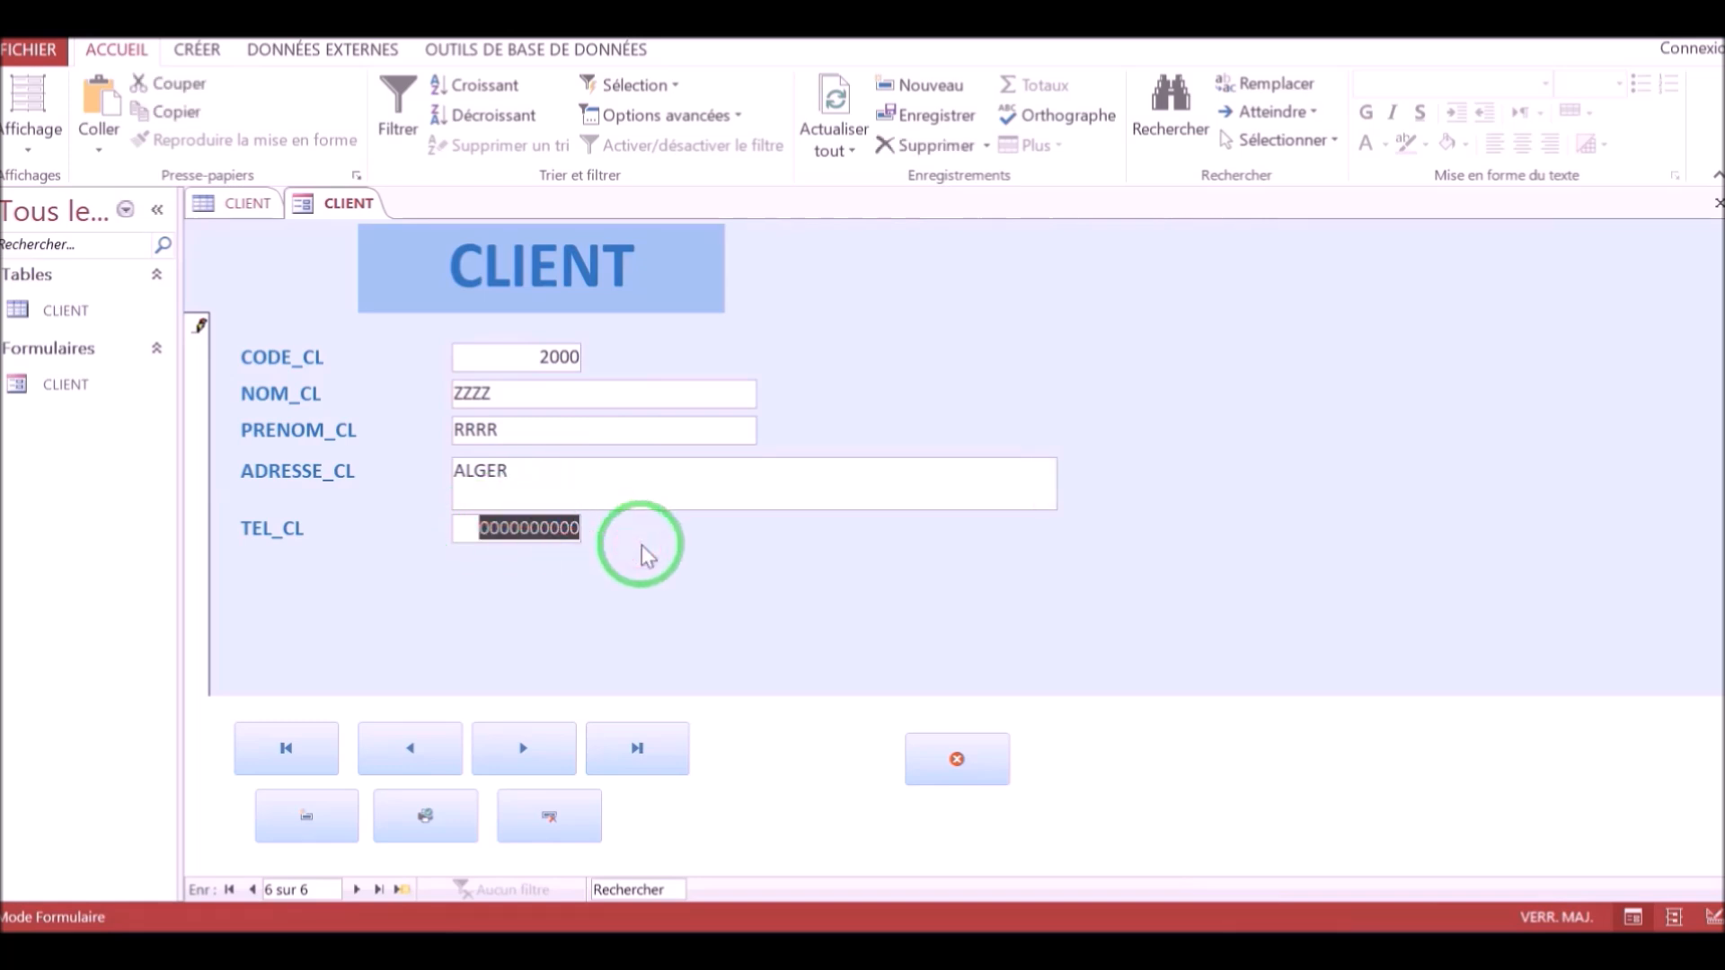
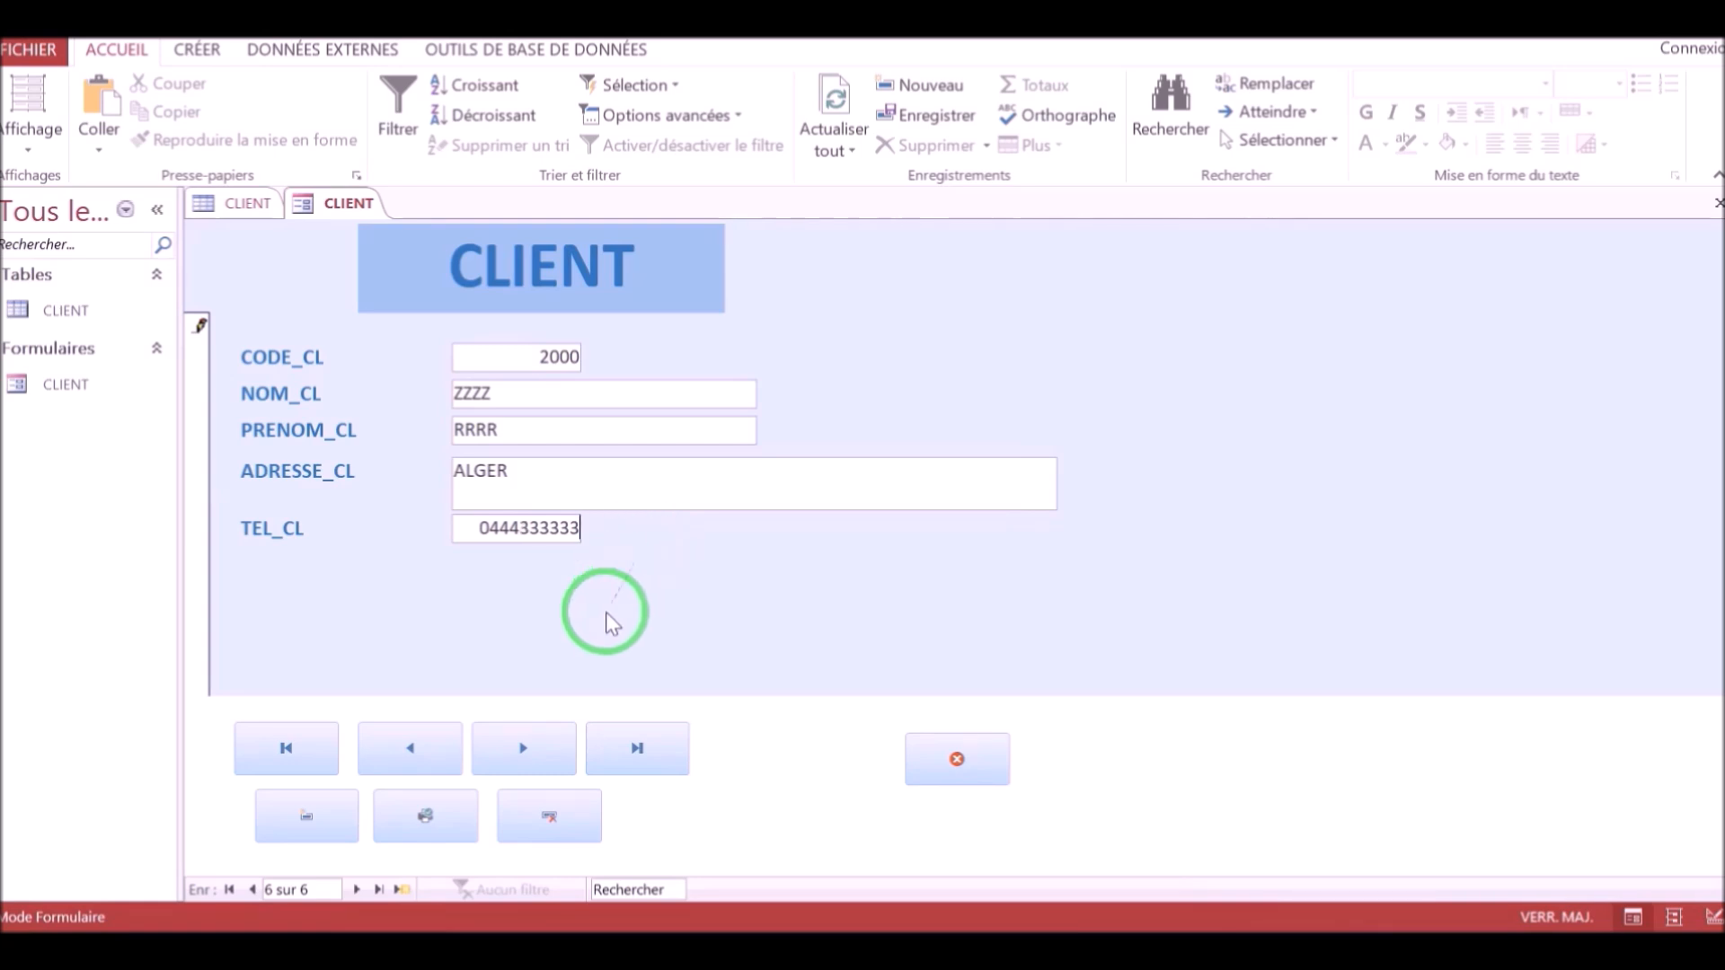
left_click(307, 825)
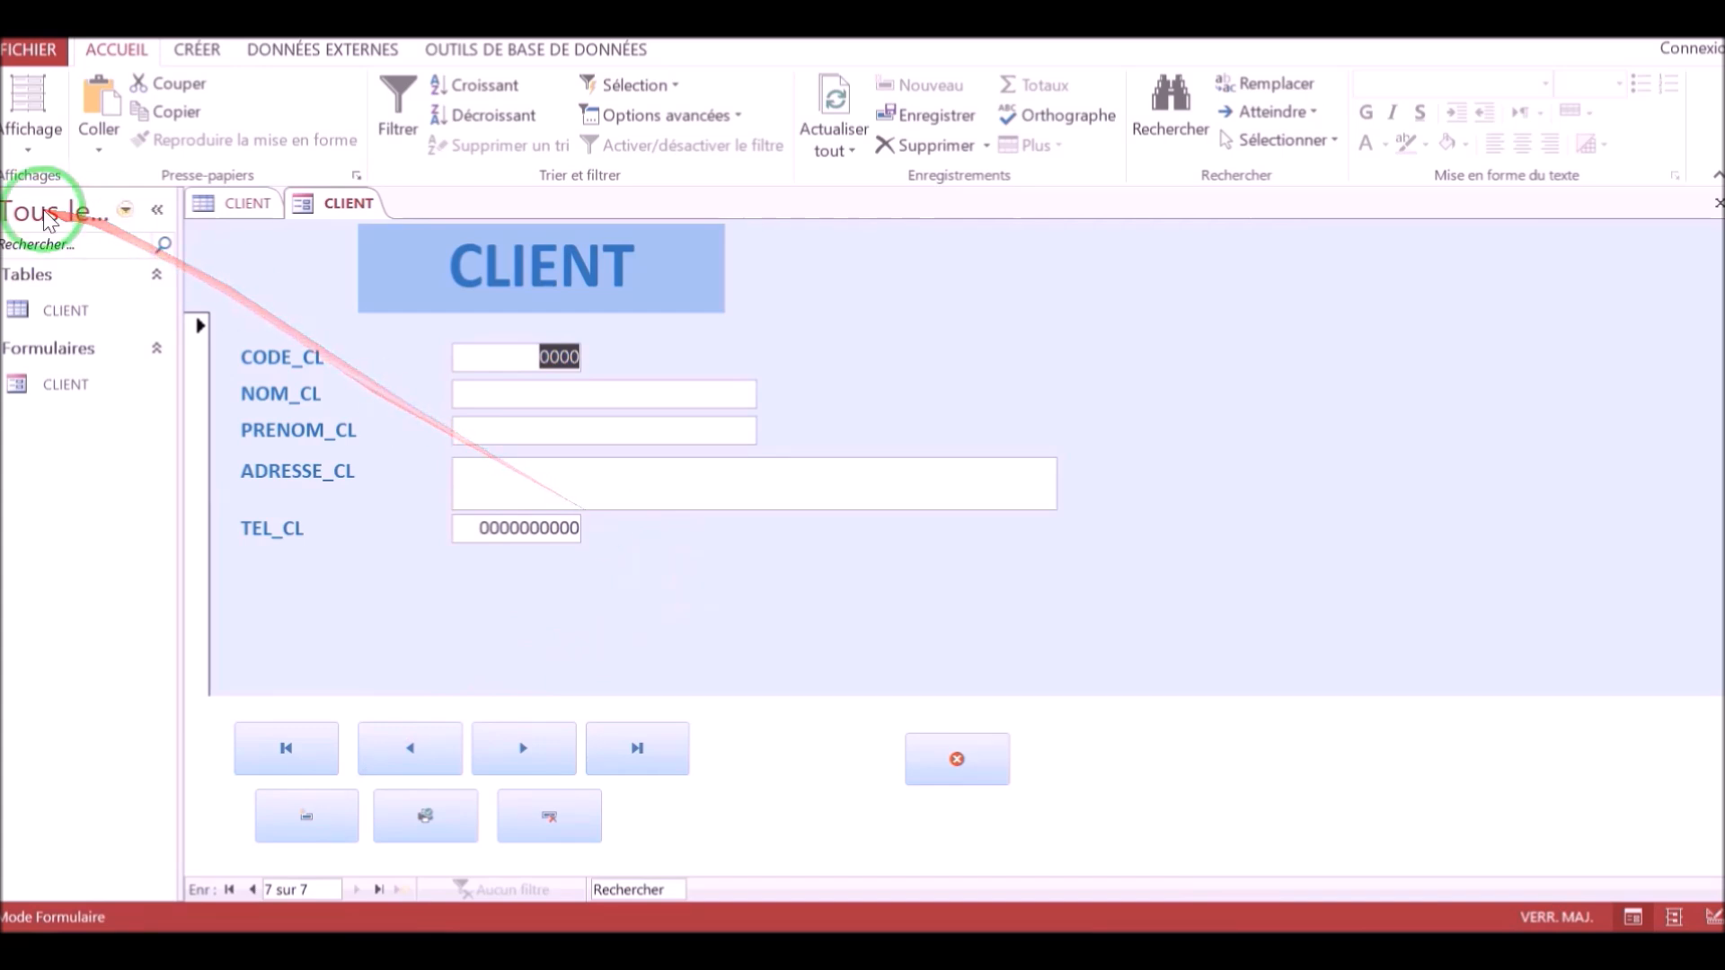
Open the CLIENT table and refresh it to check the newly added record.
double_click(88, 316)
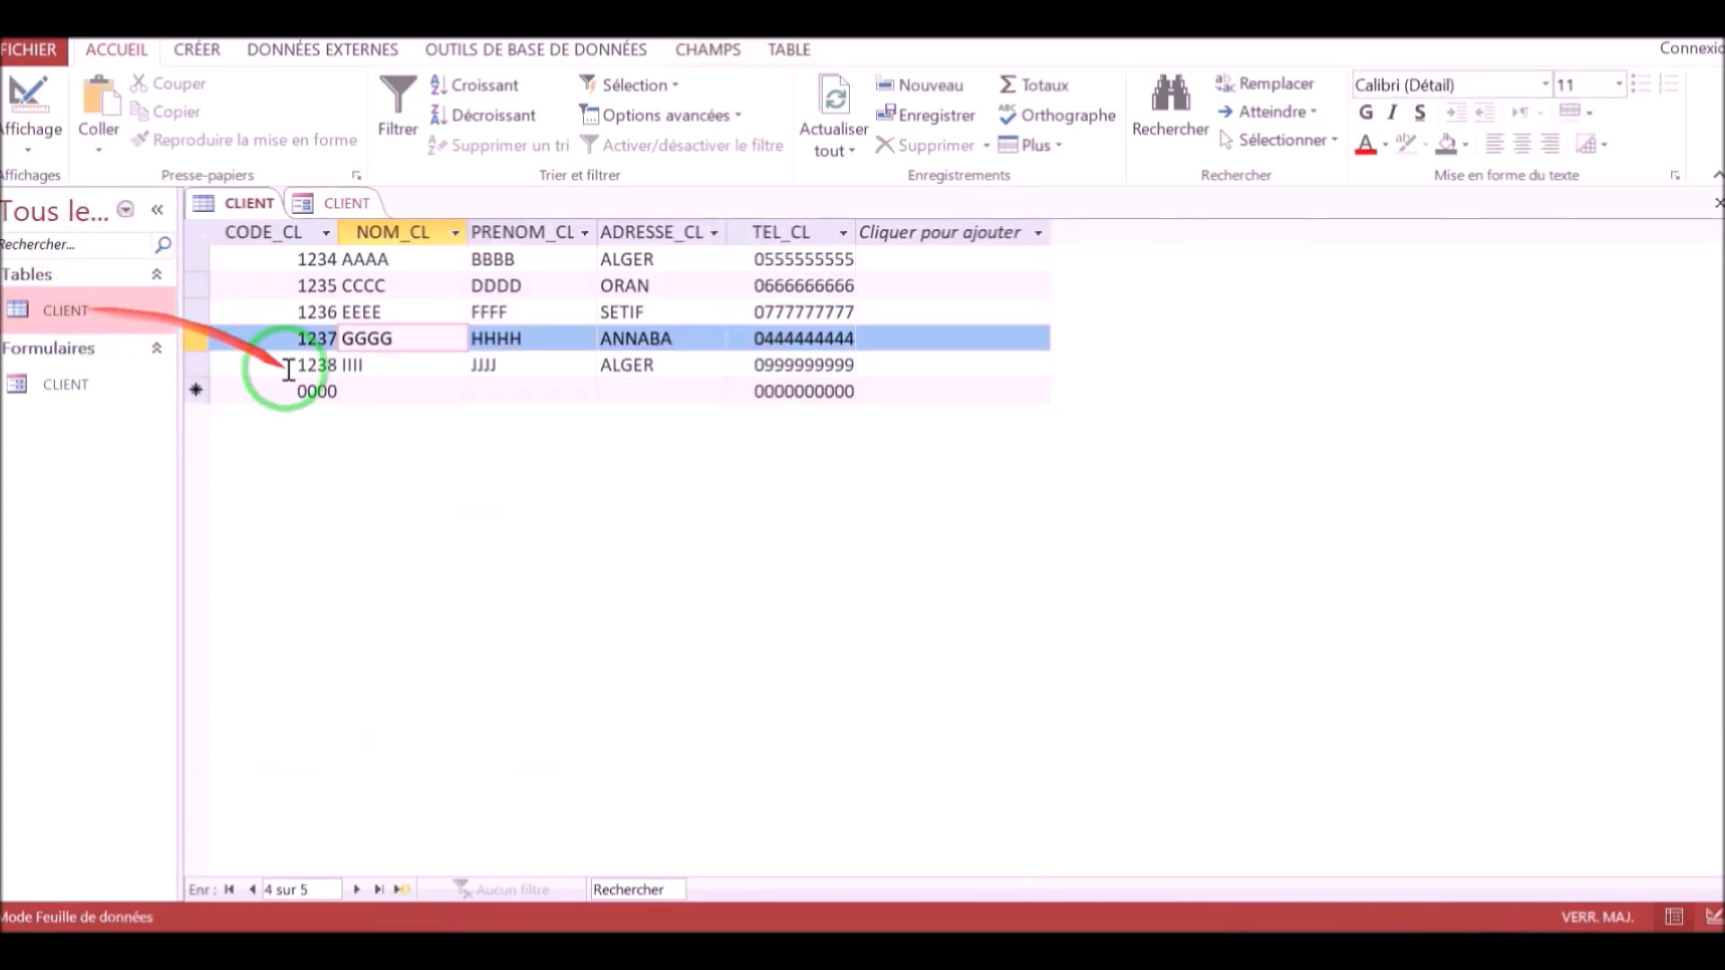
left_click(836, 93)
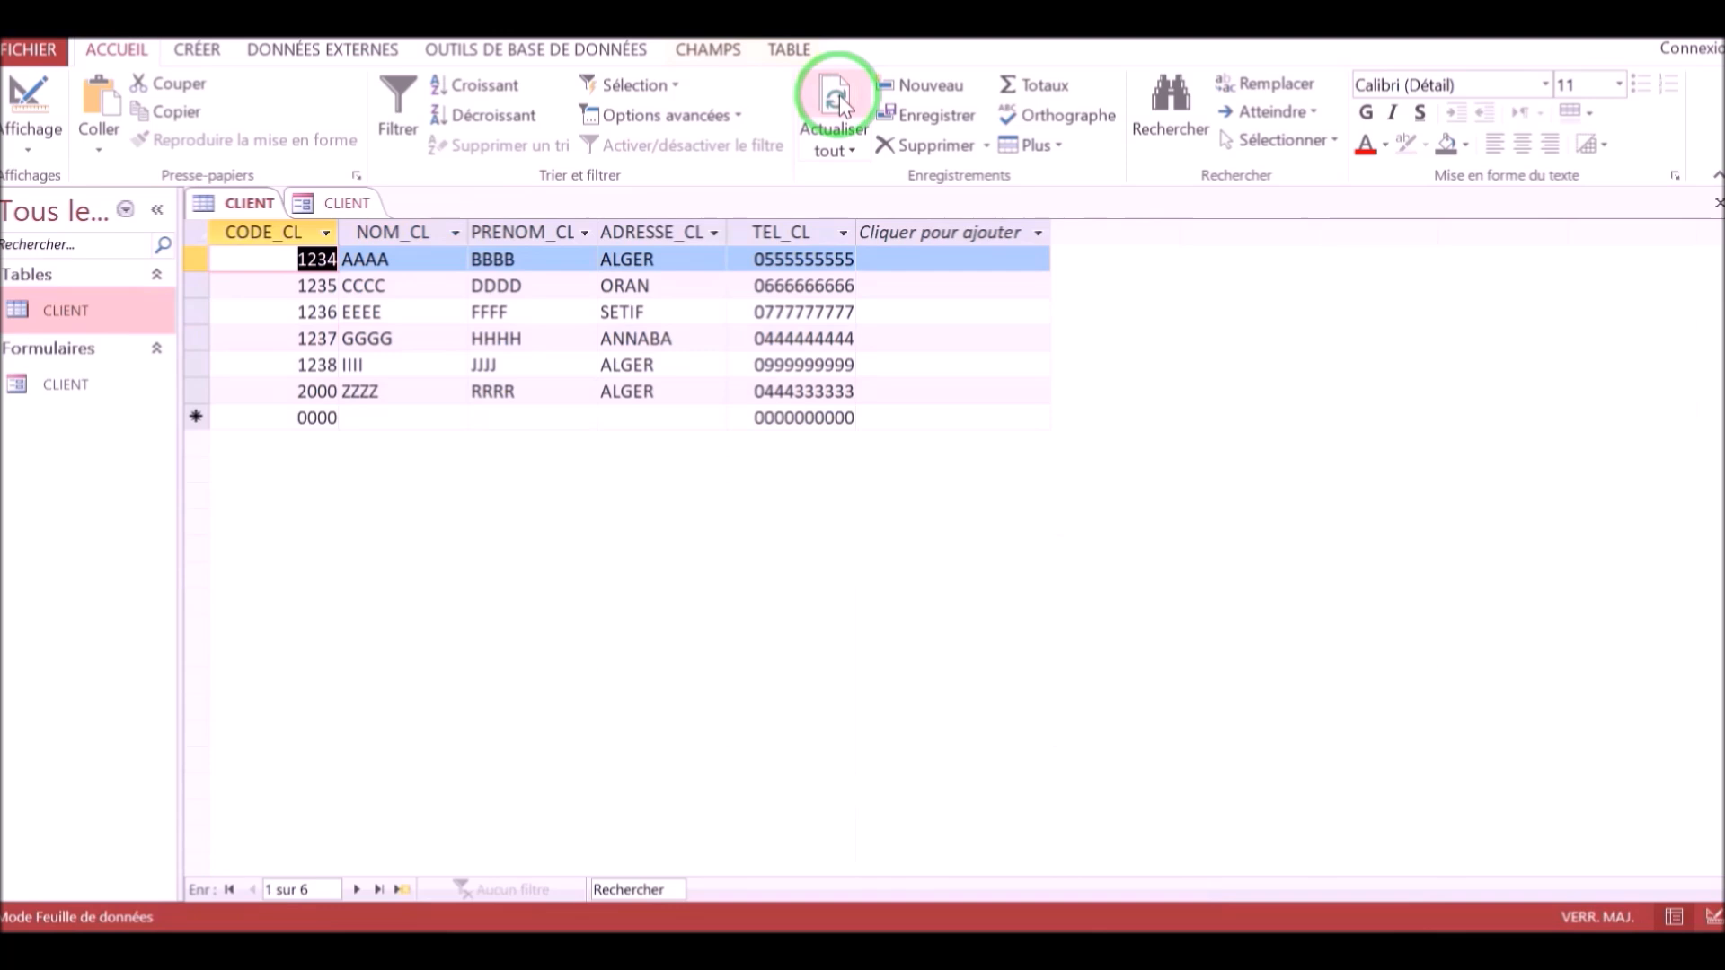
left_click(292, 395)
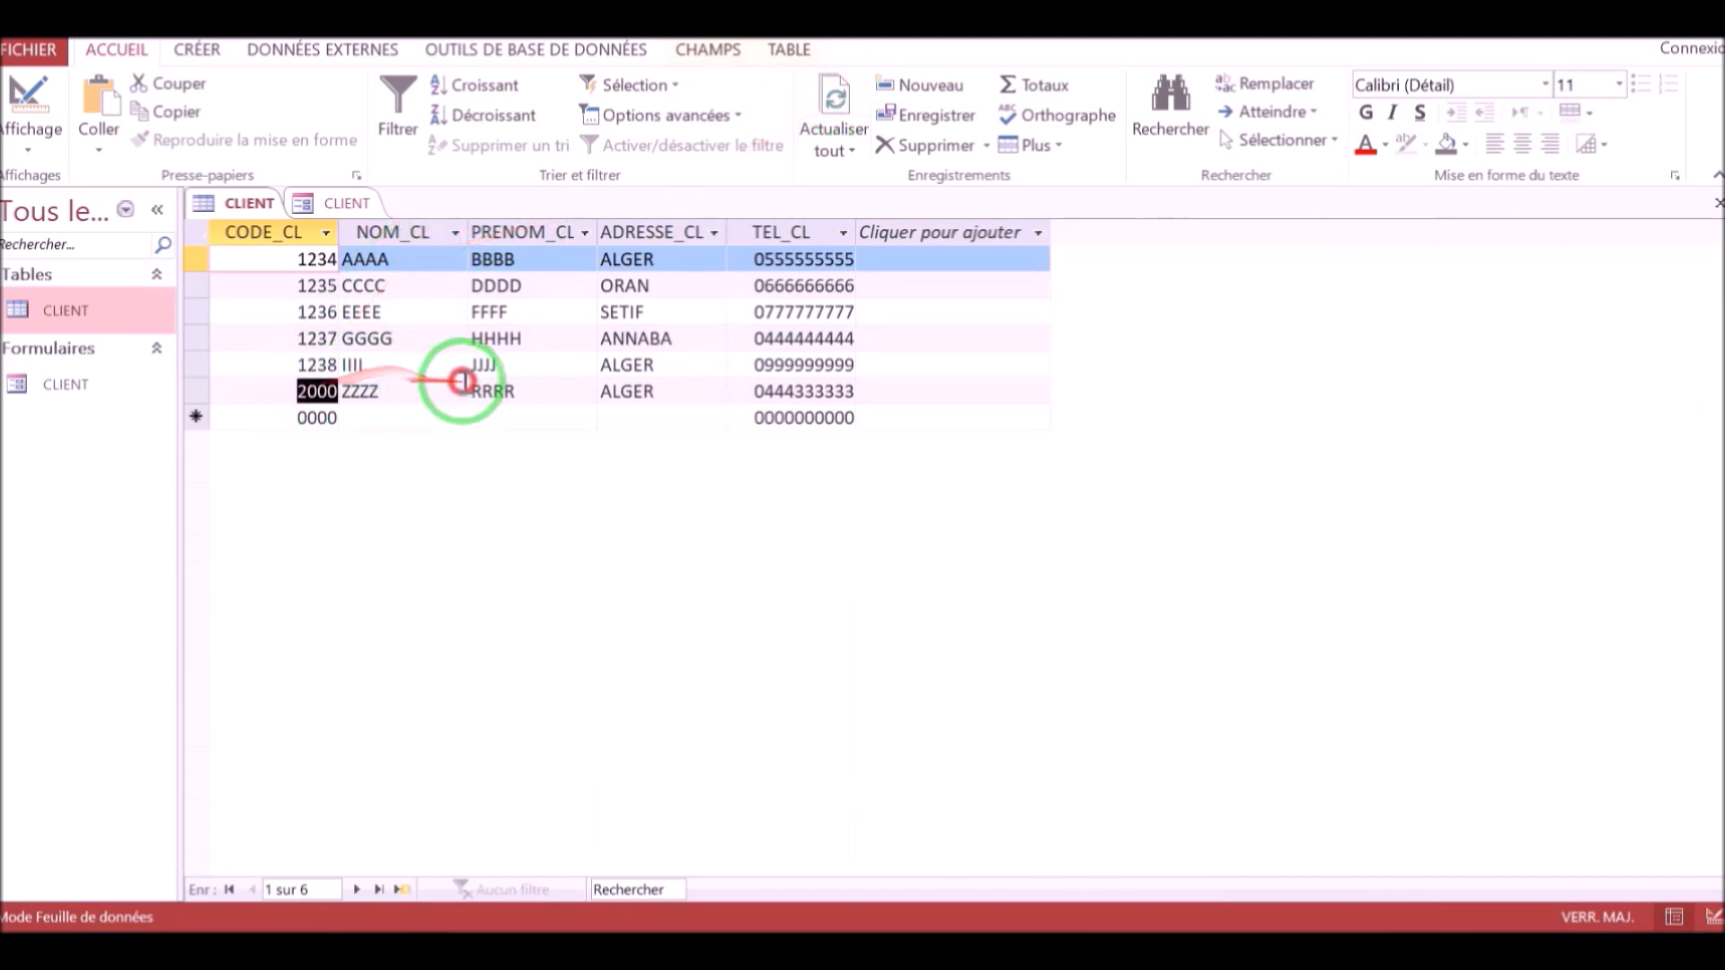
left_click(381, 391)
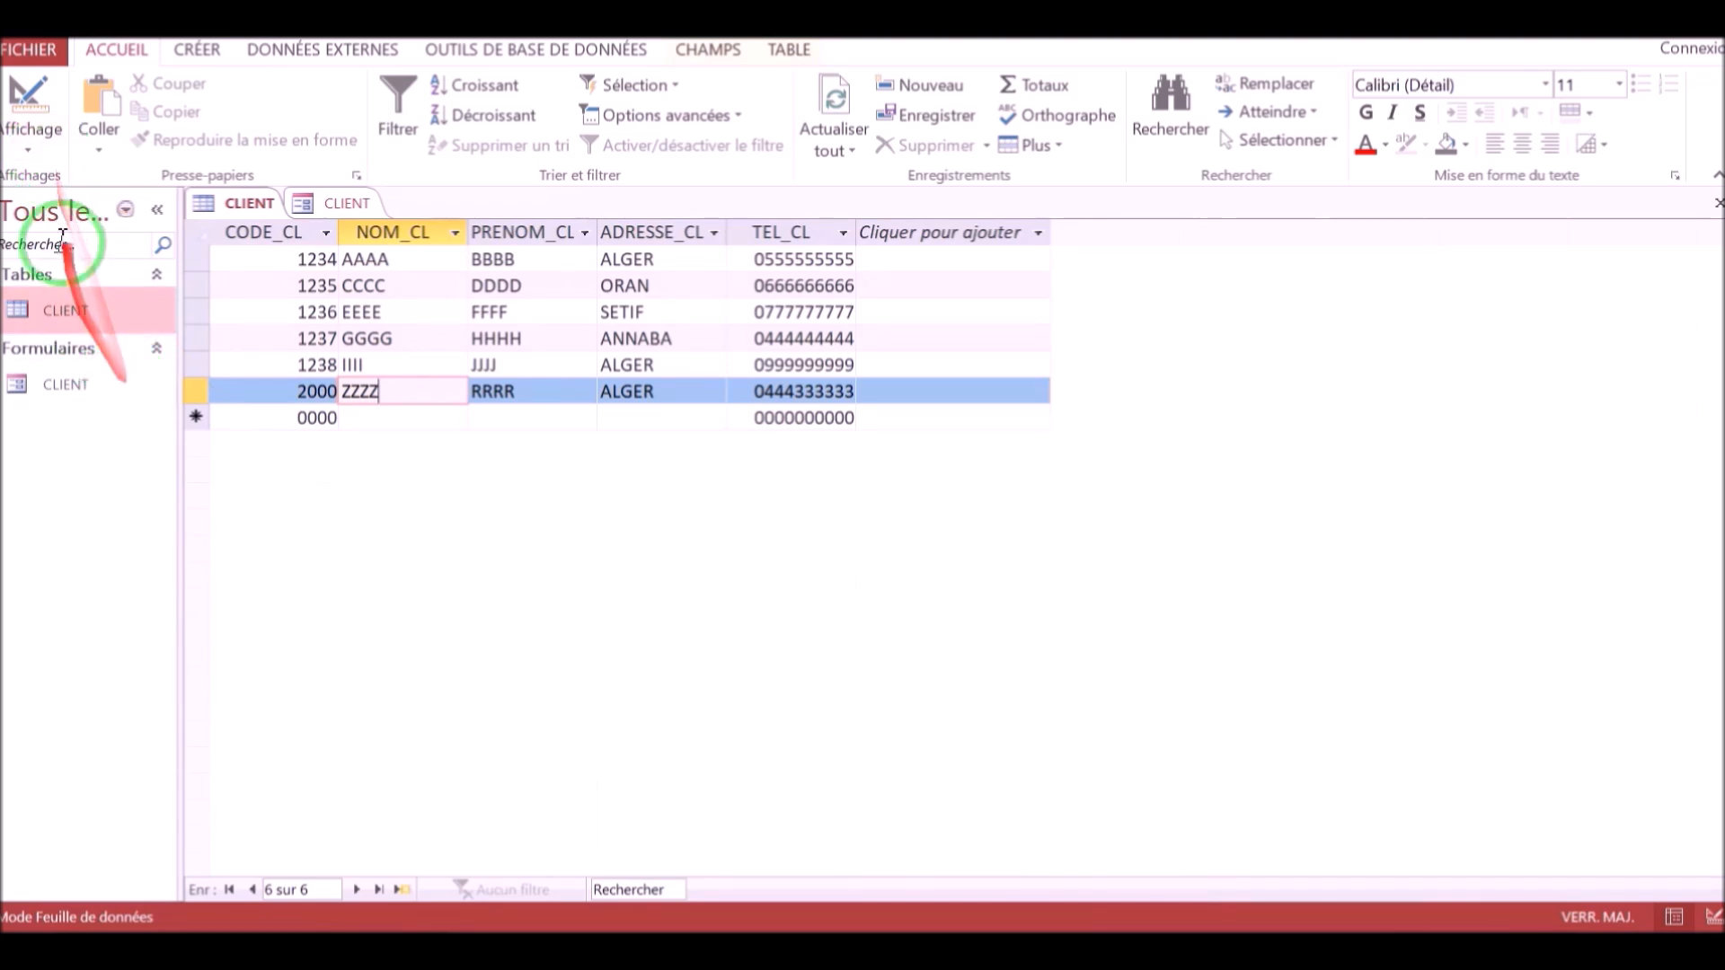
Reopen the CLIENT form, go back to record 2000 and try printing it with the print button.
double_click(81, 385)
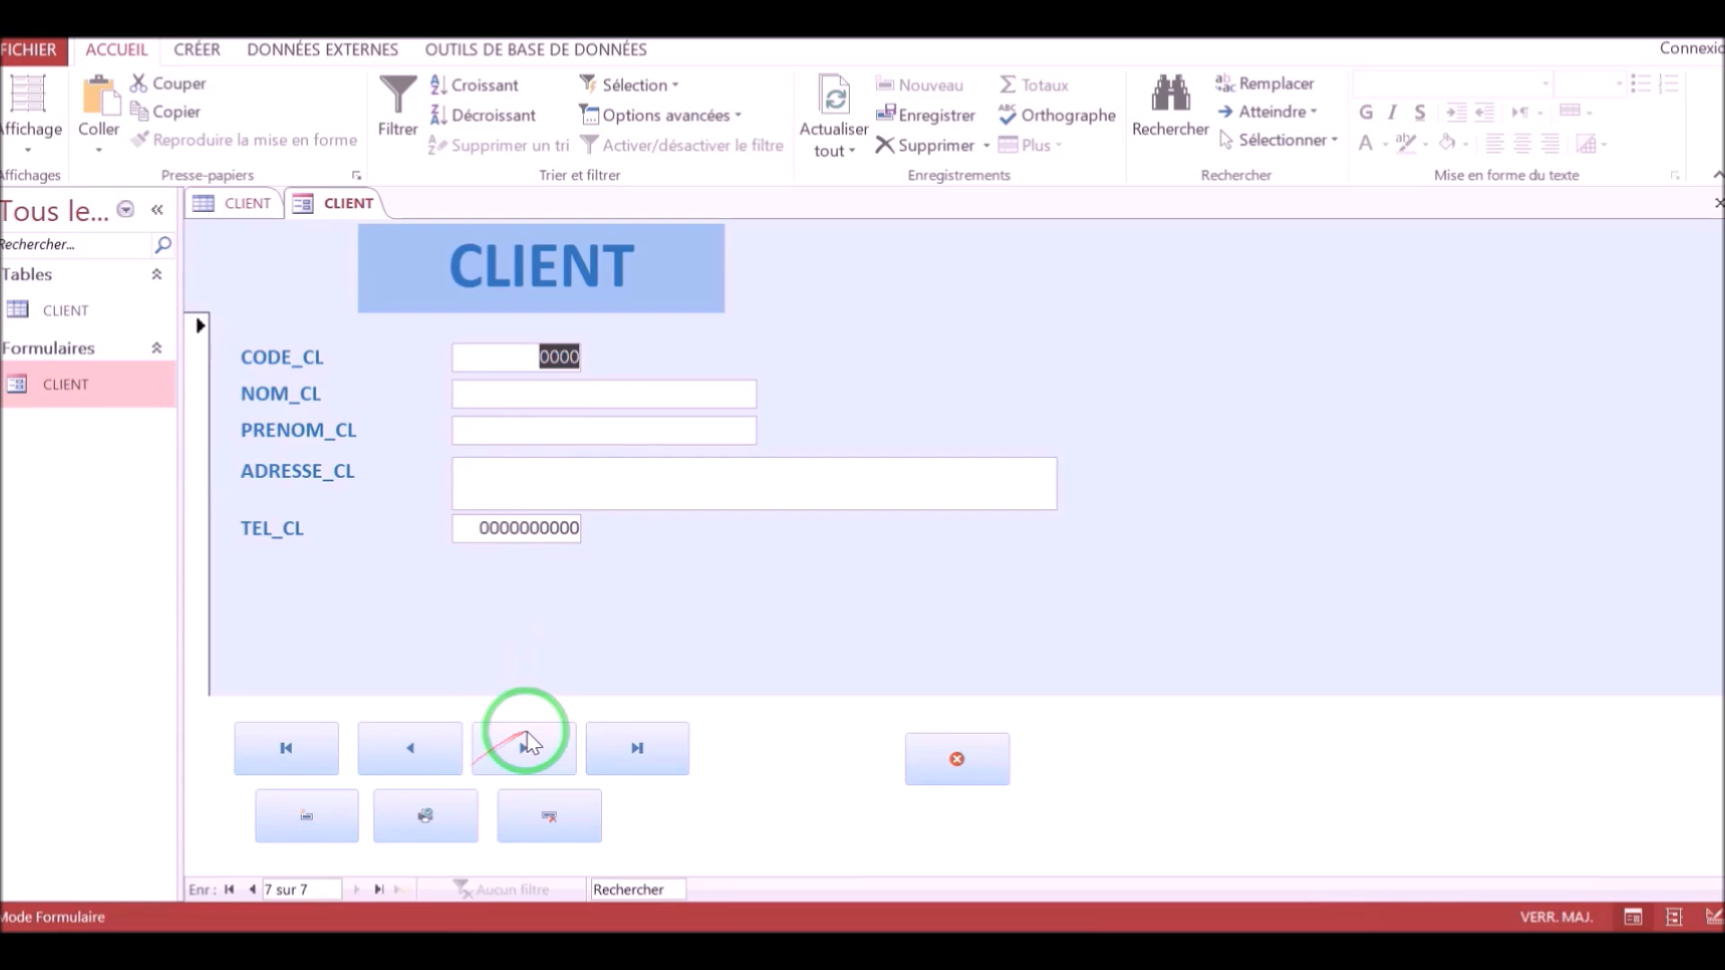
left_click(421, 760)
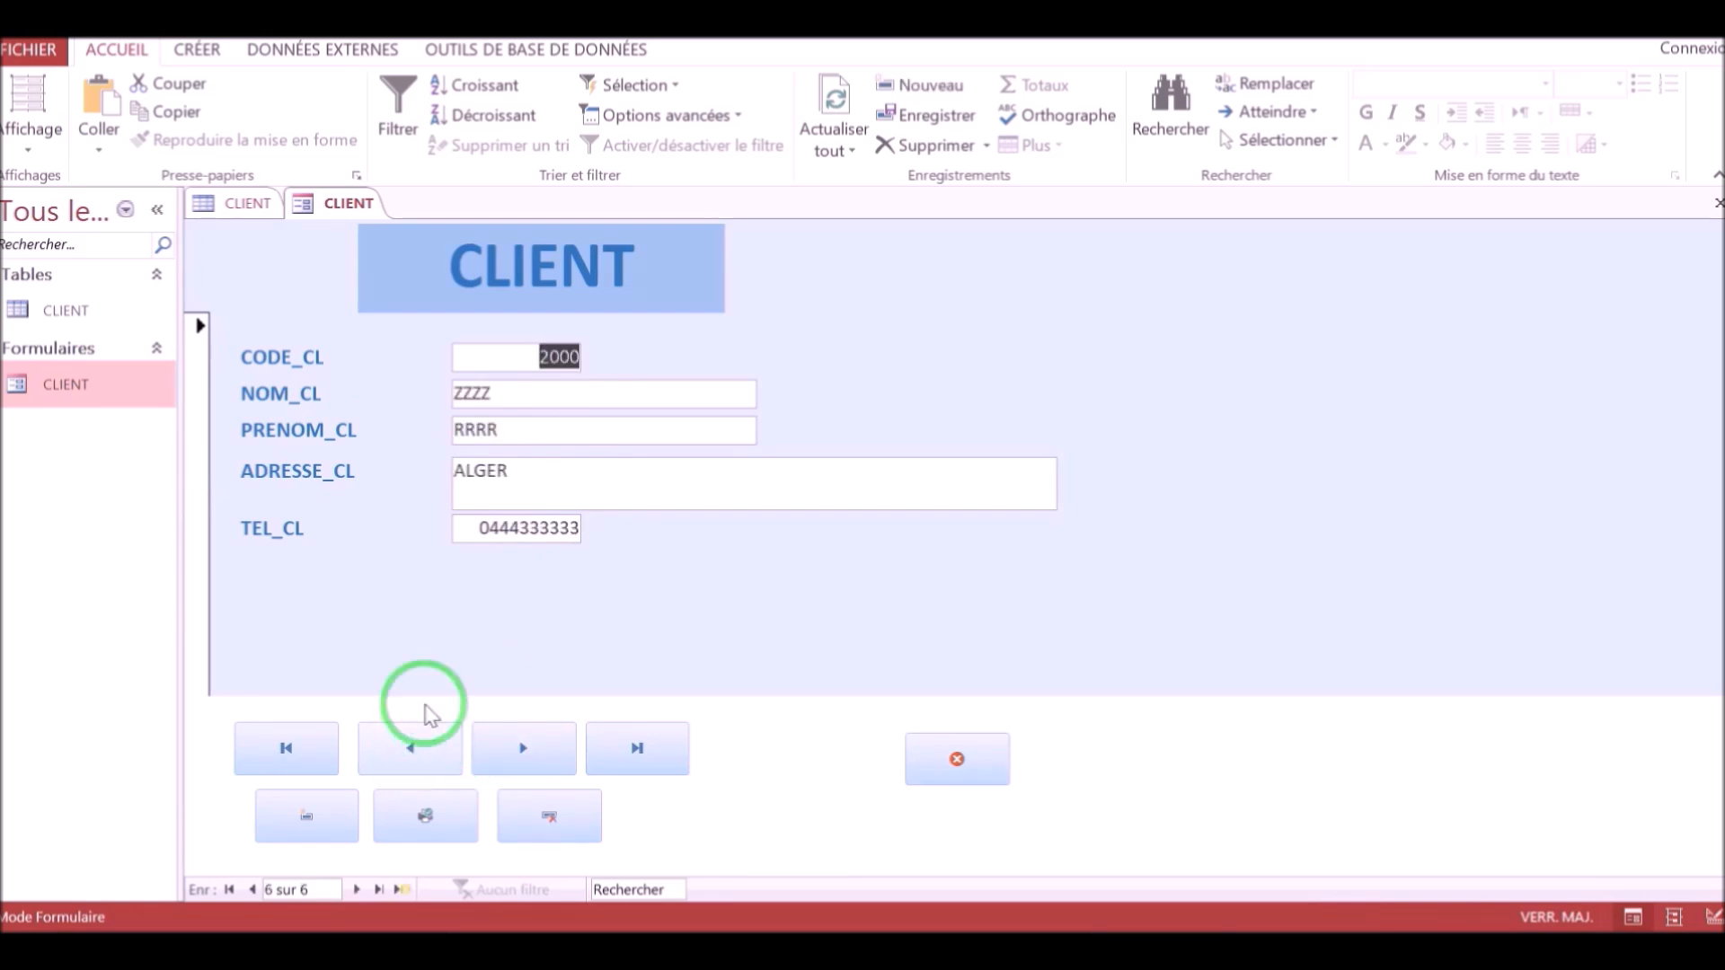
left_click(446, 836)
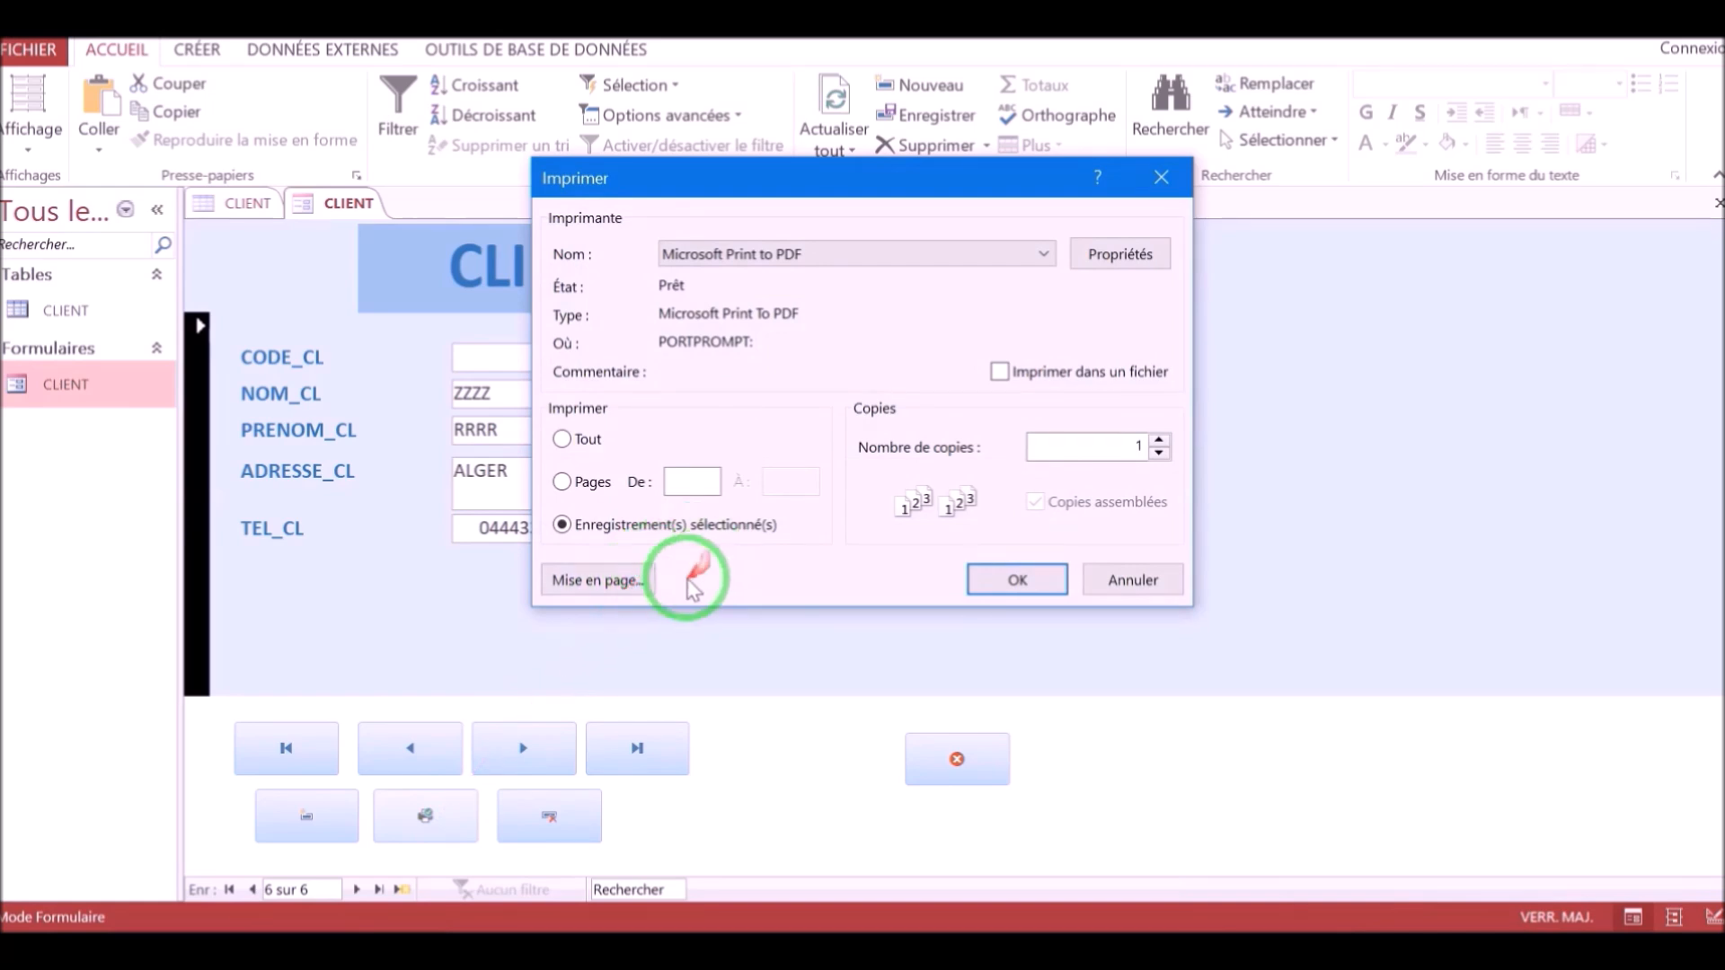
left_click(618, 580)
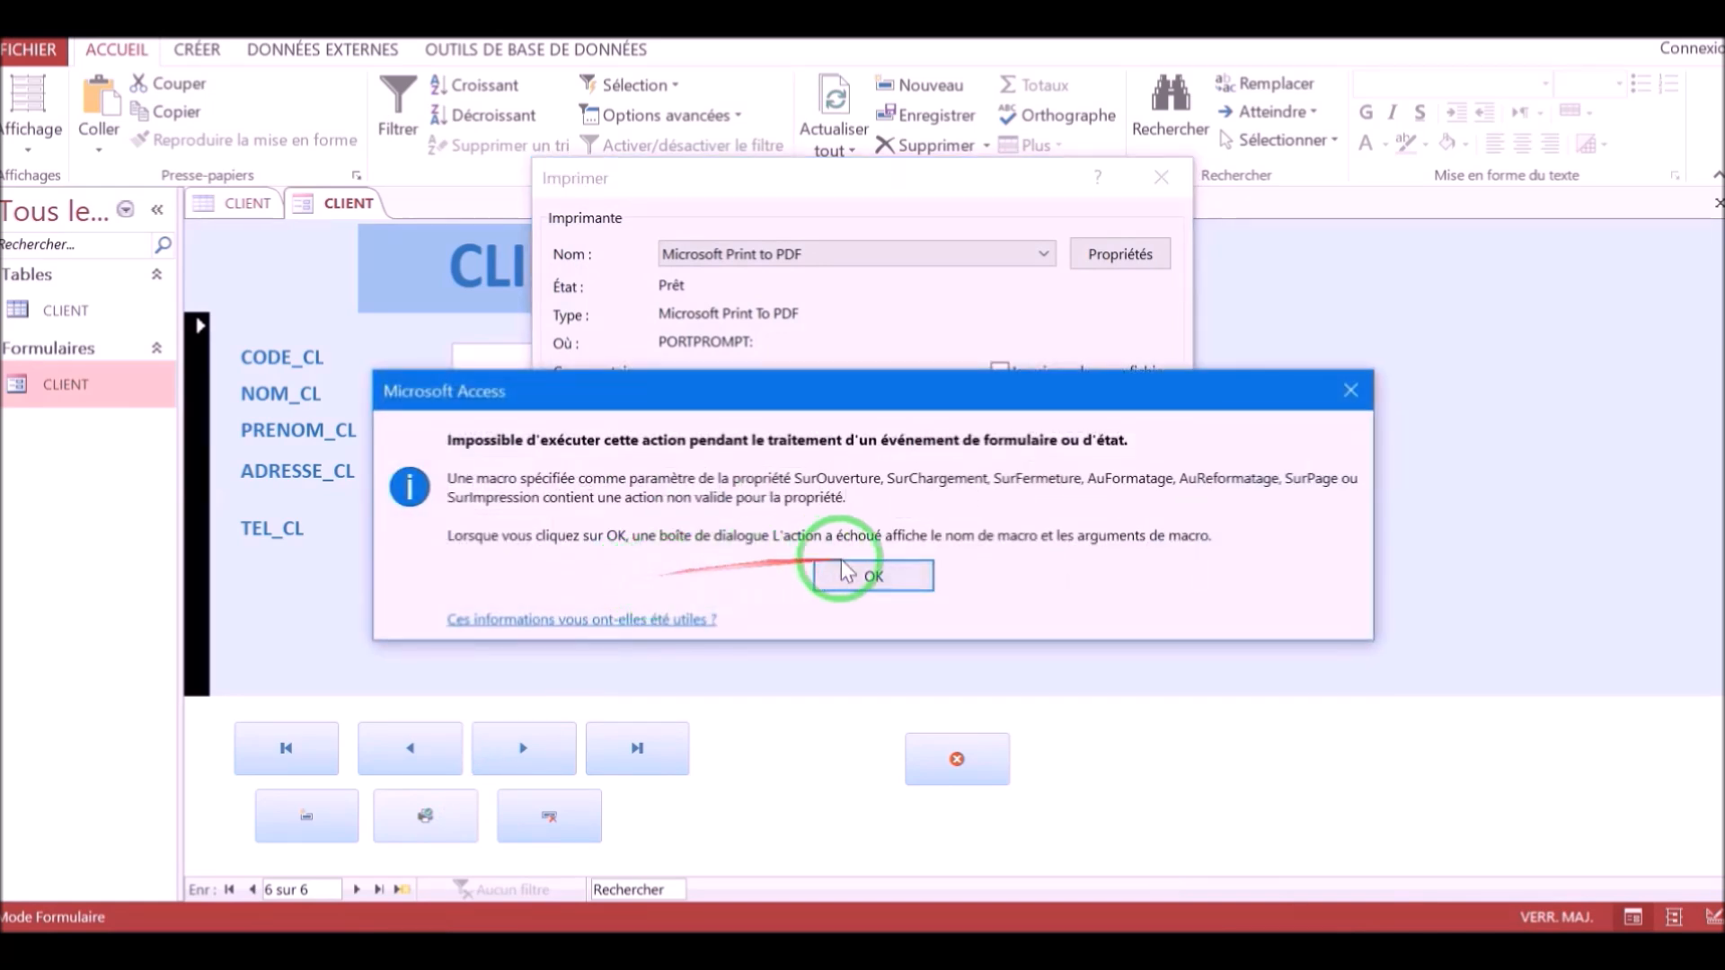
left_click(873, 573)
left_click(1016, 579)
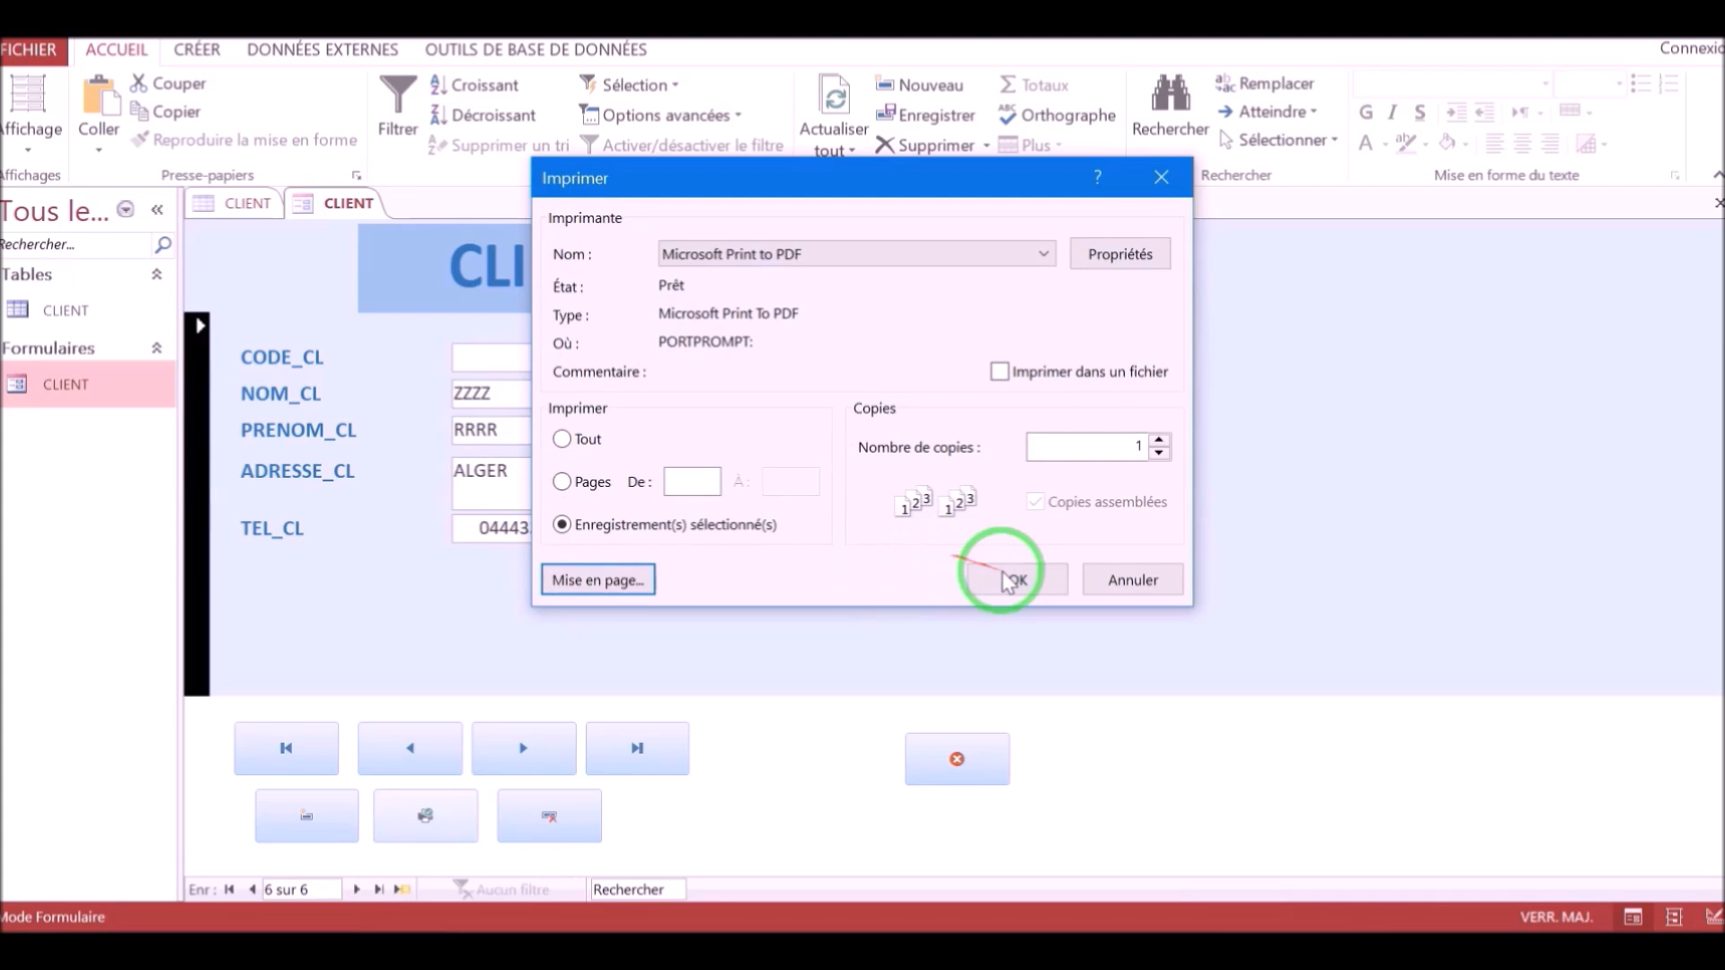
left_click(1166, 182)
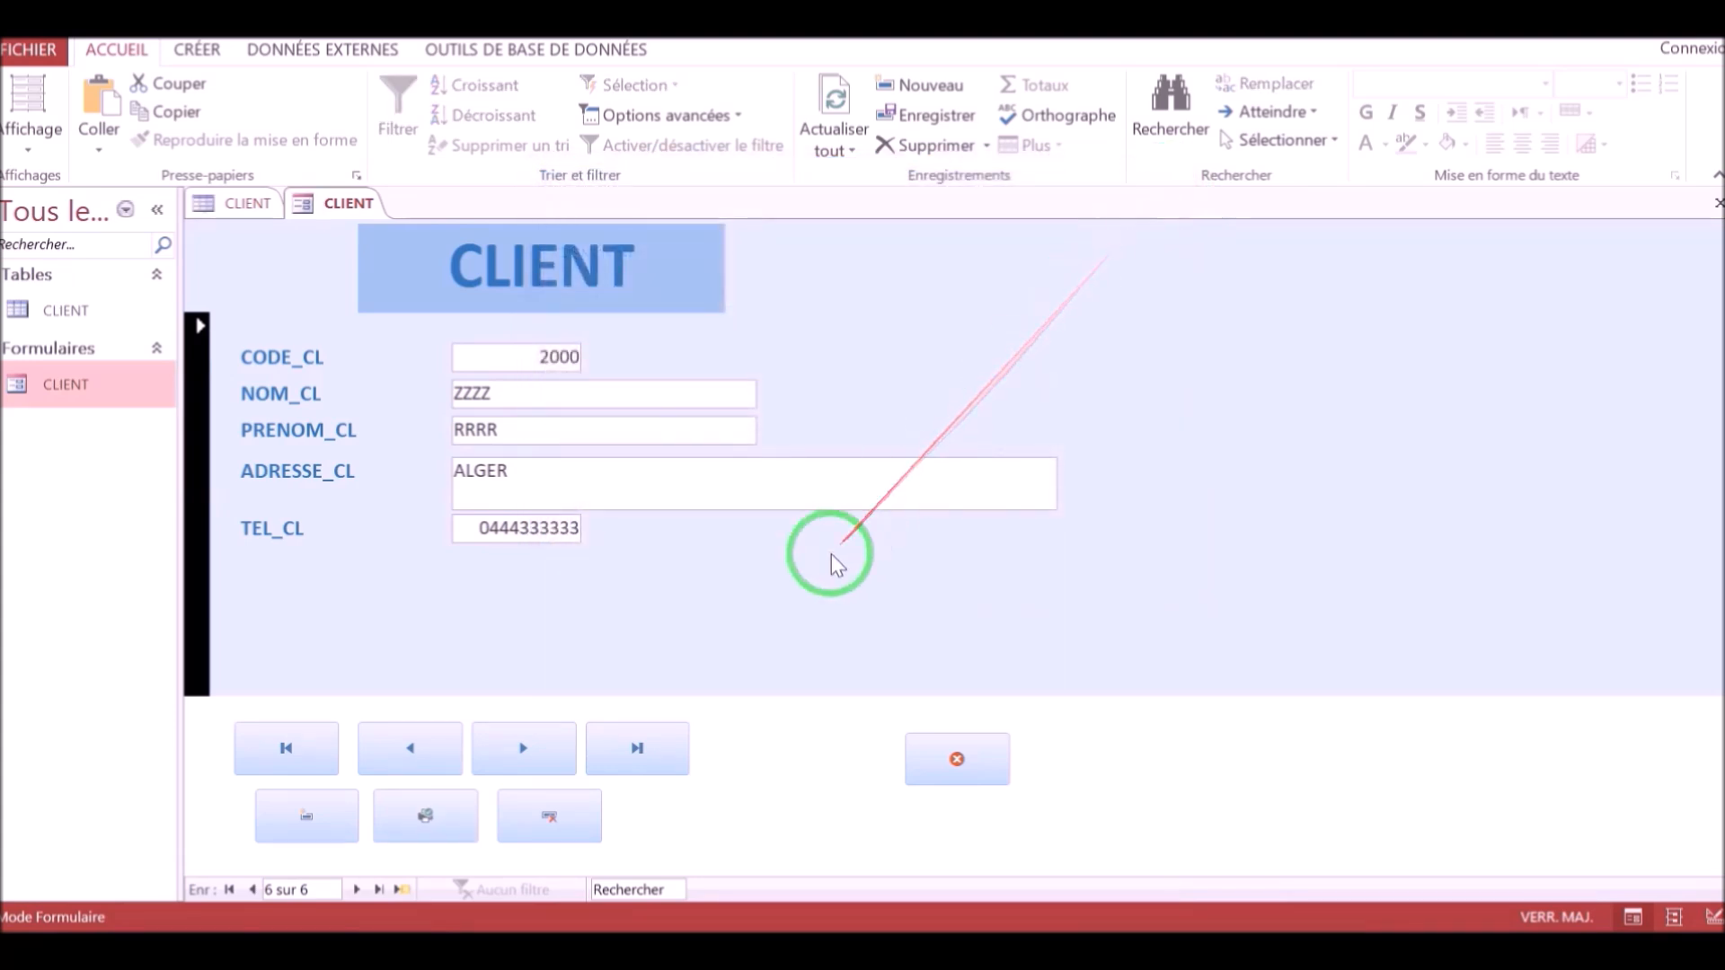
Delete record 2000 with the form's delete button, confirming the deletion.
left_click(768, 591)
left_click(564, 840)
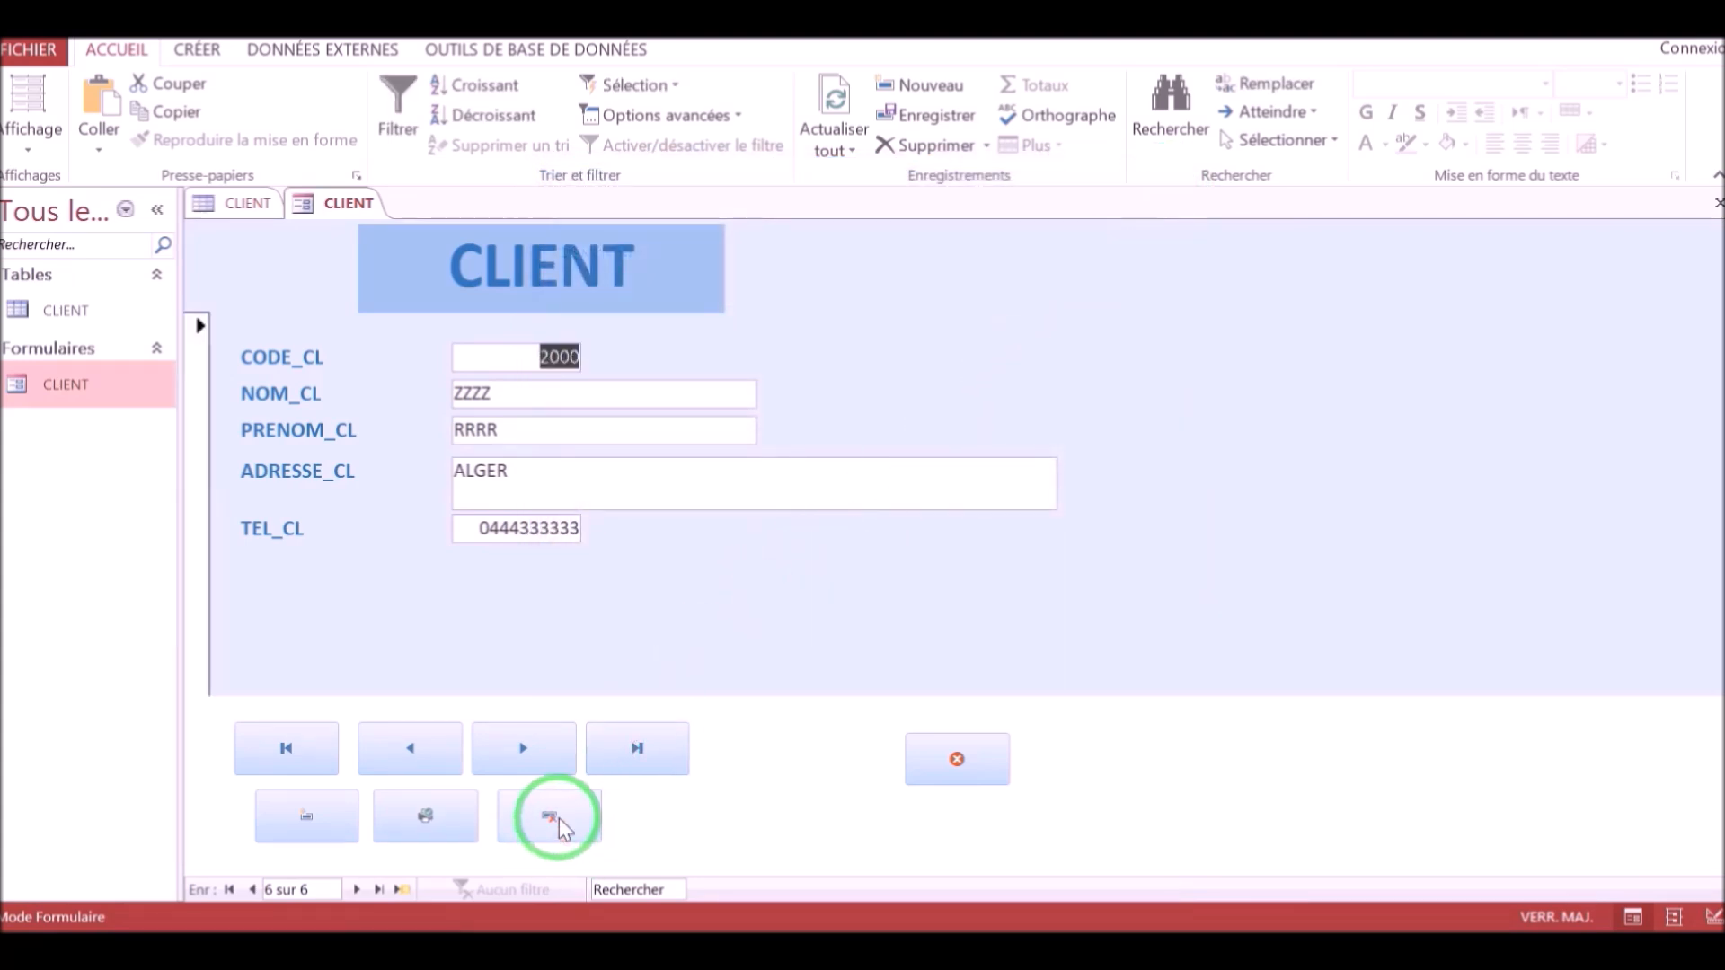
left_click(559, 817)
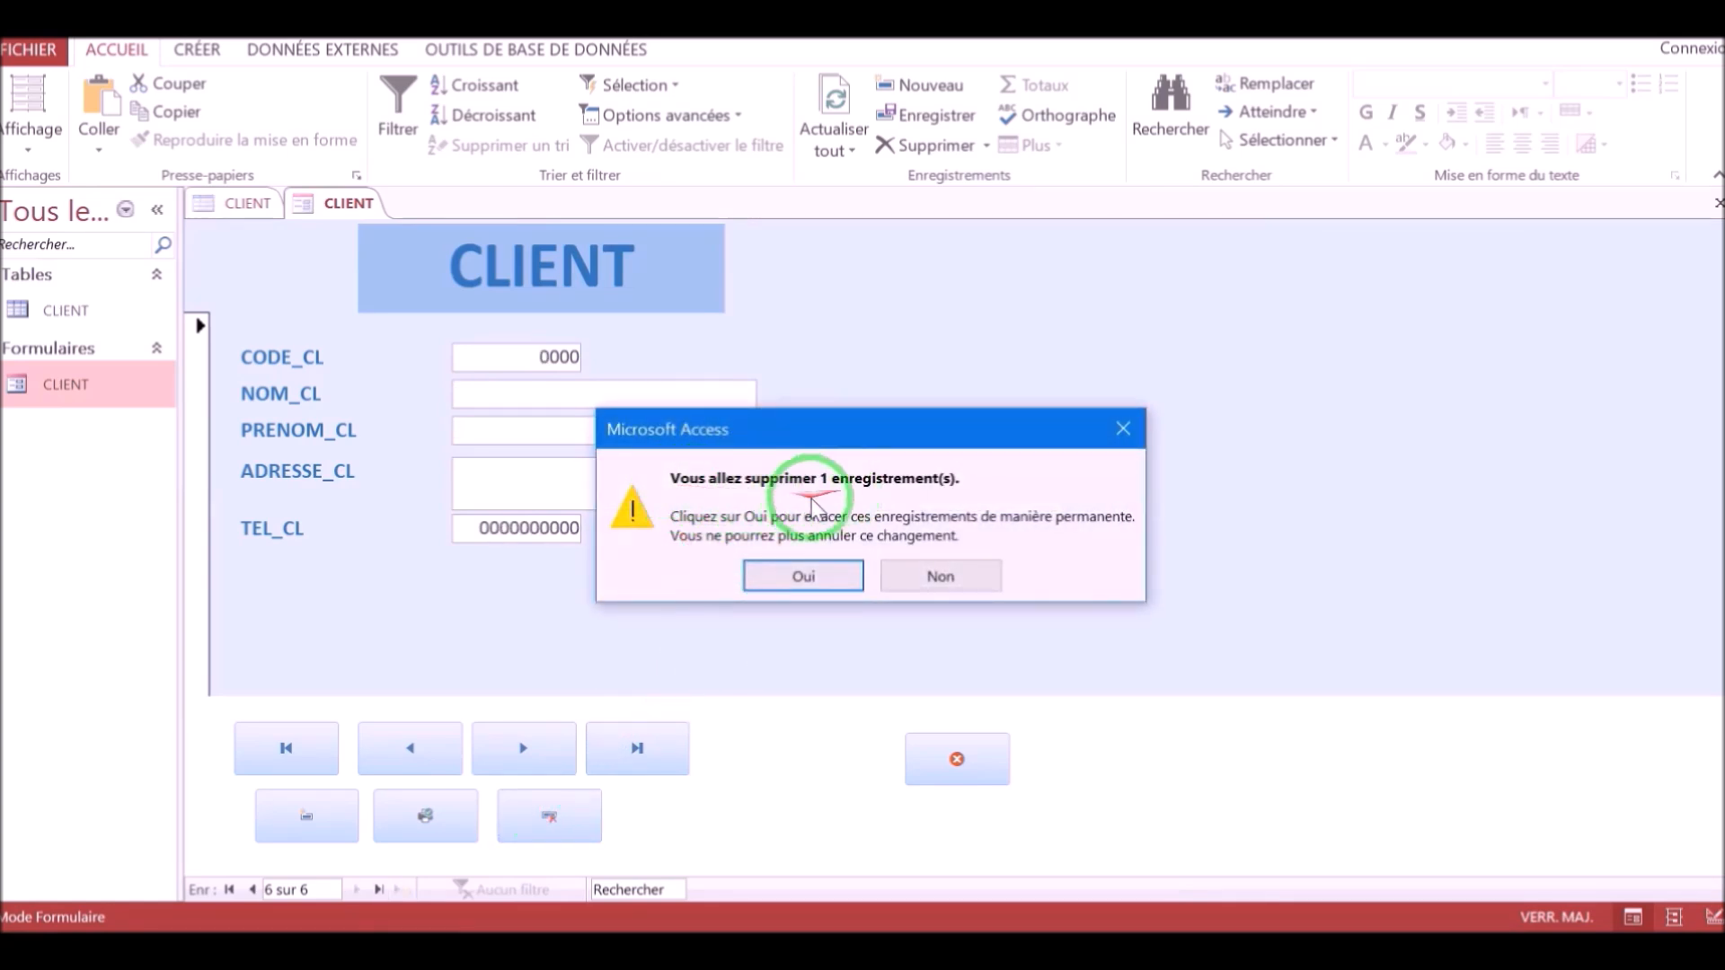
left_click(786, 572)
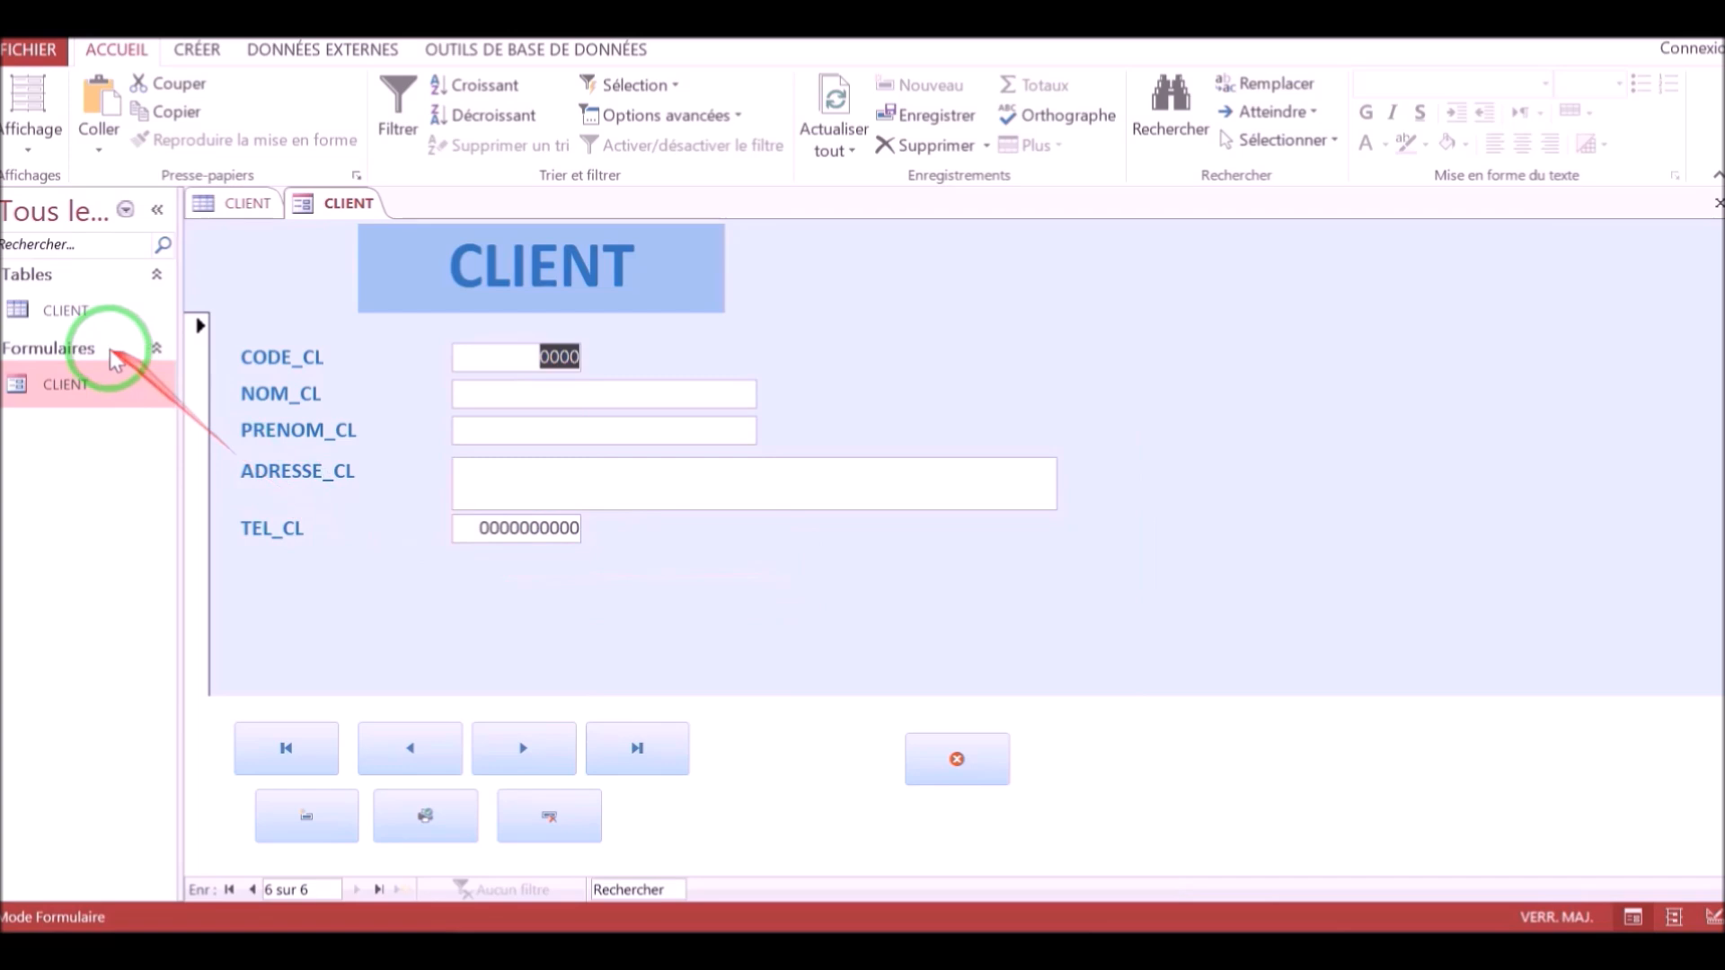
Open the CLIENT table to check the deleted record.
double_click(77, 308)
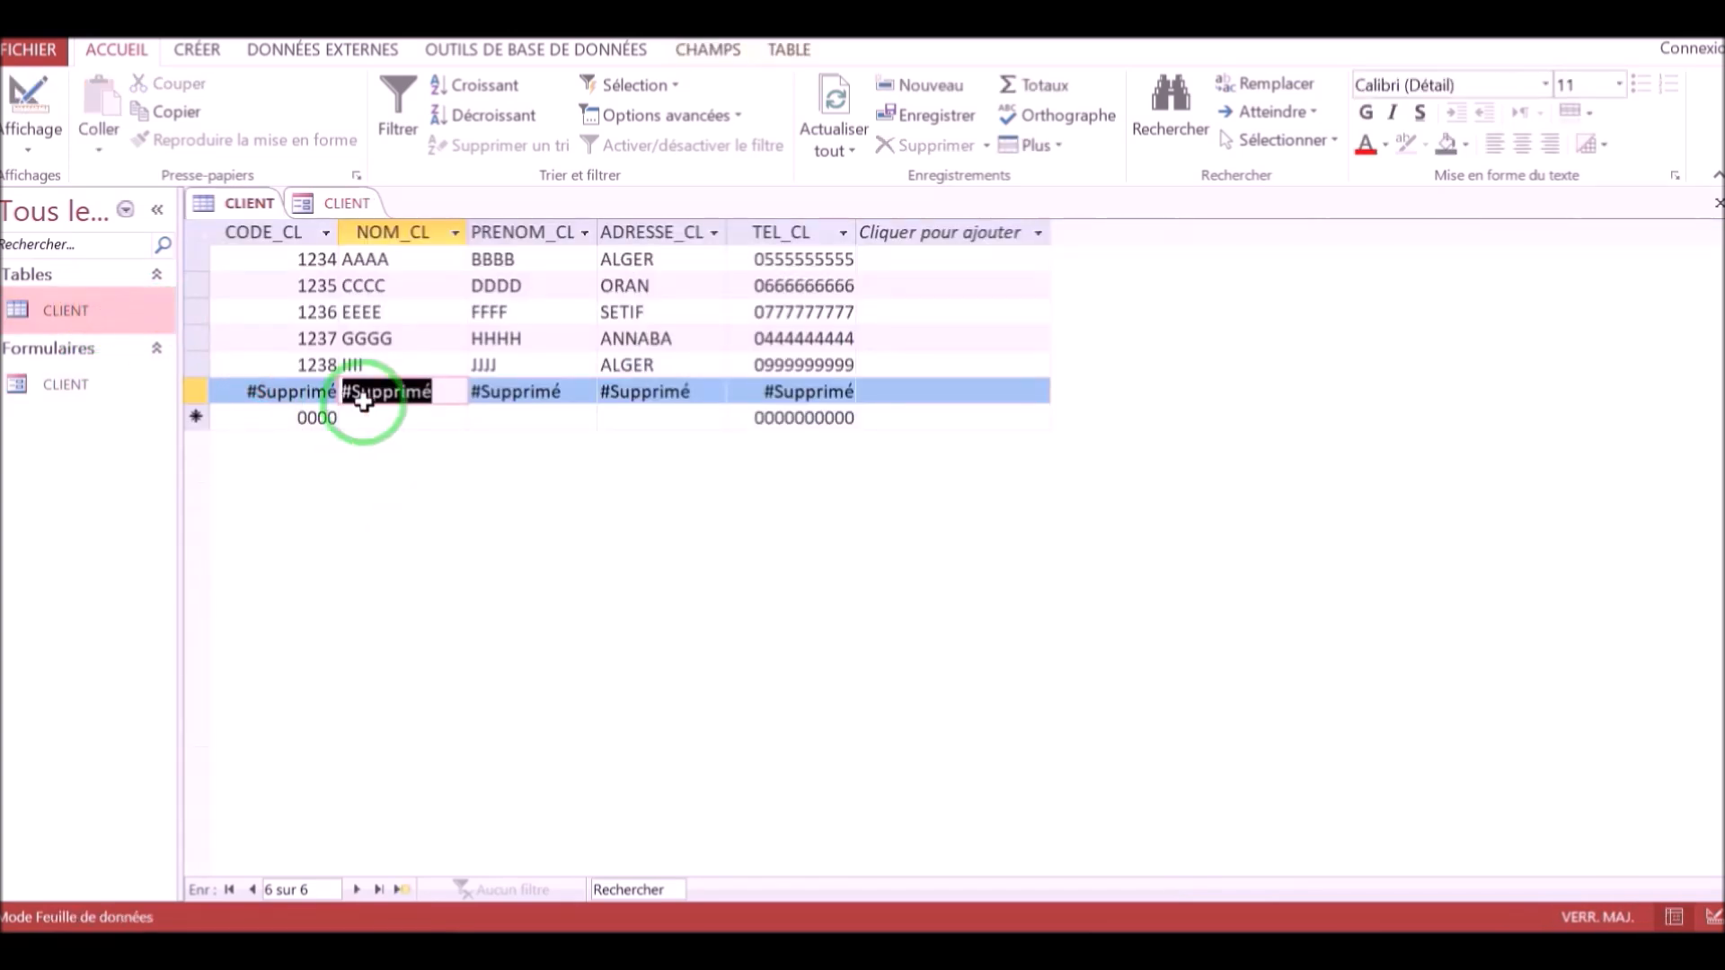
left_click(254, 391)
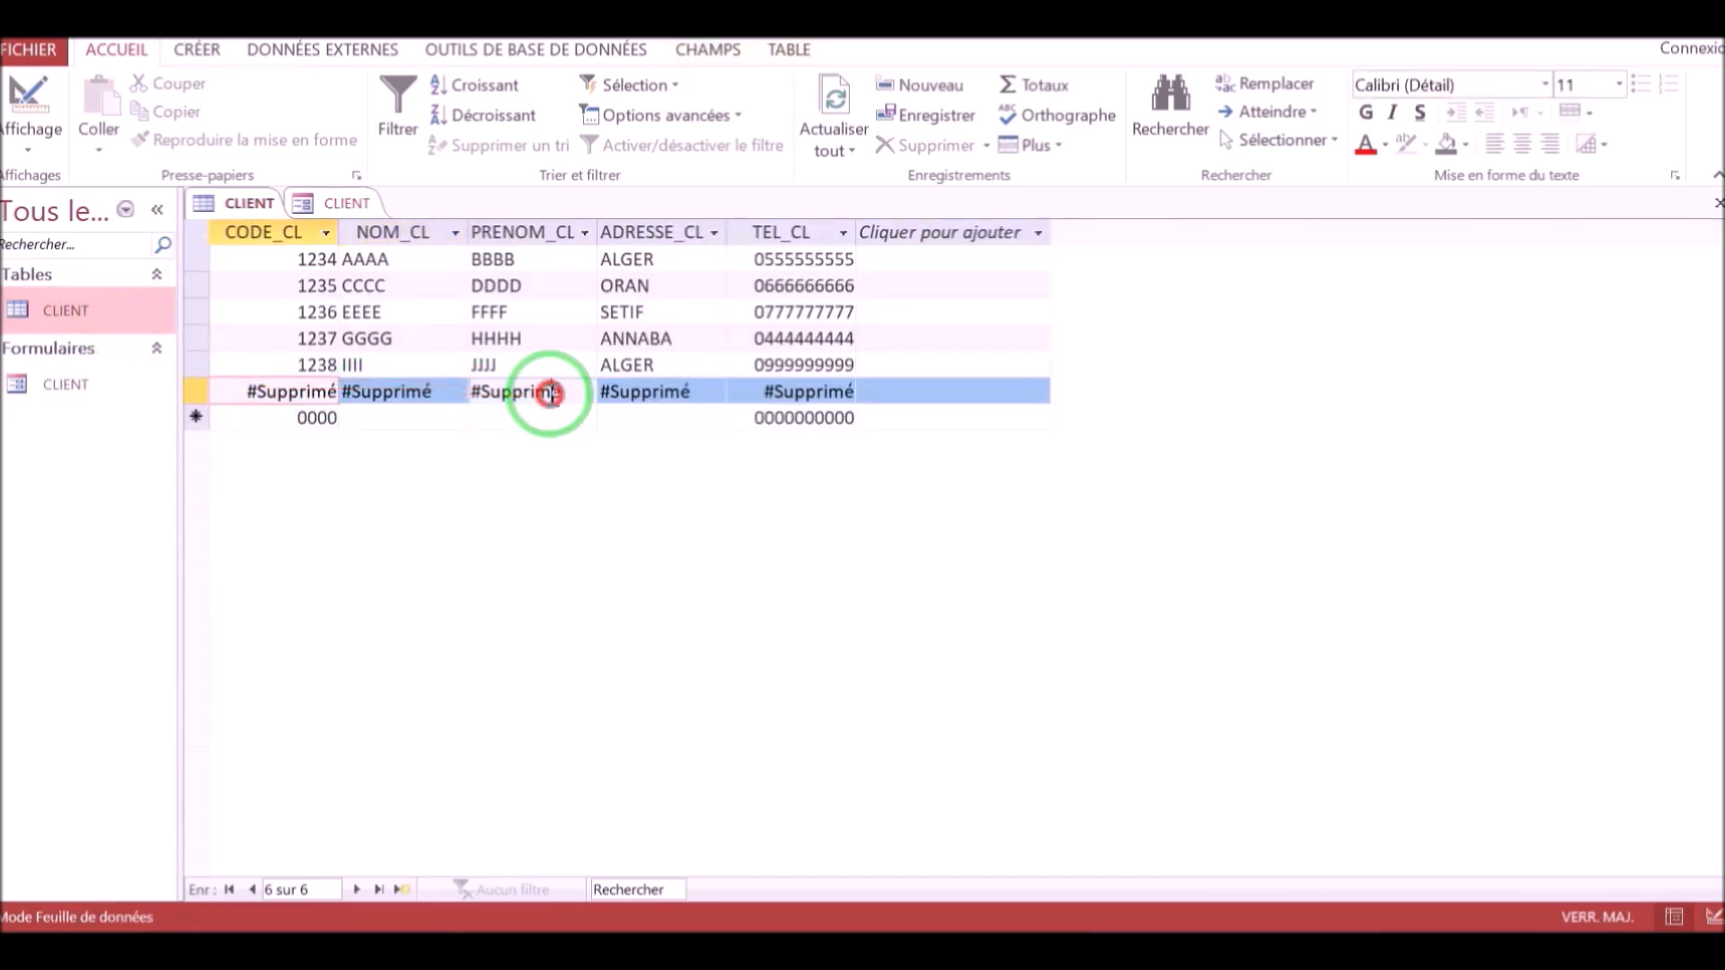
Reopen the CLIENT form and jump to the first record with the form's first-record button.
double_click(97, 386)
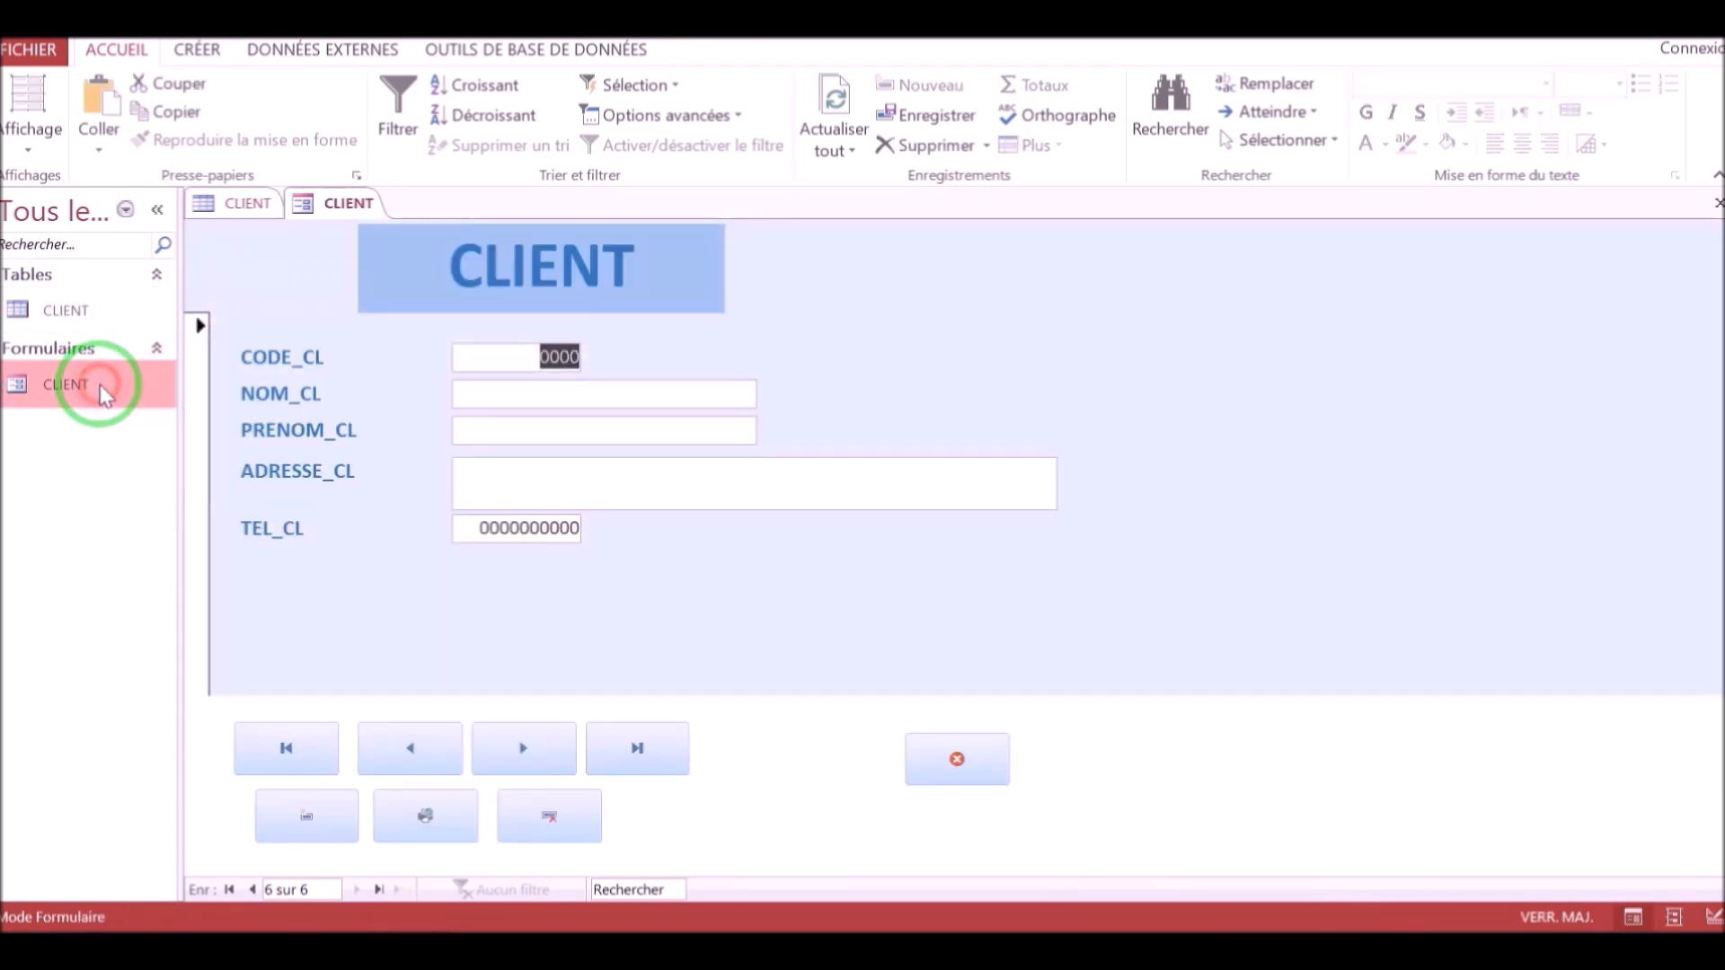
left_click(321, 744)
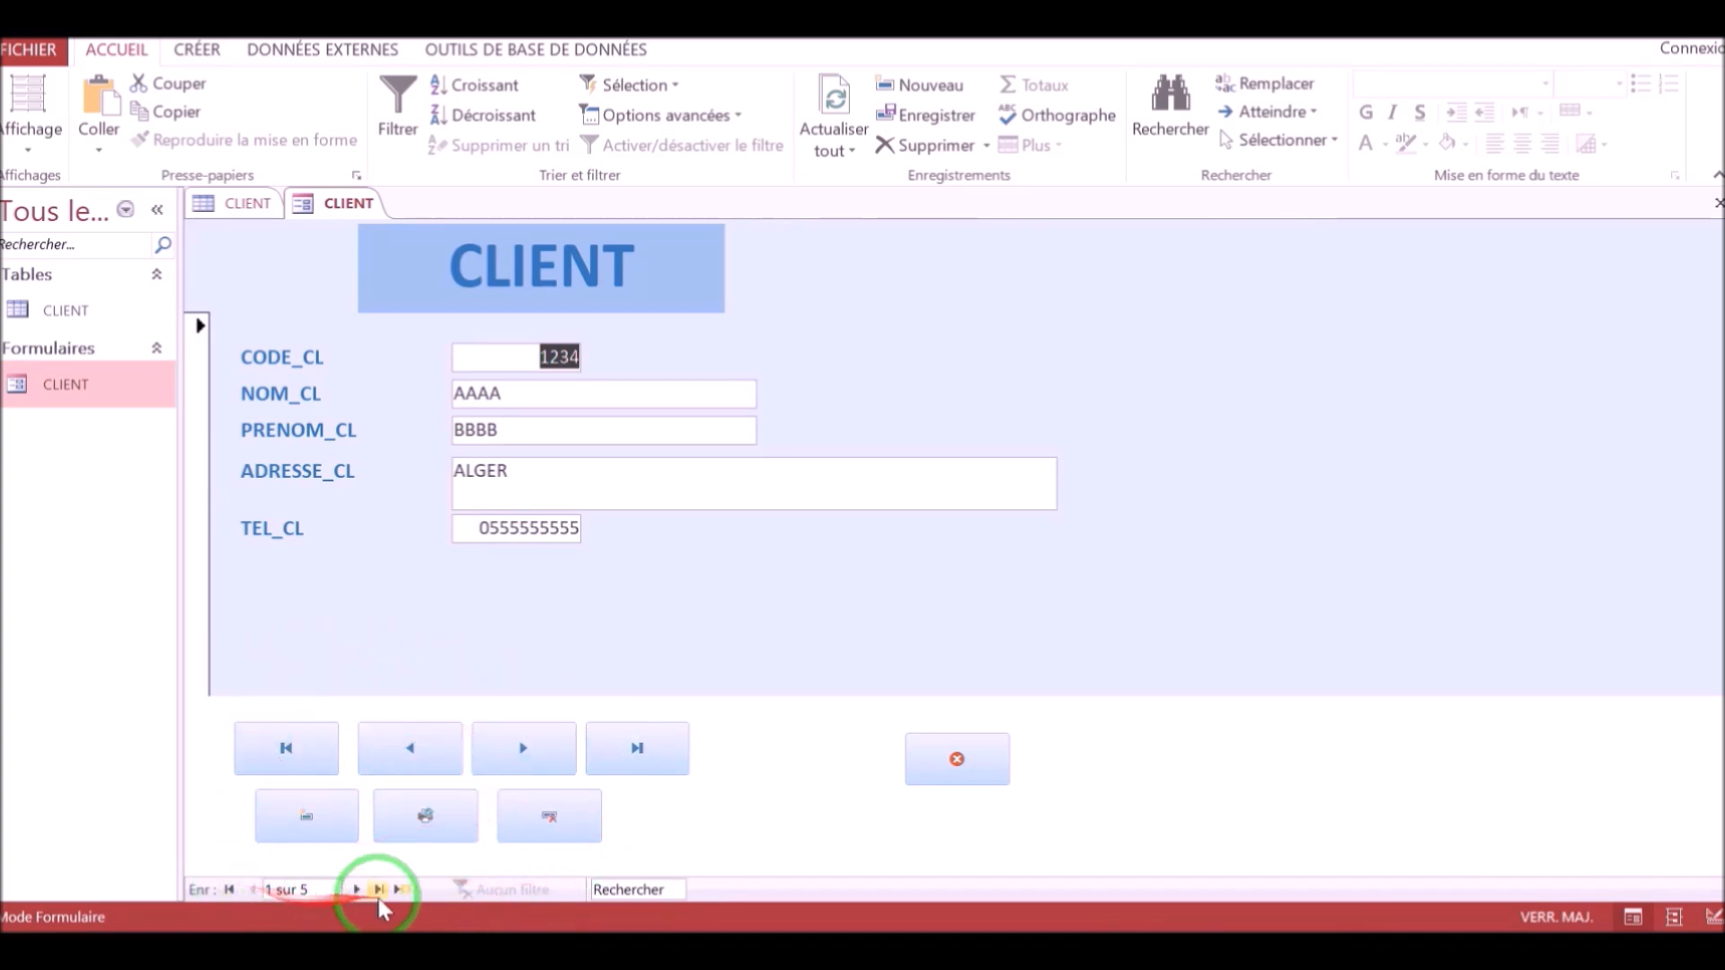
In Design view, select the whole form in the property sheet and set Boutons de déplacement to Non.
left_click(45, 160)
left_click(45, 300)
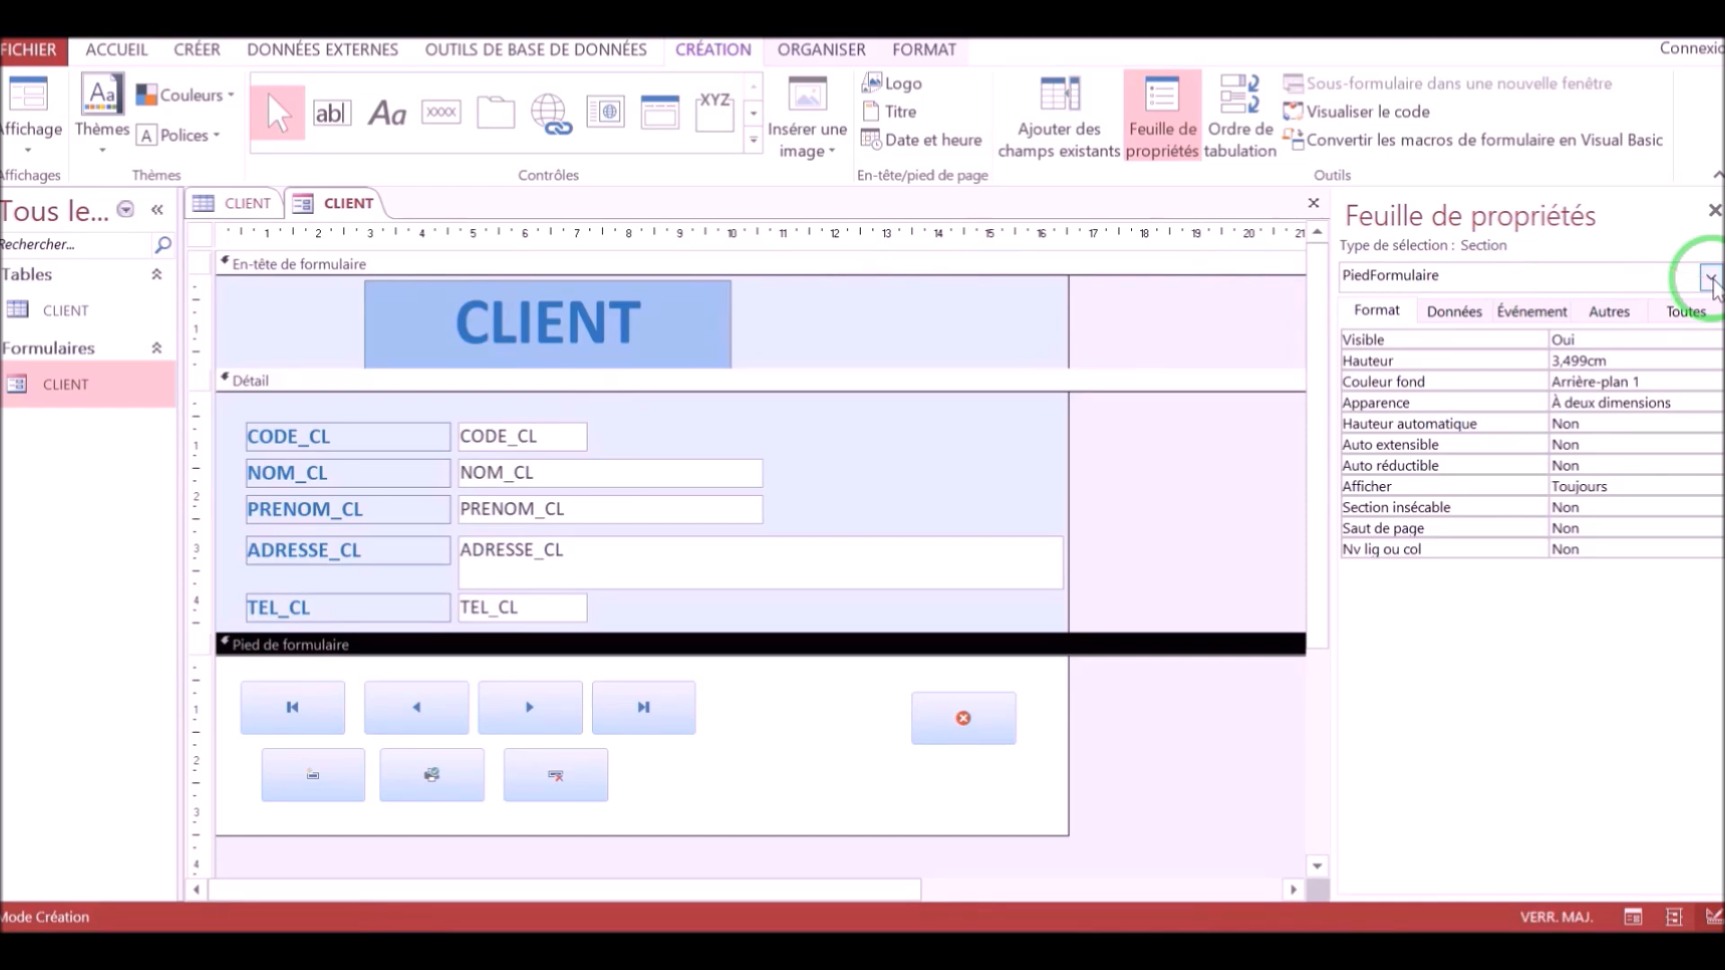
left_click(1710, 278)
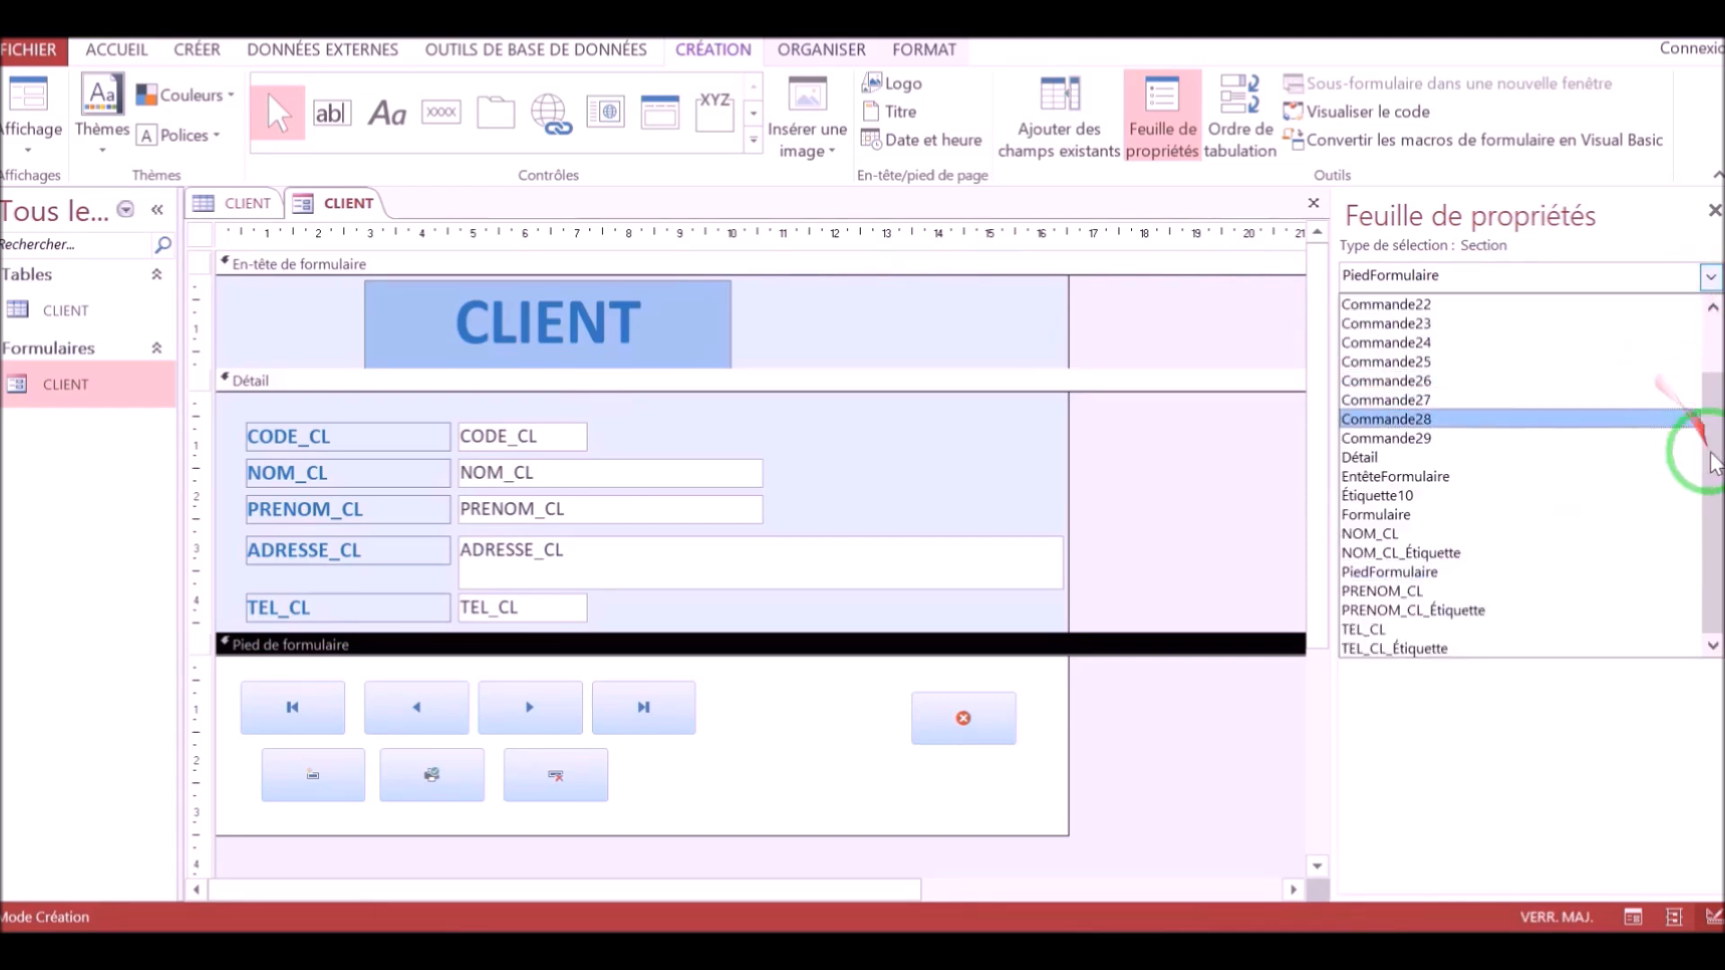
left_click_drag(1716, 494, 1696, 414)
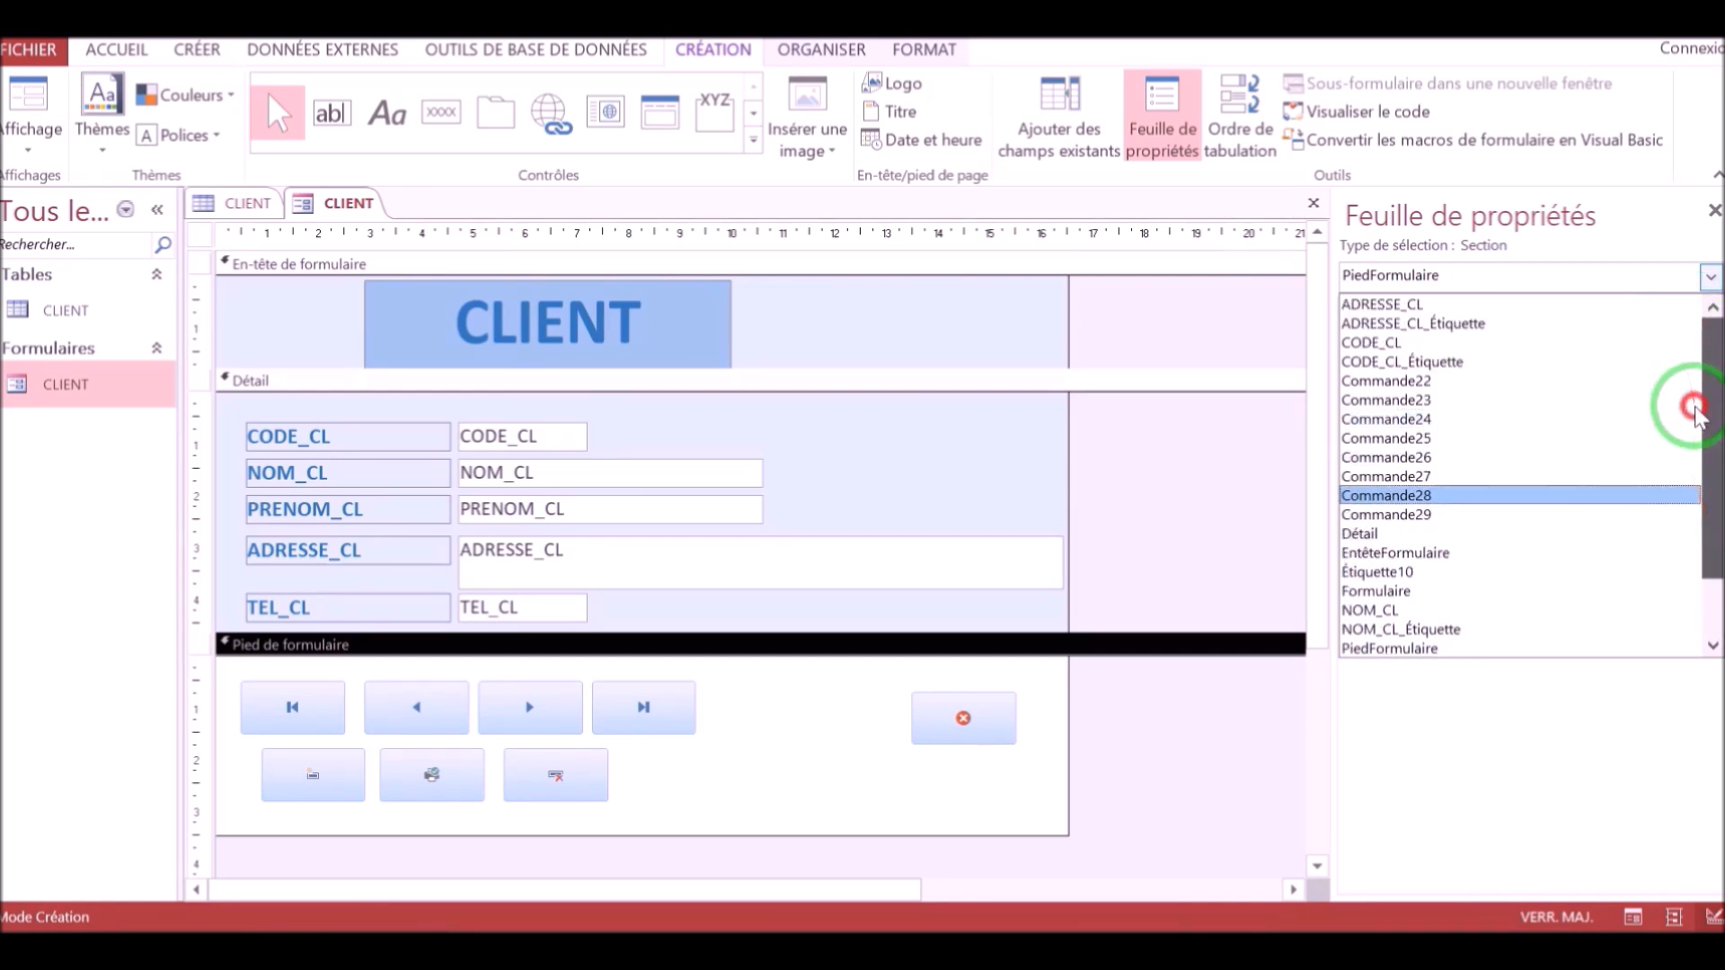
left_click(1378, 590)
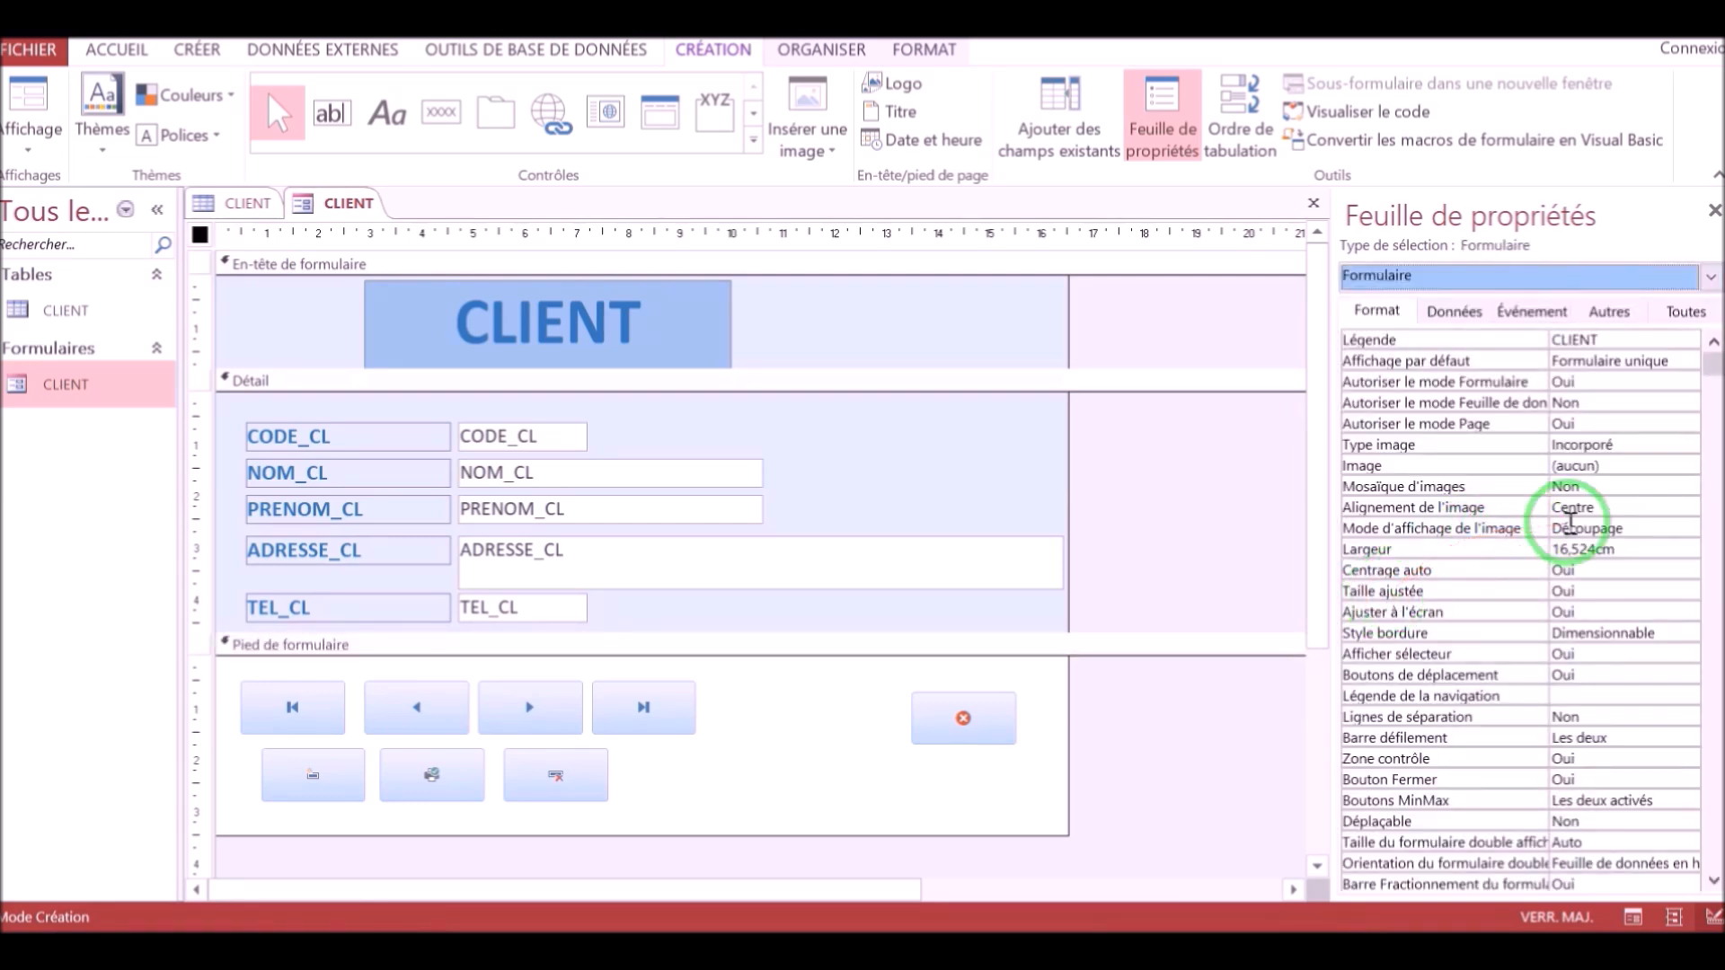
left_click(1566, 677)
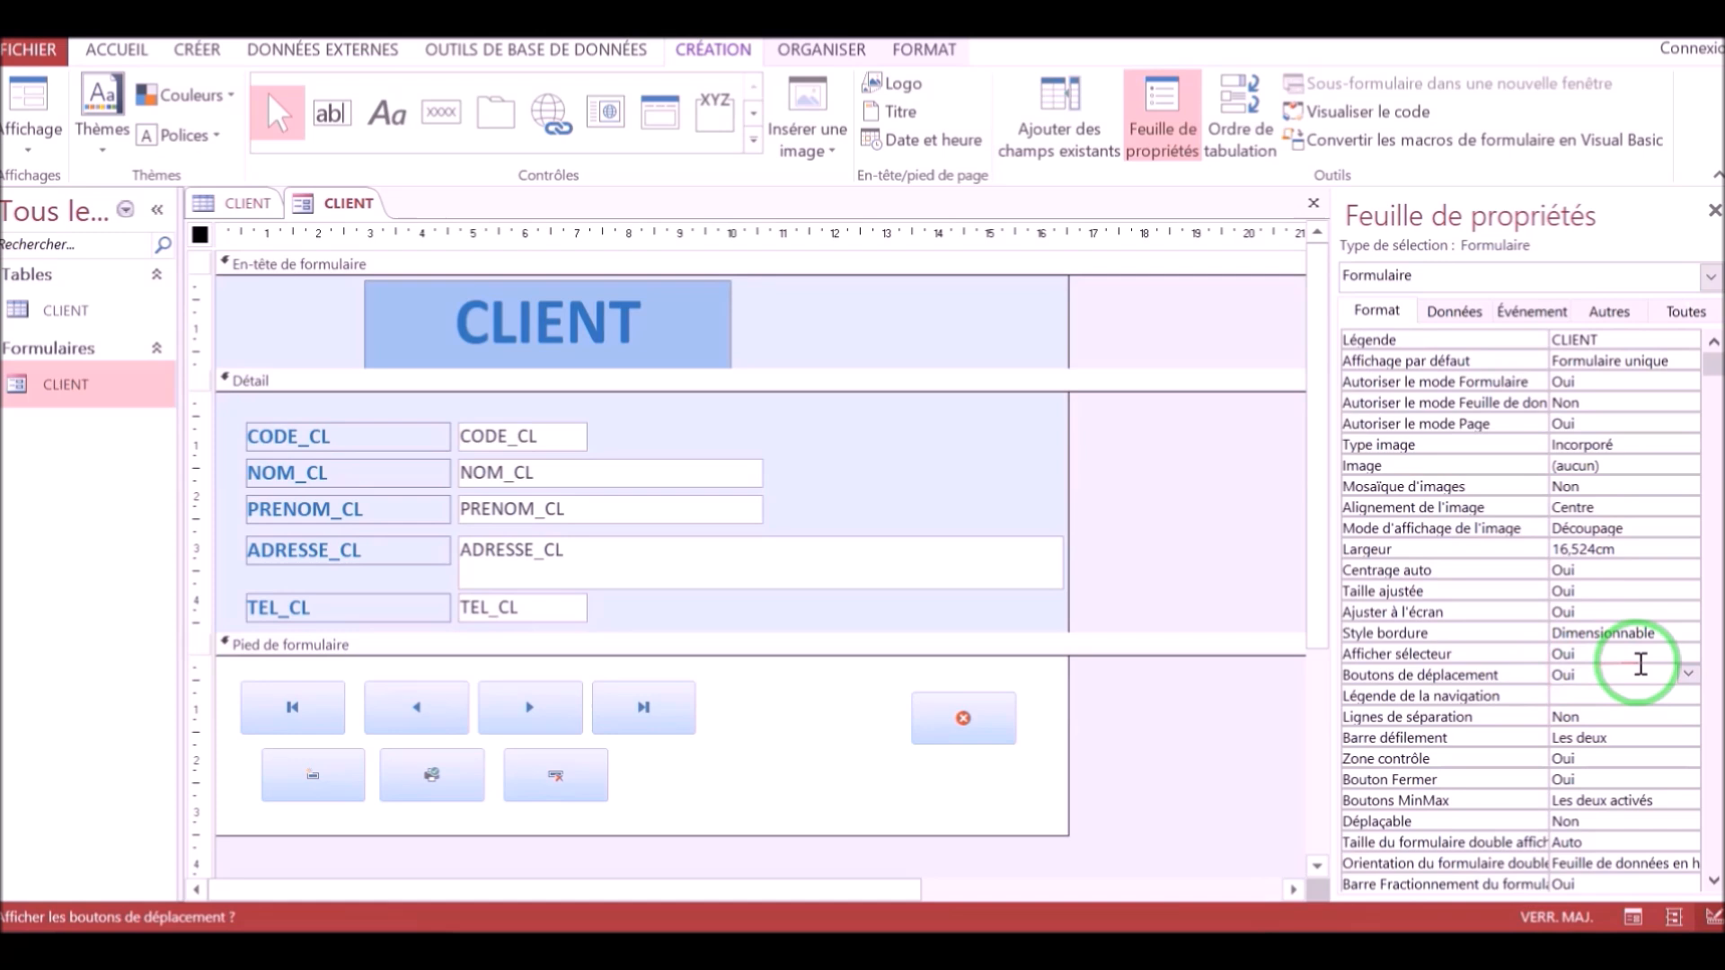
left_click(1688, 674)
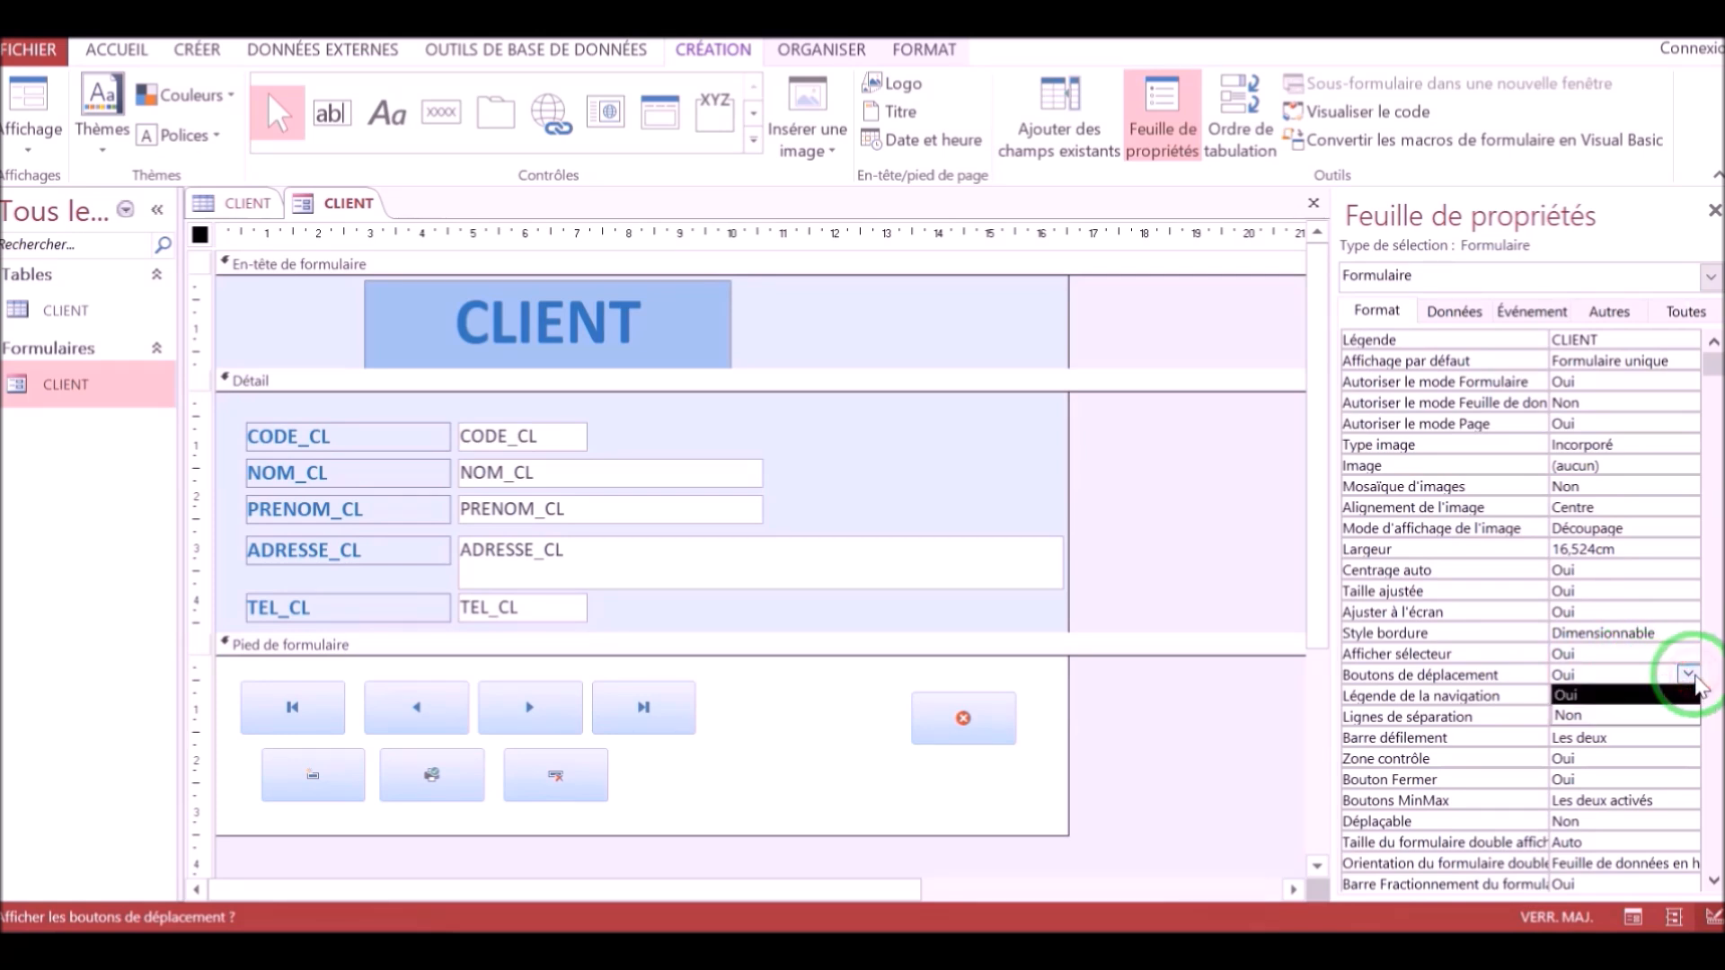
left_click(1603, 716)
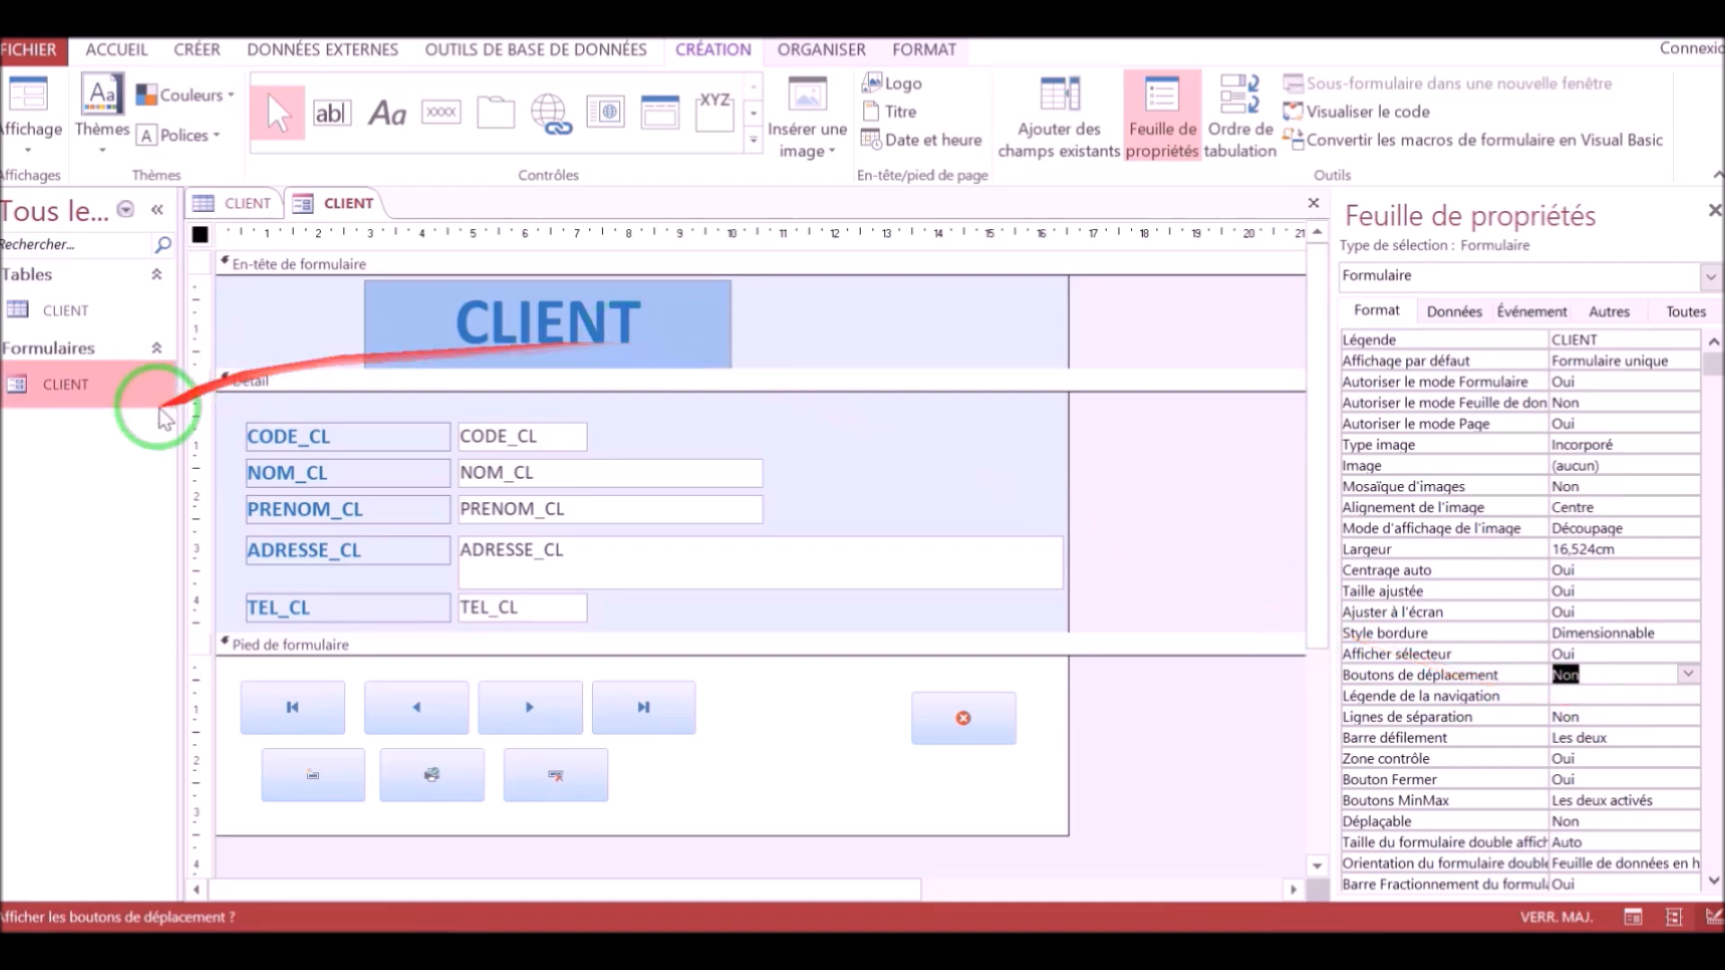
Switch to Form view, close the form with its close button, and save the design changes.
left_click(30, 130)
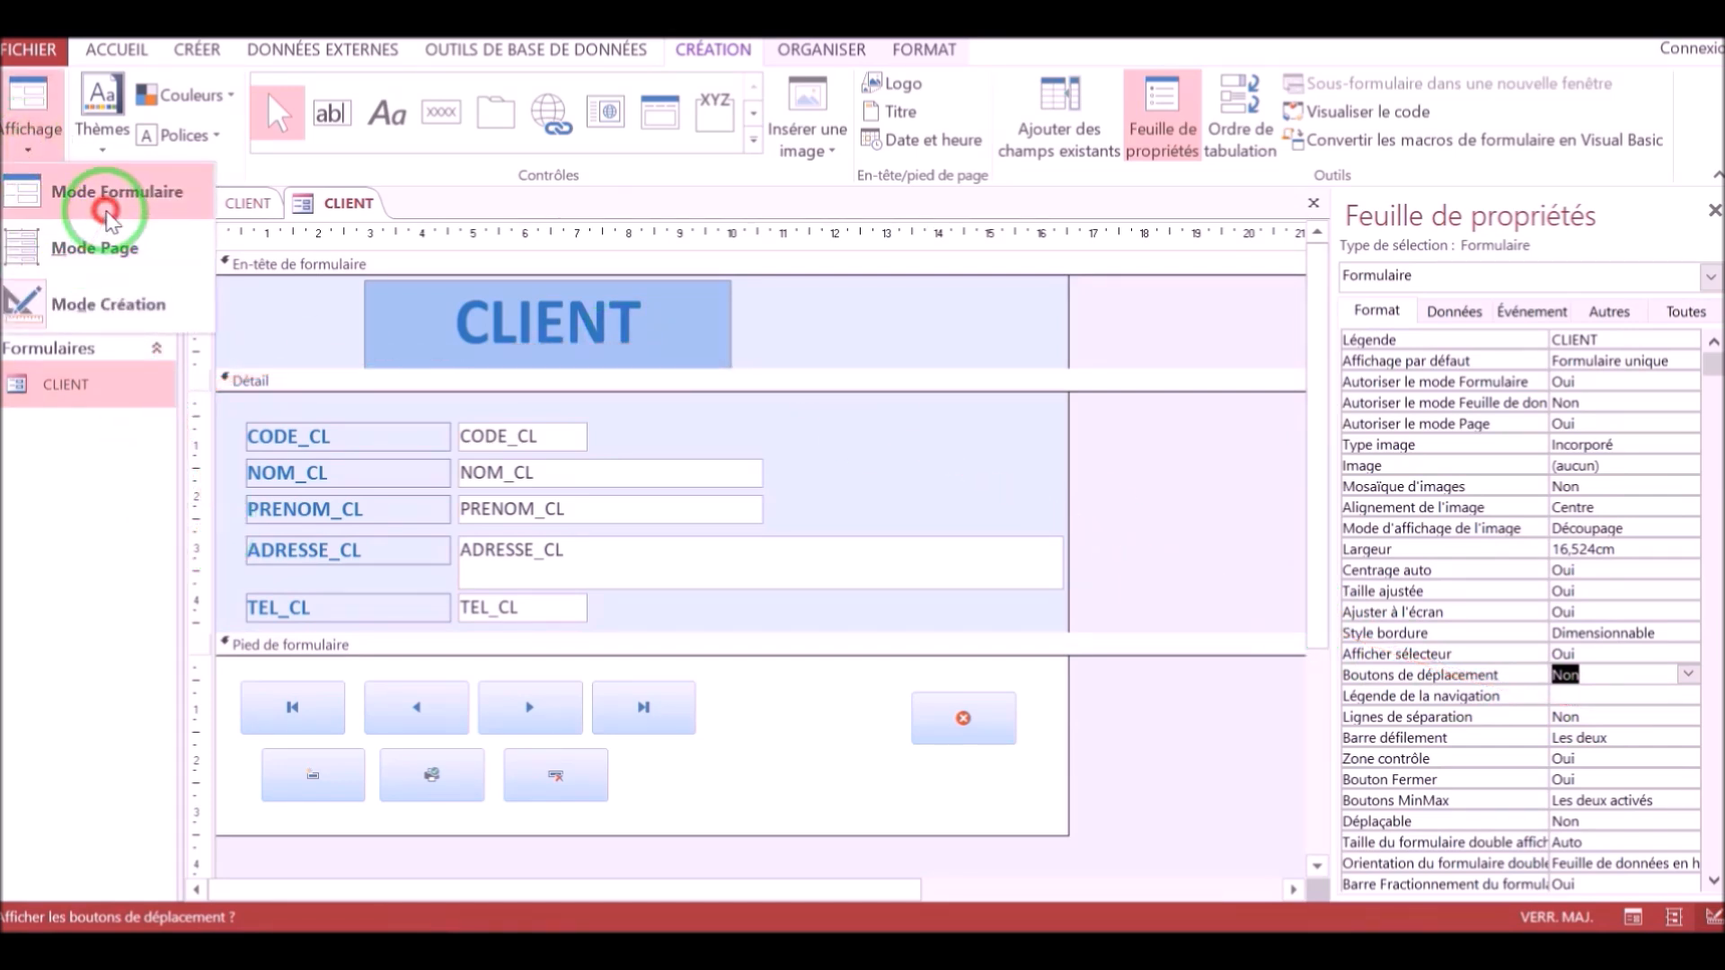
left_click(98, 203)
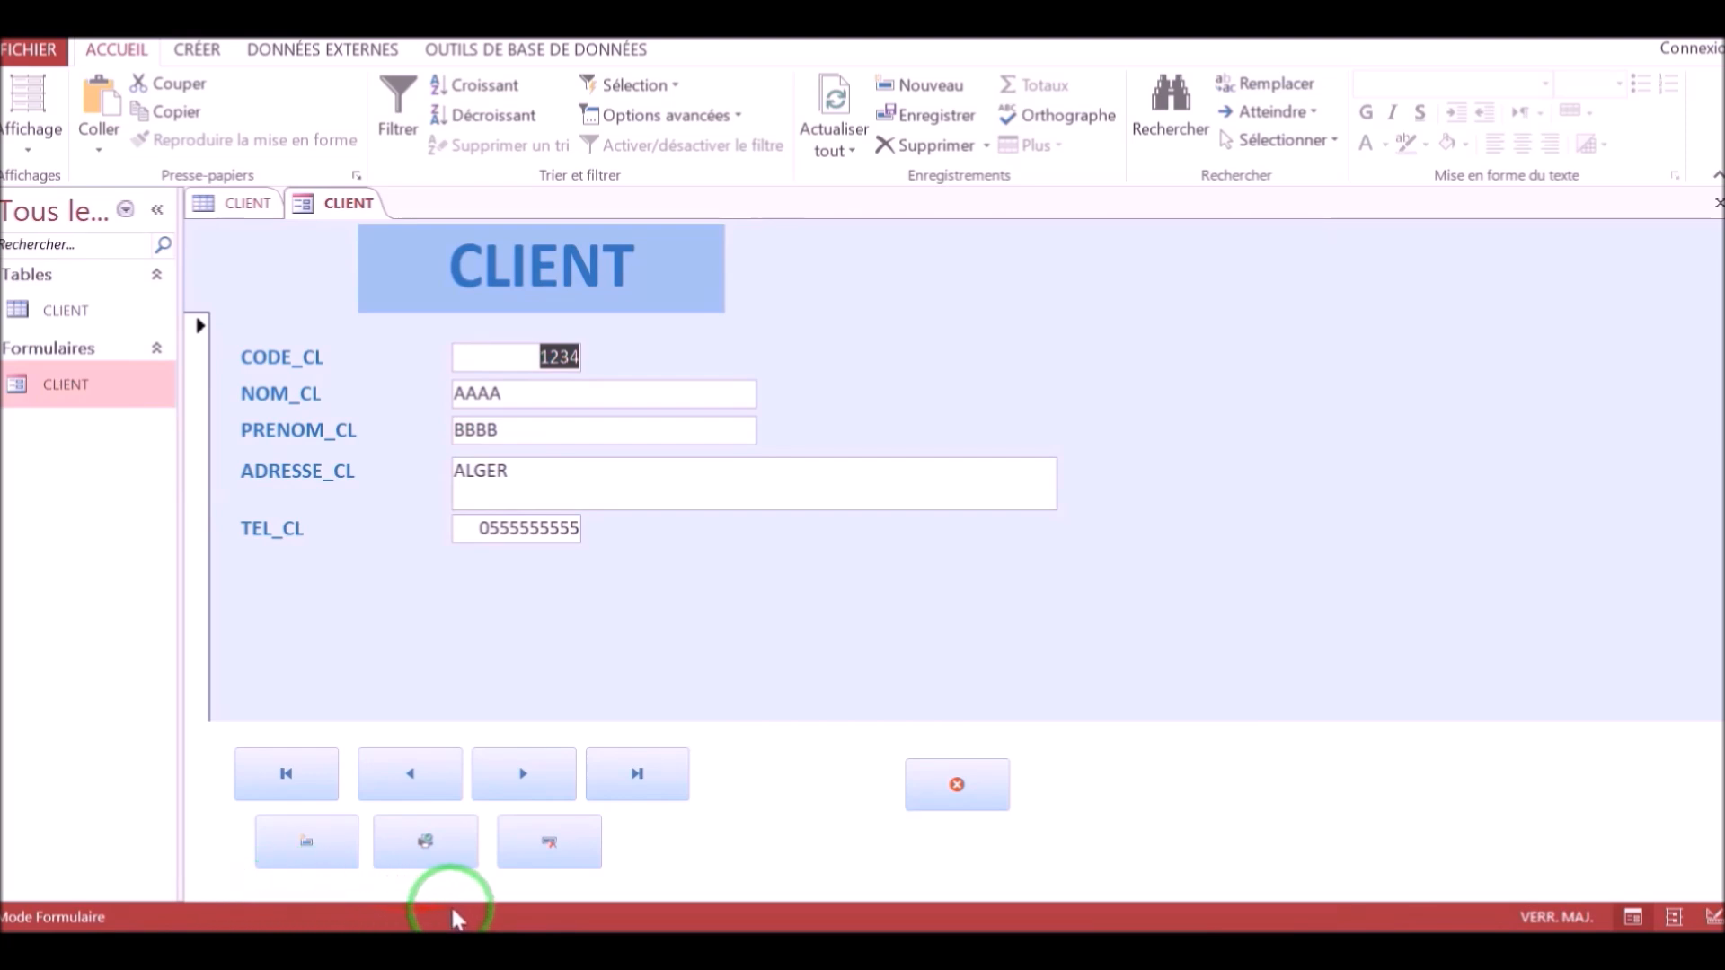
left_click(957, 787)
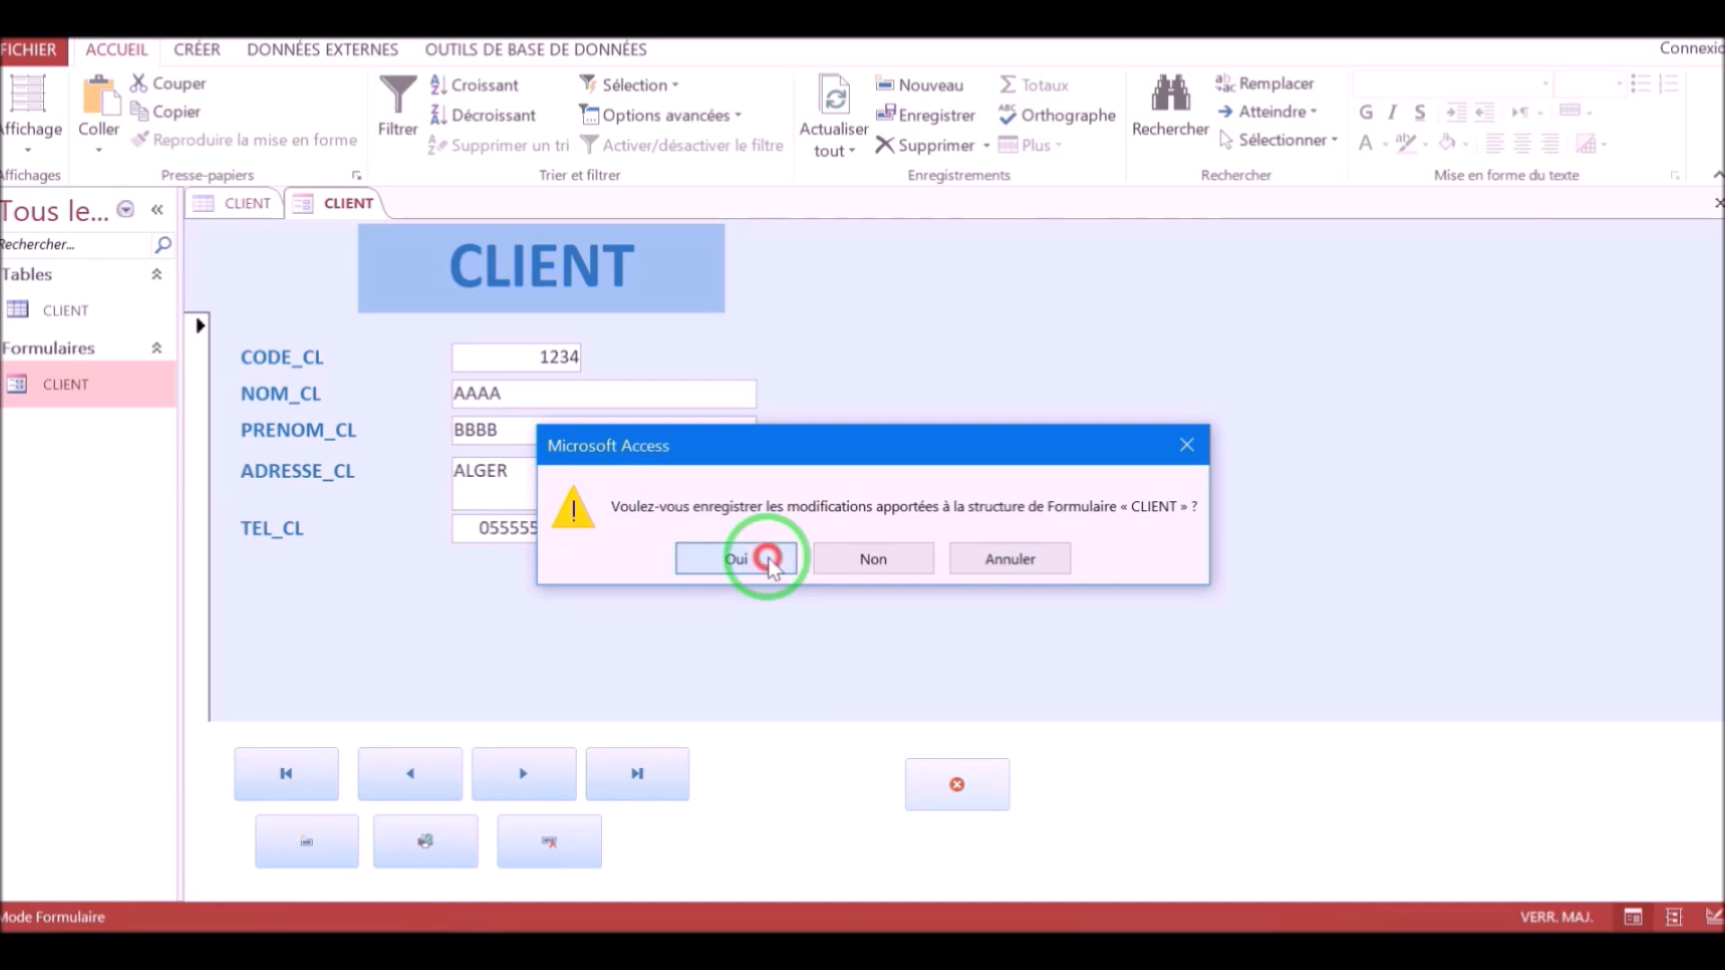
left_click(768, 561)
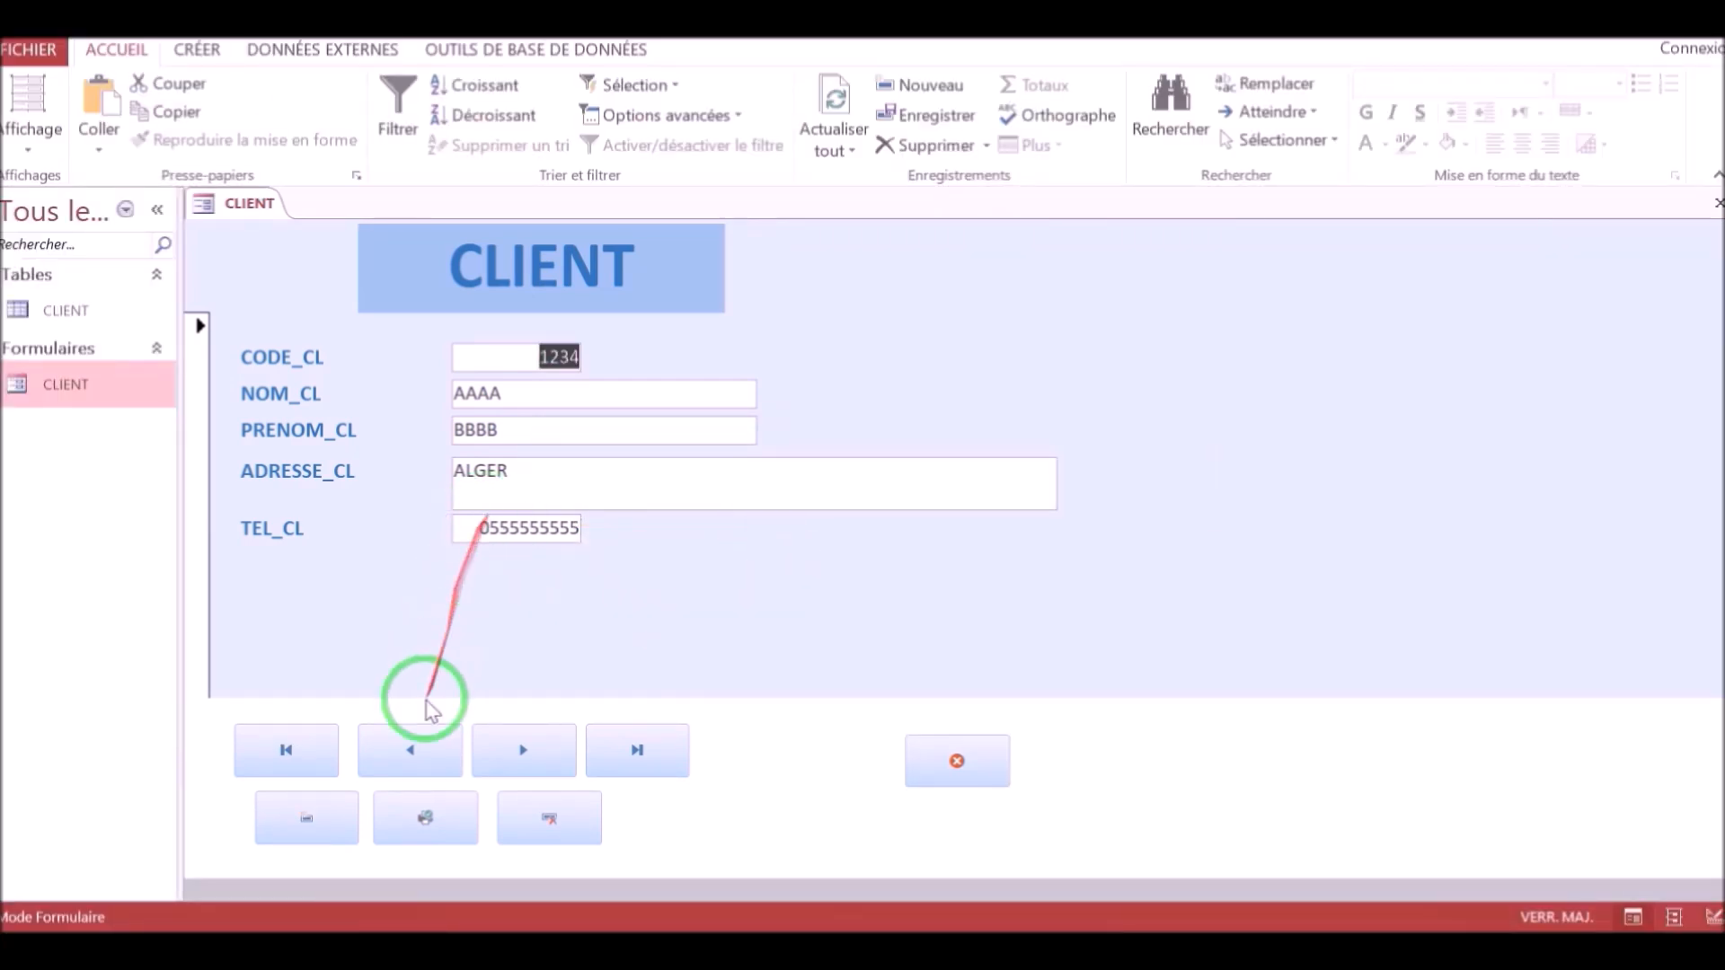
Step forward through the client records with the form's next-record button until the blank new record.
left_click(517, 762)
left_click(512, 763)
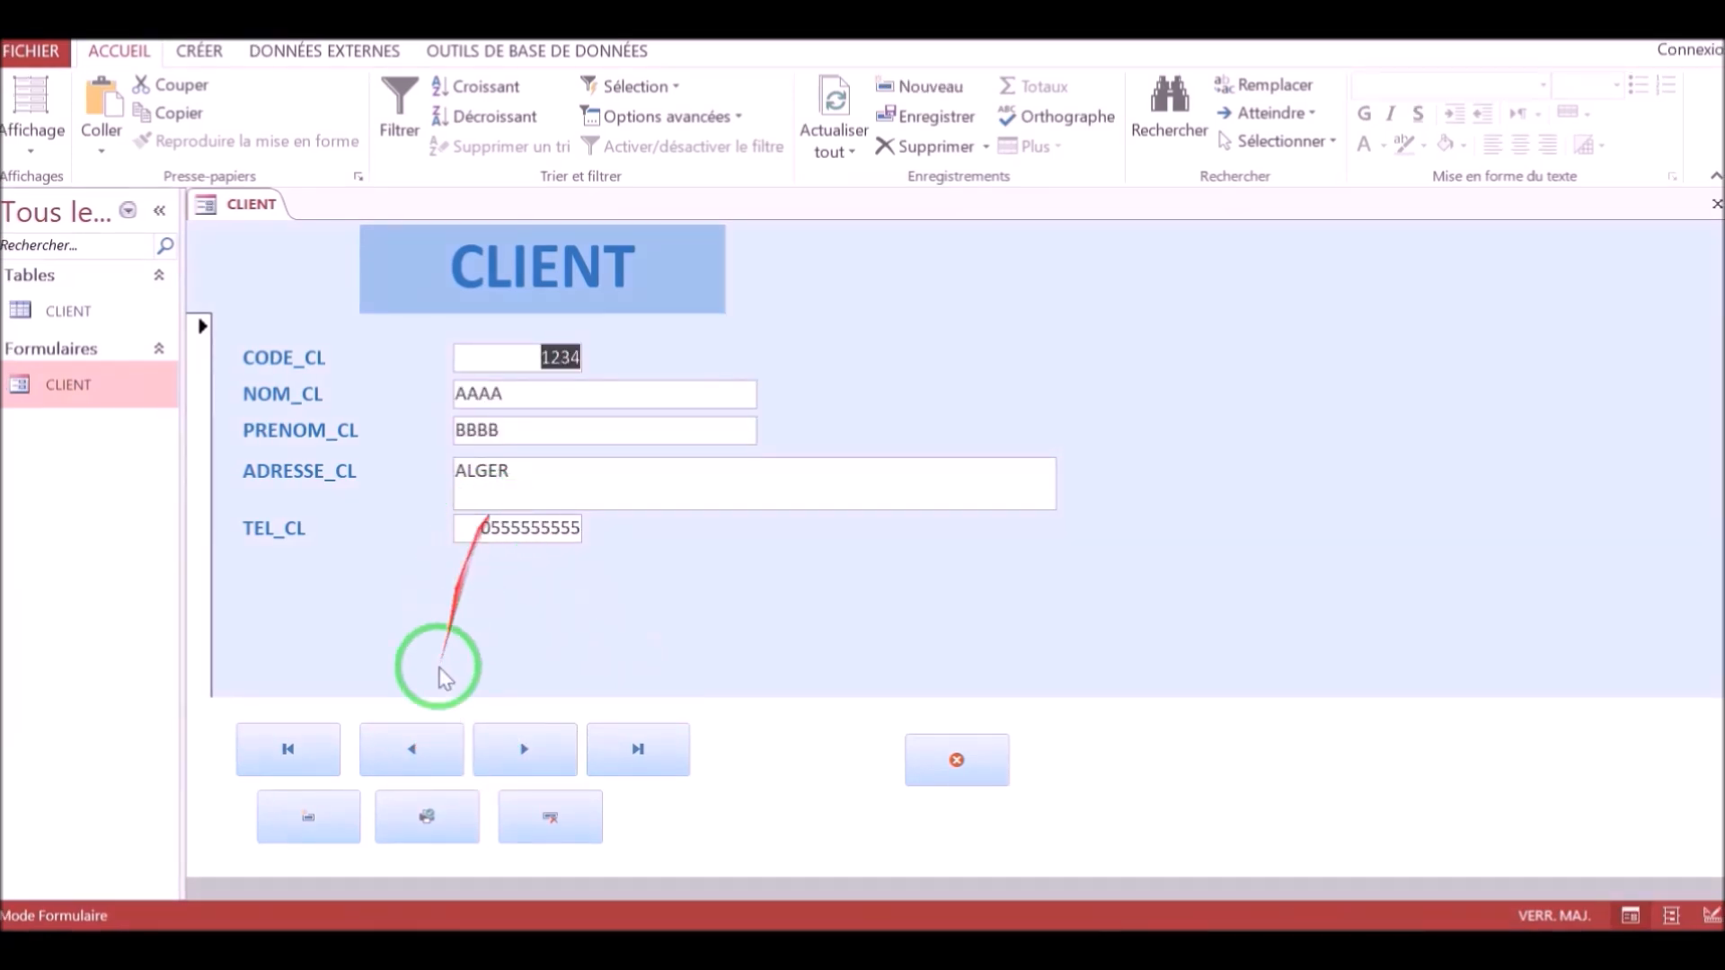
left_click(513, 762)
left_click(514, 761)
left_click(514, 762)
left_click(514, 762)
left_click(513, 761)
left_click(514, 762)
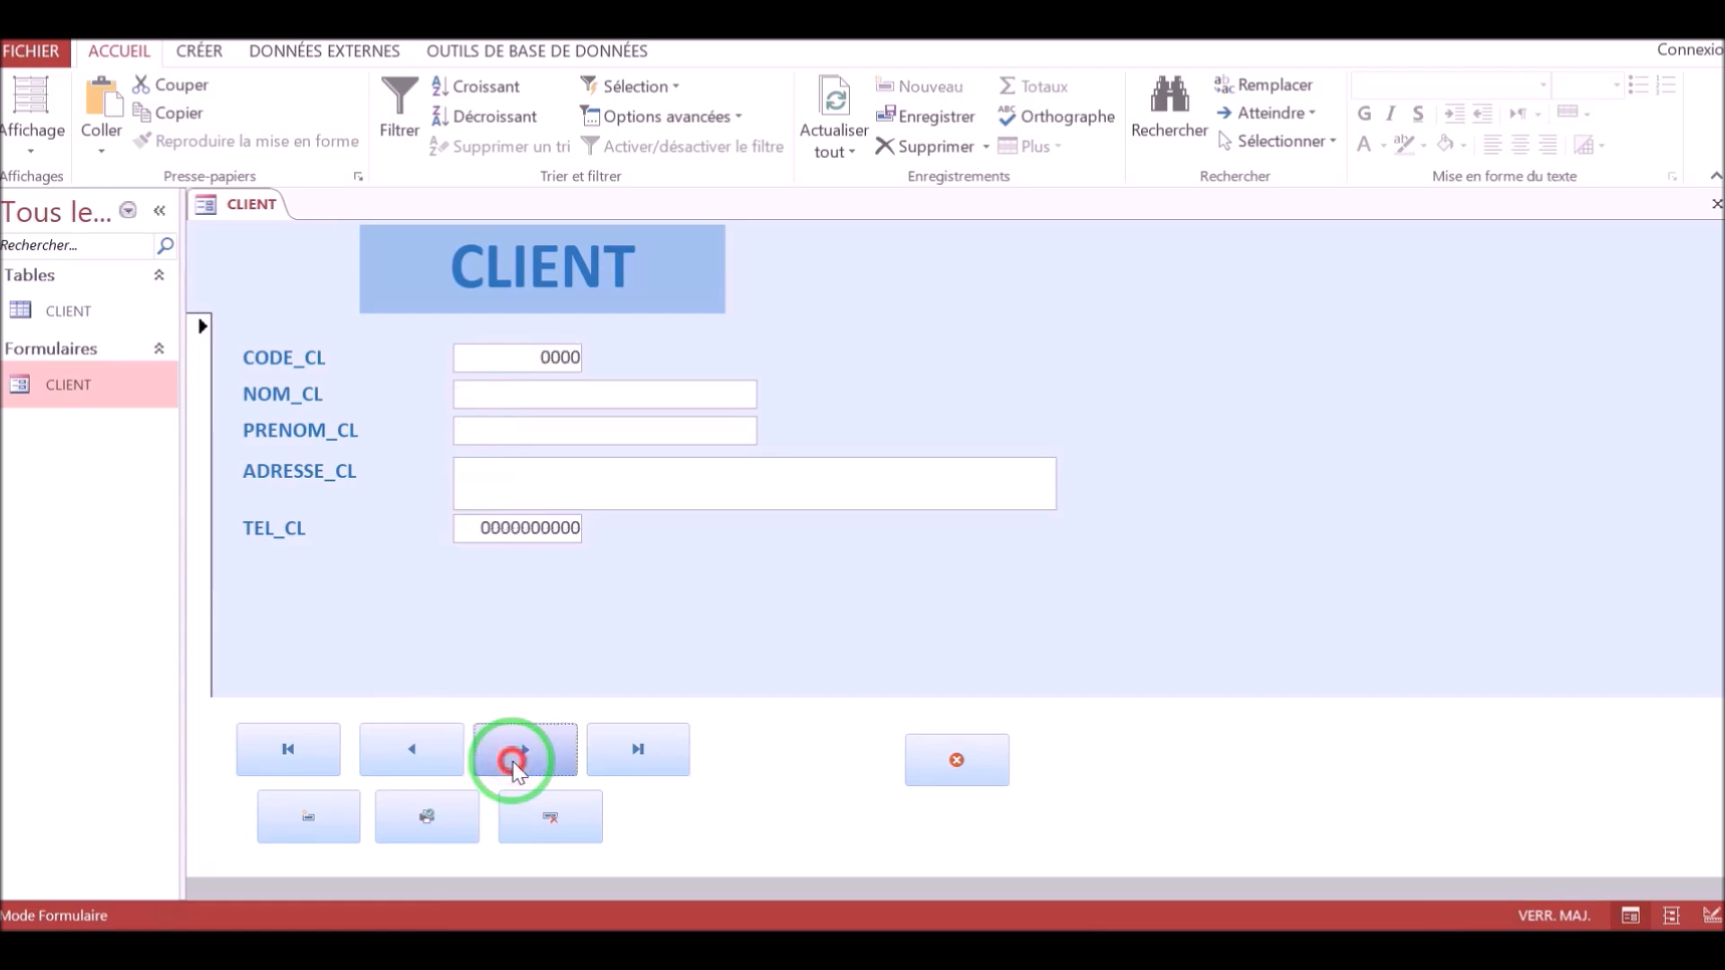